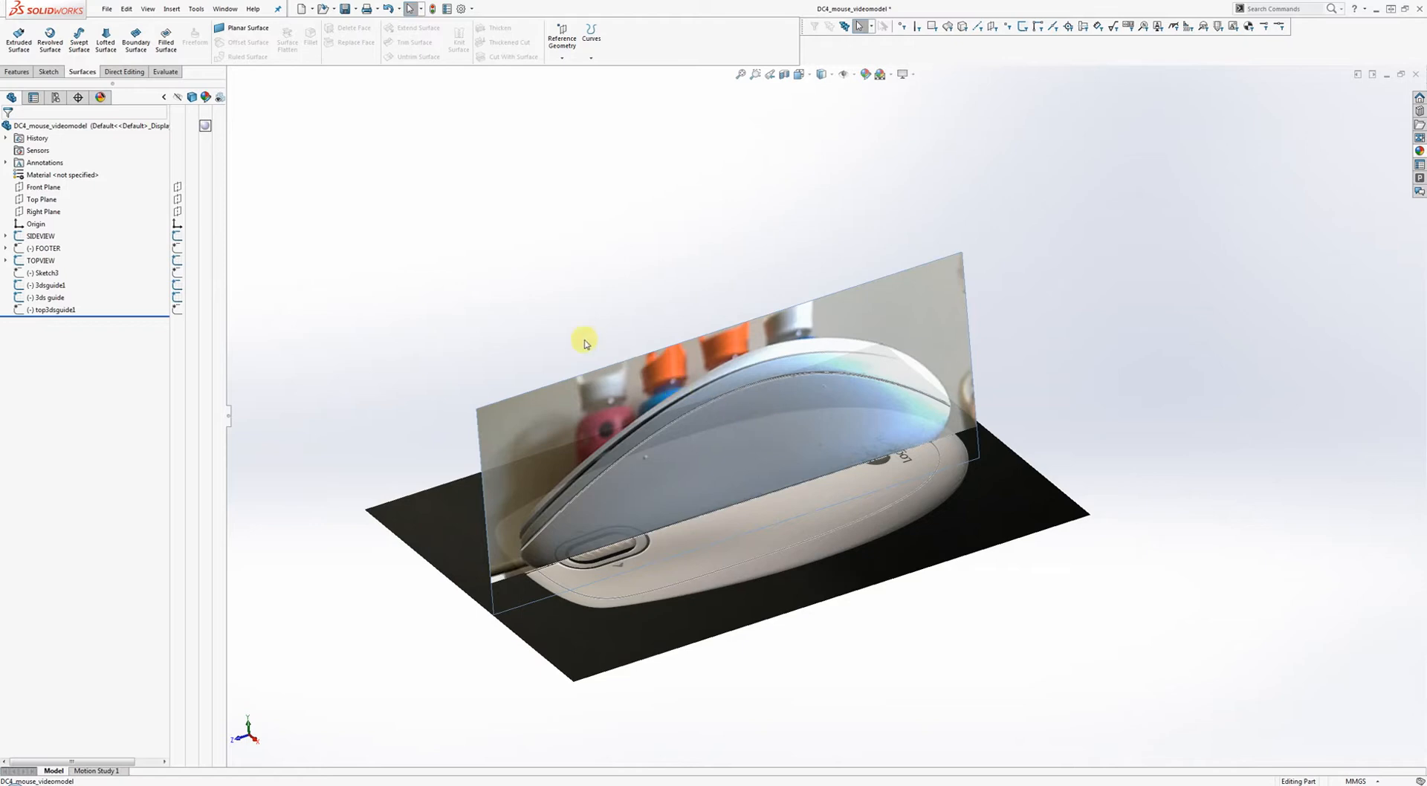
Orbit and recentre the model to view the reference photos from another angle.
middle_drag(577, 328, 667, 462)
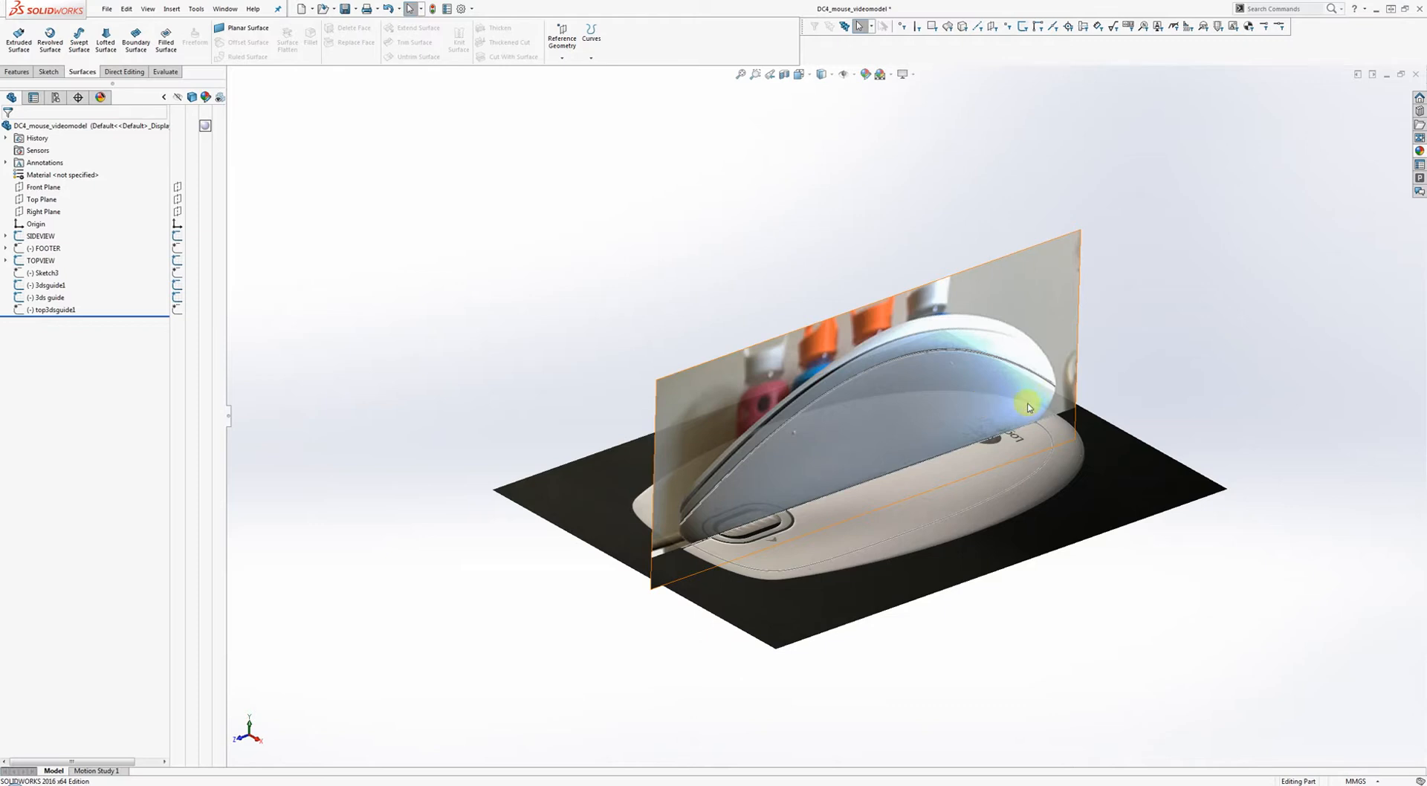
scroll(981, 392, down, 2)
ctrl+middle_drag(973, 387, 860, 354)
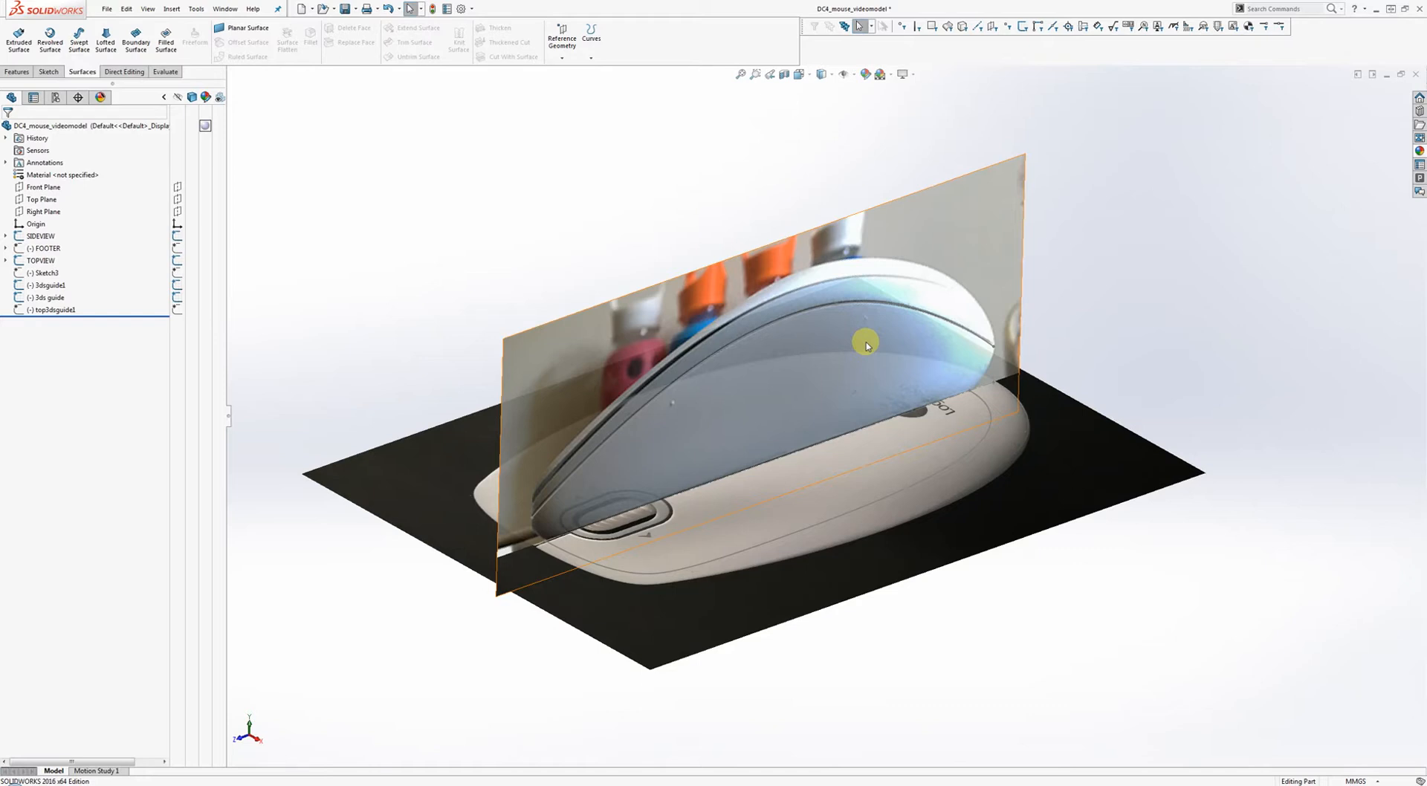
middle_drag(864, 343, 825, 316)
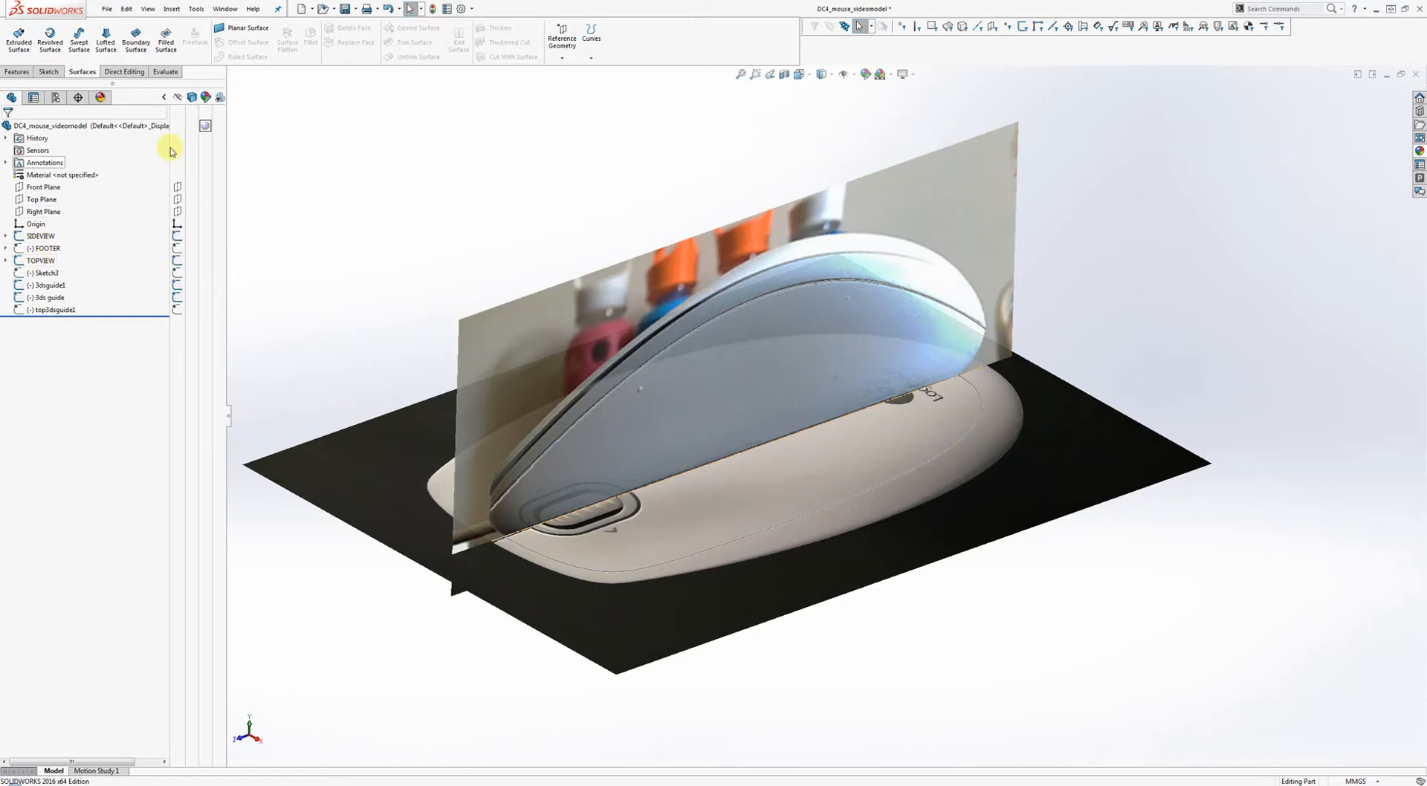
Collapse and reopen the Display Pane to reach the visibility toggles.
click(164, 98)
click(164, 98)
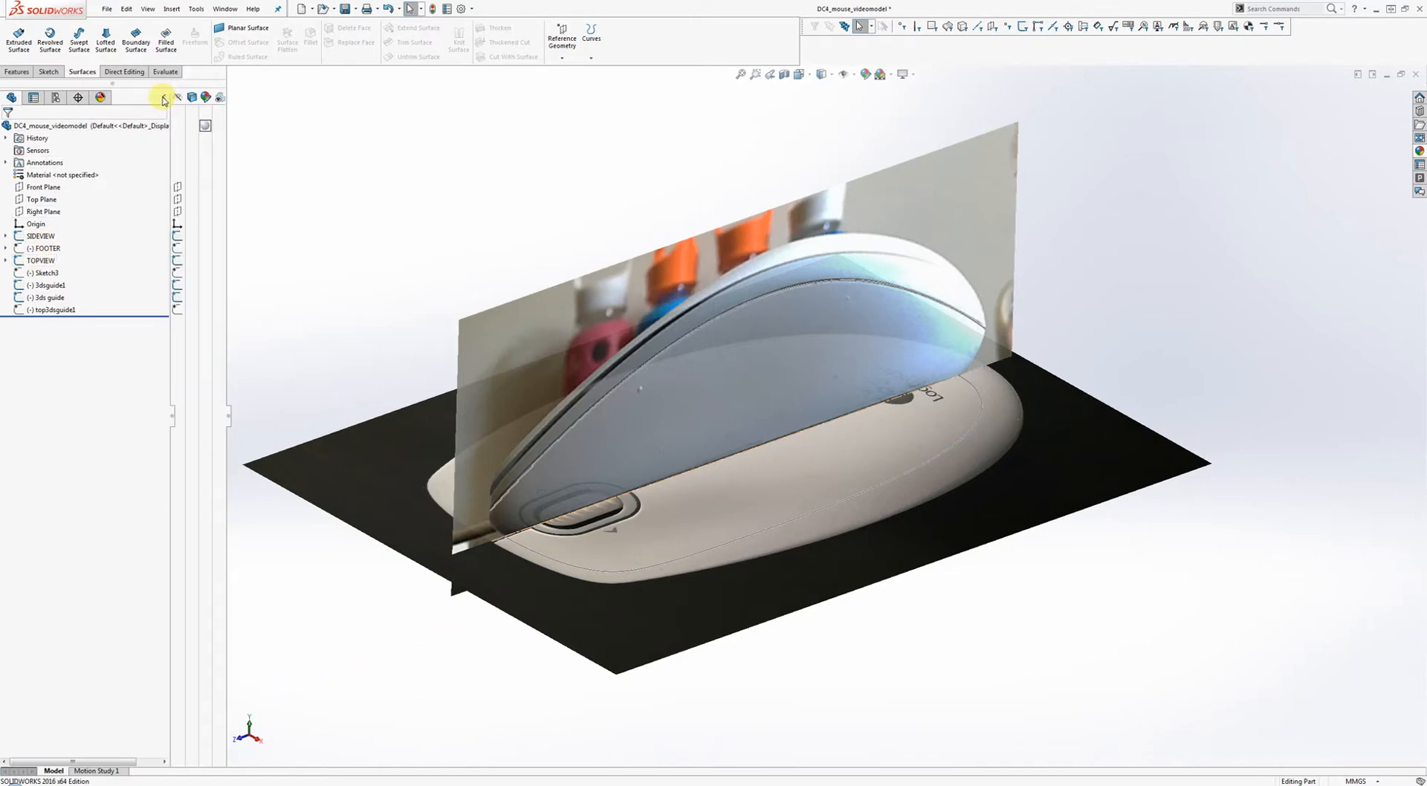
click(164, 99)
click(165, 99)
click(164, 99)
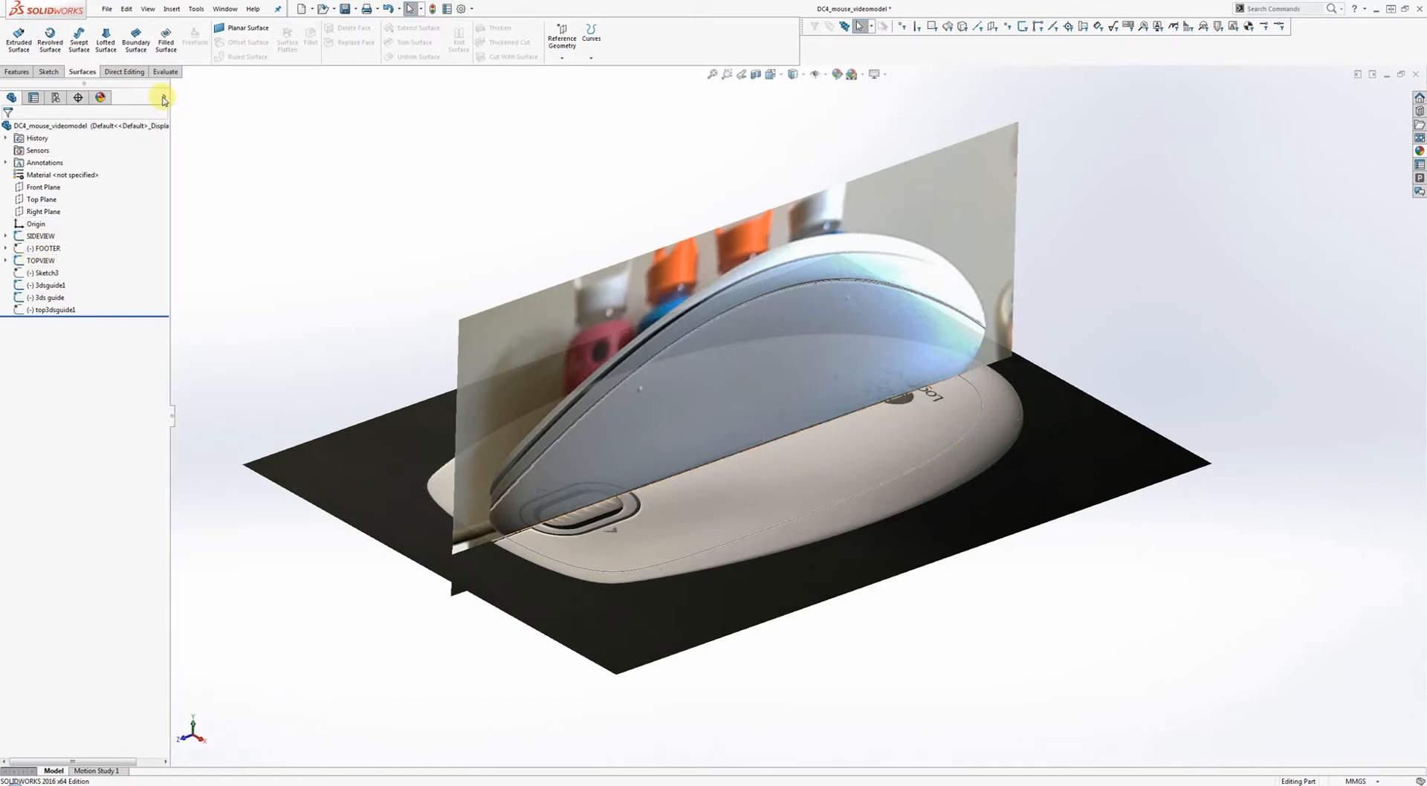
click(165, 98)
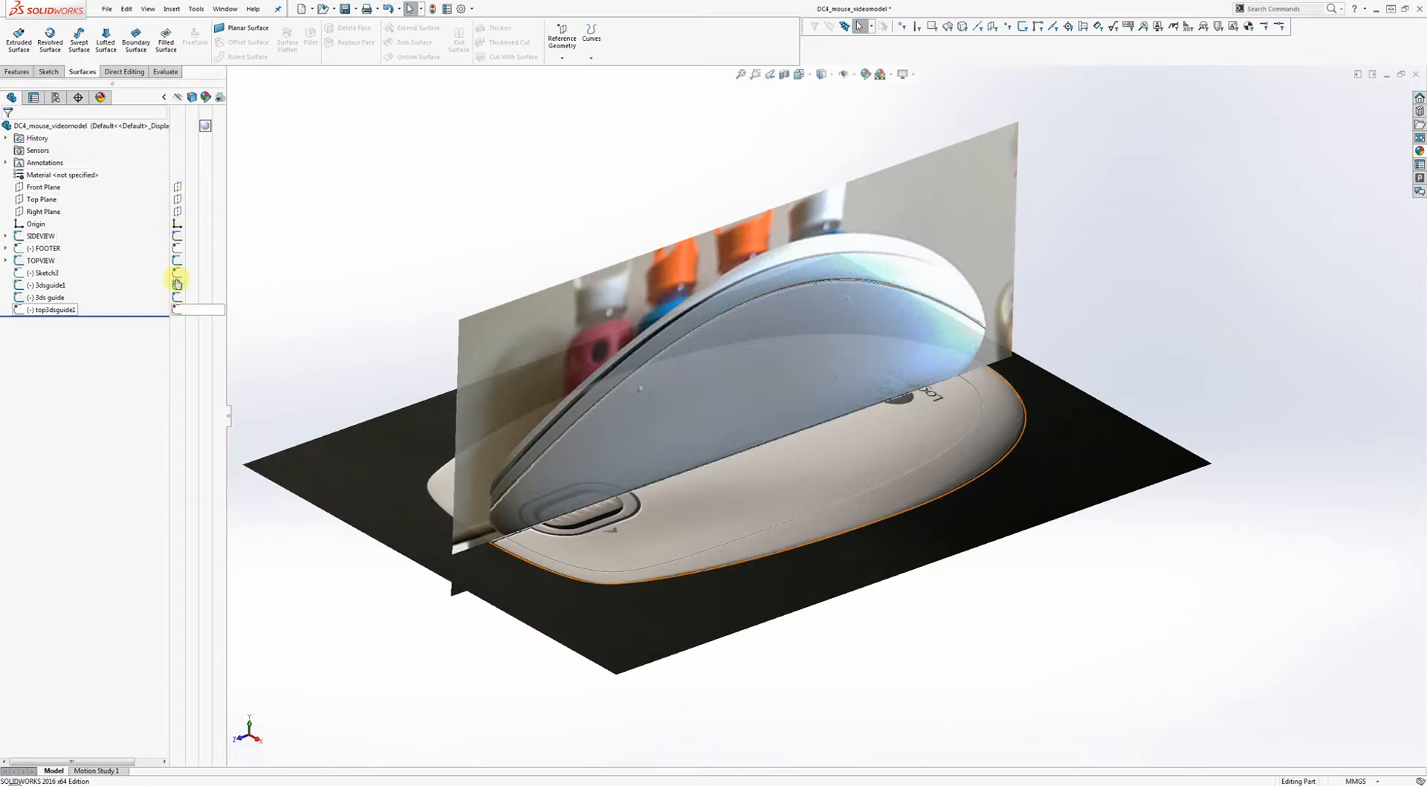
Hide the side-view and top-view photos and the 3dsguide1 and 3ds guide curves.
click(176, 236)
click(177, 260)
click(177, 286)
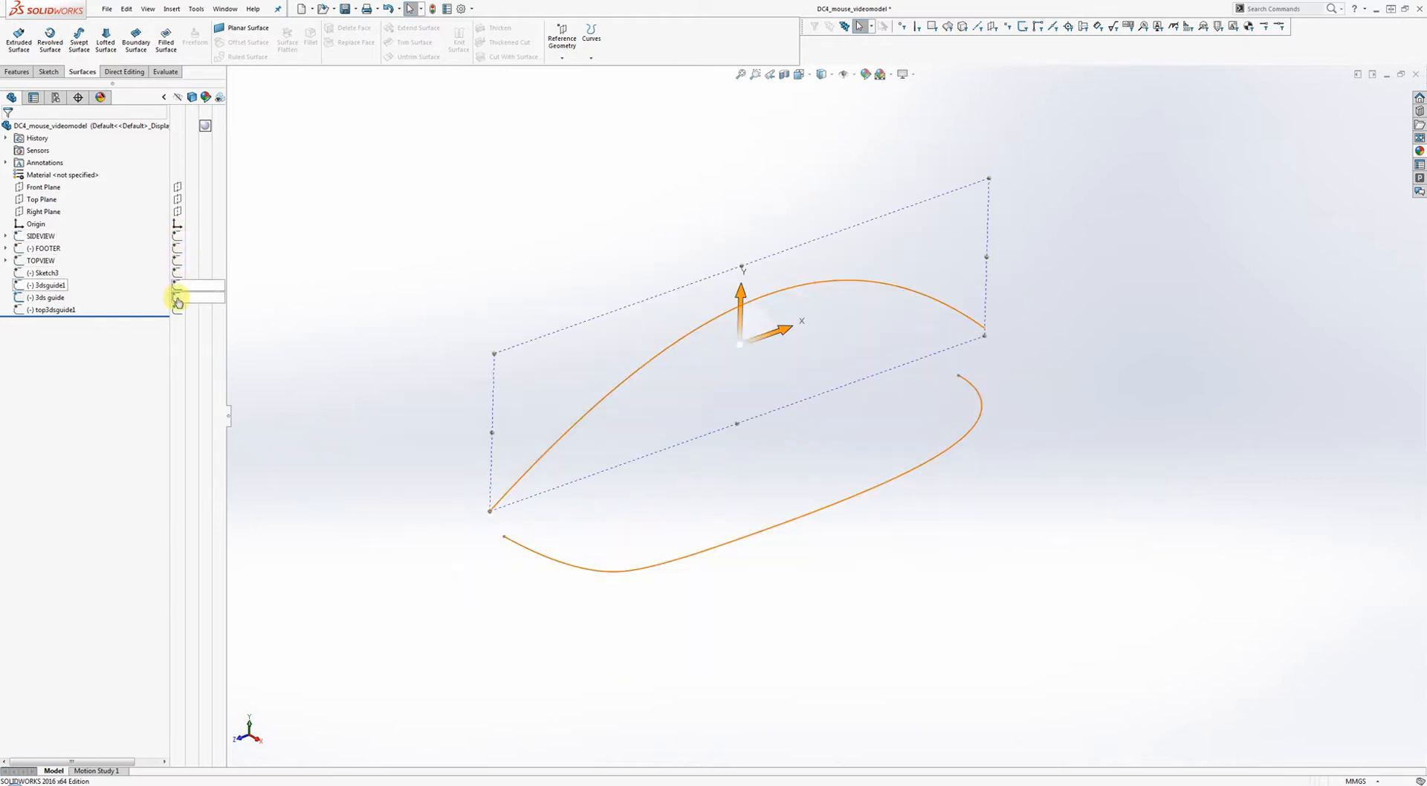
click(177, 298)
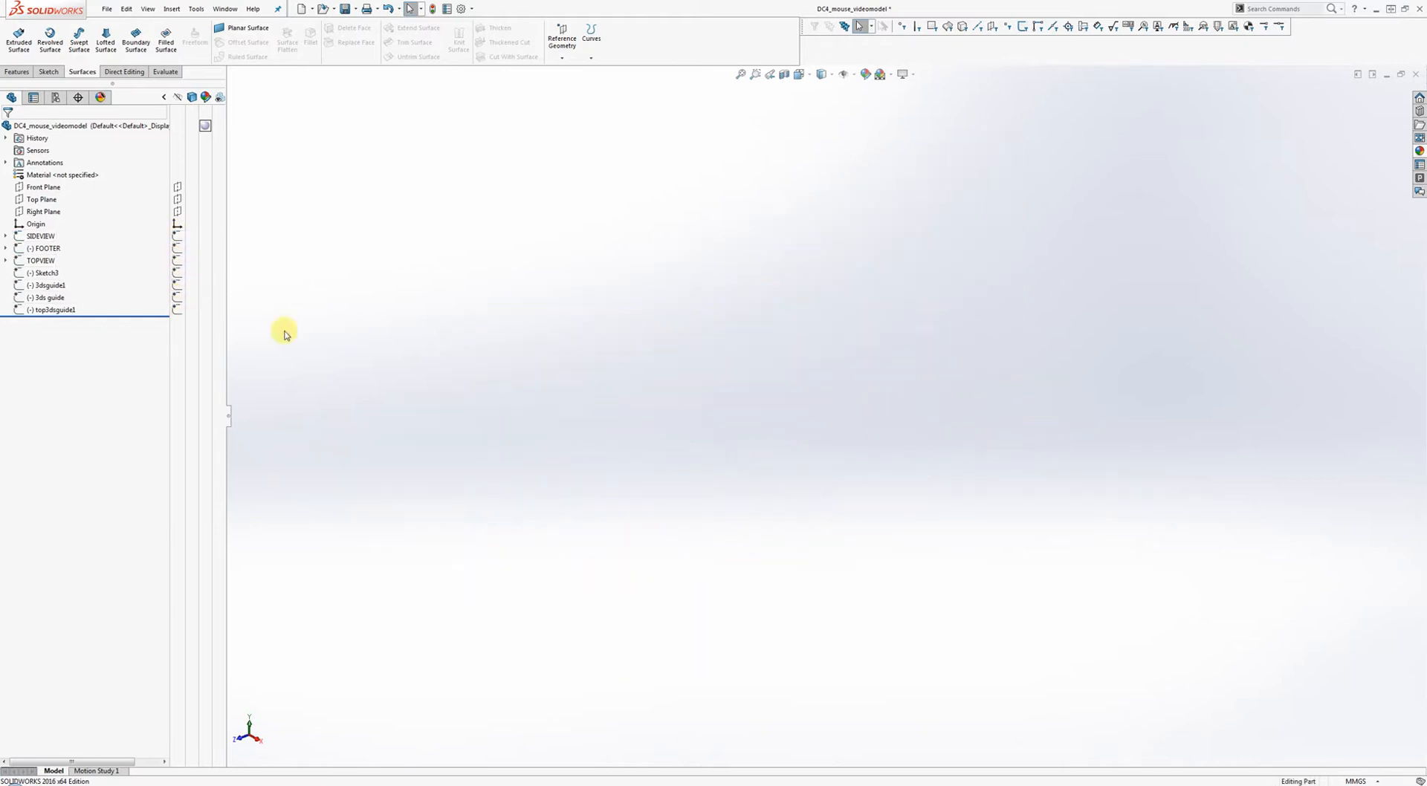
Restore the photos and 3ds guide, keep 3dsguide1 and Sketch3 hidden, and select SIDEVIEW.
click(177, 236)
click(177, 260)
click(179, 264)
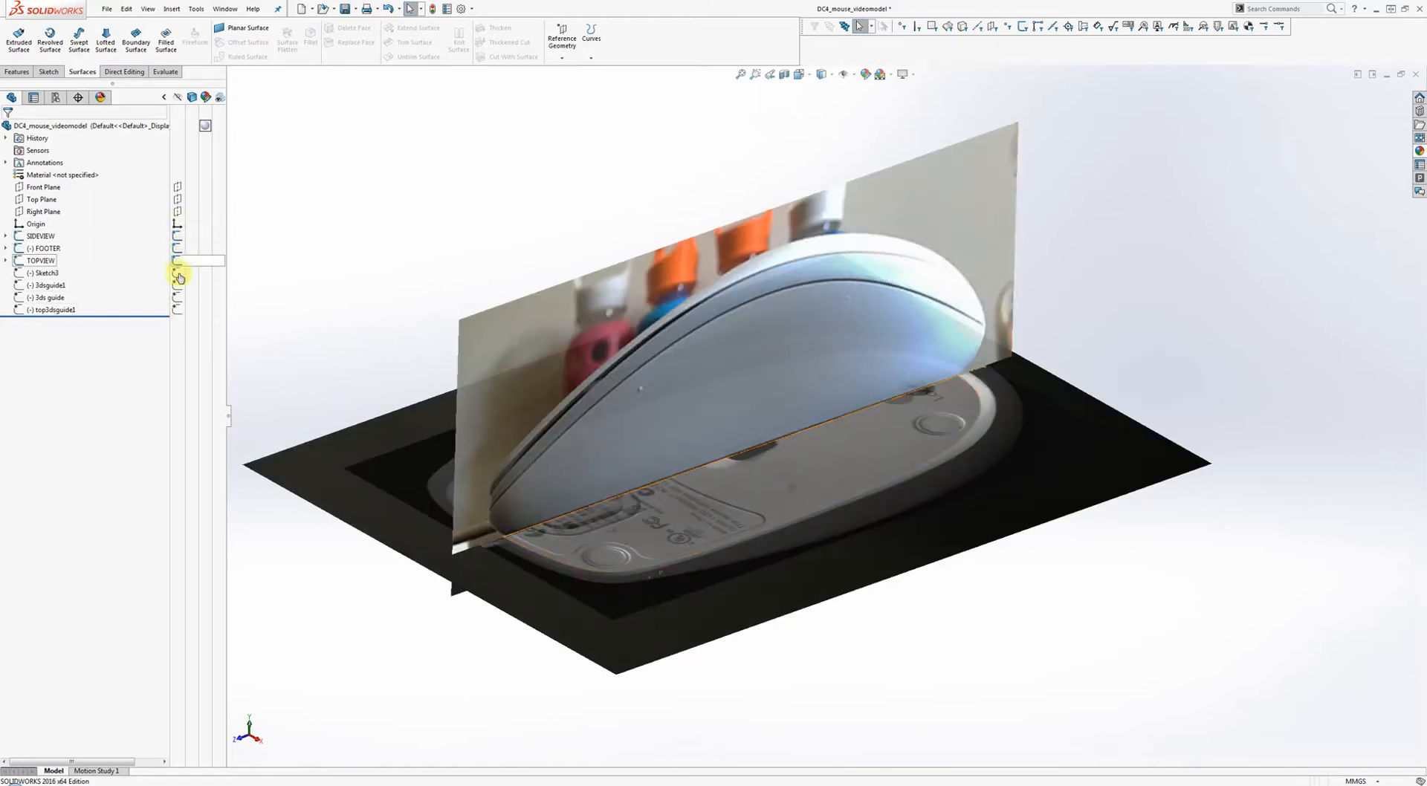
click(178, 275)
click(179, 298)
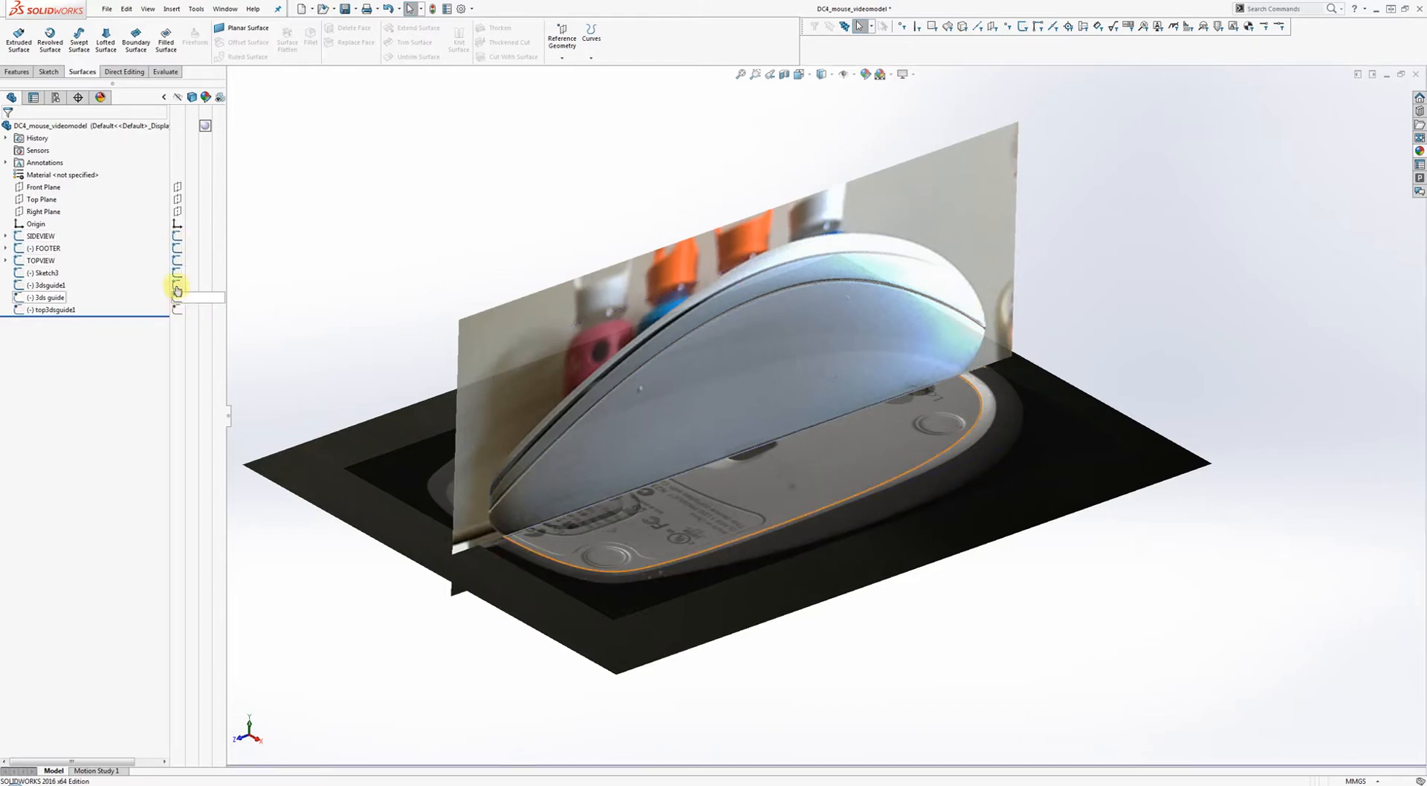
click(178, 287)
click(178, 274)
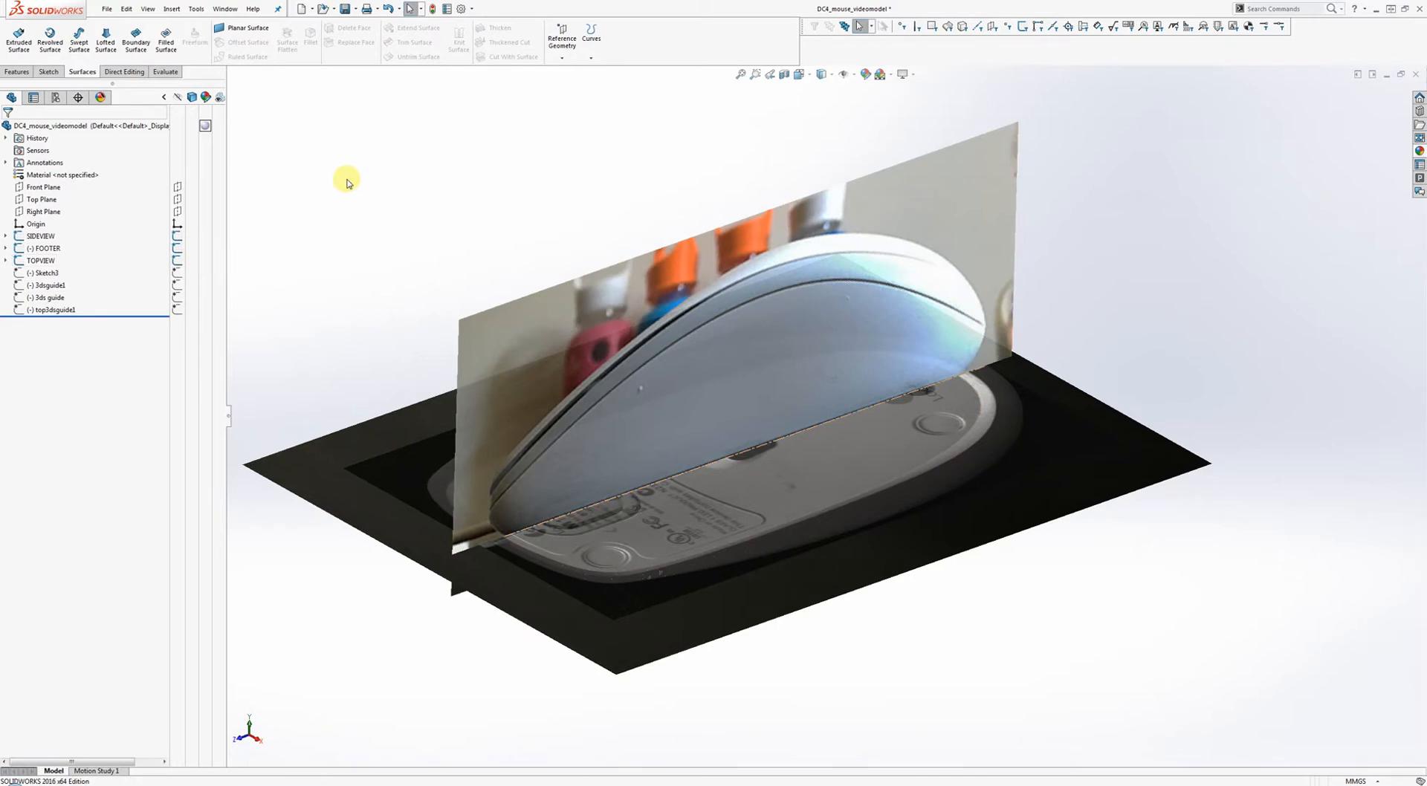
click(41, 236)
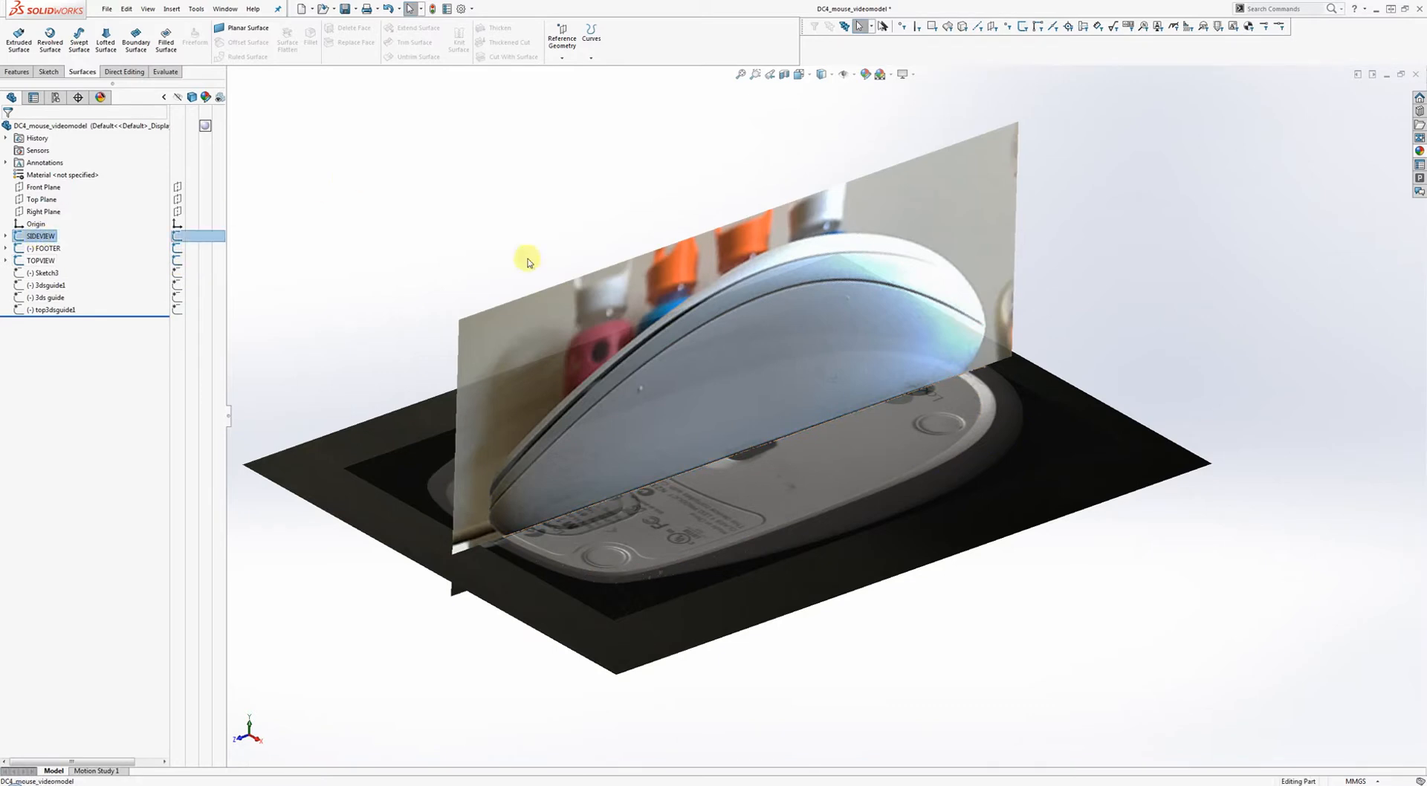
Give Sketch Picture3 under SIDEVIEW full-image transparency of 0.75.
click(6, 236)
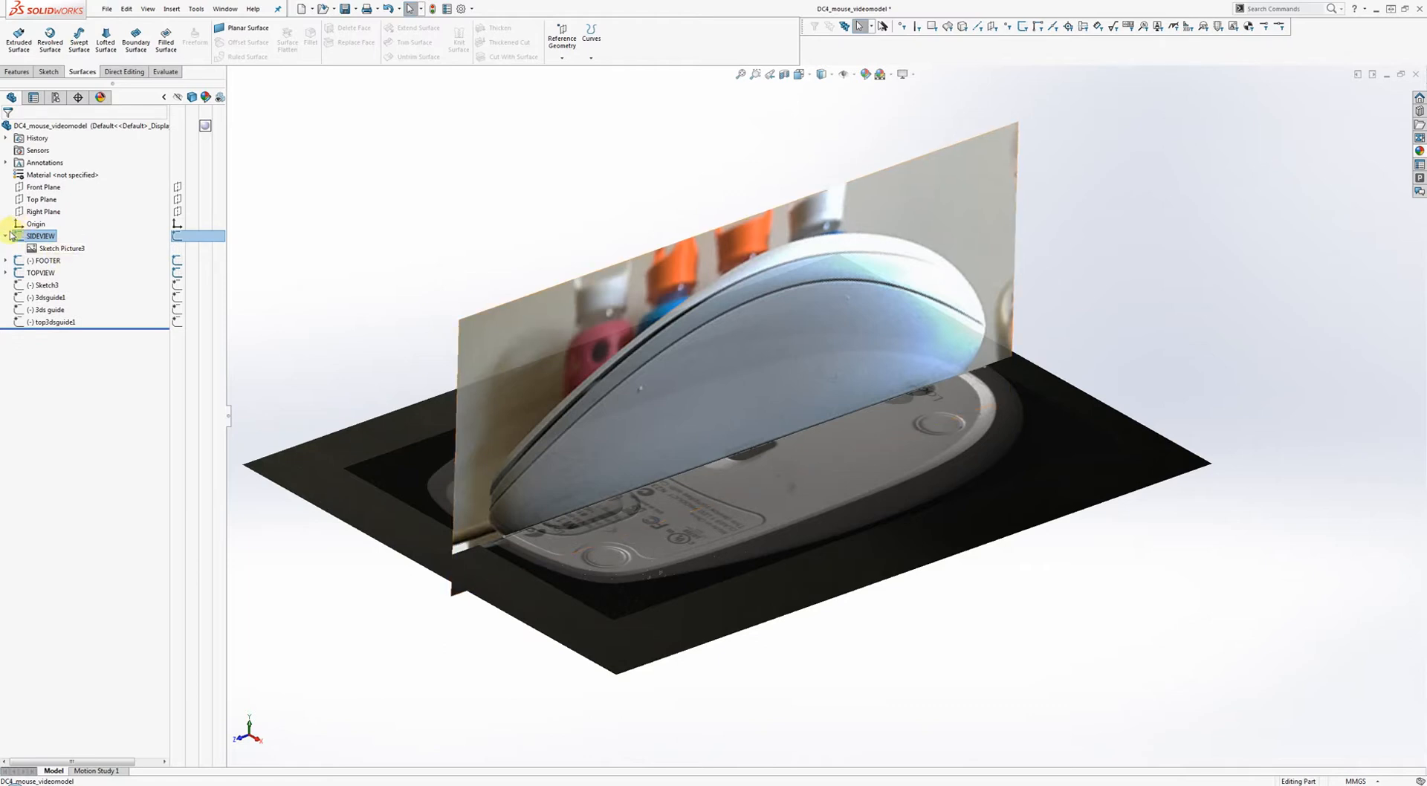
double_click(61, 250)
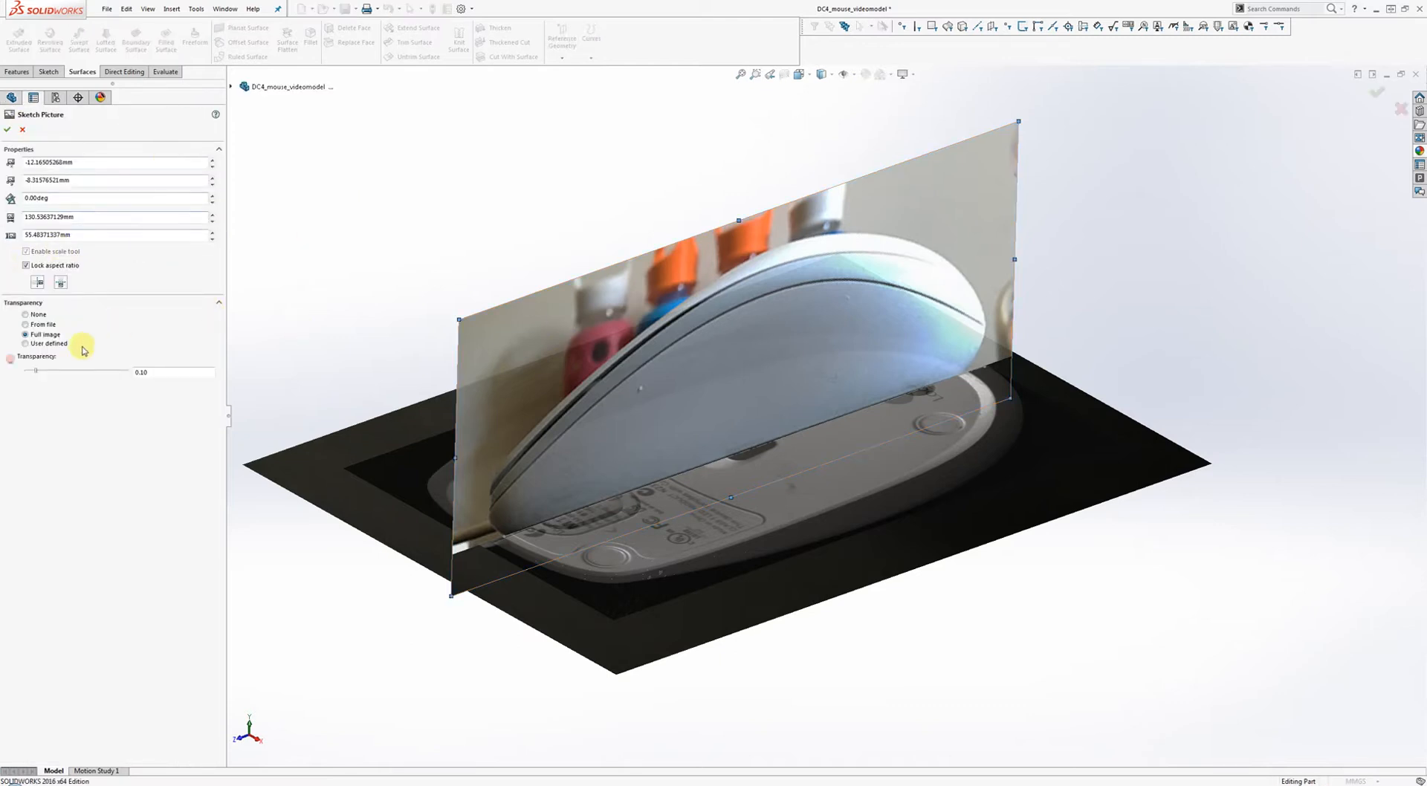
click(24, 314)
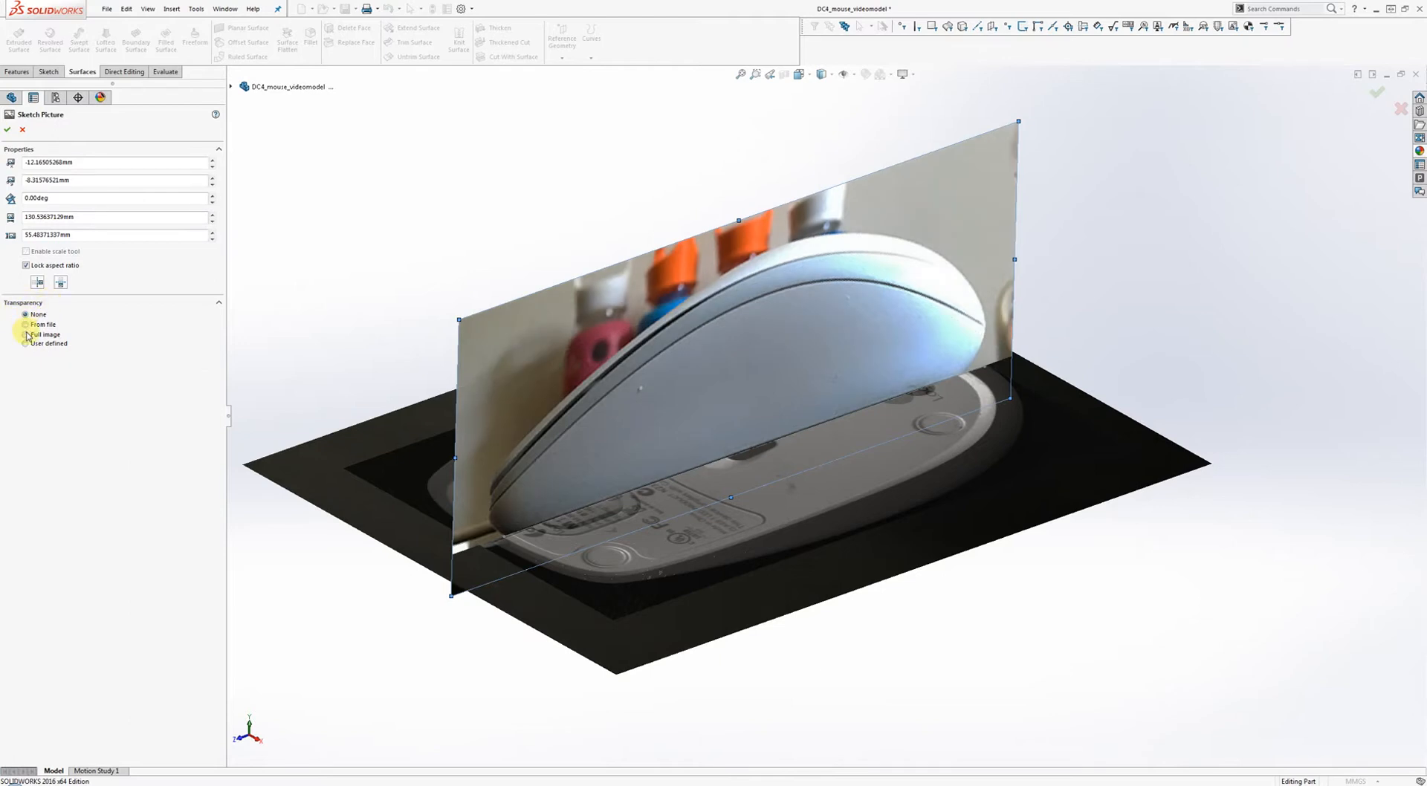
click(26, 334)
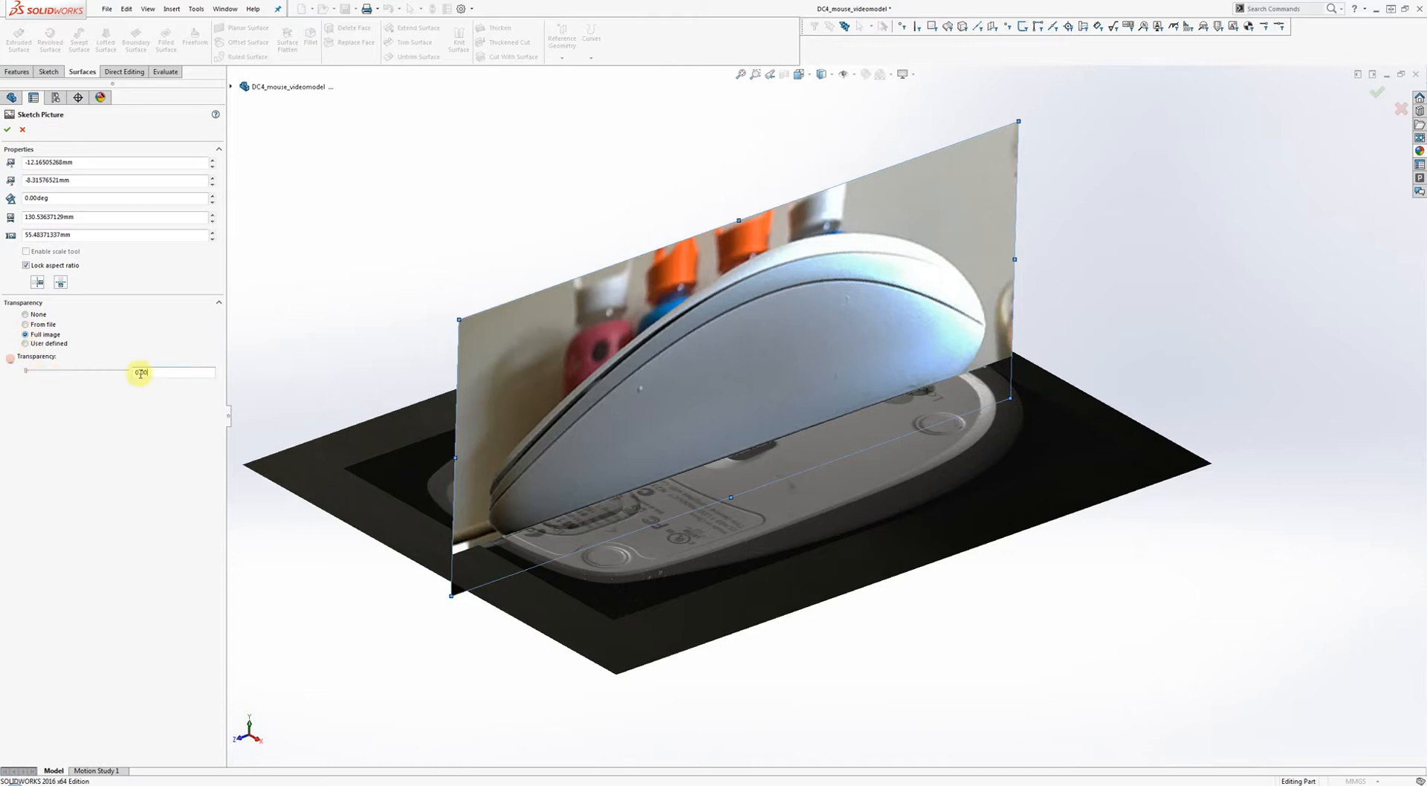
click(141, 372)
key(Return)
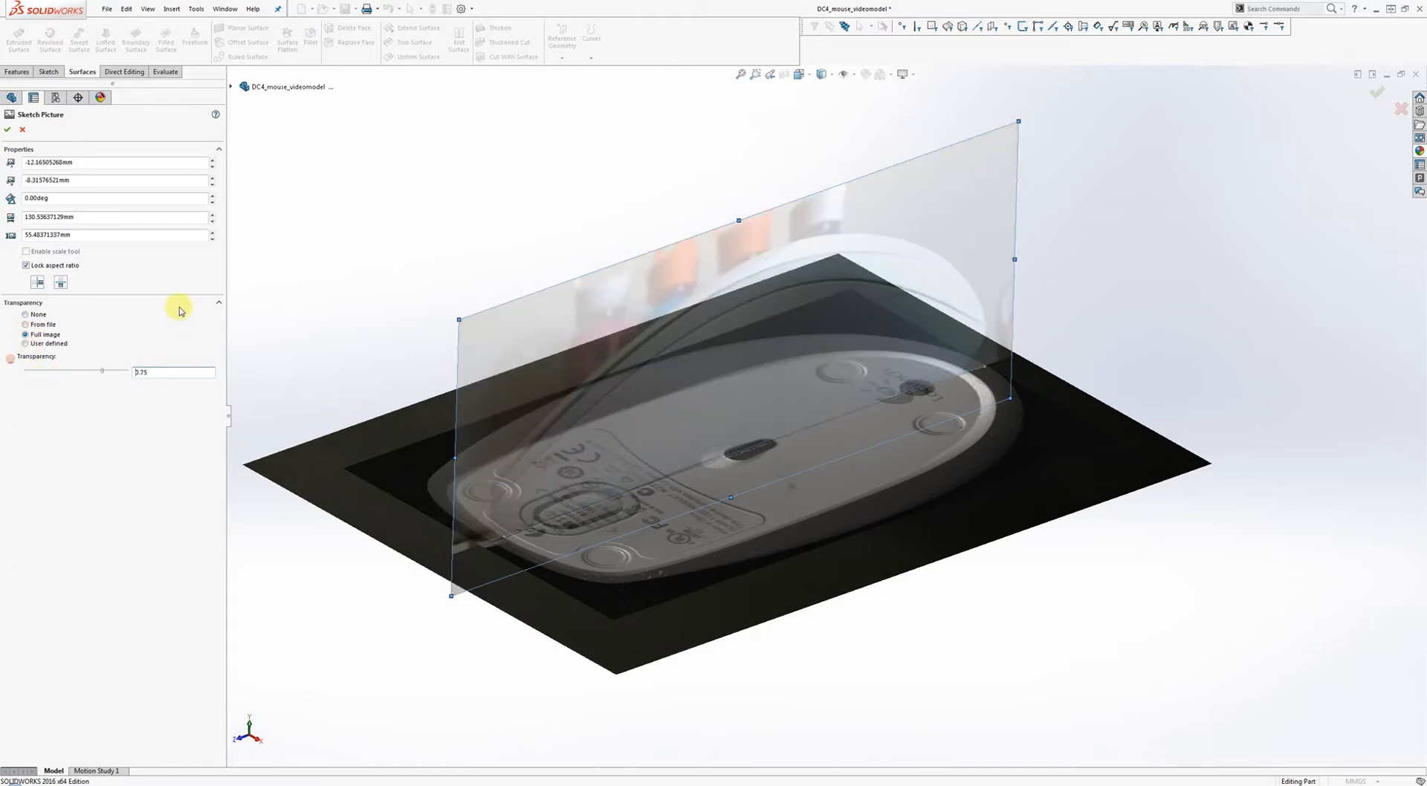
click(8, 130)
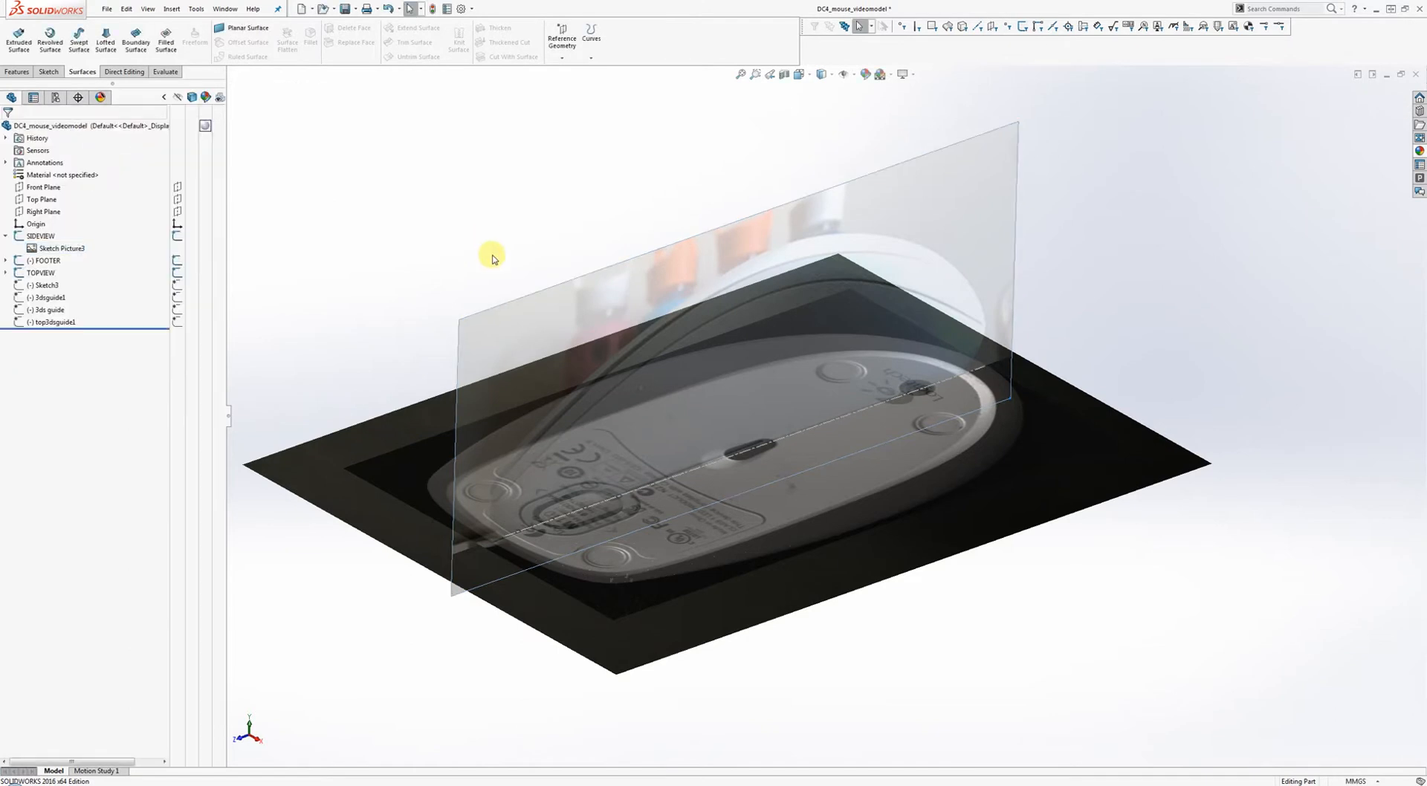
Hide the SIDEVIEW and TOPVIEW sketch pictures and show the FOOTER underside photo.
mouse_move(494, 255)
middle_down()
mouse_move(483, 238)
mouse_move(507, 290)
middle_up()
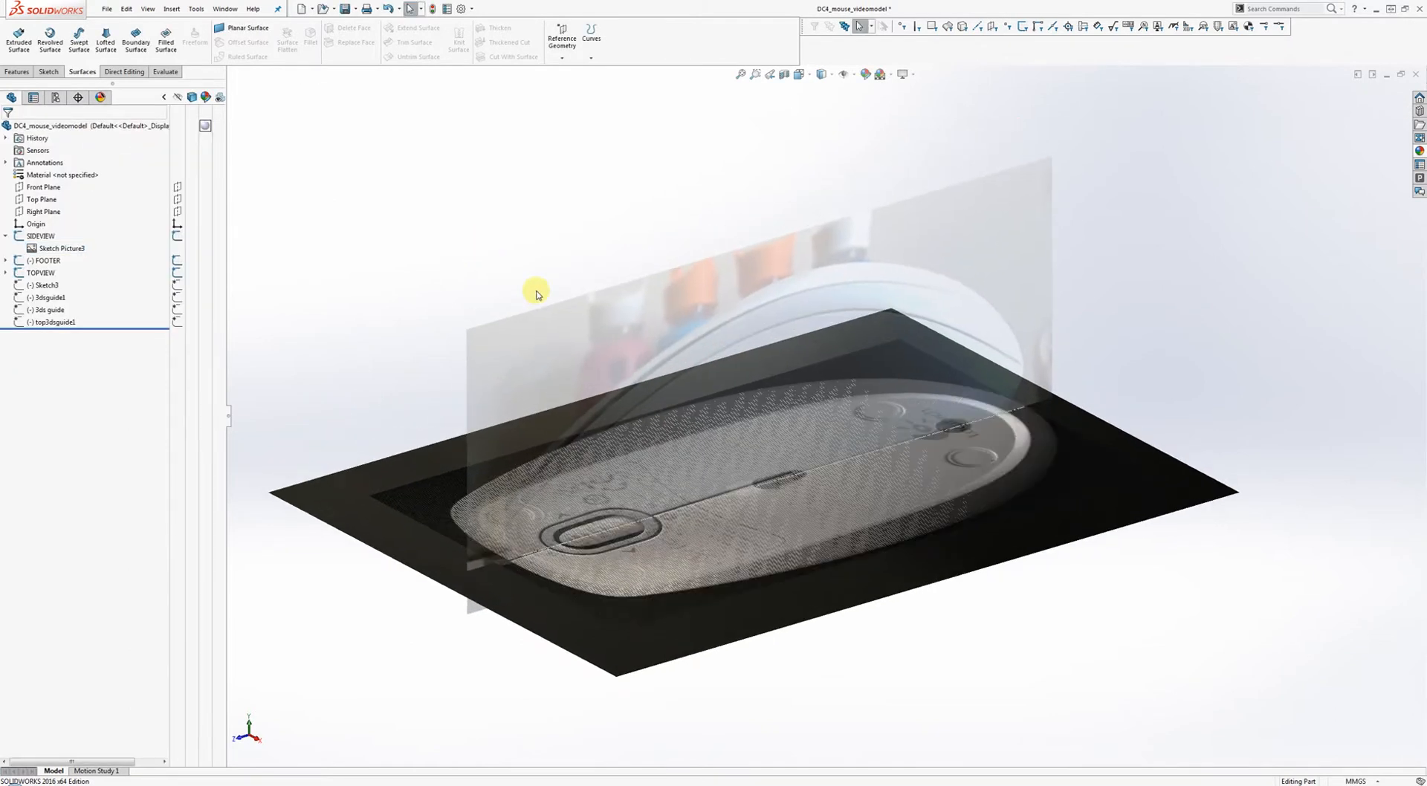
scroll(634, 234, down, 1)
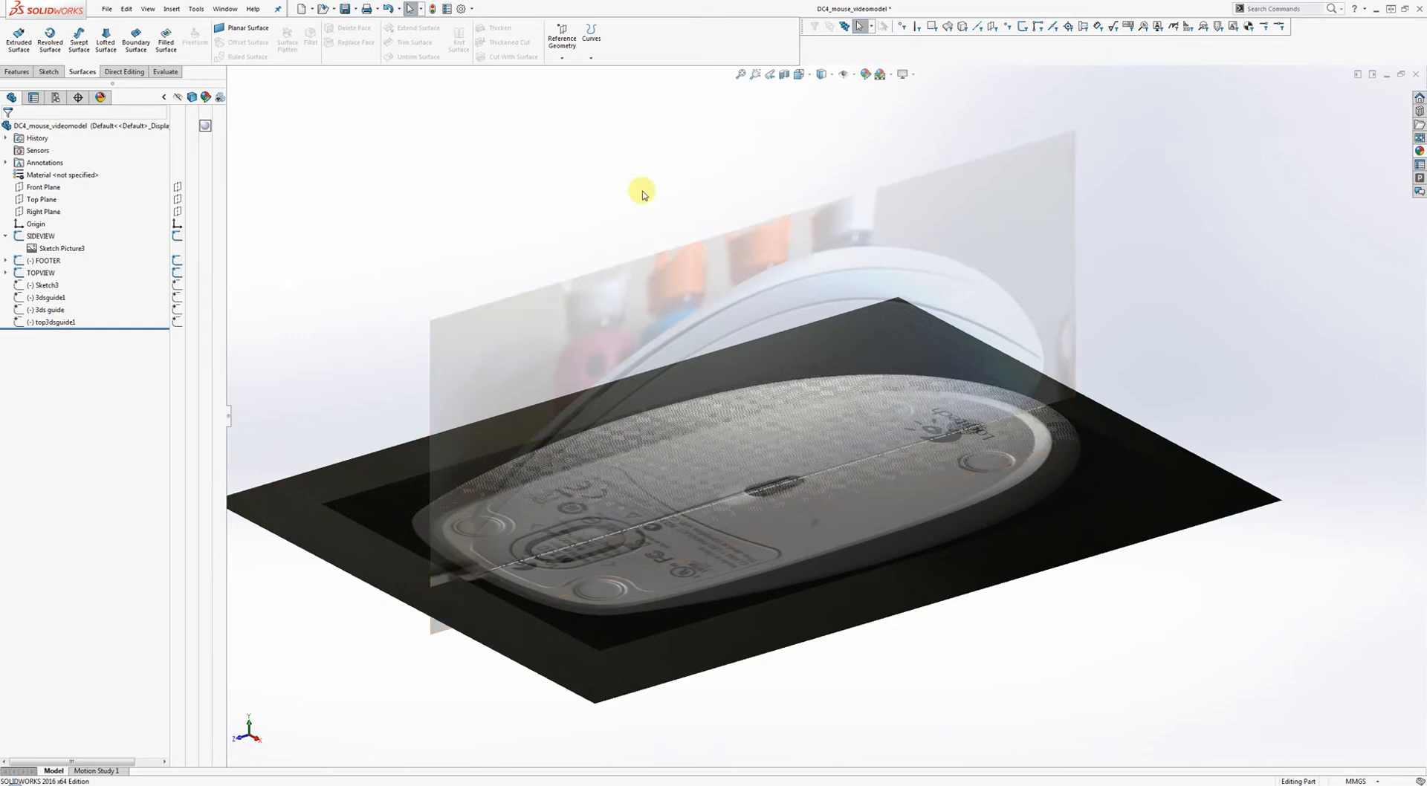
click(15, 235)
click(6, 236)
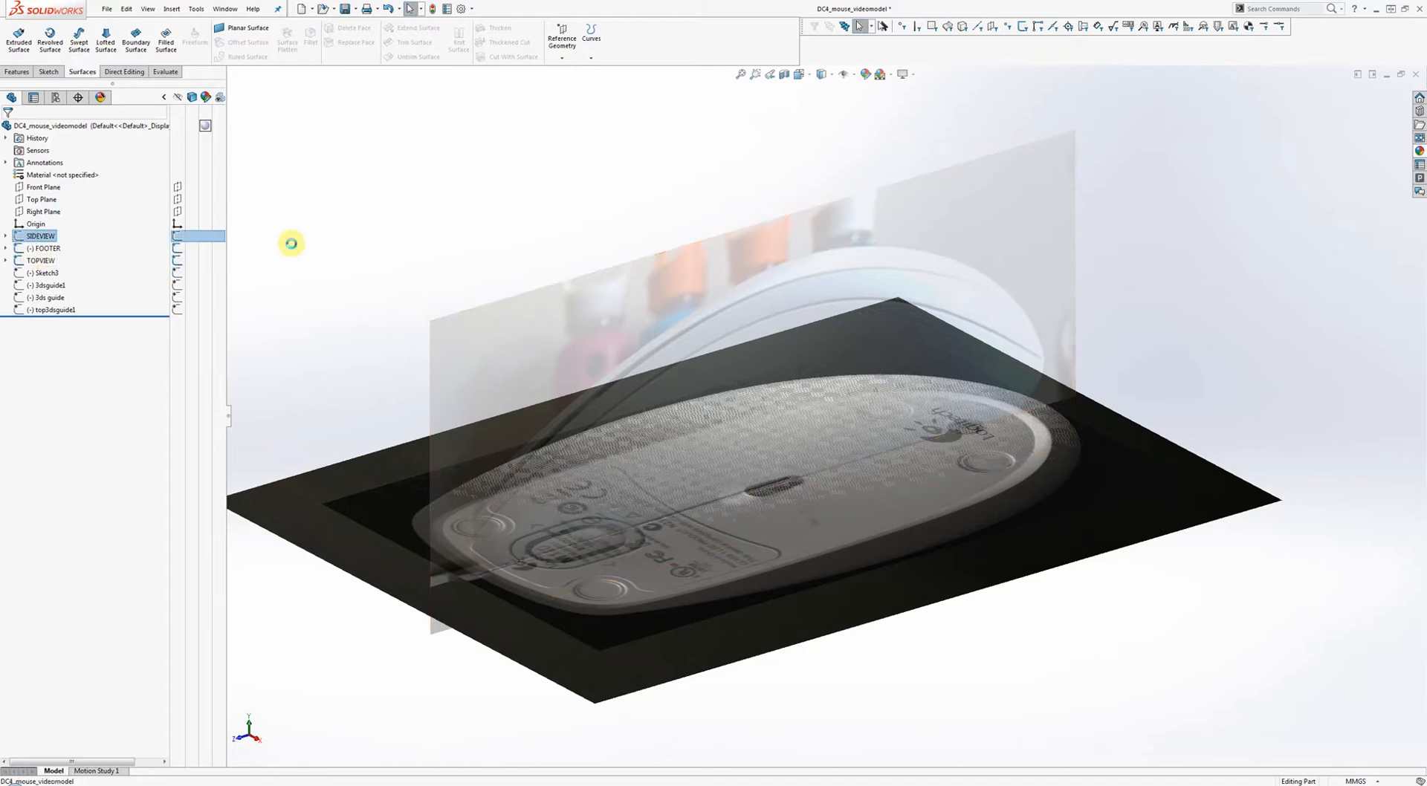
click(177, 235)
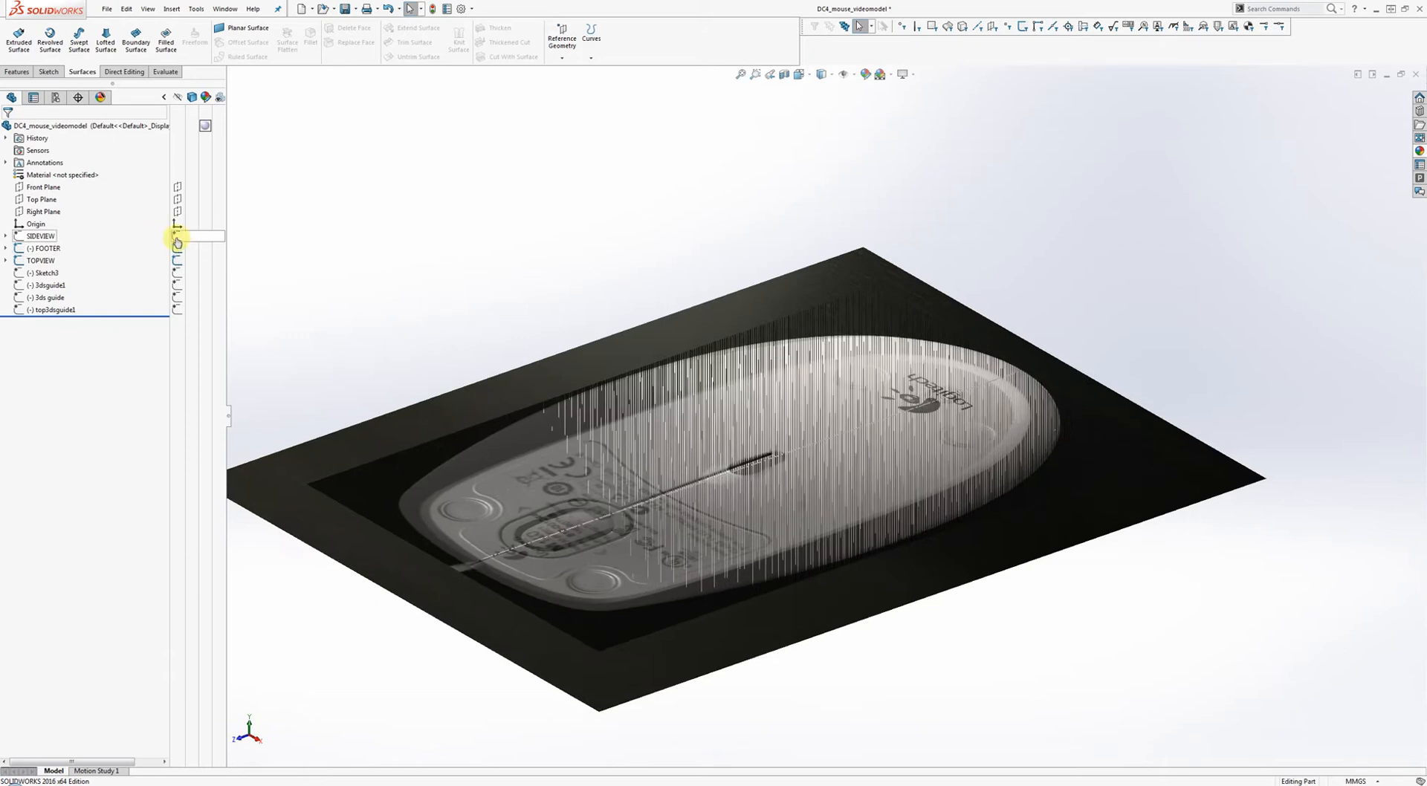
click(176, 260)
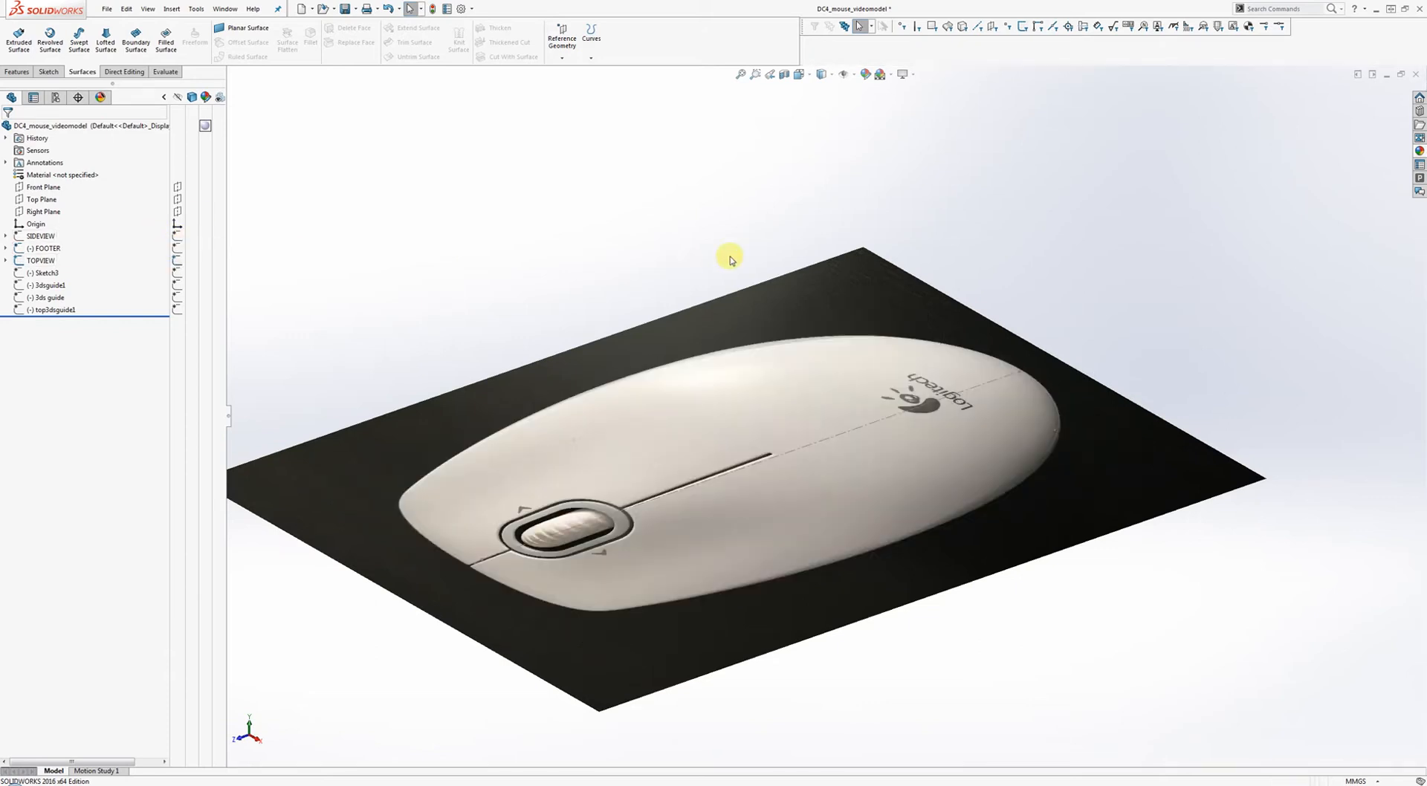
click(177, 264)
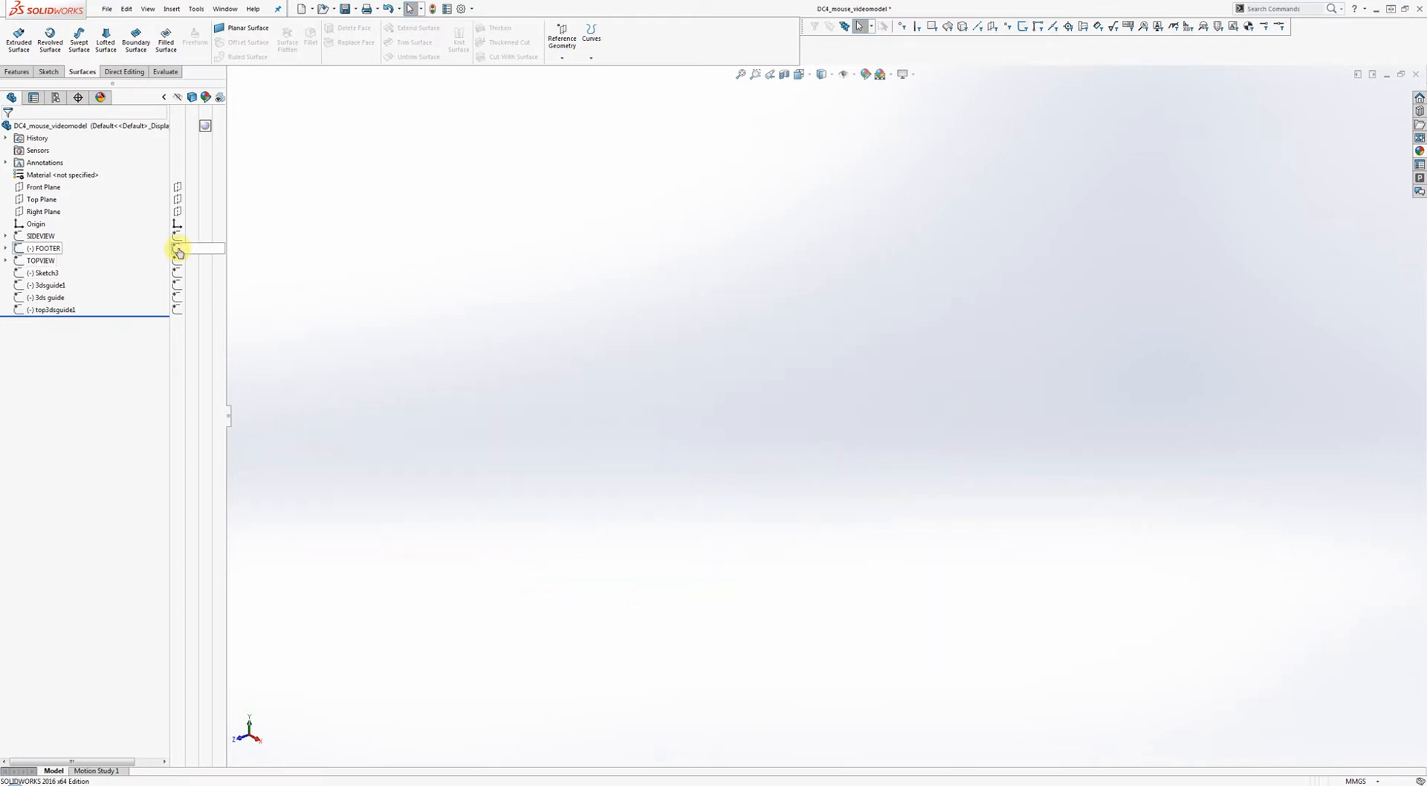
click(177, 249)
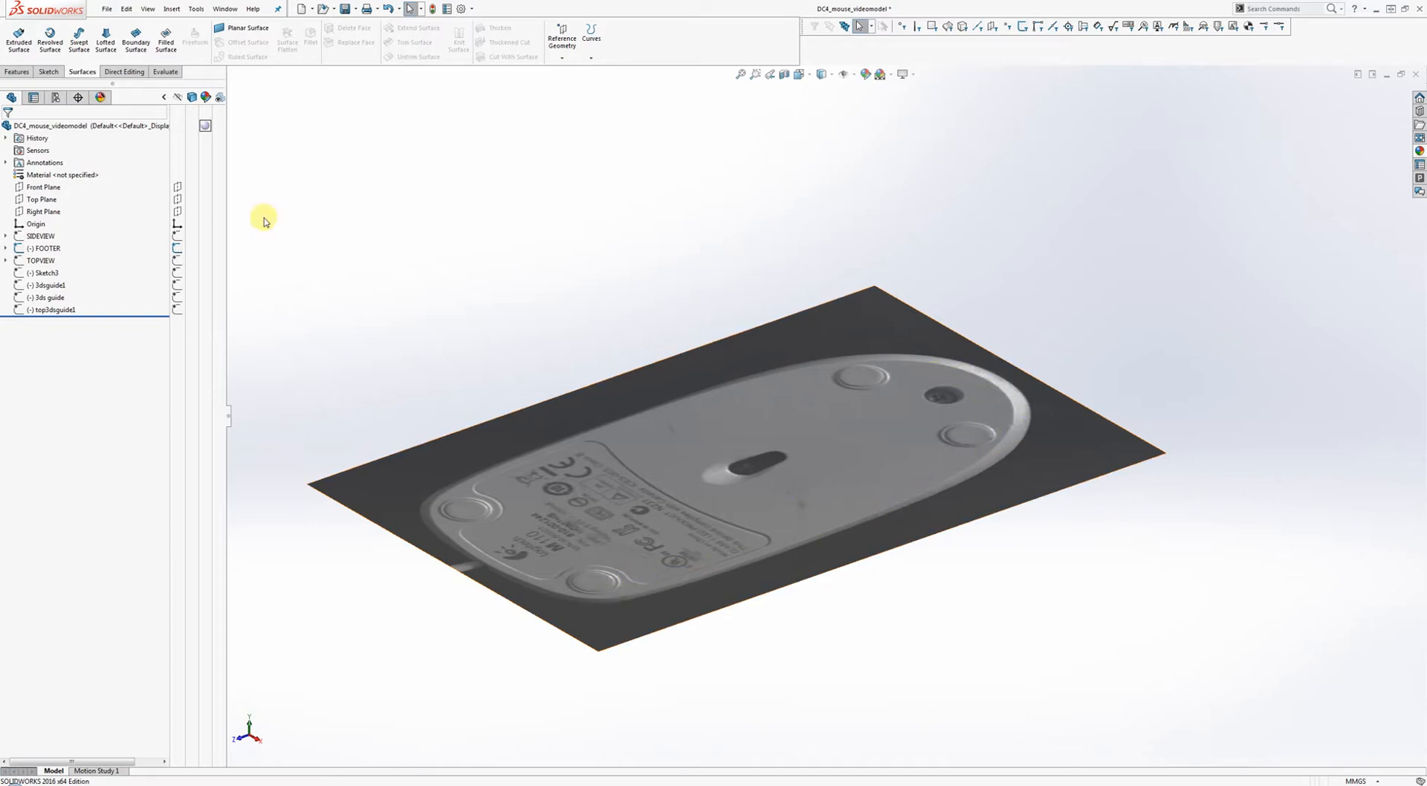
Show the SIDEVIEW, FOOTER and TOPVIEW photos together again.
click(180, 237)
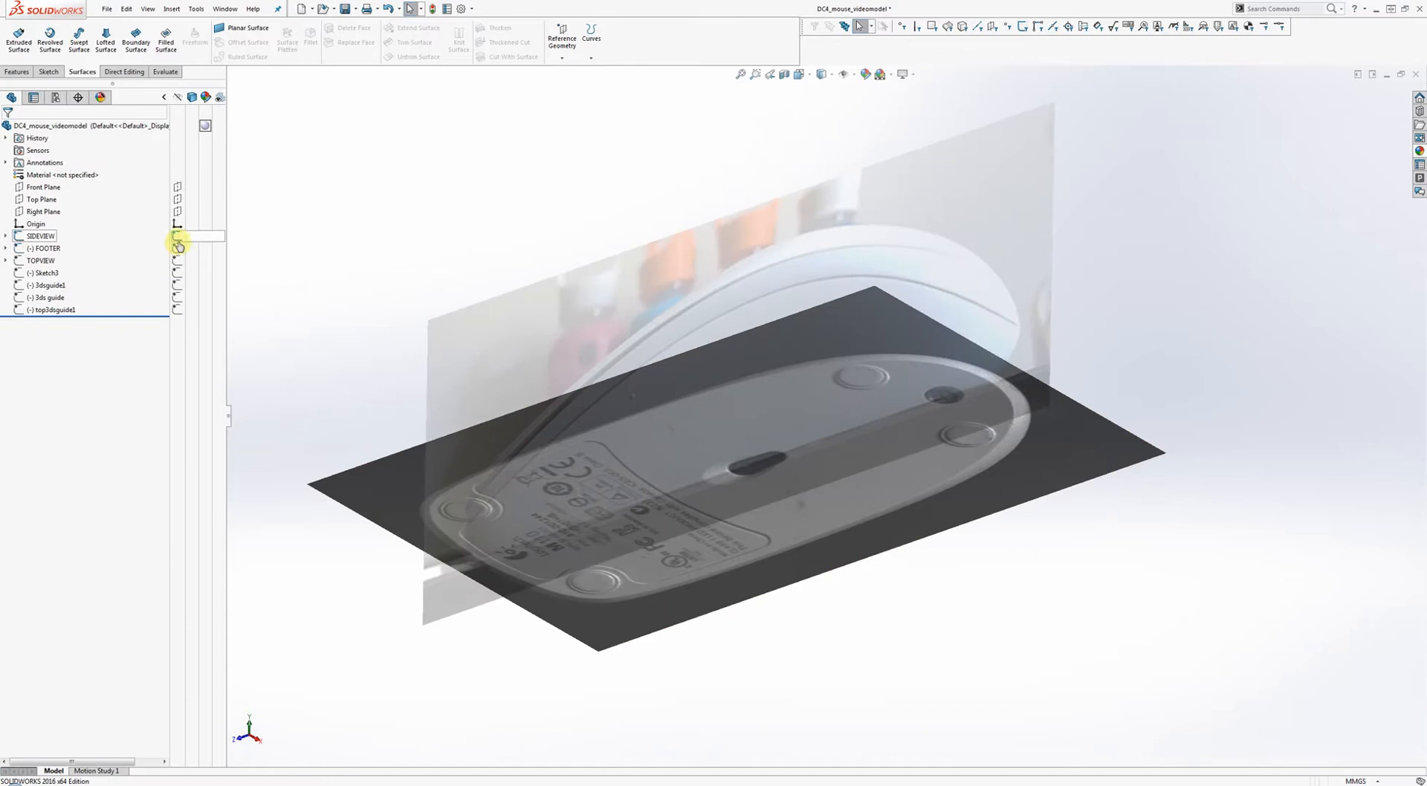
click(181, 249)
click(183, 261)
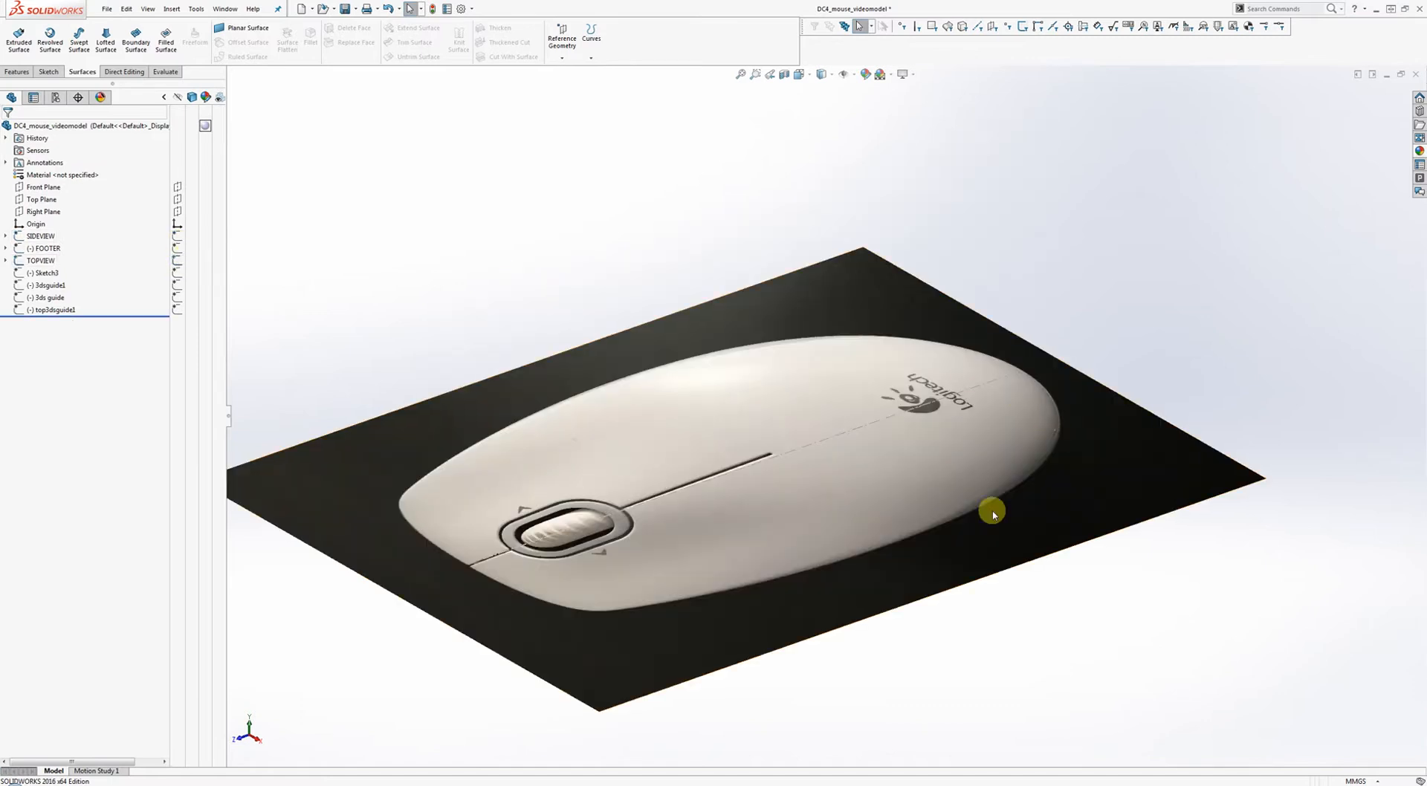
click(178, 249)
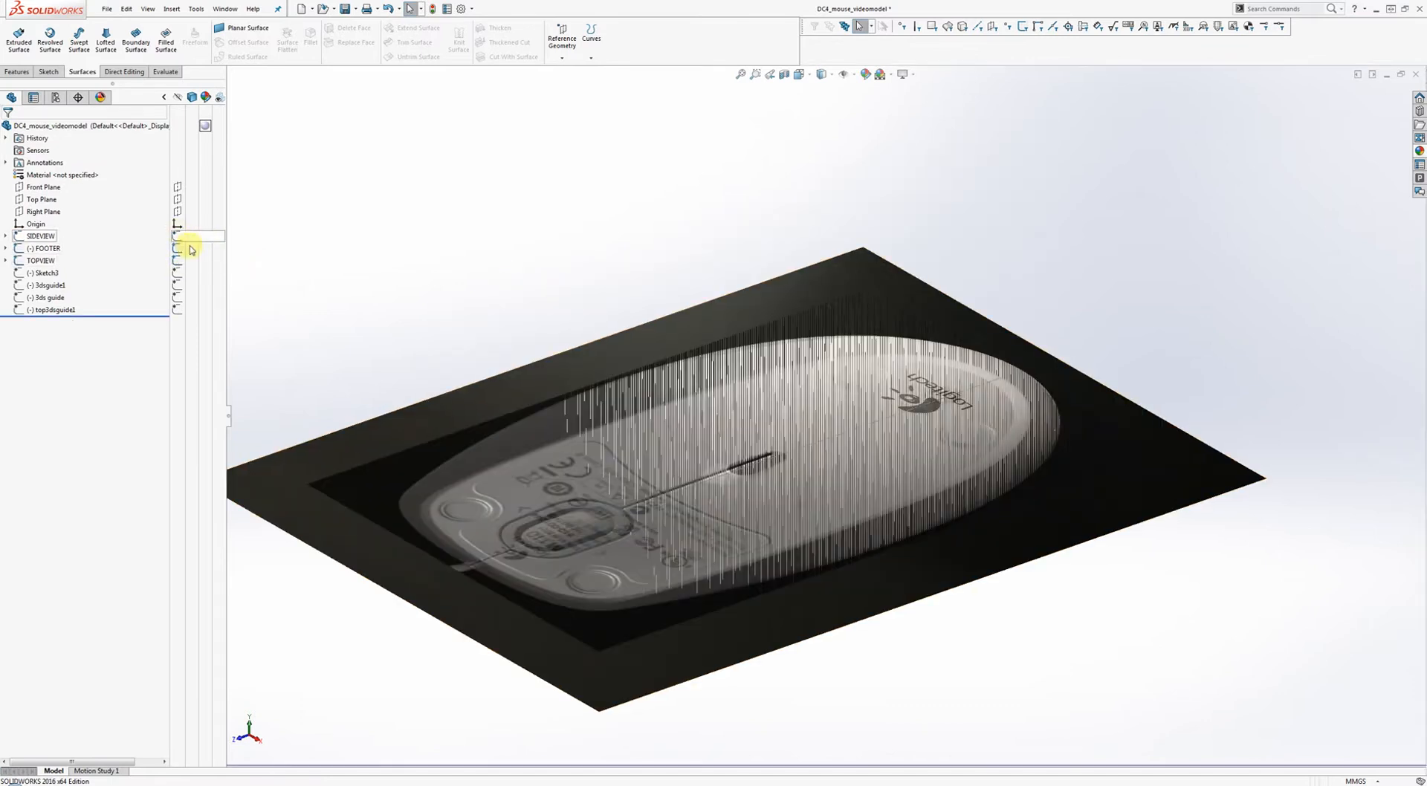
click(178, 237)
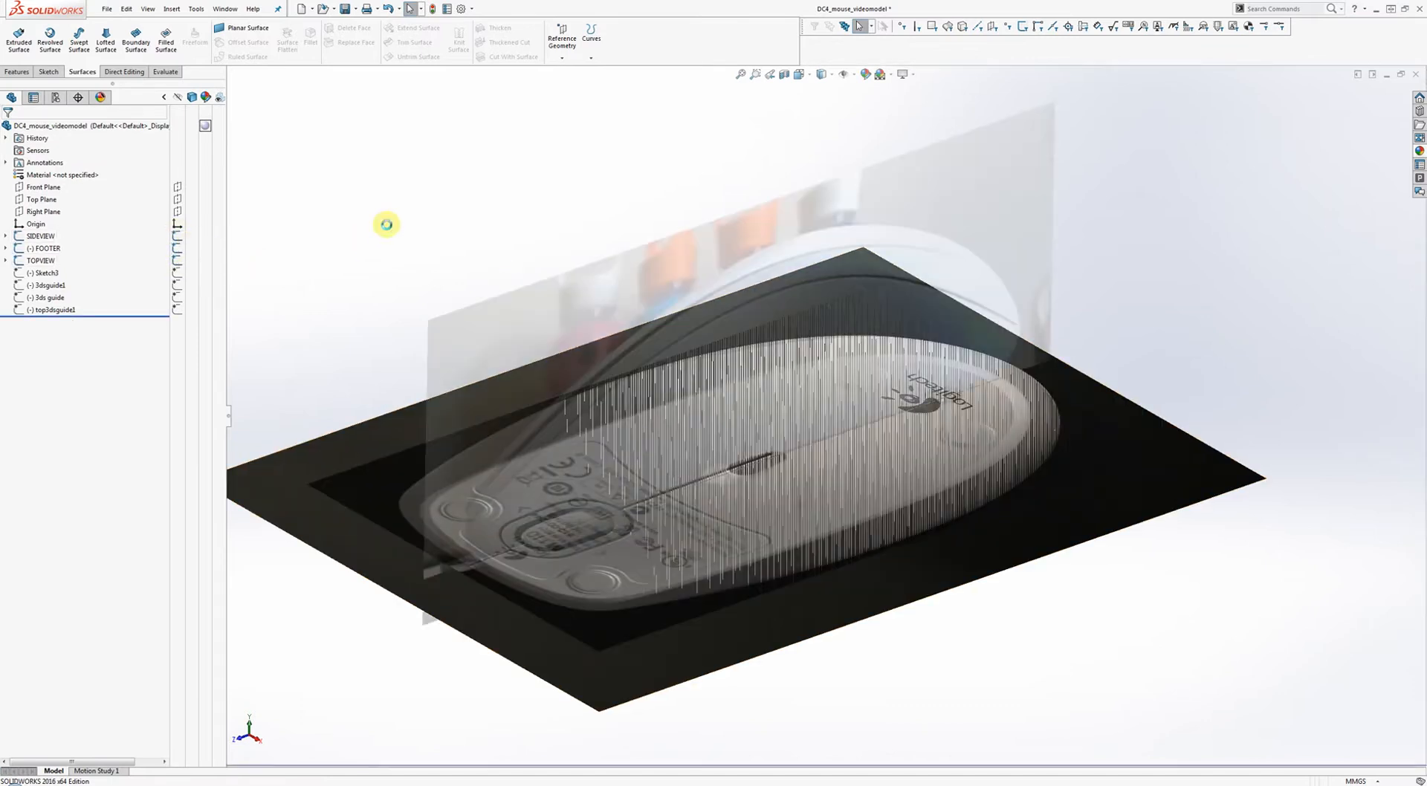
Show Sketch3, 3dsguide1, 3ds guide and top3dsguide1, and hide the SIDEVIEW photo.
click(175, 275)
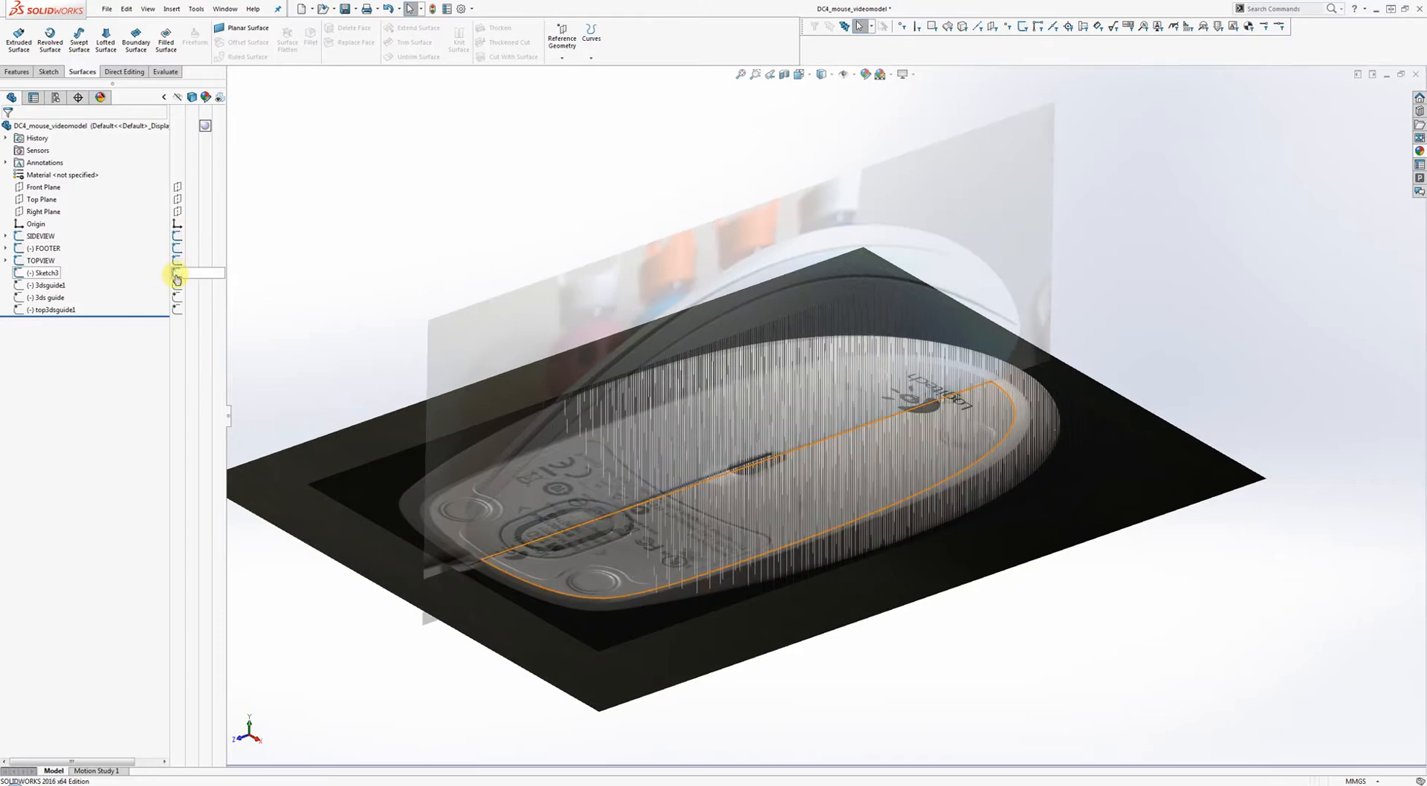
click(173, 288)
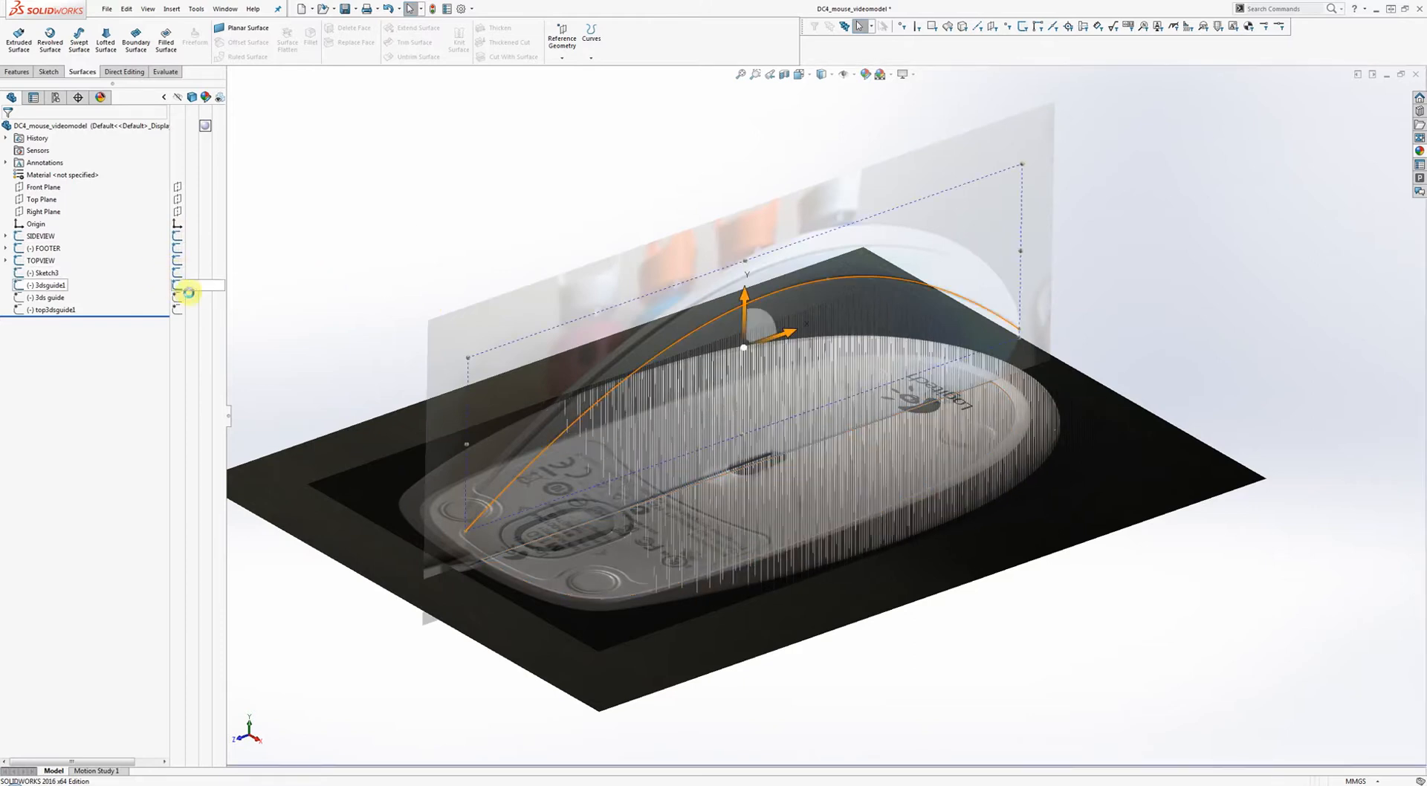
click(178, 300)
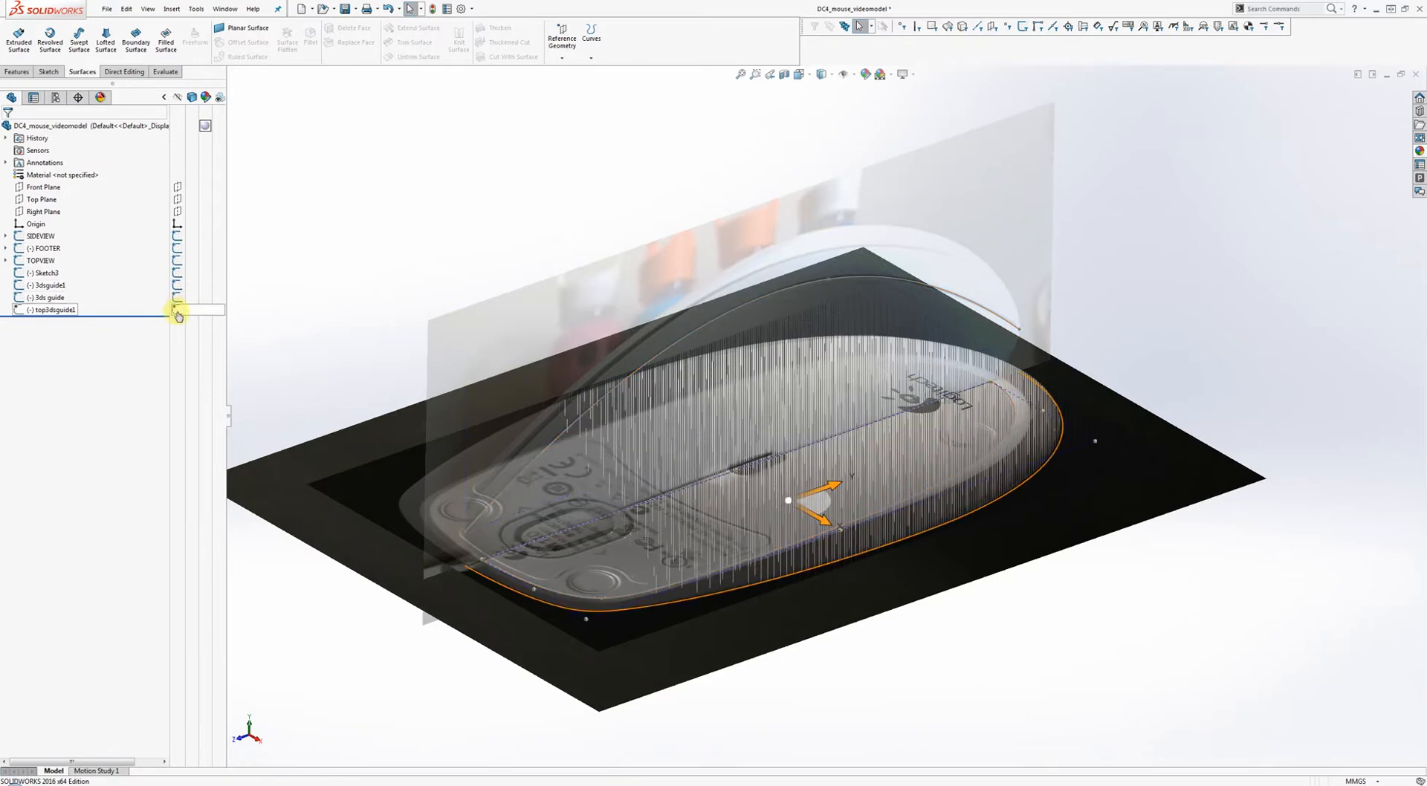
click(177, 310)
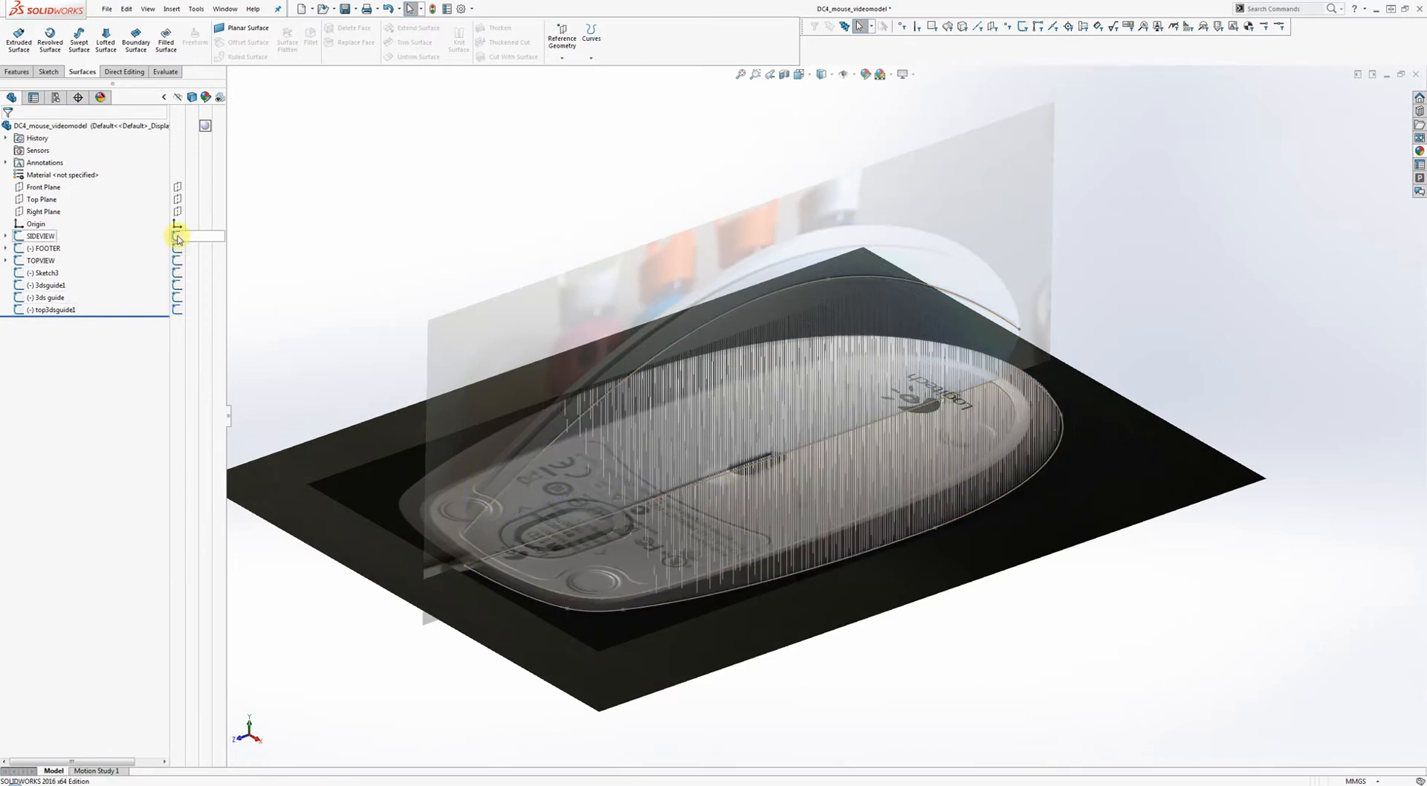
click(179, 240)
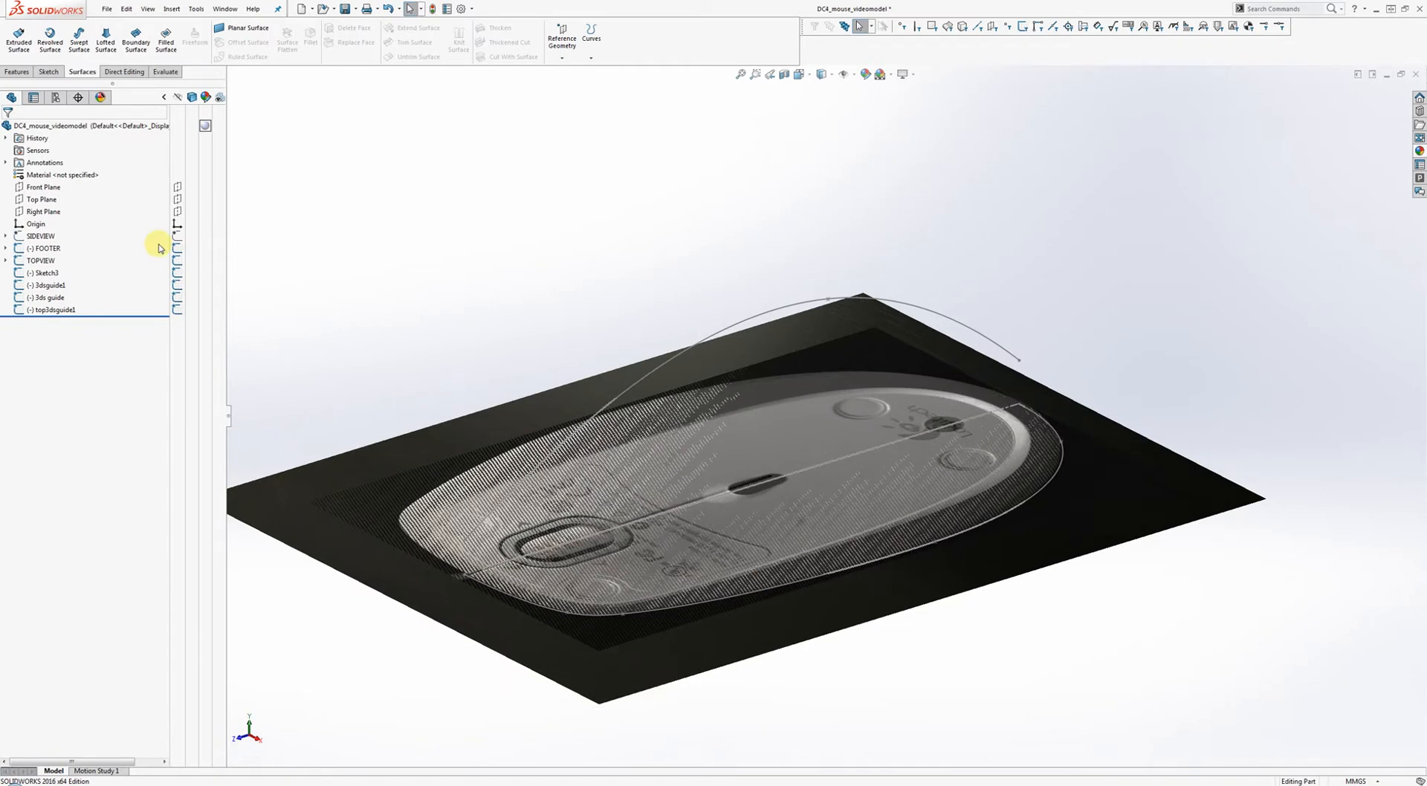
Hide the top-view photo and inspect the bottom outline spline and 3dsguide1 arc against the side photo.
click(178, 264)
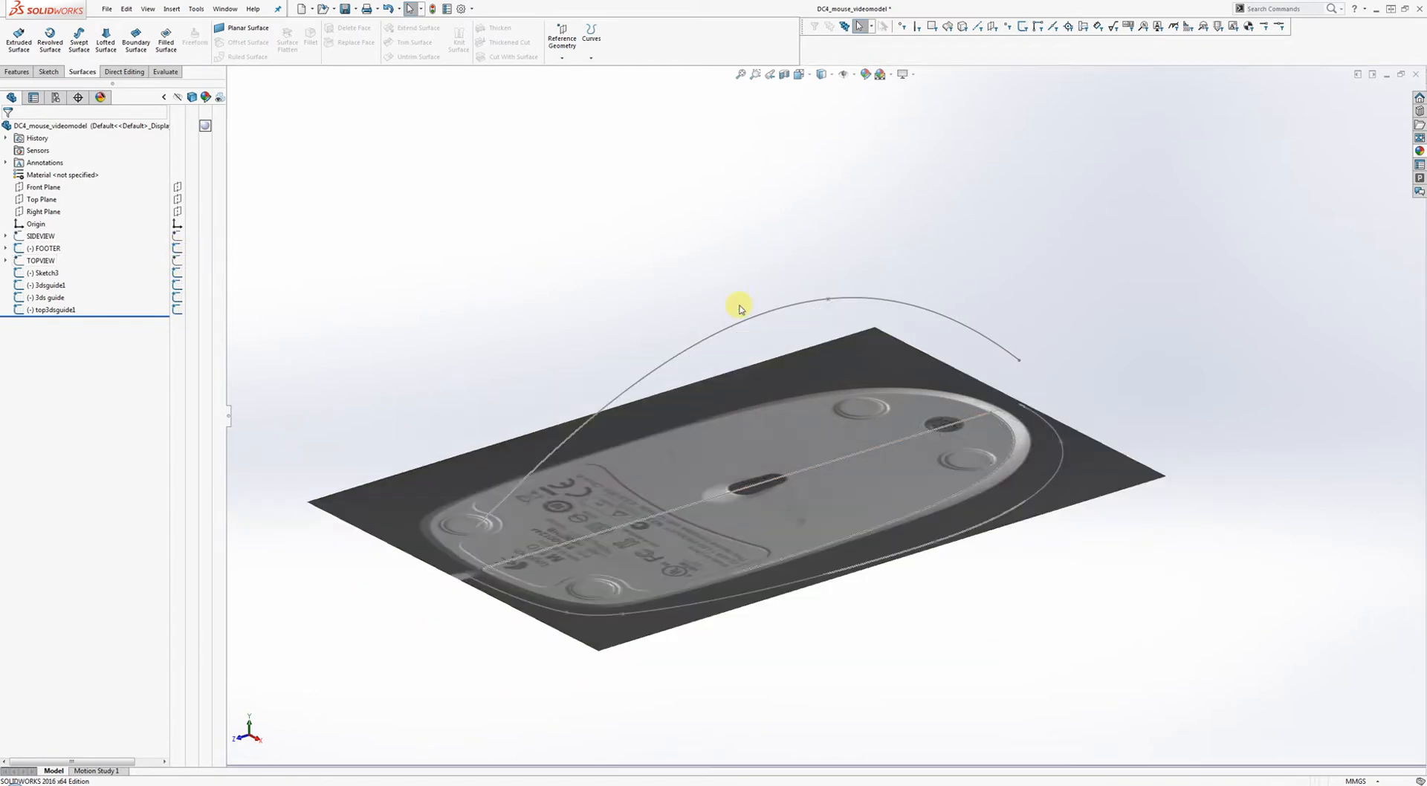
shift+middle_drag(735, 287, 828, 265)
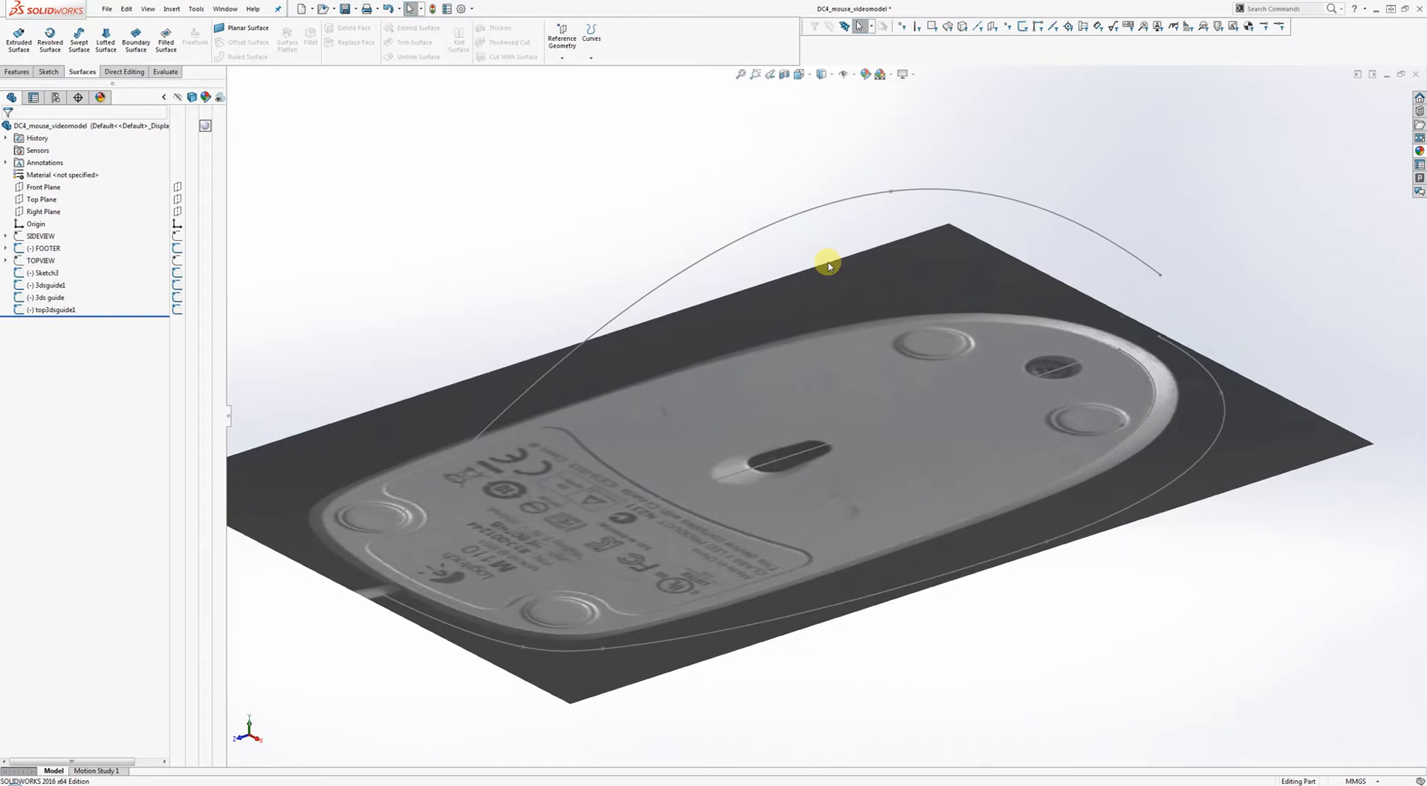
click(1147, 375)
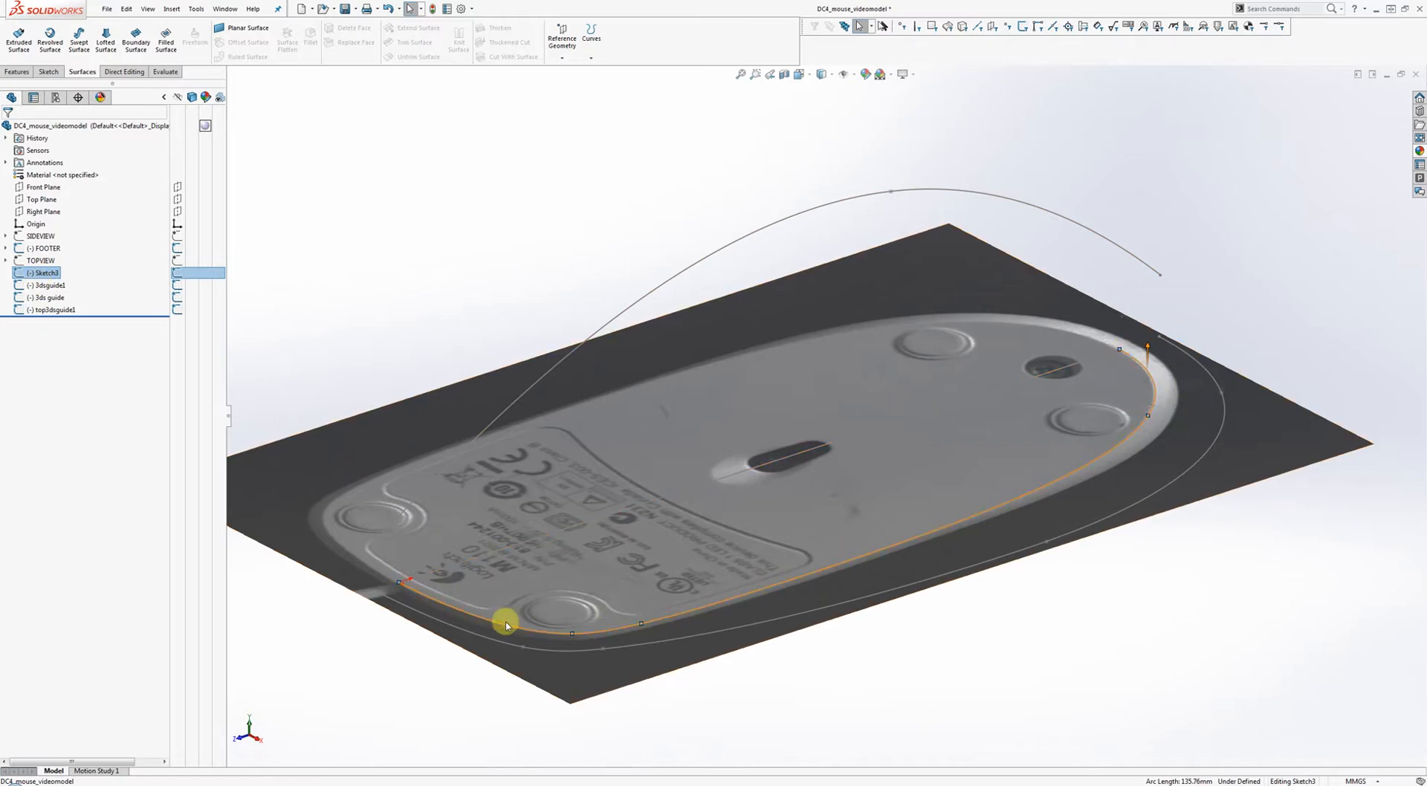
click(1272, 305)
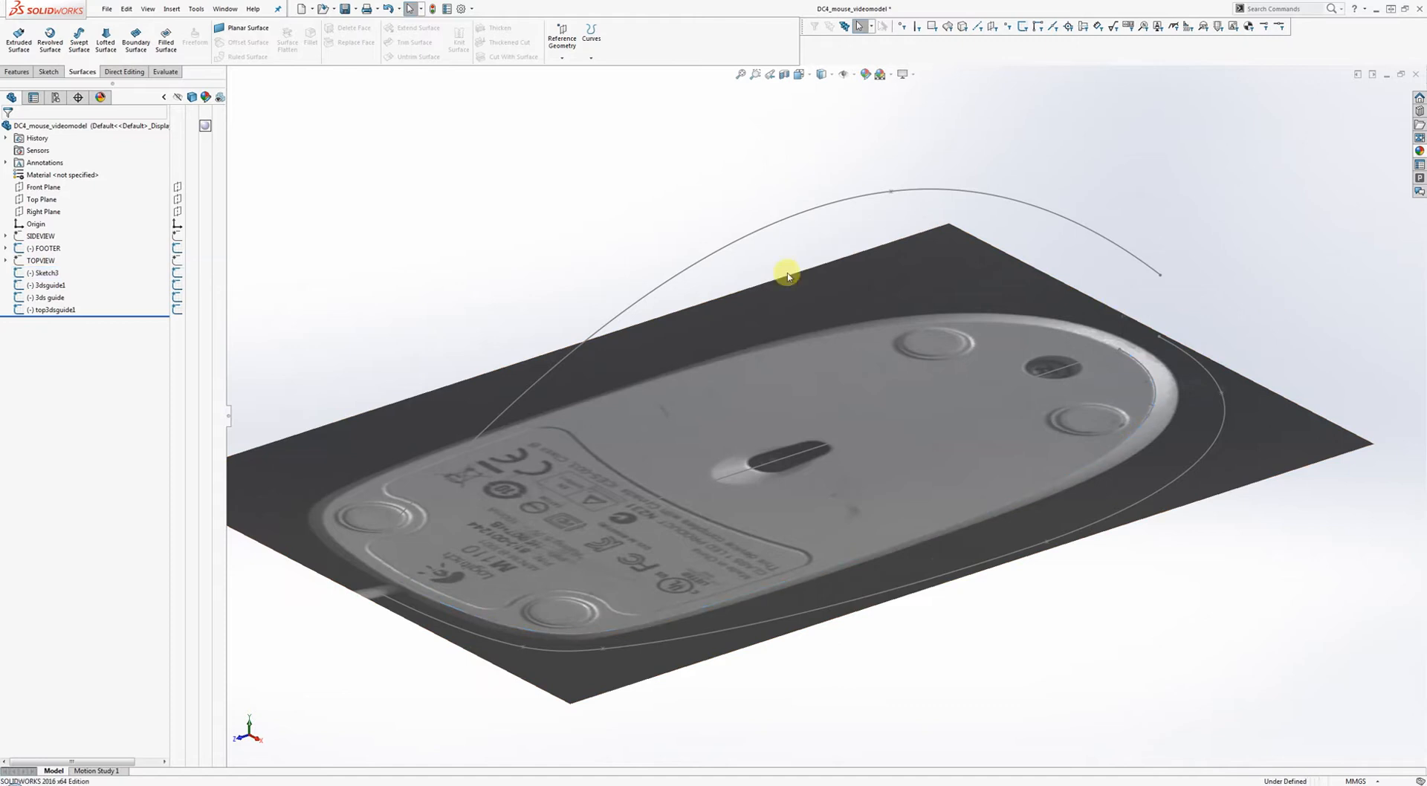
click(177, 288)
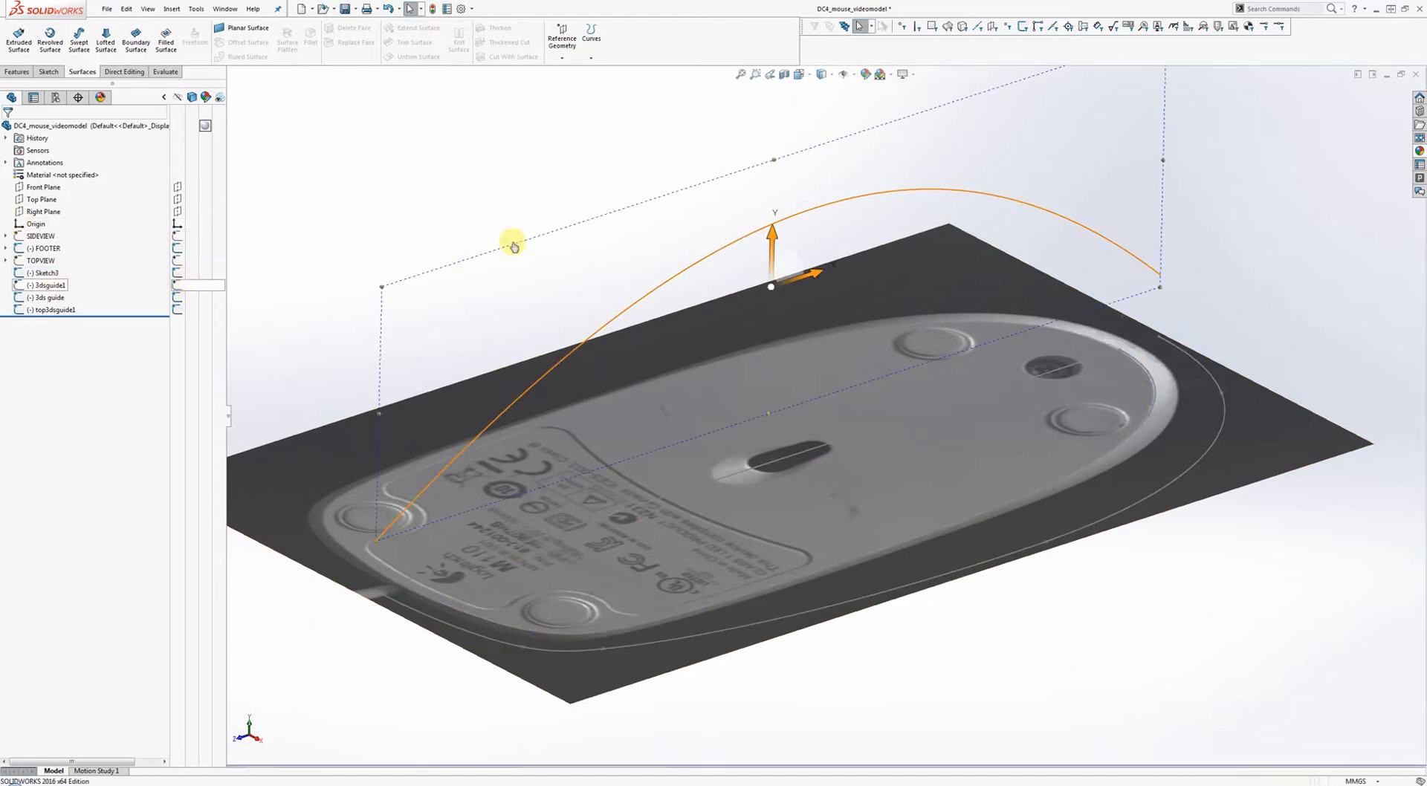
click(177, 286)
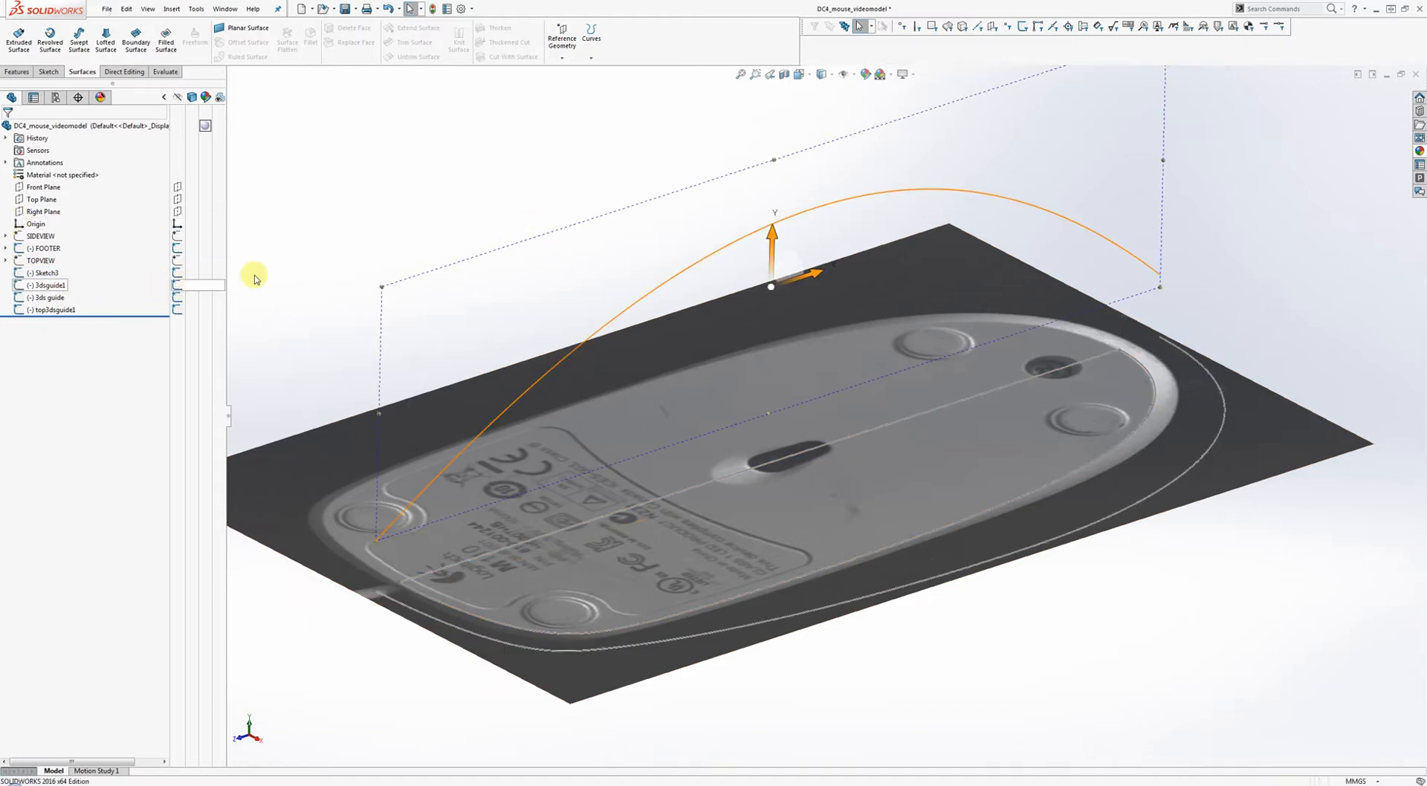
click(449, 224)
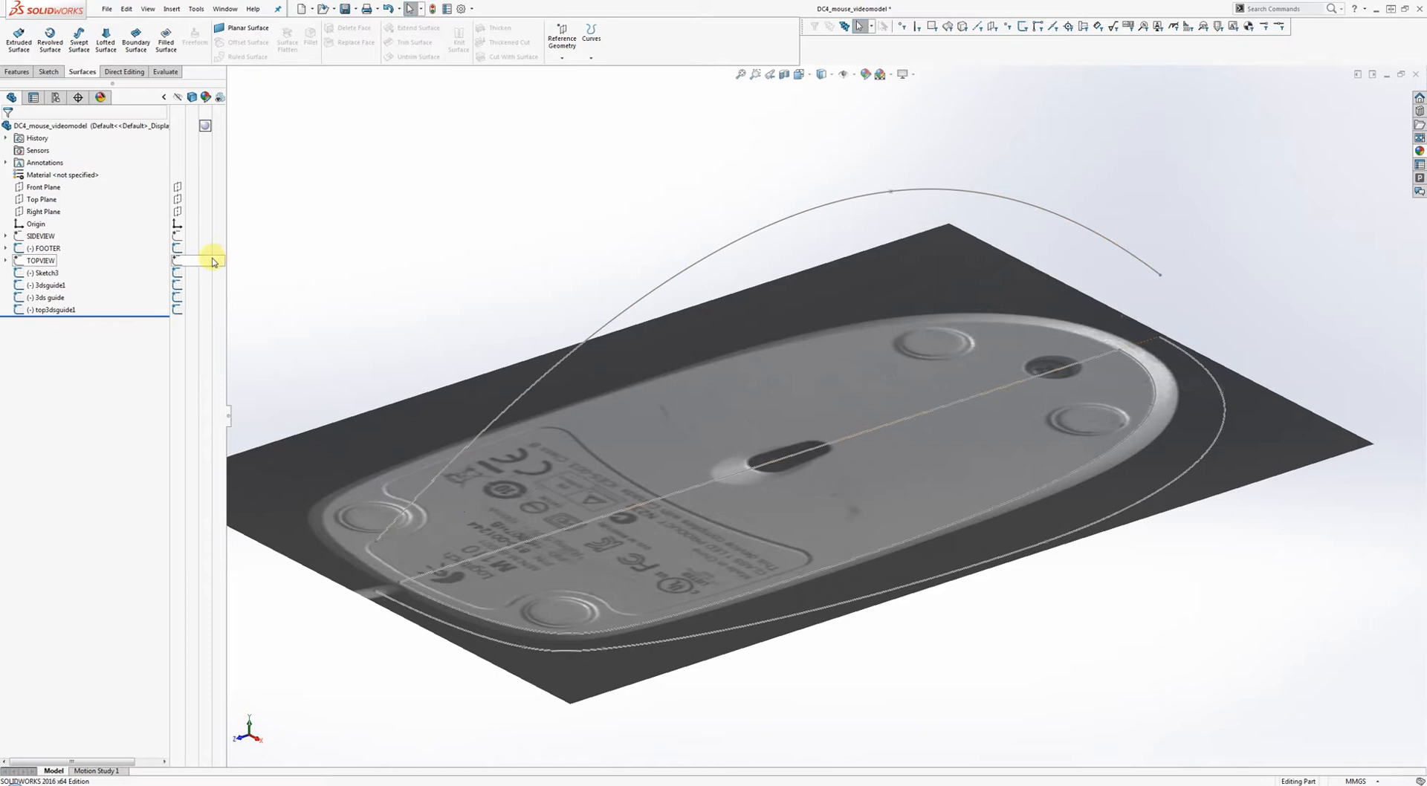
click(177, 235)
middle_drag(706, 341, 468, 461)
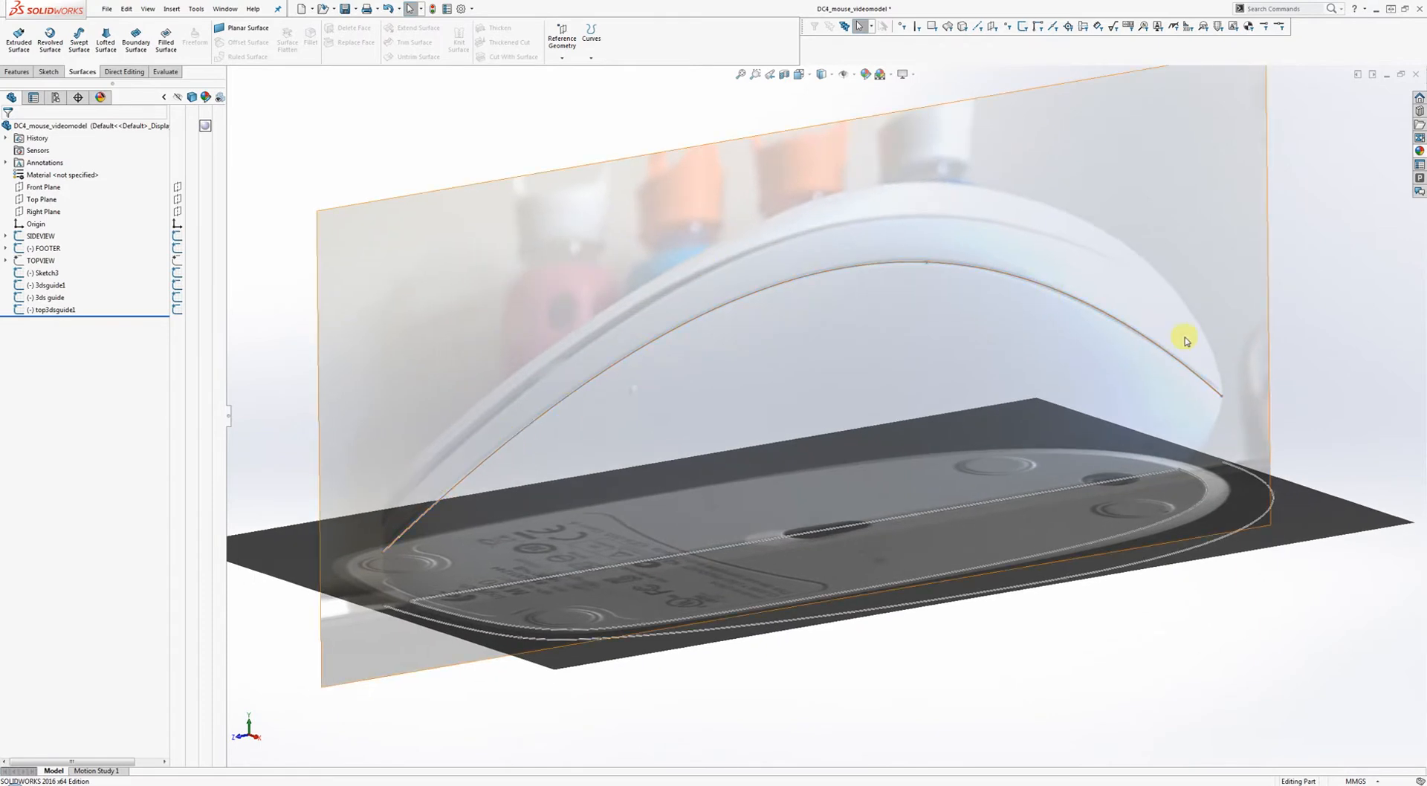
middle_drag(904, 356, 405, 234)
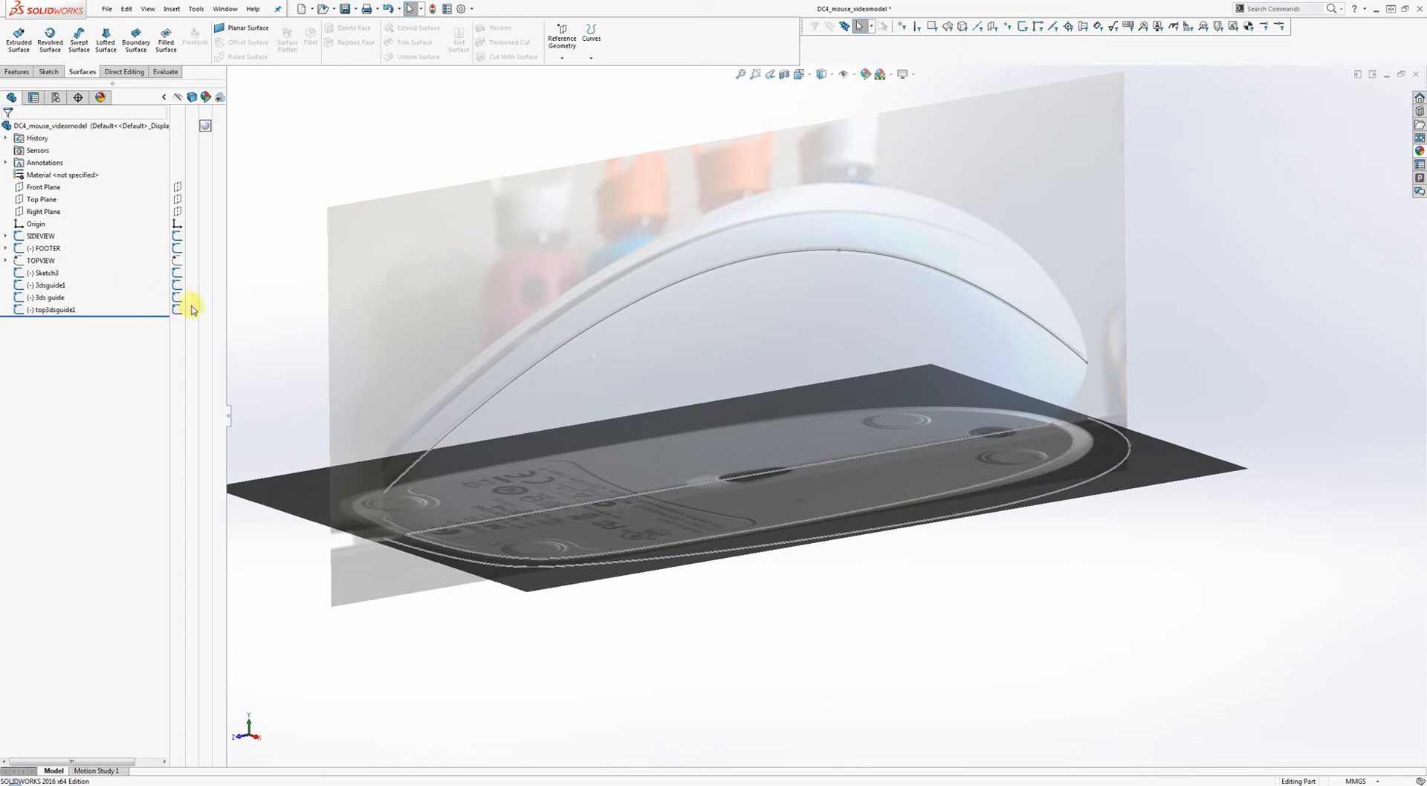
Show the TOPVIEW photo, hide FOOTER and SIDEVIEW, and inspect the top outline spline.
click(178, 261)
click(177, 249)
click(177, 235)
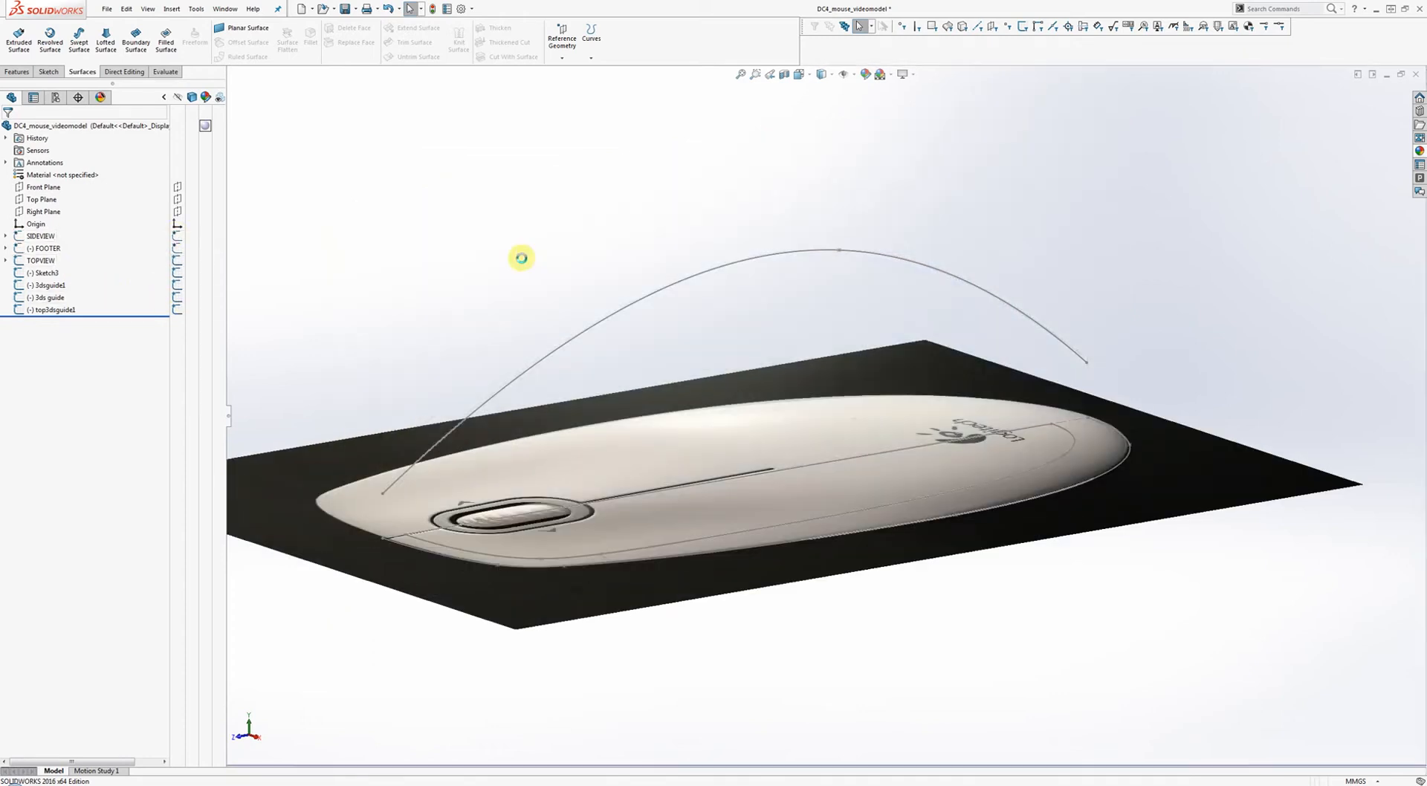
middle_drag(521, 258, 745, 382)
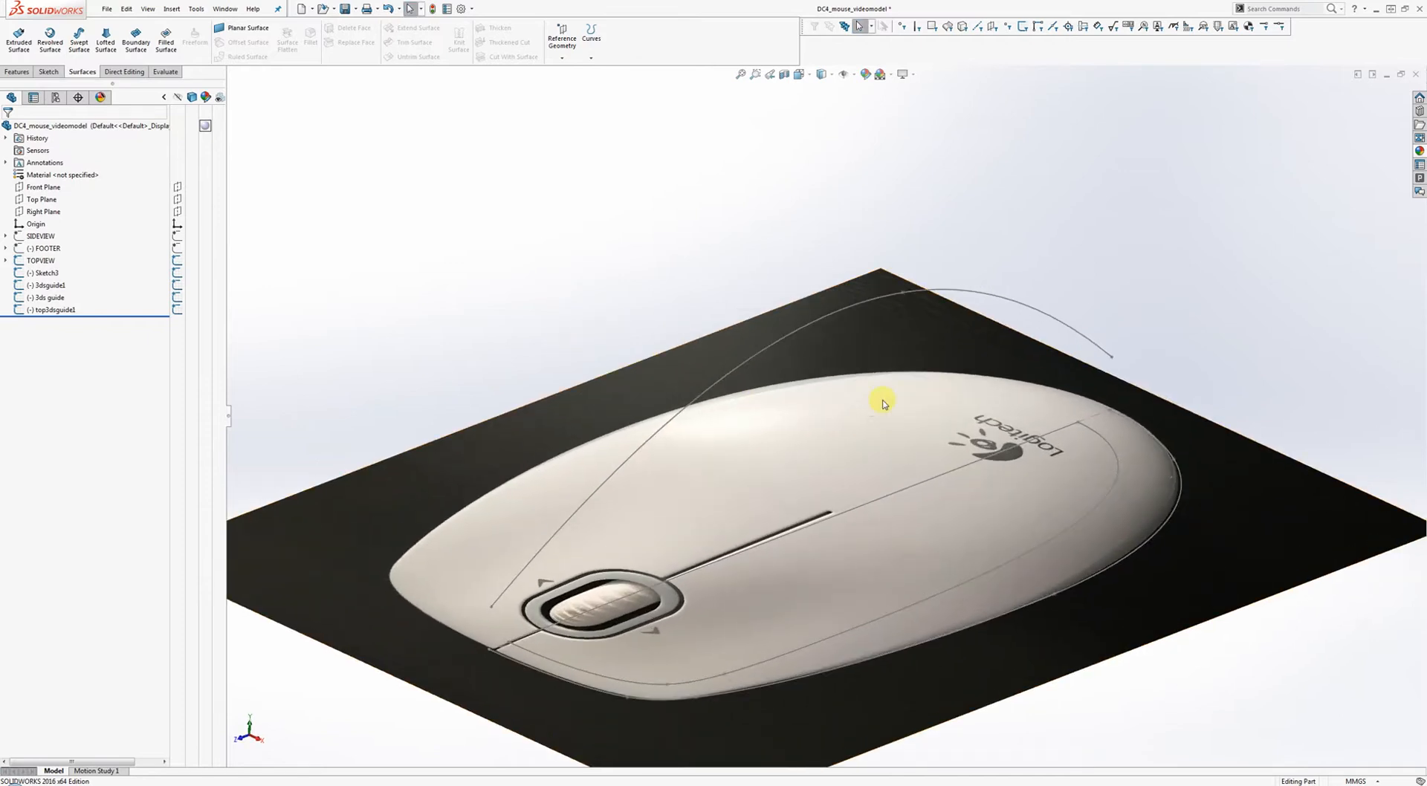
middle_drag(884, 403, 854, 354)
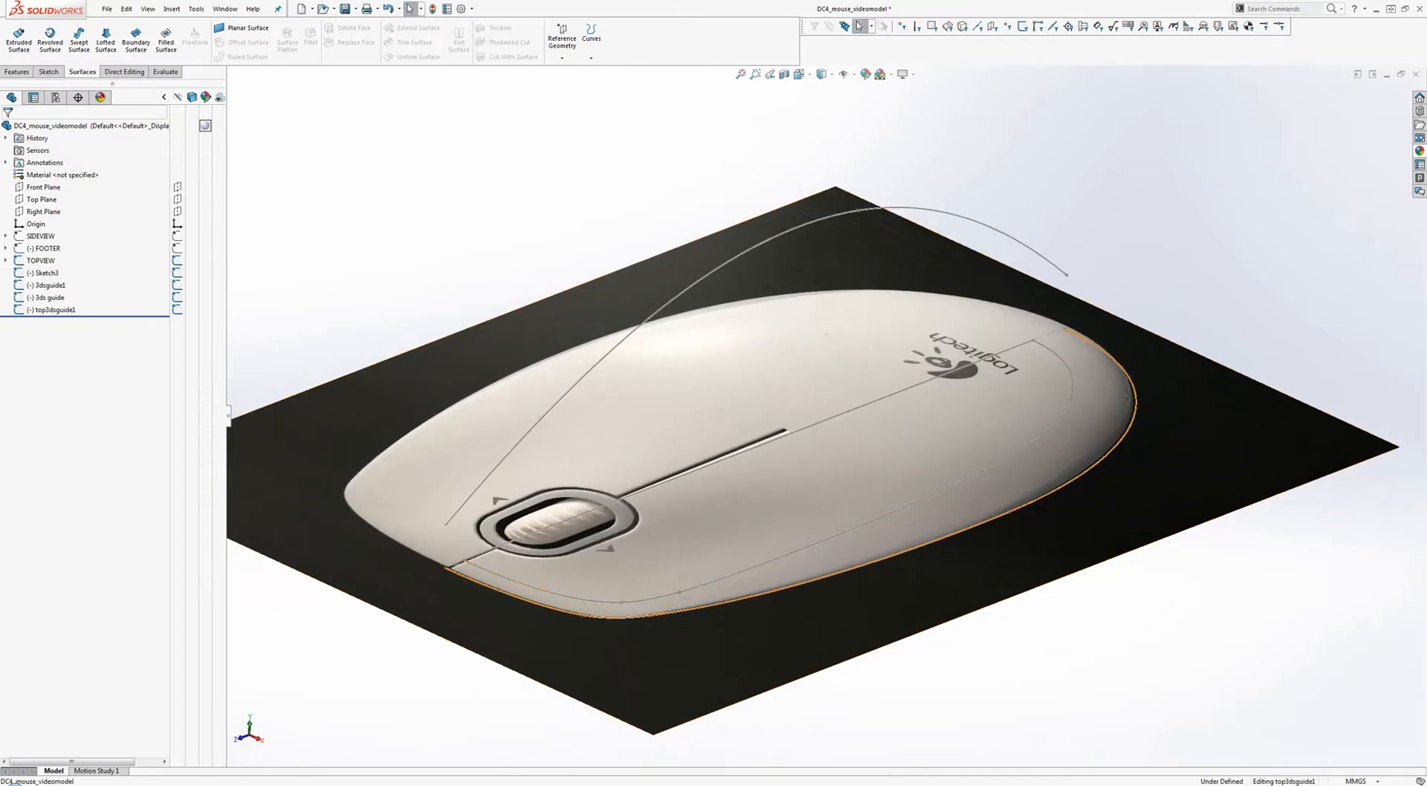
click(1108, 369)
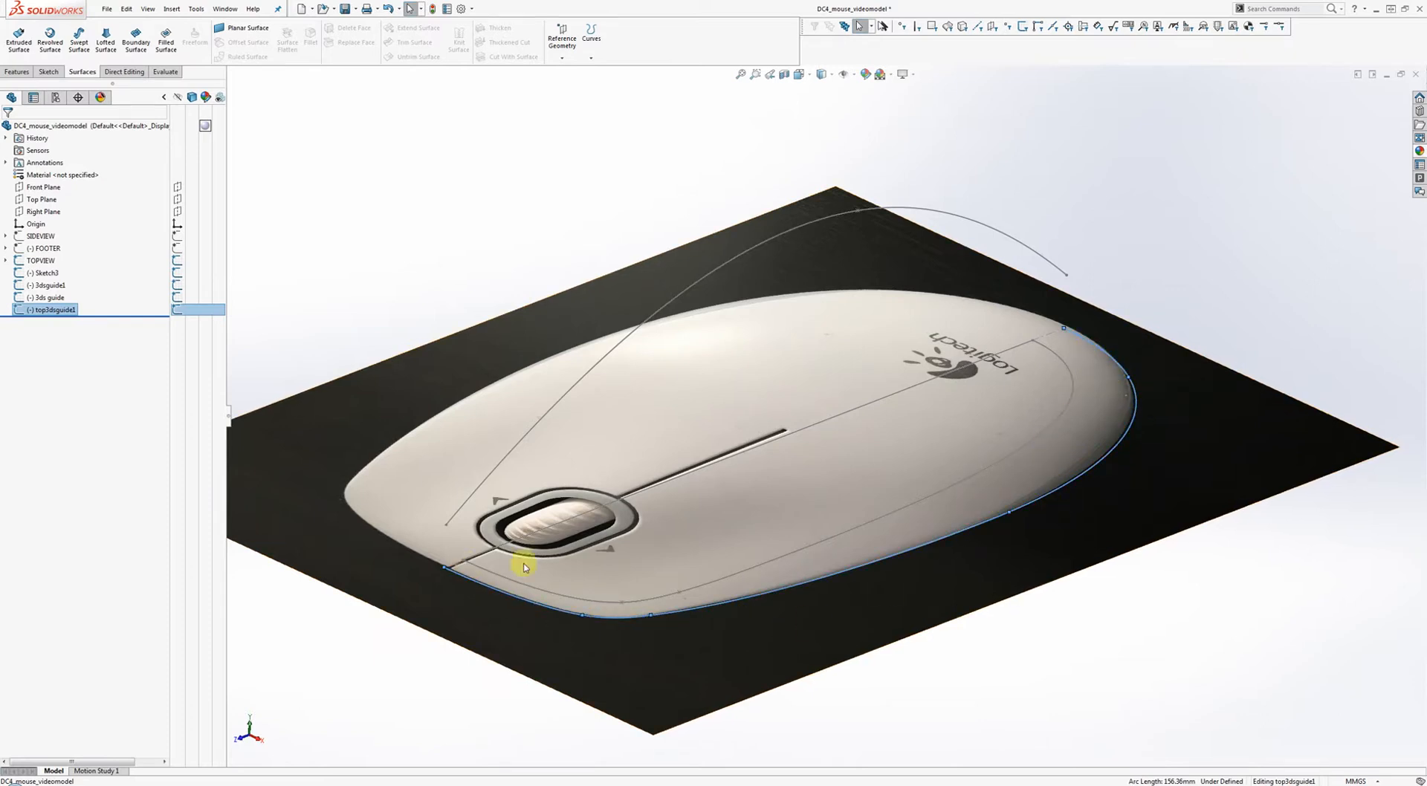
click(469, 254)
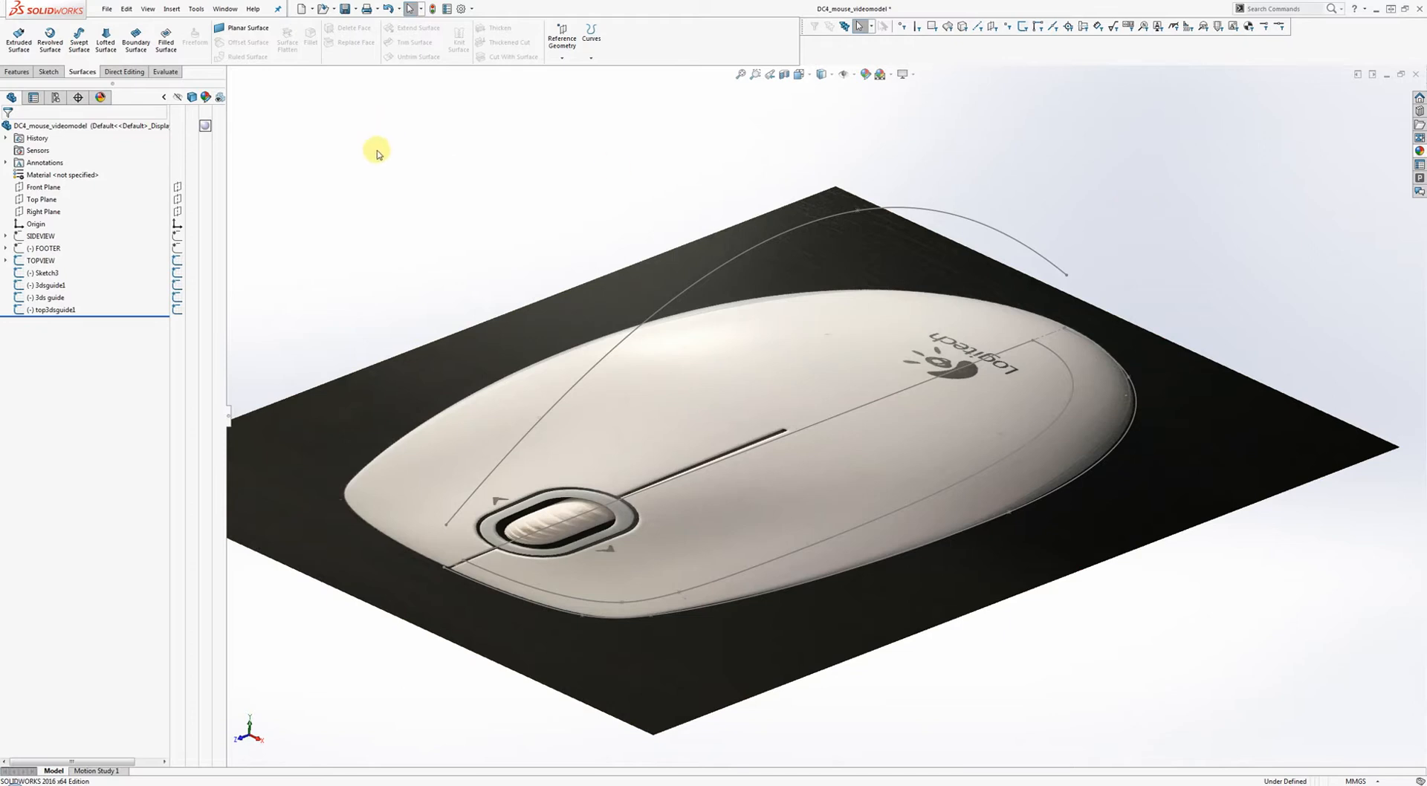
Project the top3dsguide1 outline onto the 3dsguide1 arc as a sketch-on-sketch Project Curve.
click(13, 74)
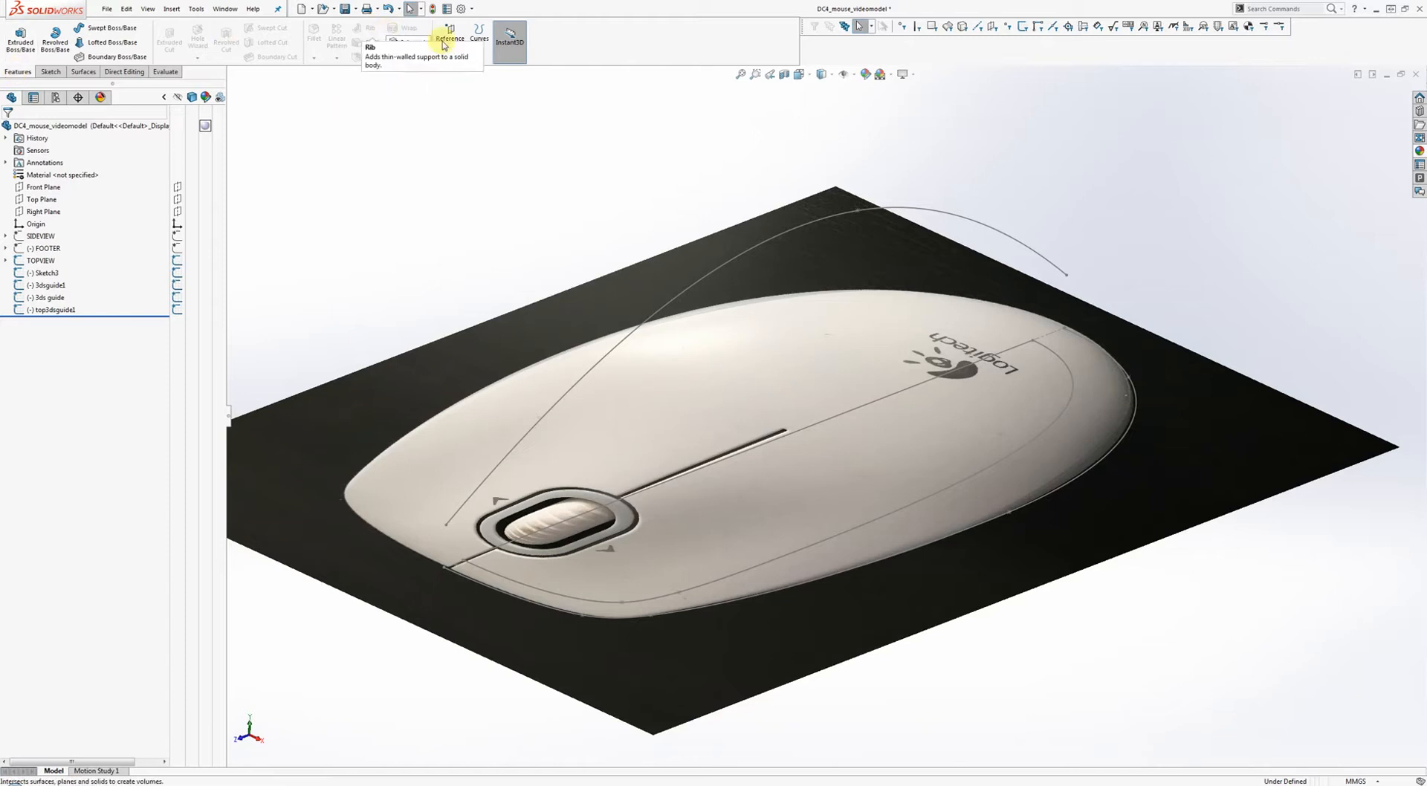
click(479, 63)
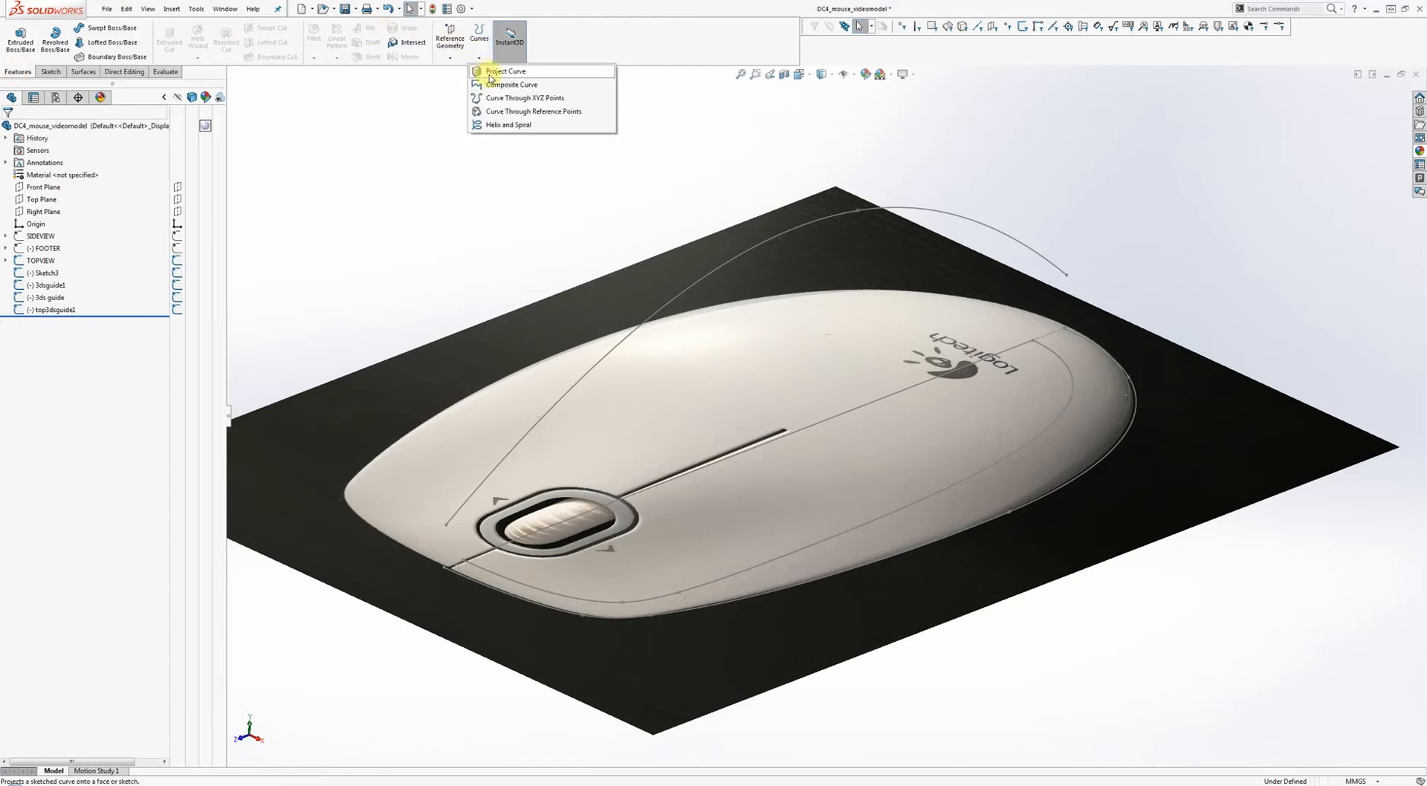
click(491, 72)
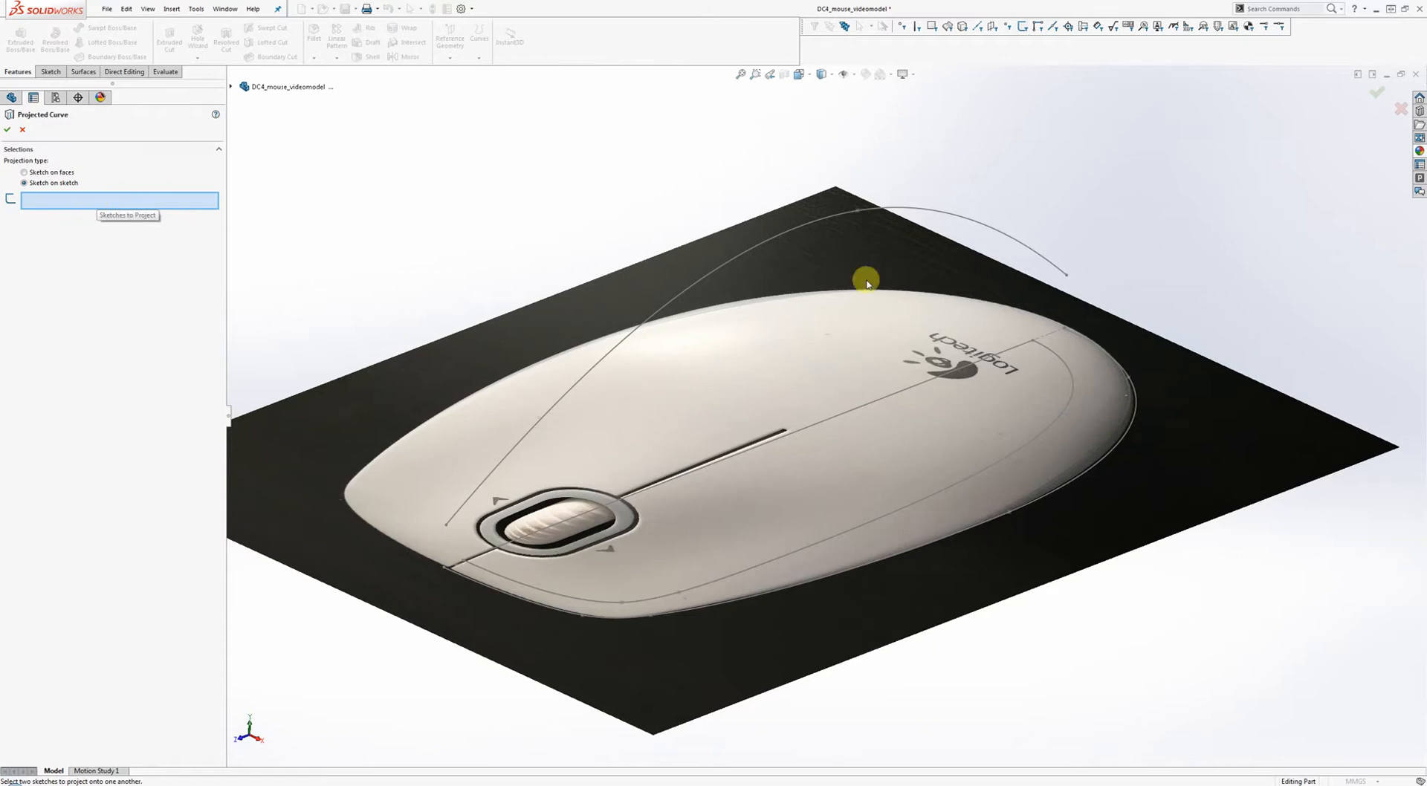
click(1130, 425)
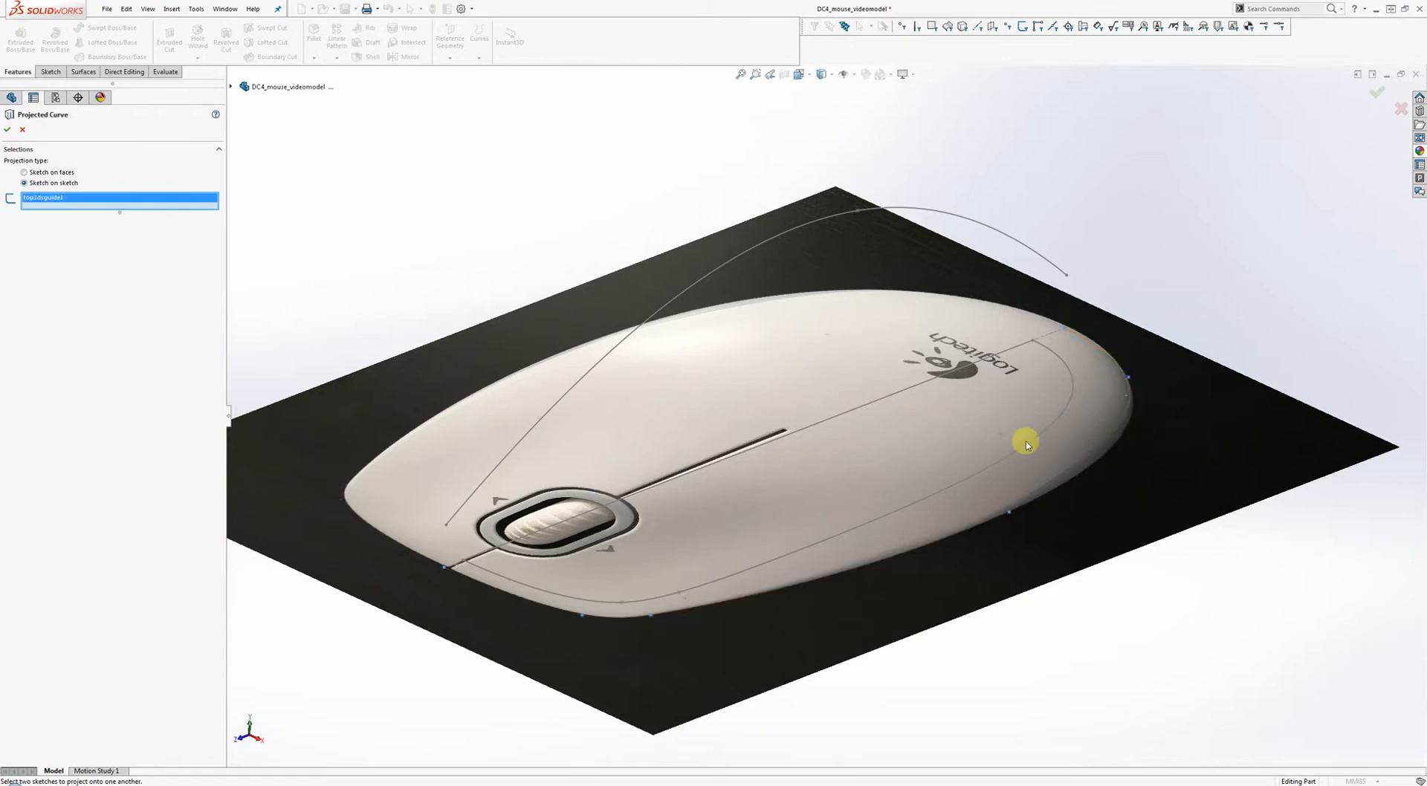
click(992, 226)
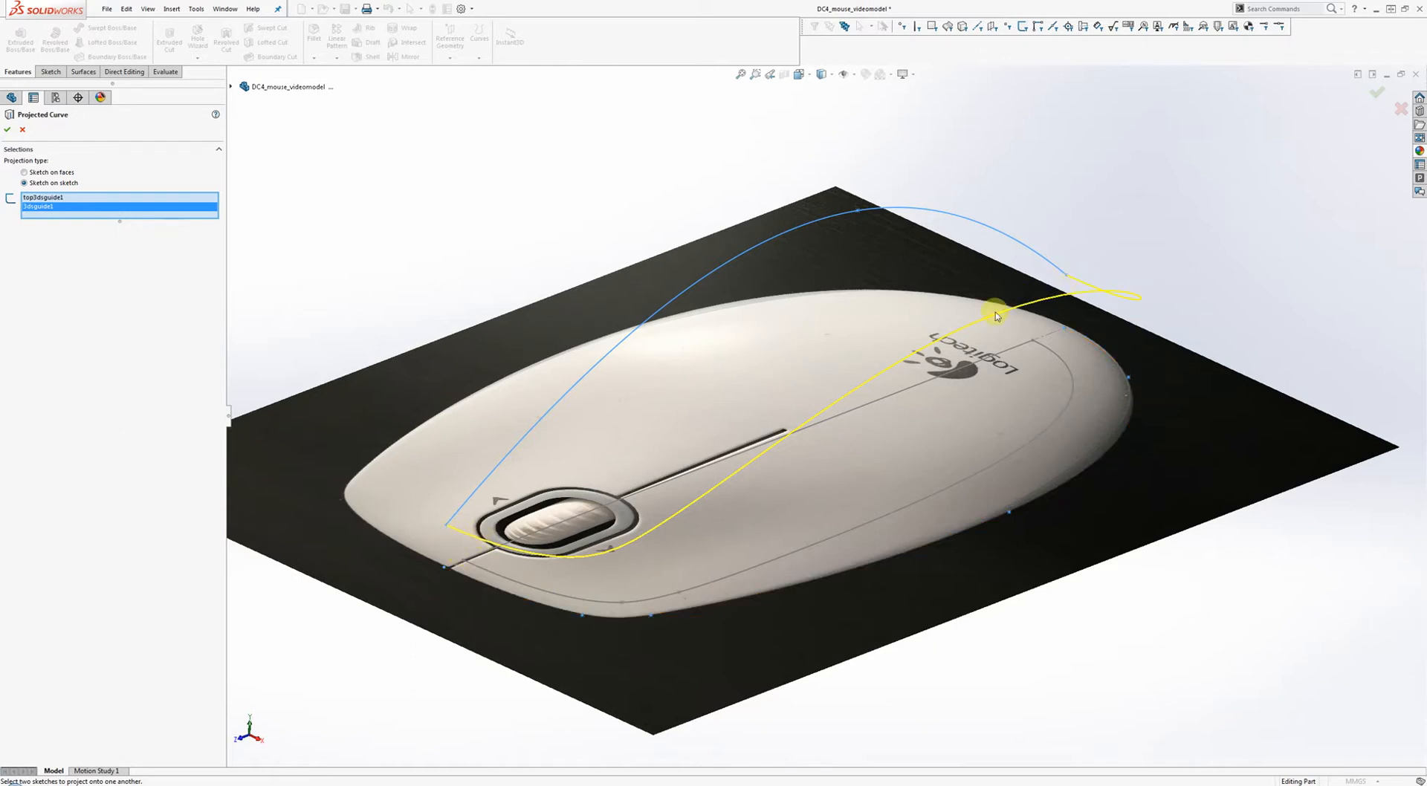
click(7, 129)
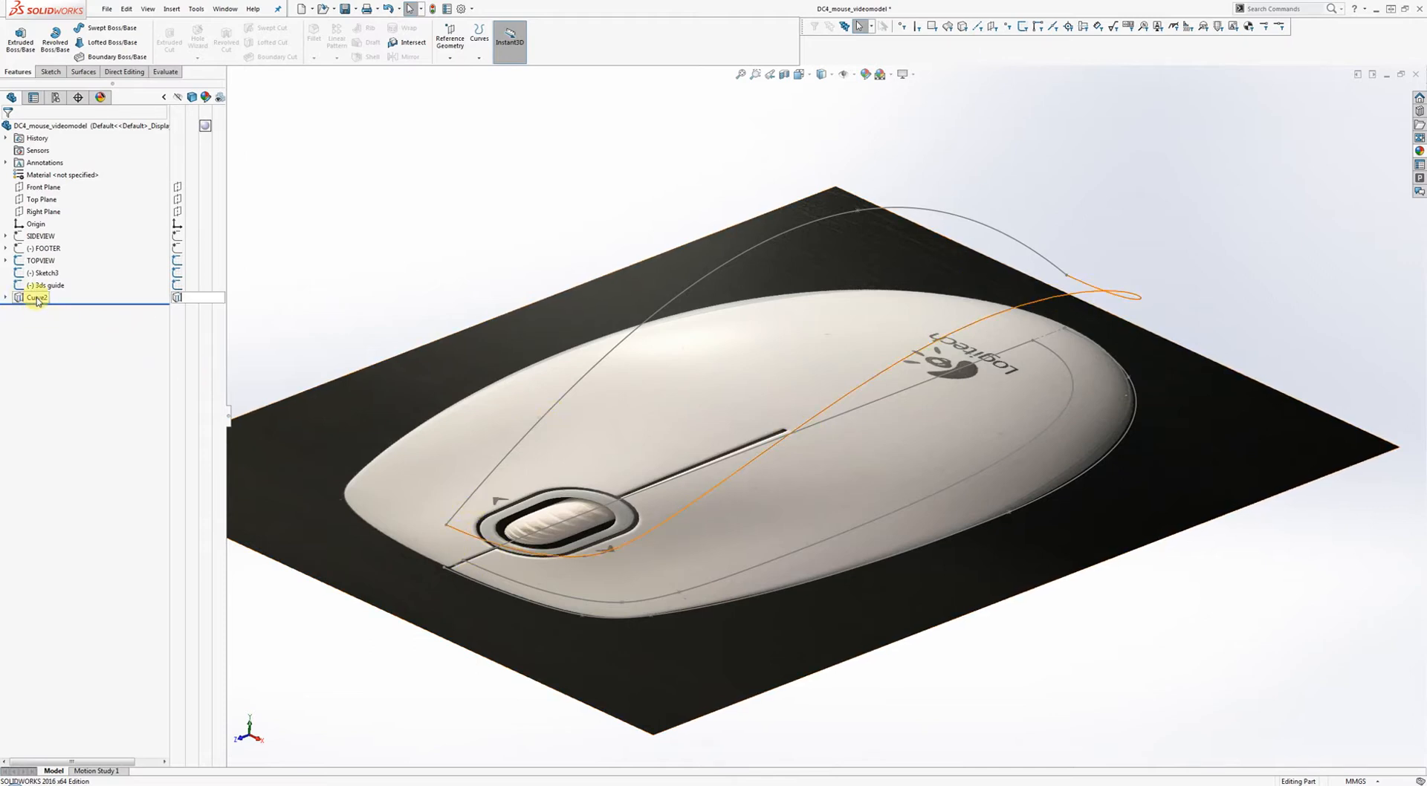
Open the 3dsguide1 sketch under Curve2 for editing.
mouse_move(37, 300)
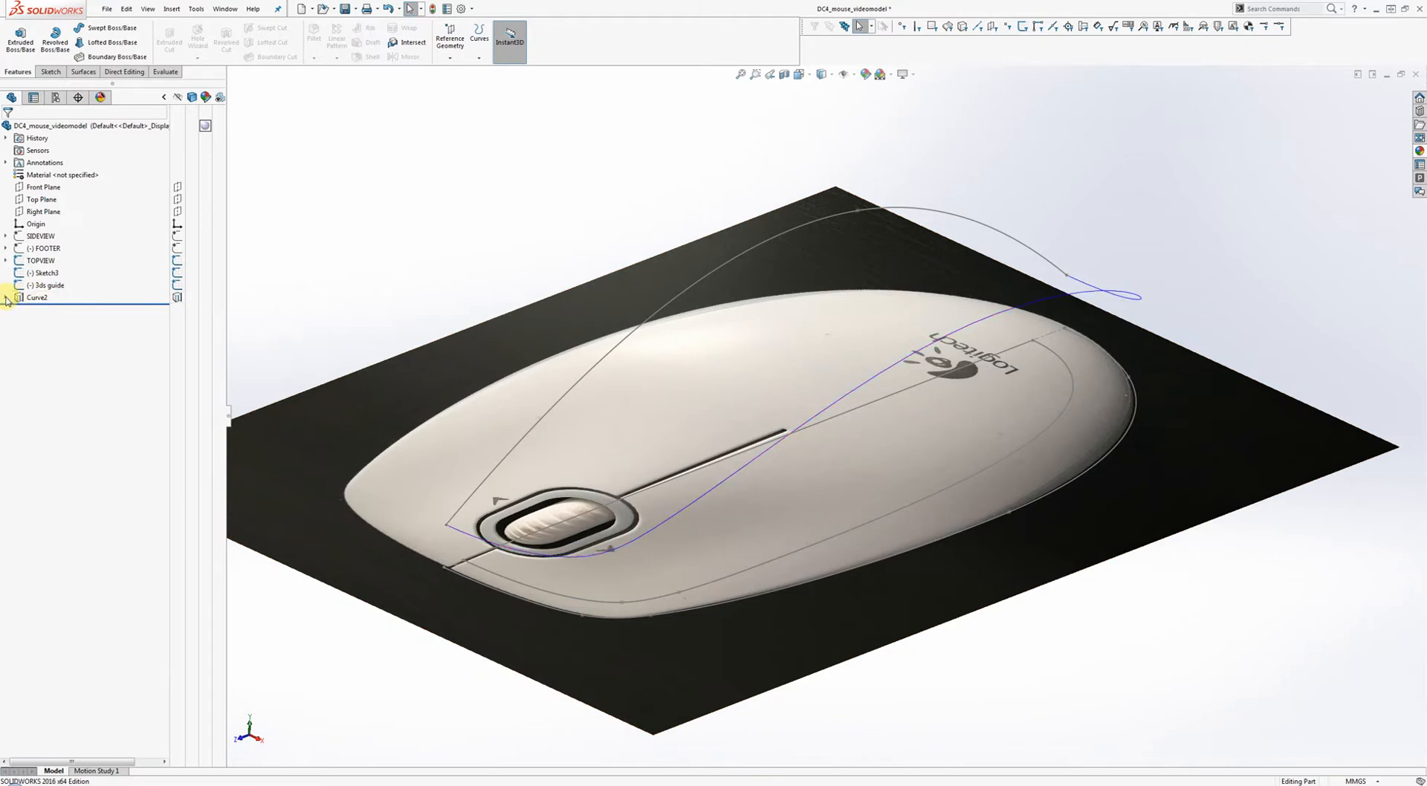
click(7, 298)
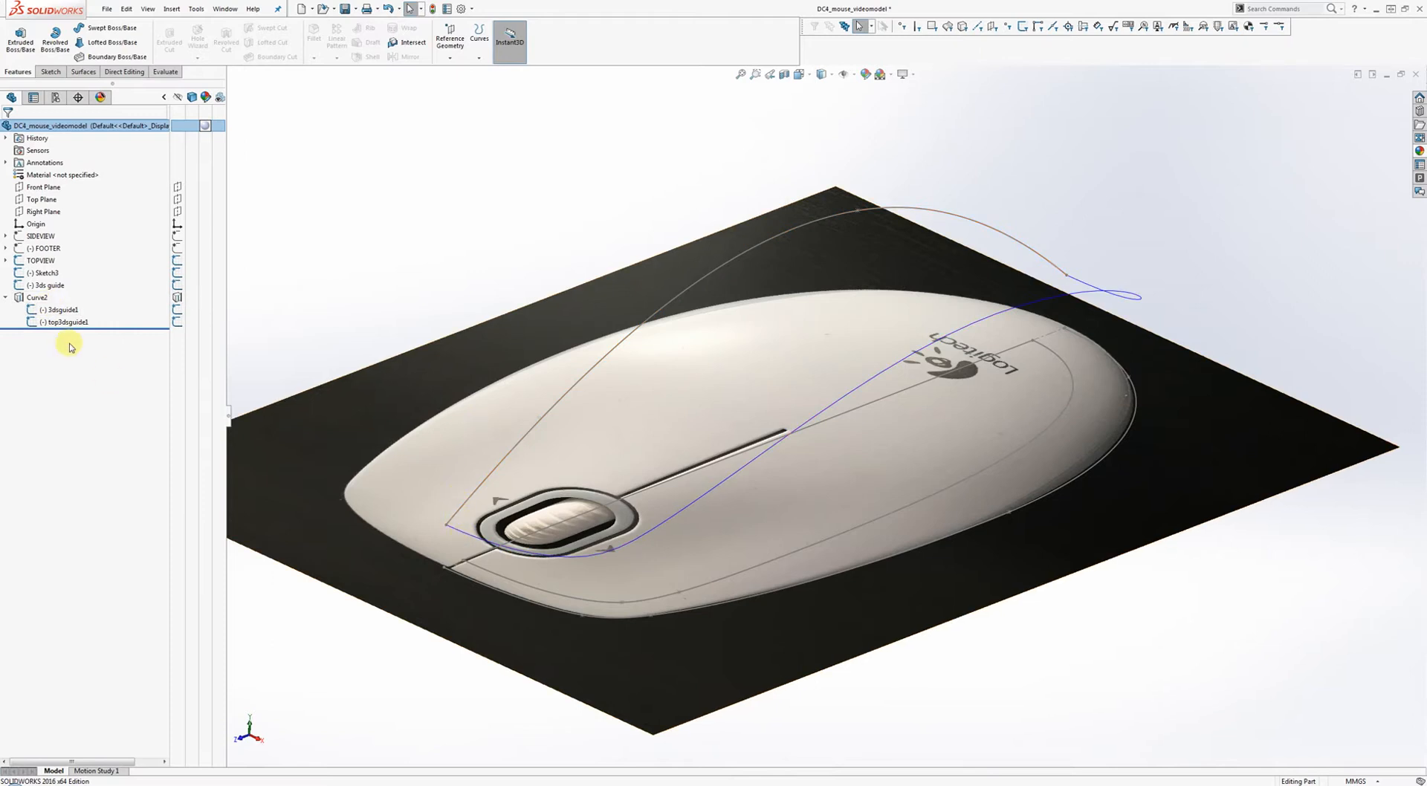
right_click(60, 313)
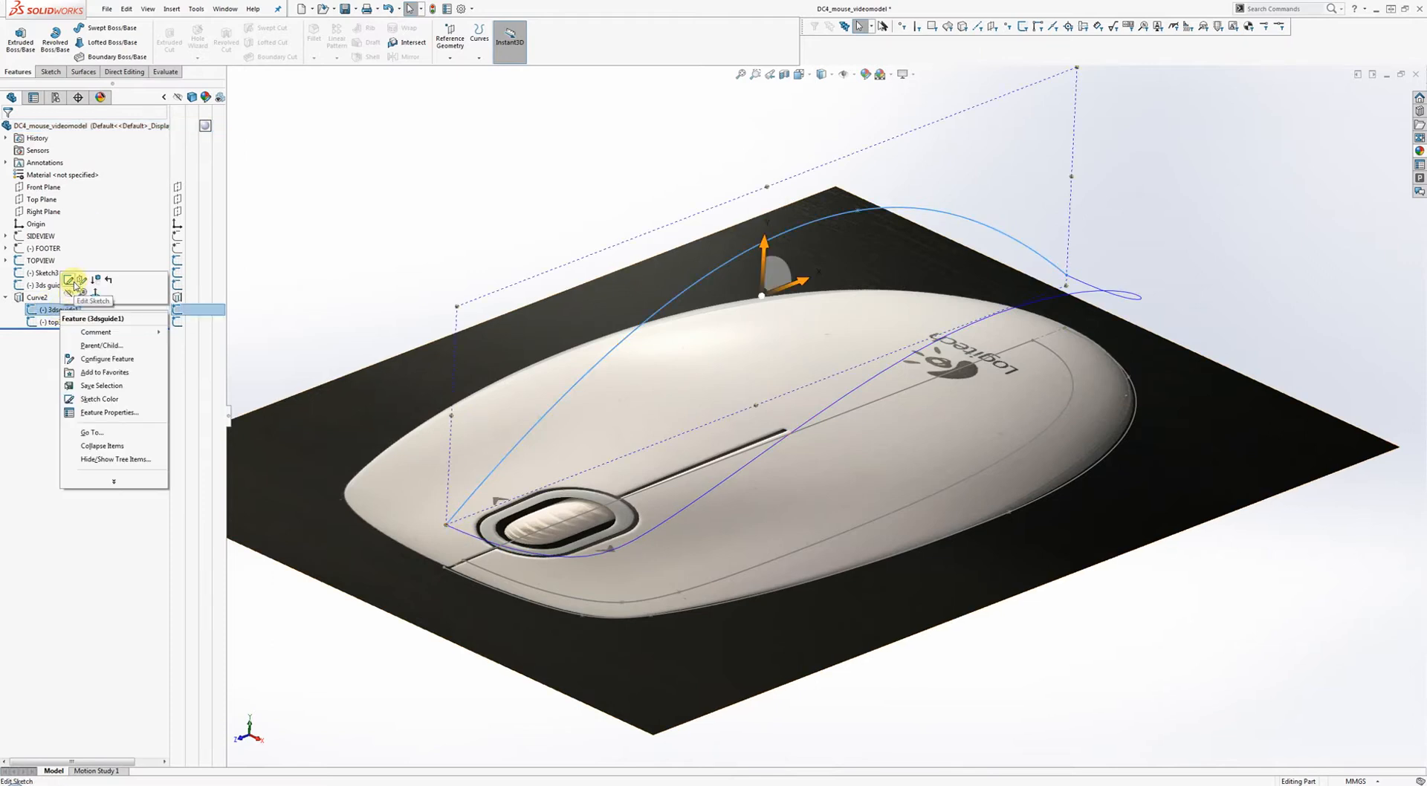
click(70, 282)
Add a Vertical relation between the arc's lower endpoint and the origin, then exit the sketch.
middle_drag(589, 346, 595, 332)
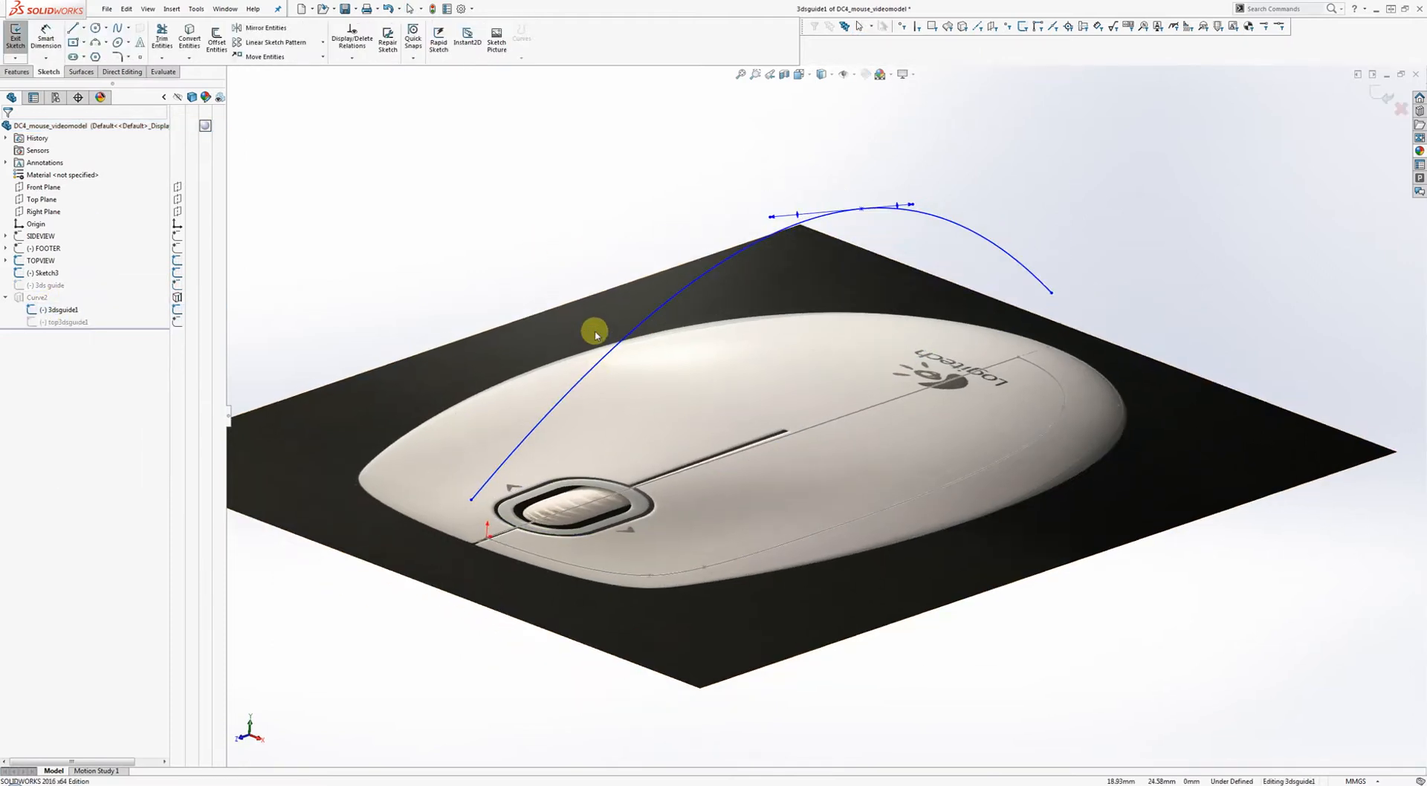
shift+middle_drag(591, 465, 784, 225)
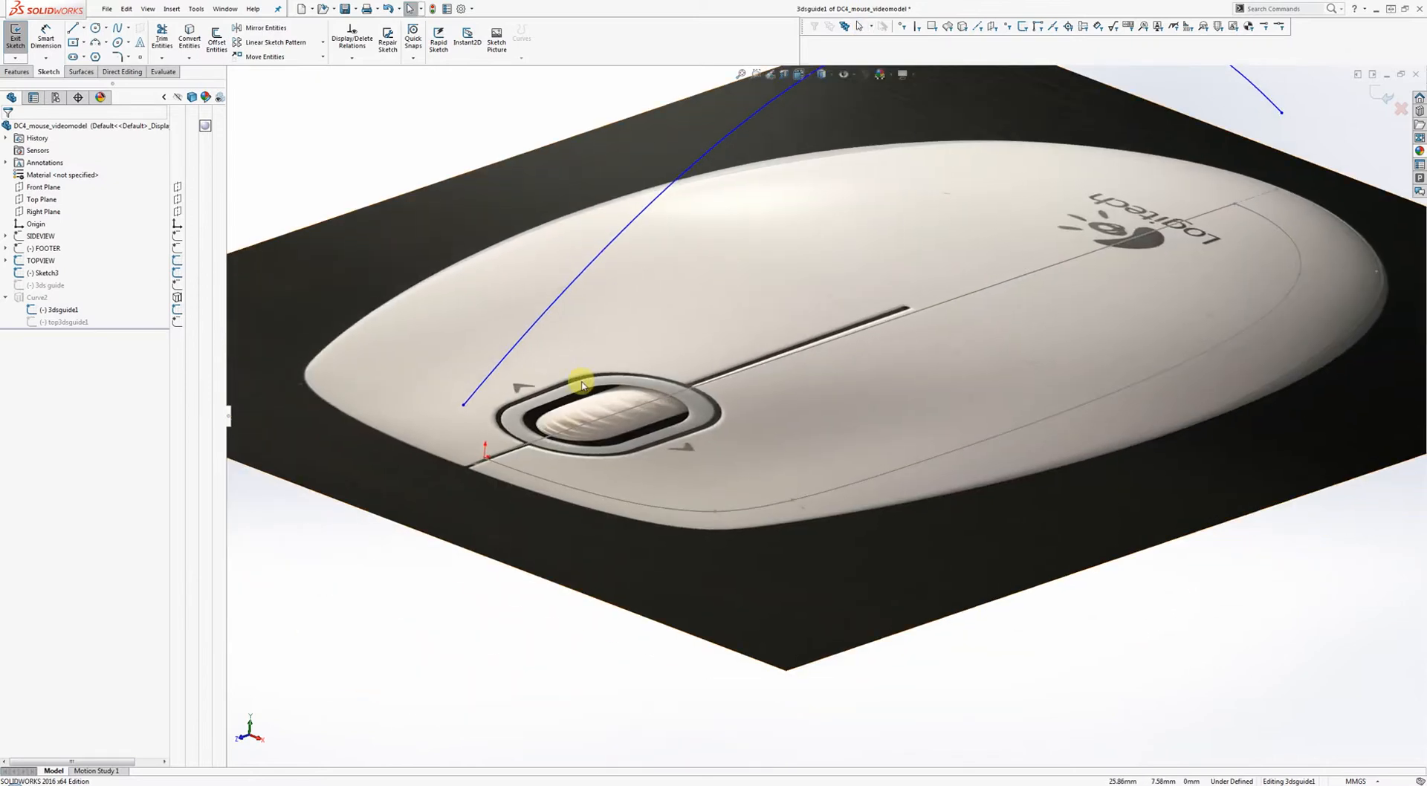
click(463, 405)
ctrl+click(484, 455)
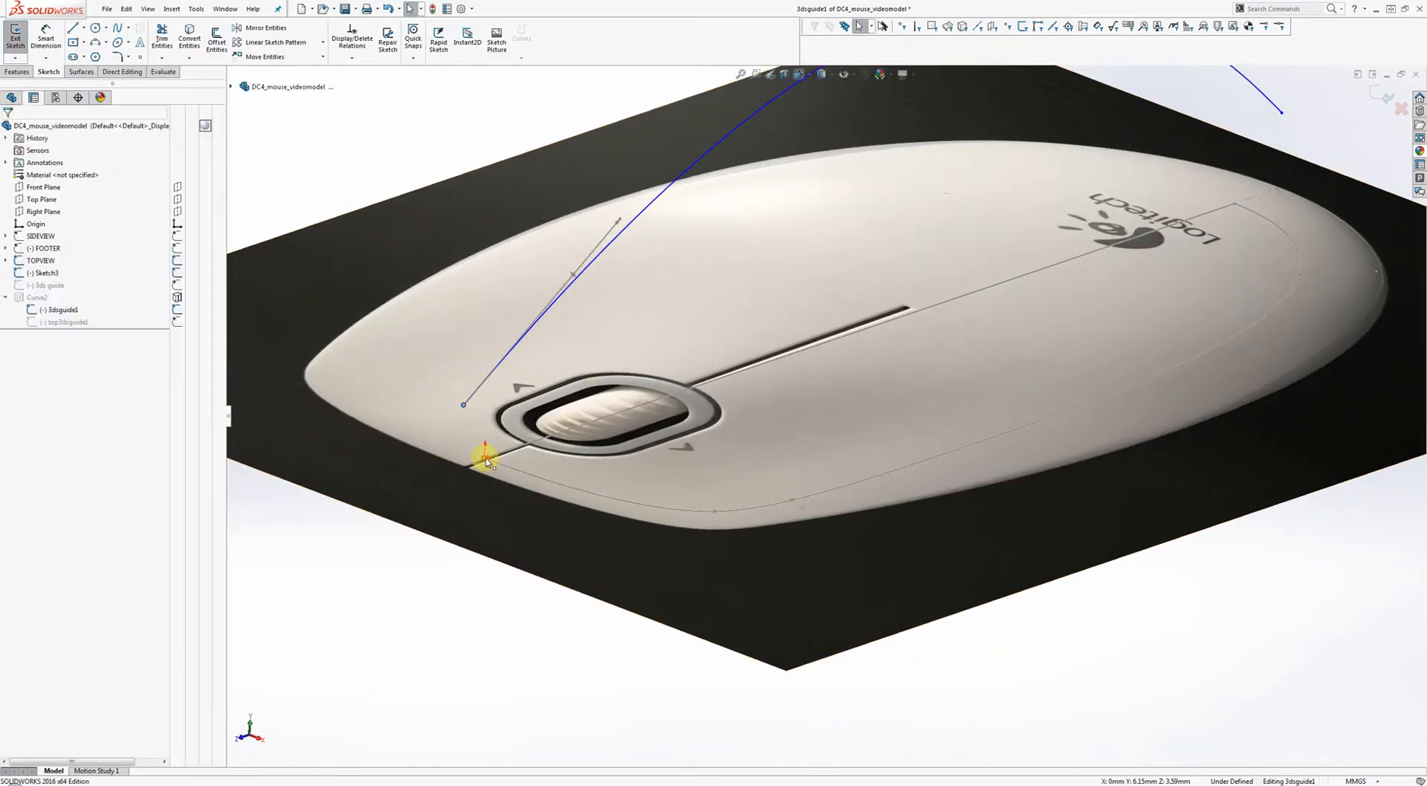
click(528, 410)
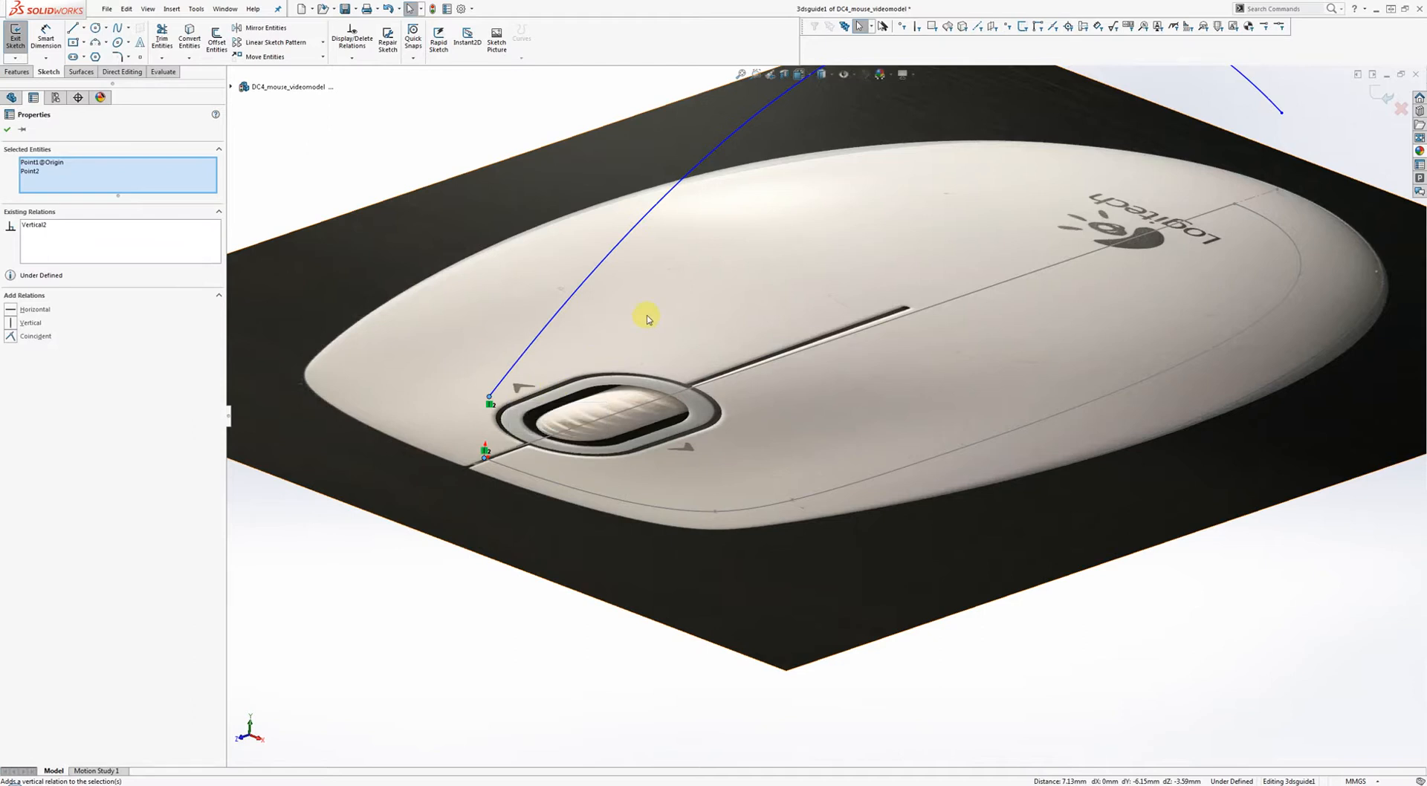
scroll(639, 320, up, 3)
key(Escape)
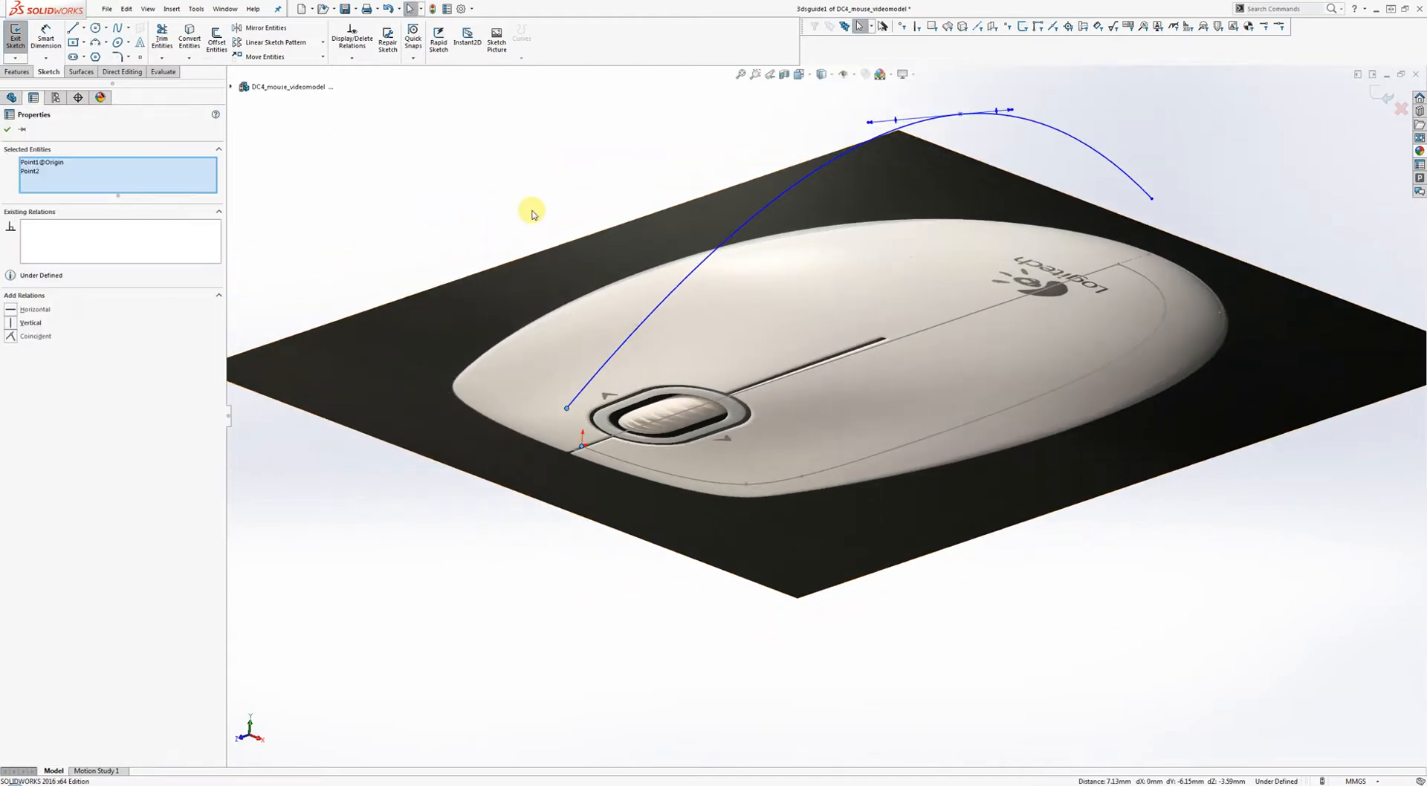
ctrl+middle_drag(751, 236, 624, 297)
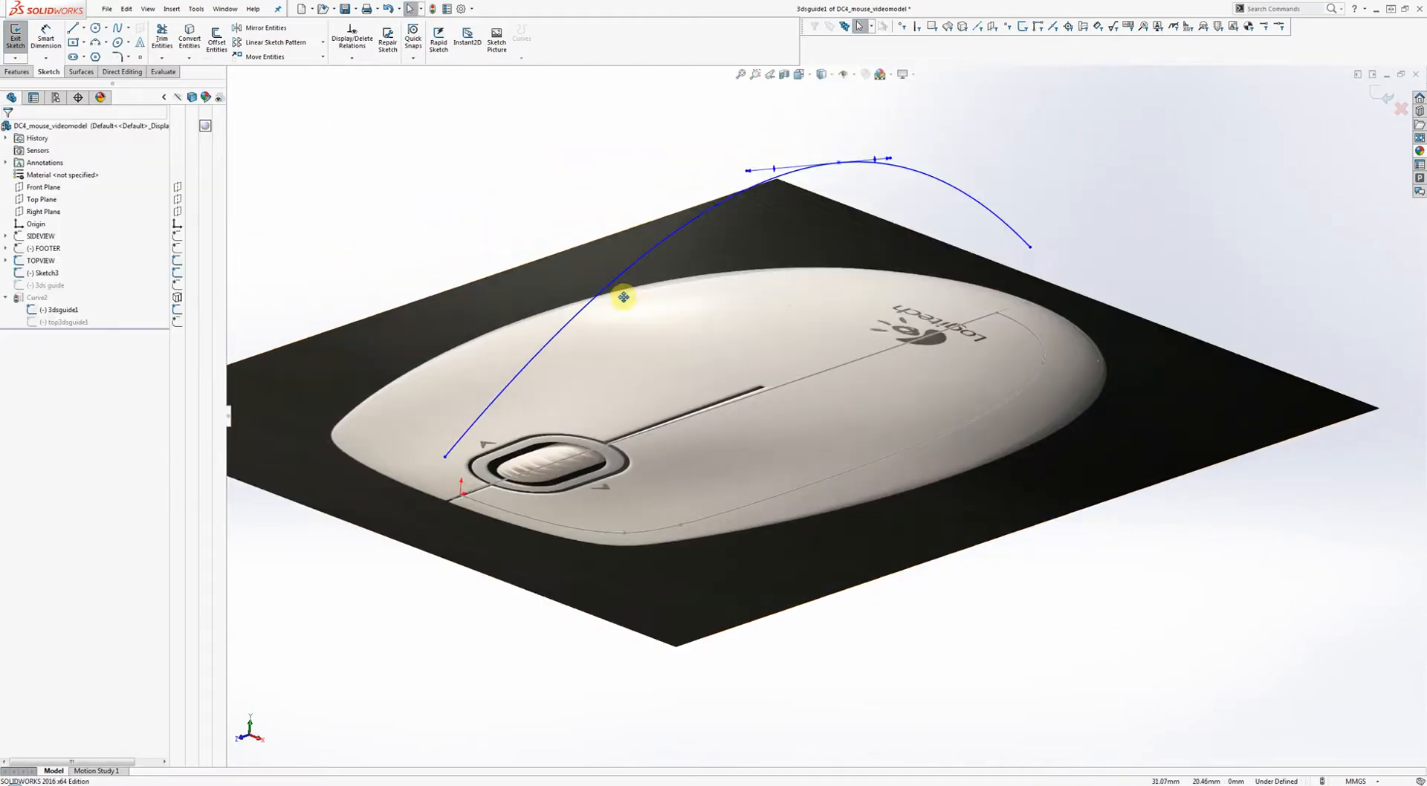
click(1383, 95)
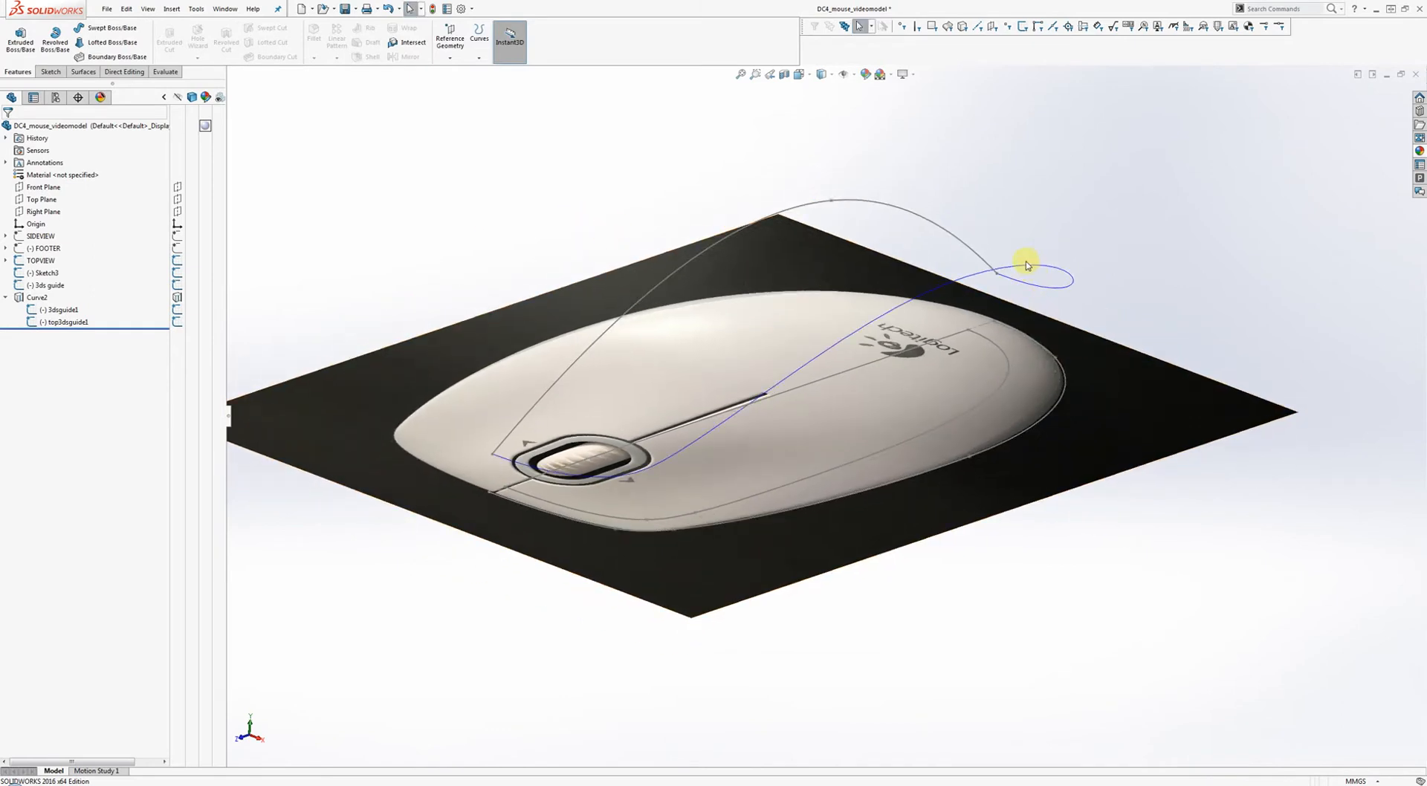
click(852, 77)
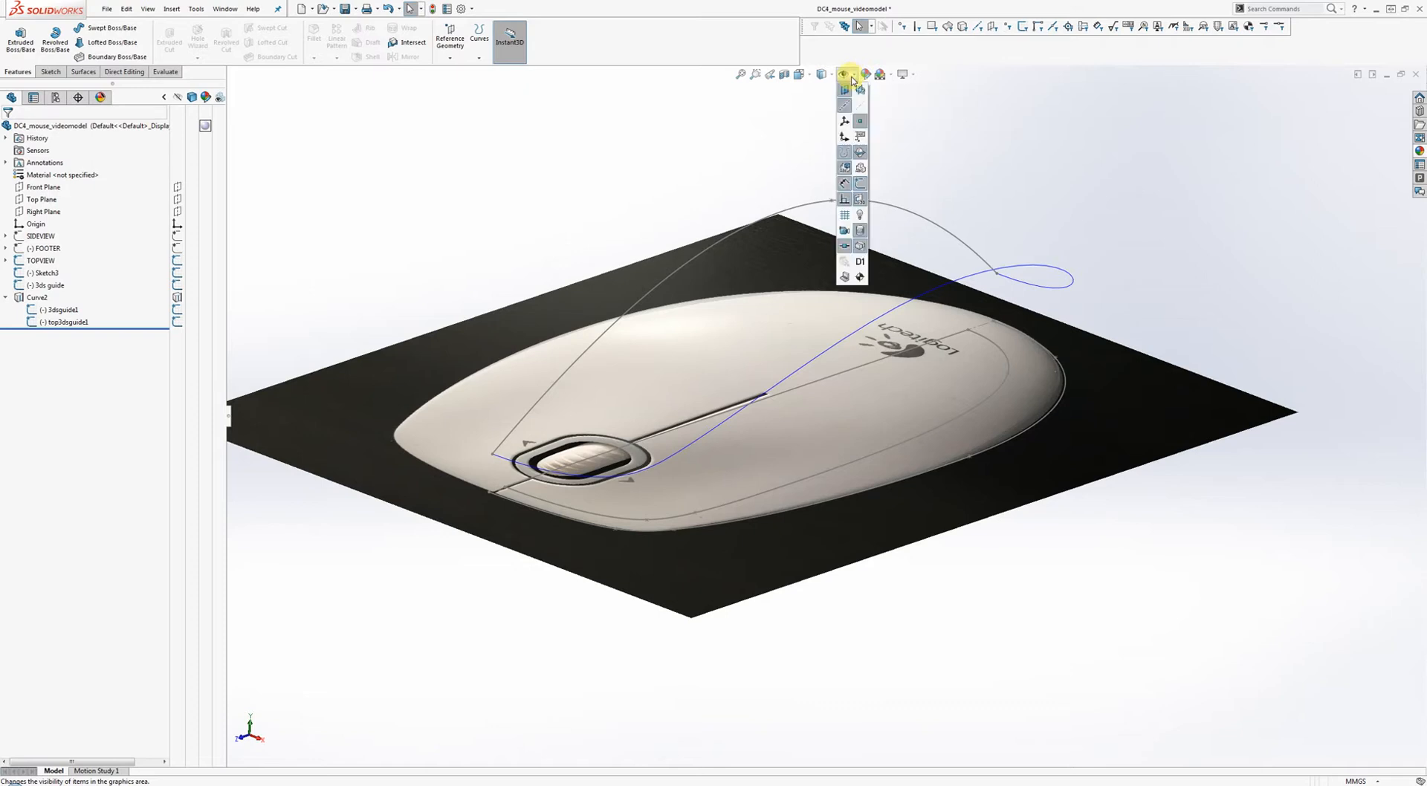
click(845, 154)
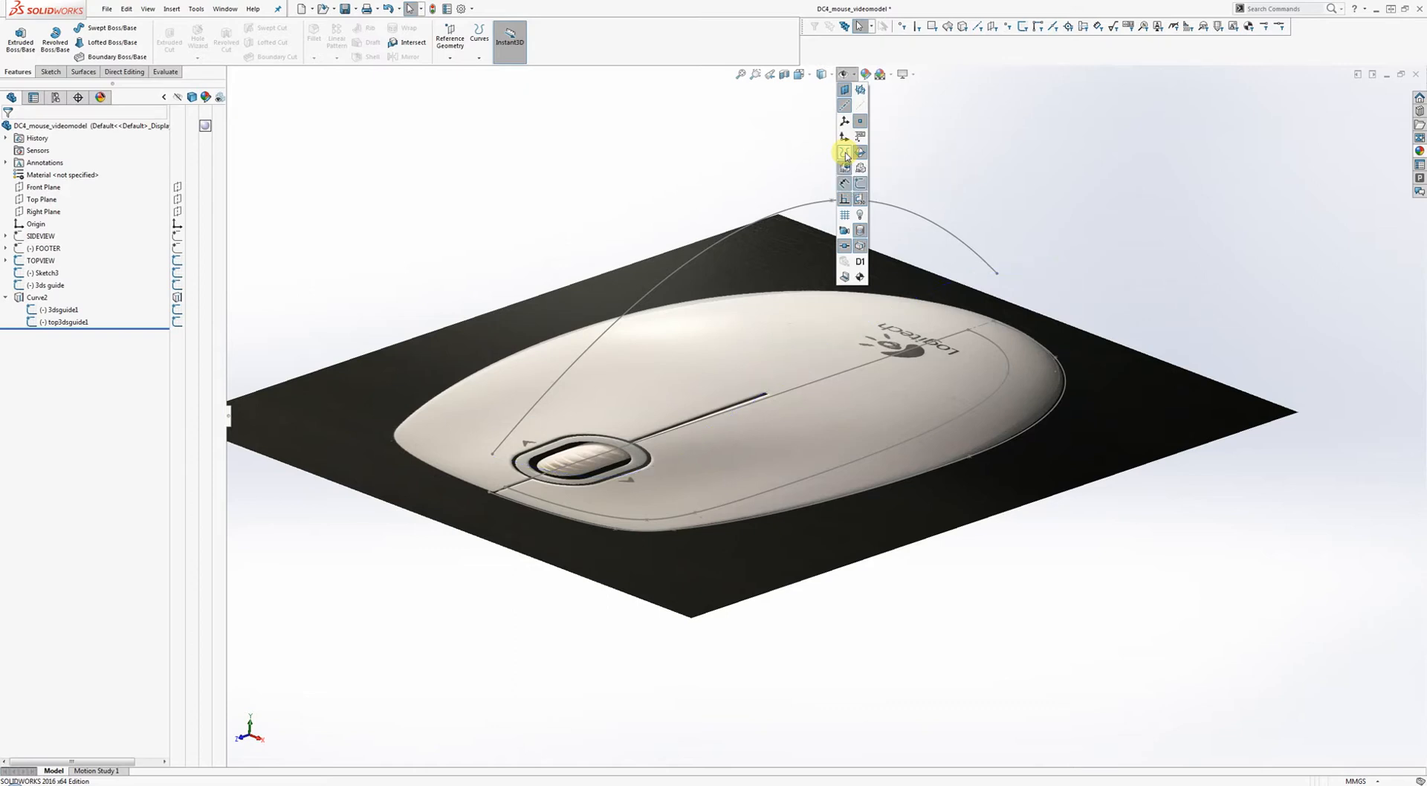
click(845, 154)
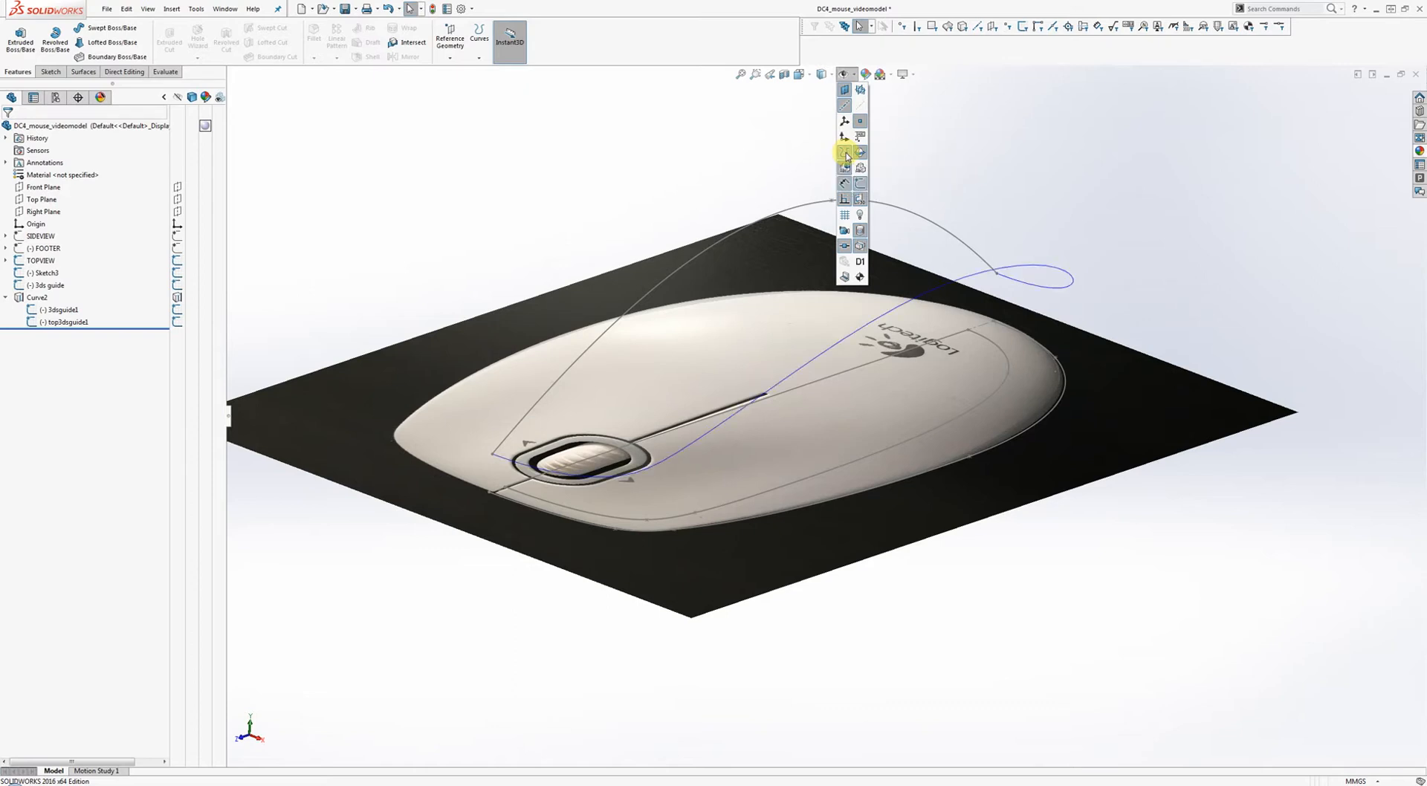
click(845, 153)
click(844, 154)
click(844, 154)
click(845, 154)
click(846, 155)
click(846, 154)
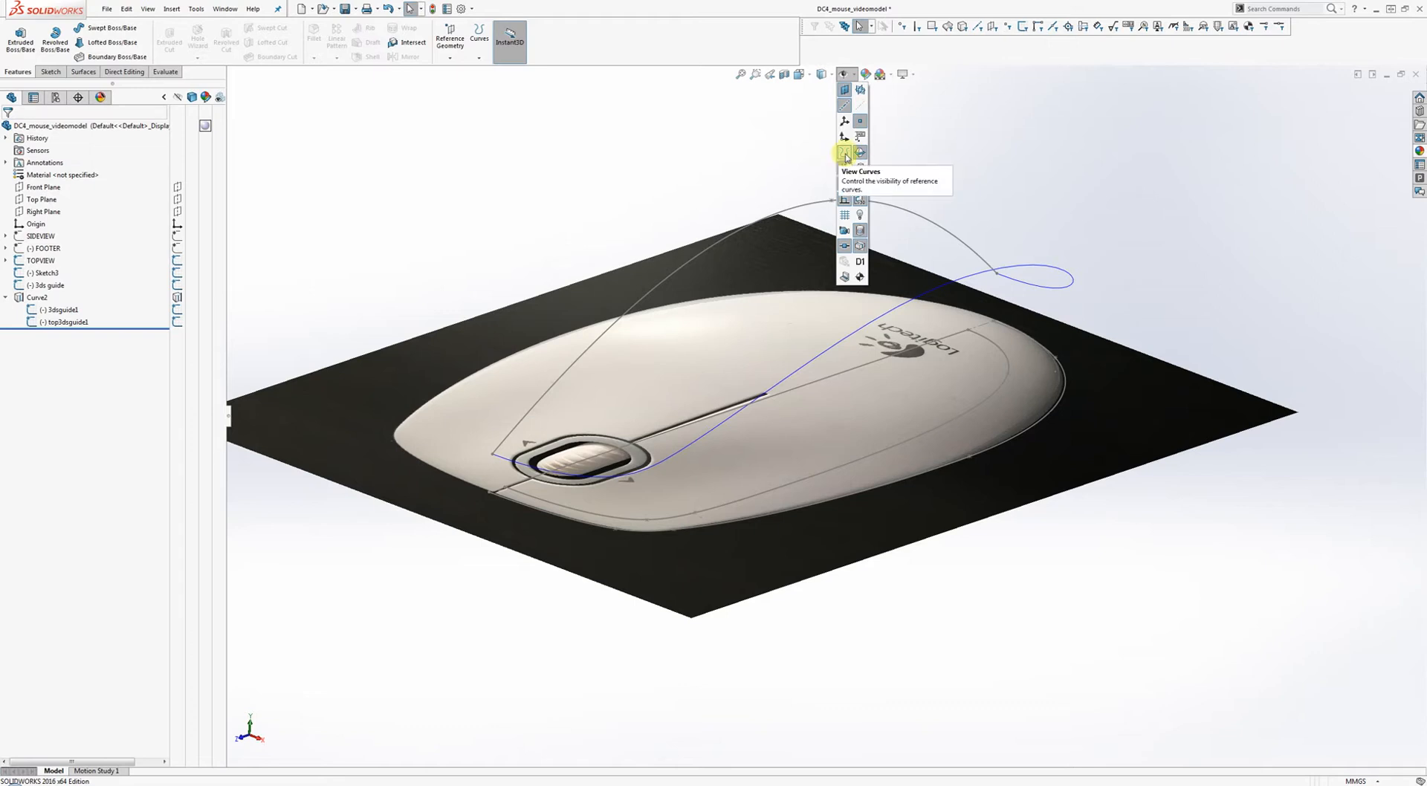
click(844, 153)
click(844, 153)
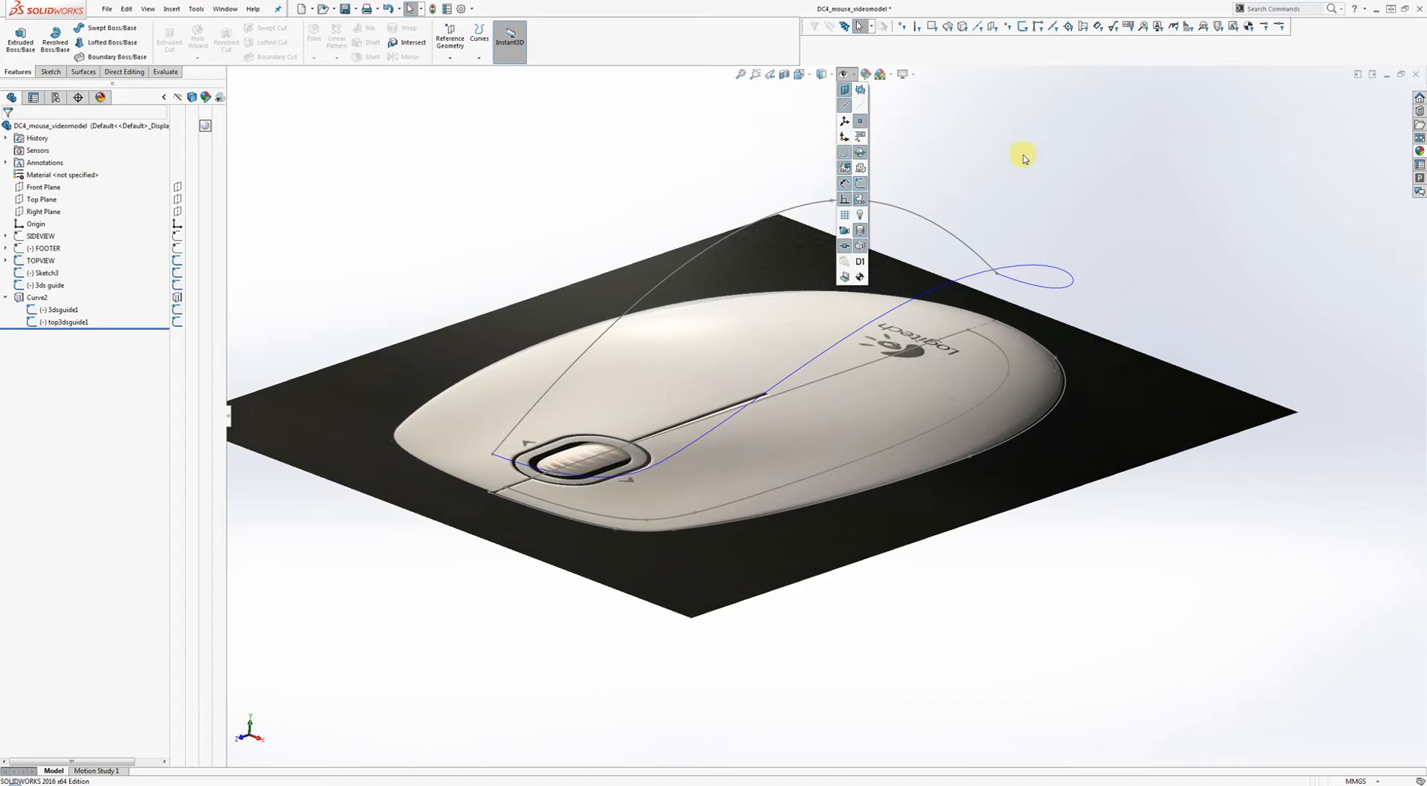
mouse_move(847, 77)
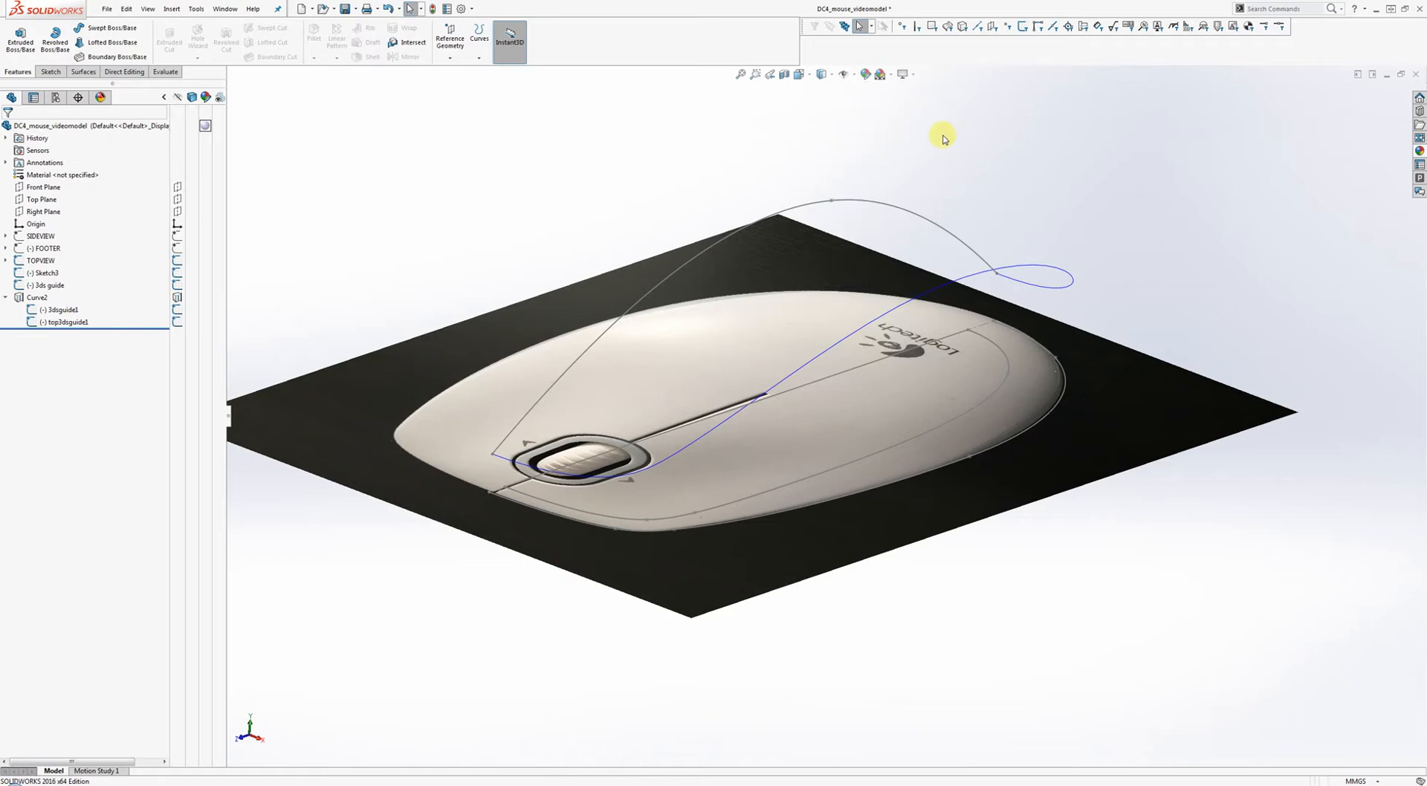
ctrl+middle_drag(725, 179, 688, 163)
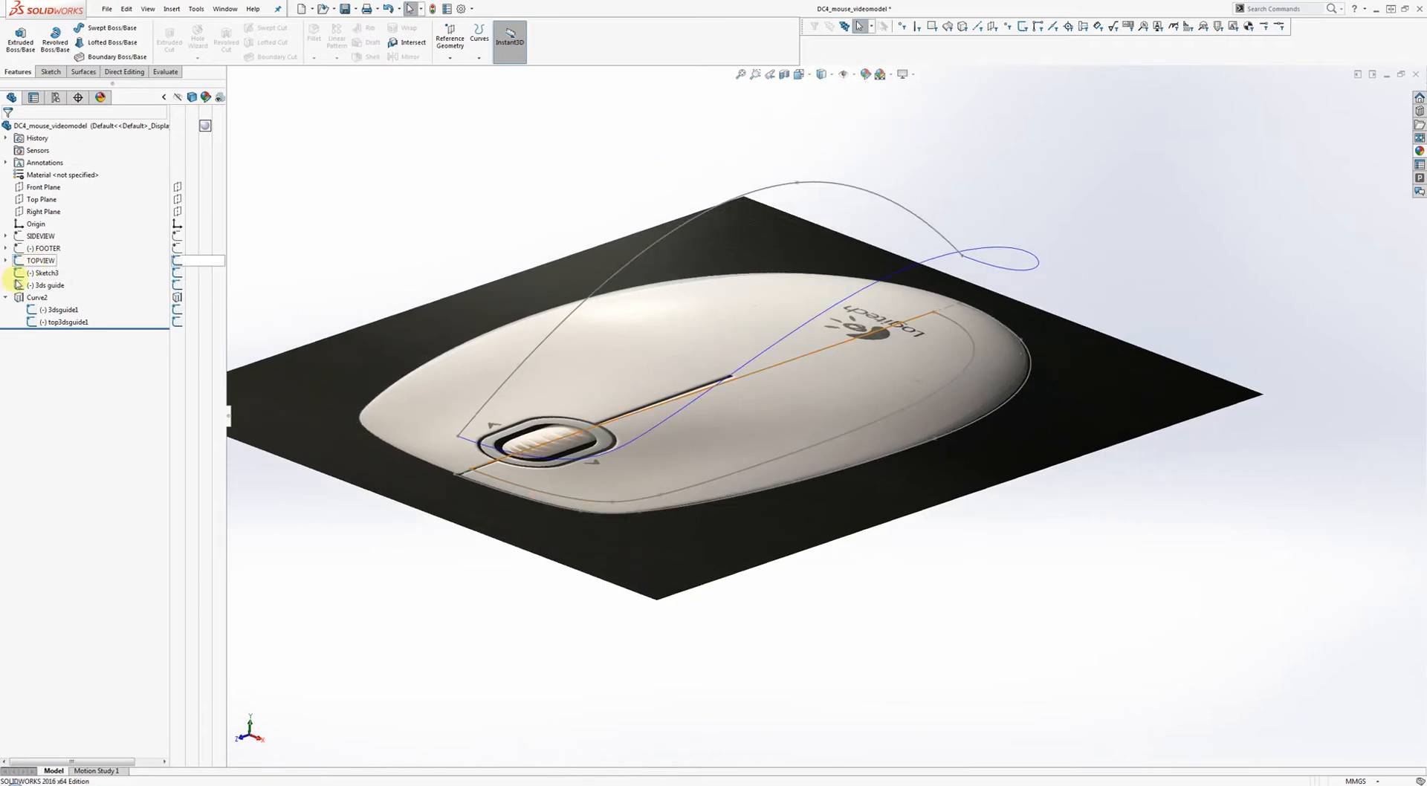
click(5, 298)
shift+middle_drag(575, 183, 736, 313)
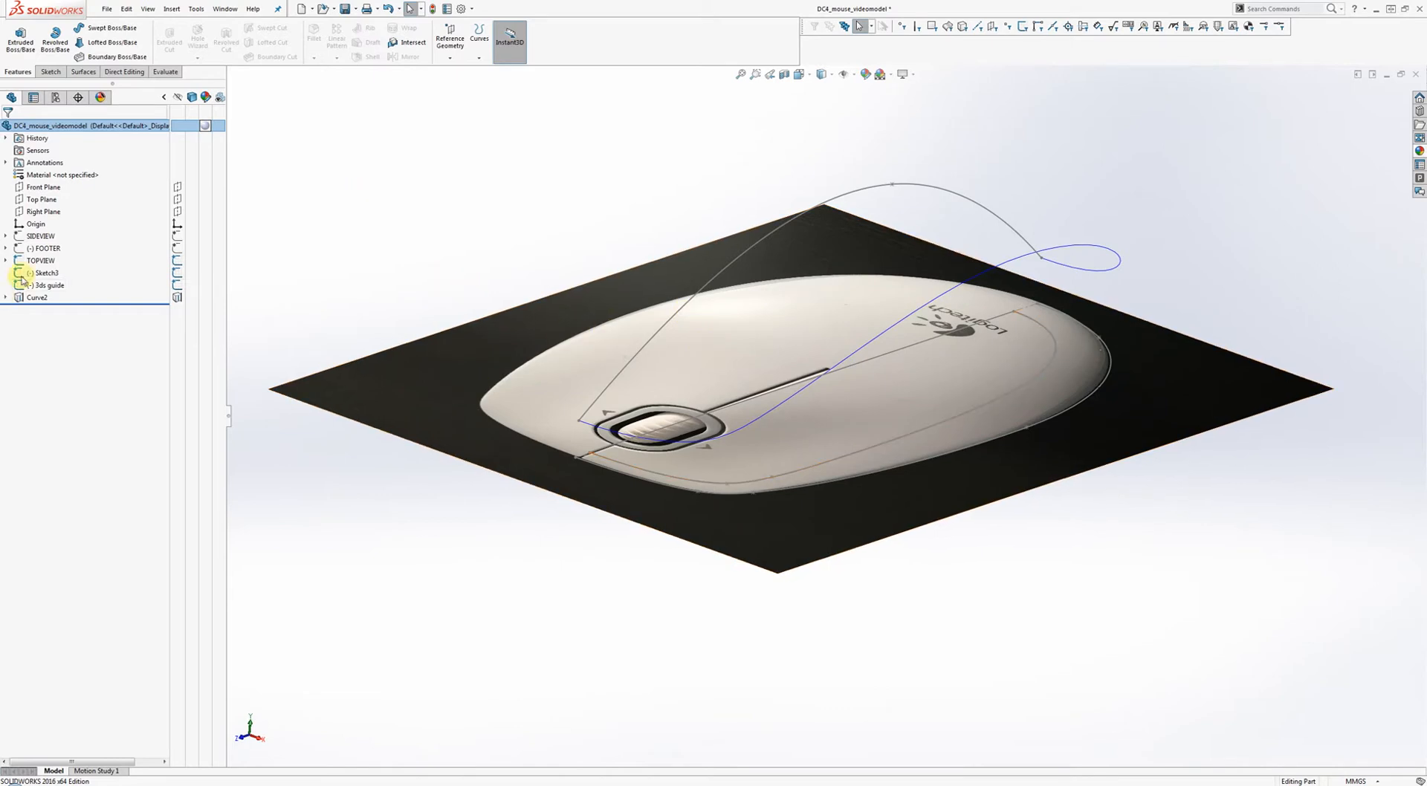
Hide the TOPVIEW photo and orbit around the outline sketches and Curve2.
click(178, 262)
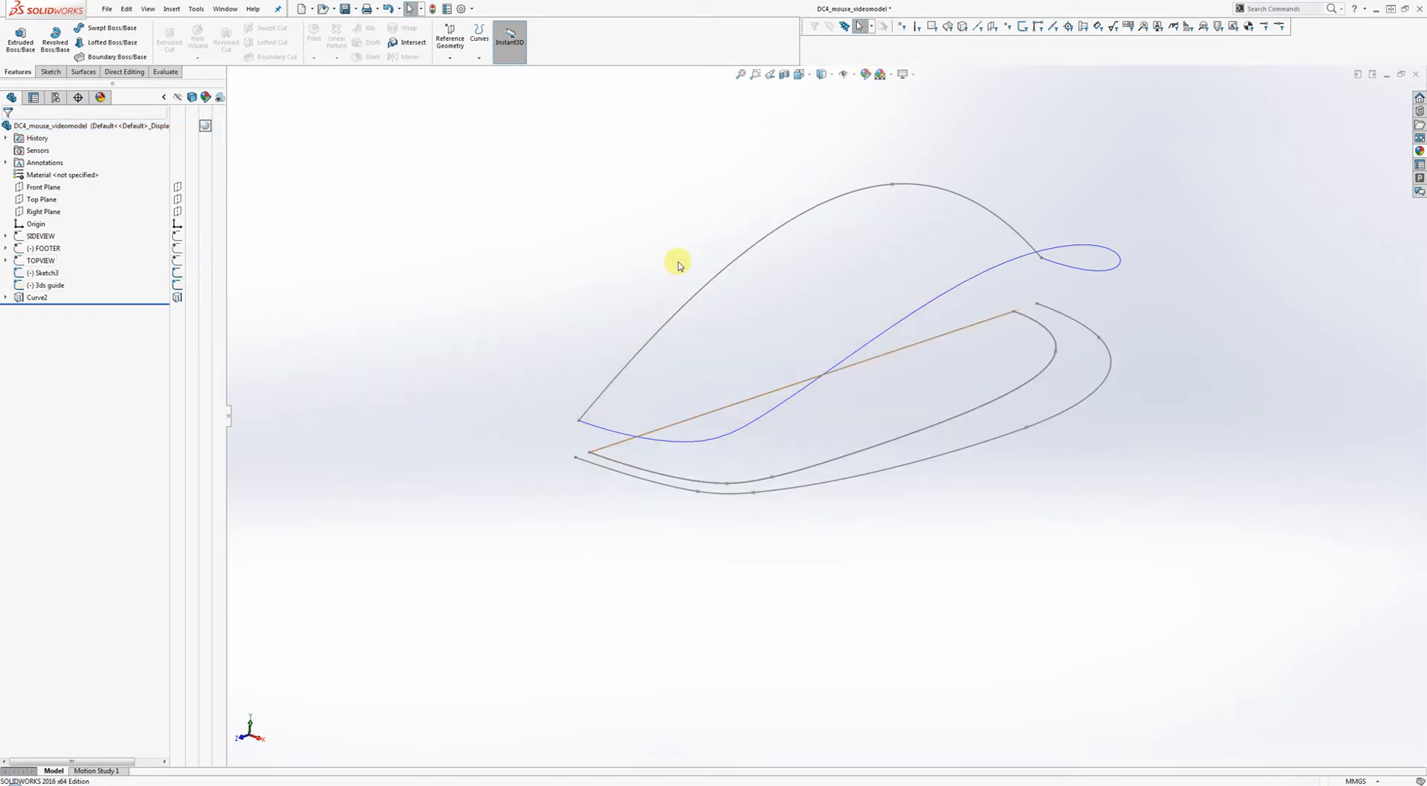
ctrl+middle_drag(677, 243, 661, 286)
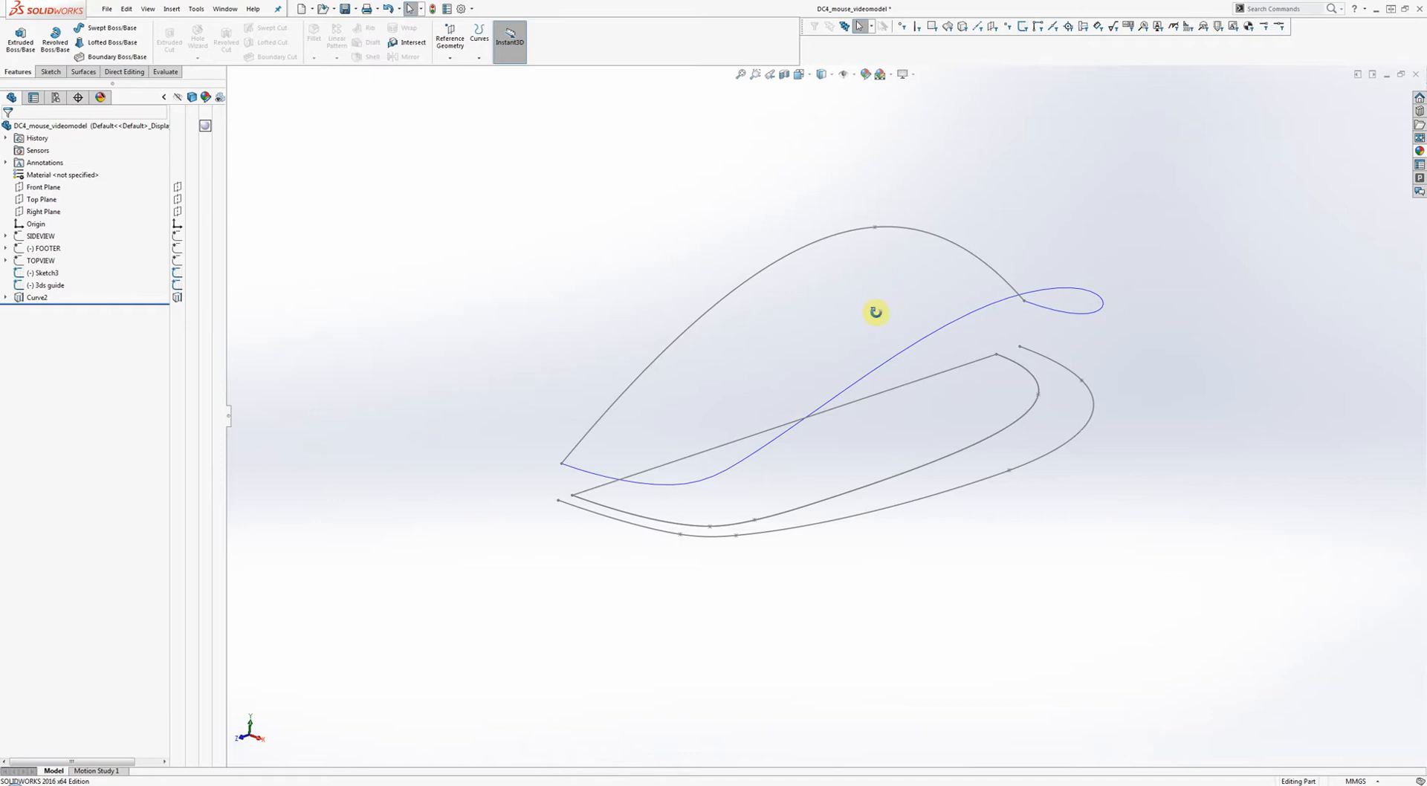
middle_drag(875, 313, 871, 281)
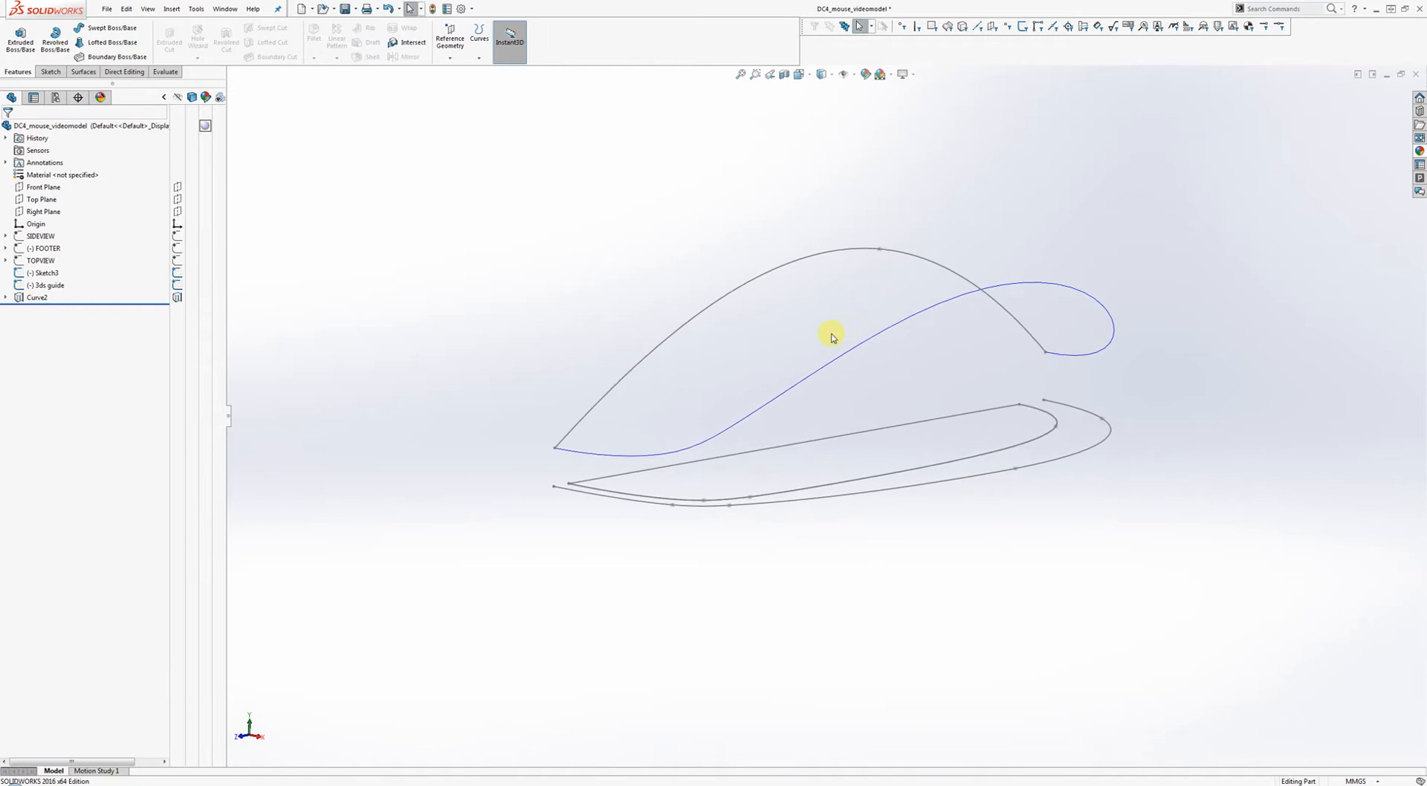
middle_drag(832, 336, 878, 303)
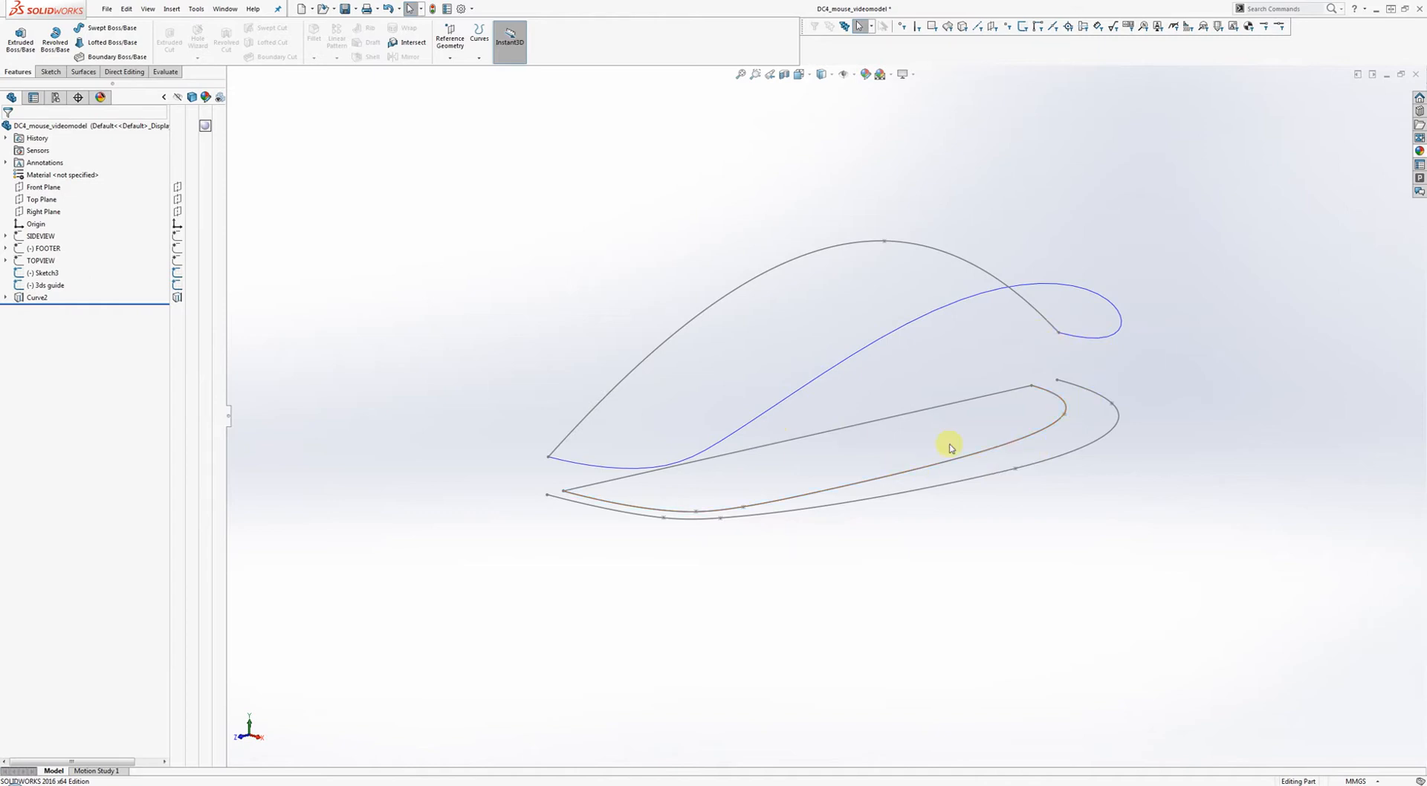
Sketch a two-point spline on the Right Plane near the curves' front ends.
right_click(44, 211)
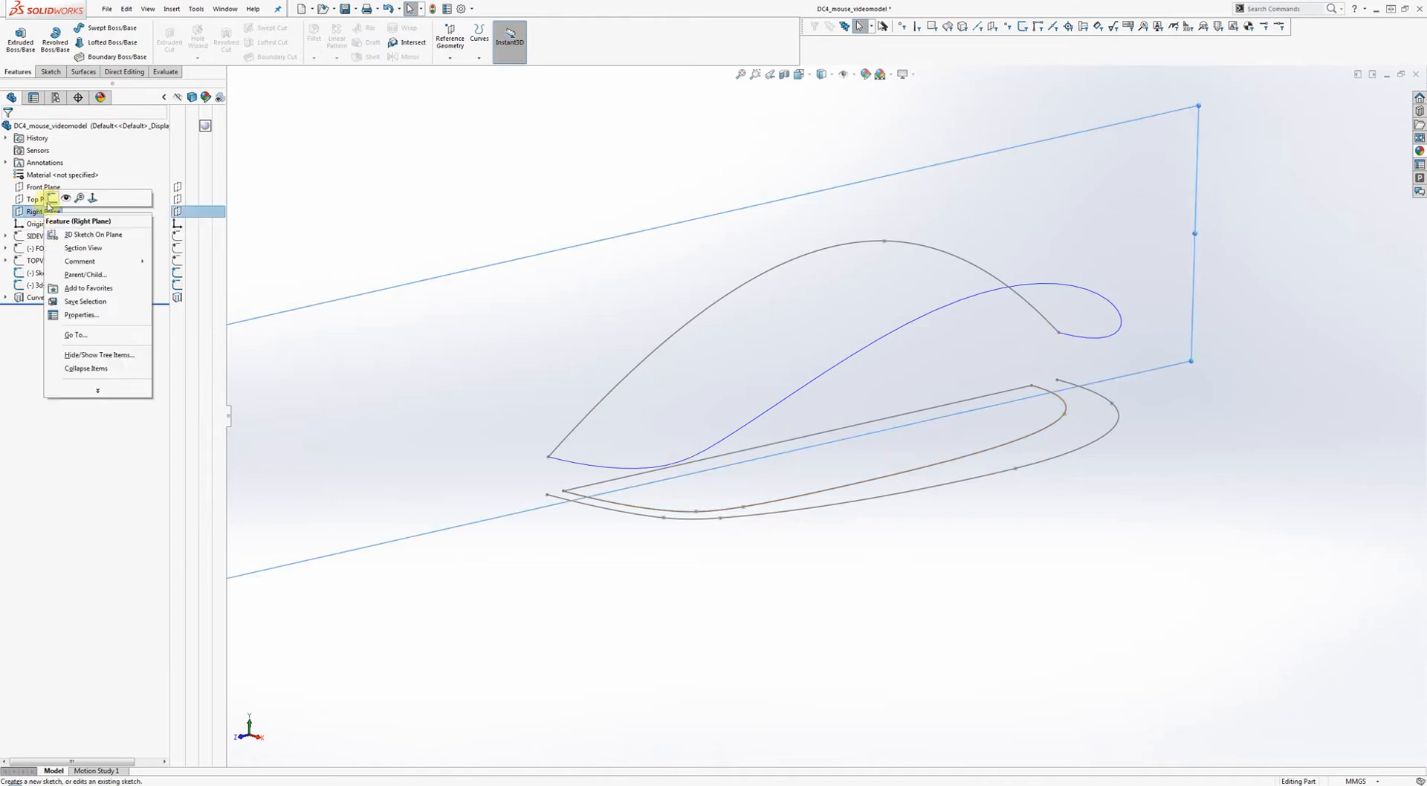
click(51, 200)
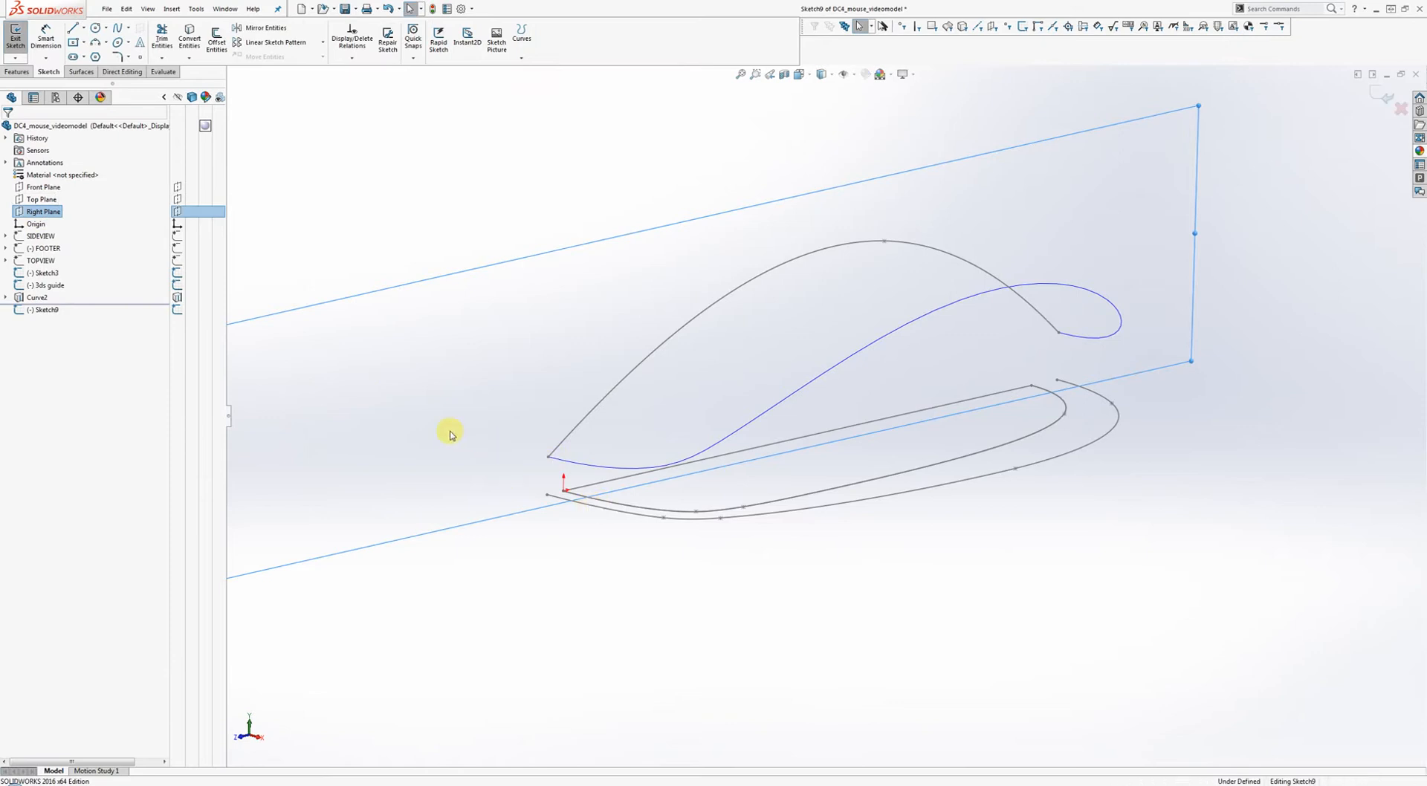
right_drag(531, 431, 501, 431)
scroll(550, 475, down, 5)
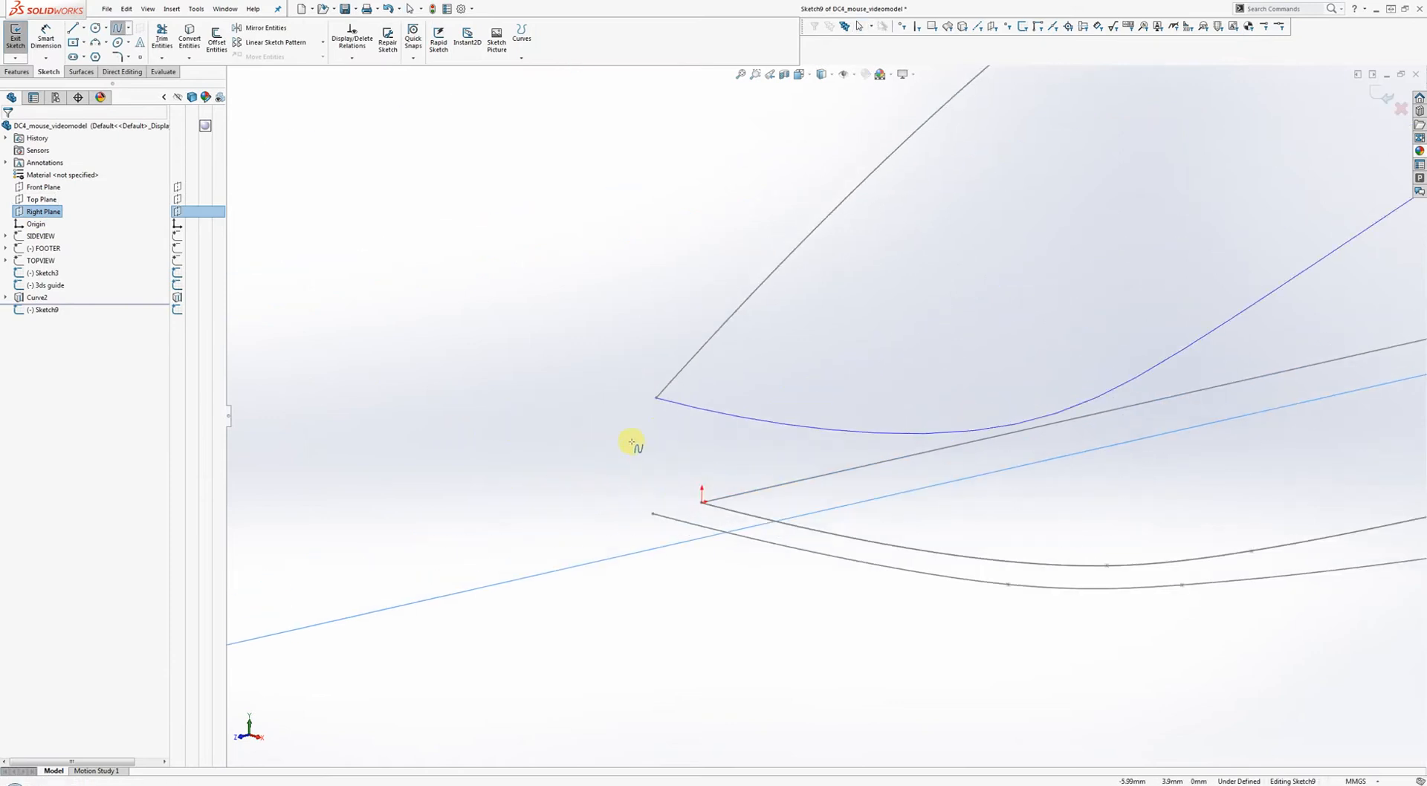
click(655, 399)
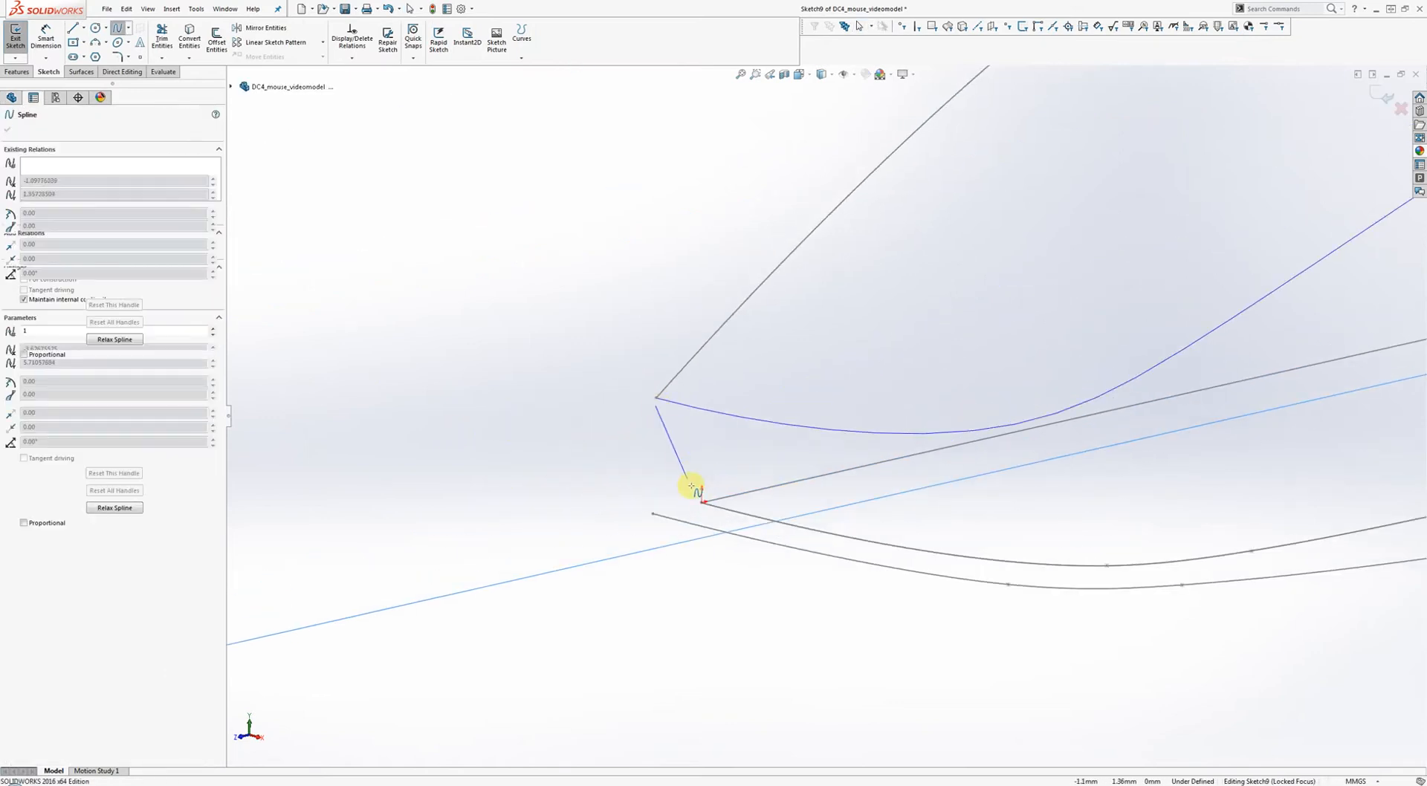
click(702, 496)
right_click(810, 508)
click(816, 512)
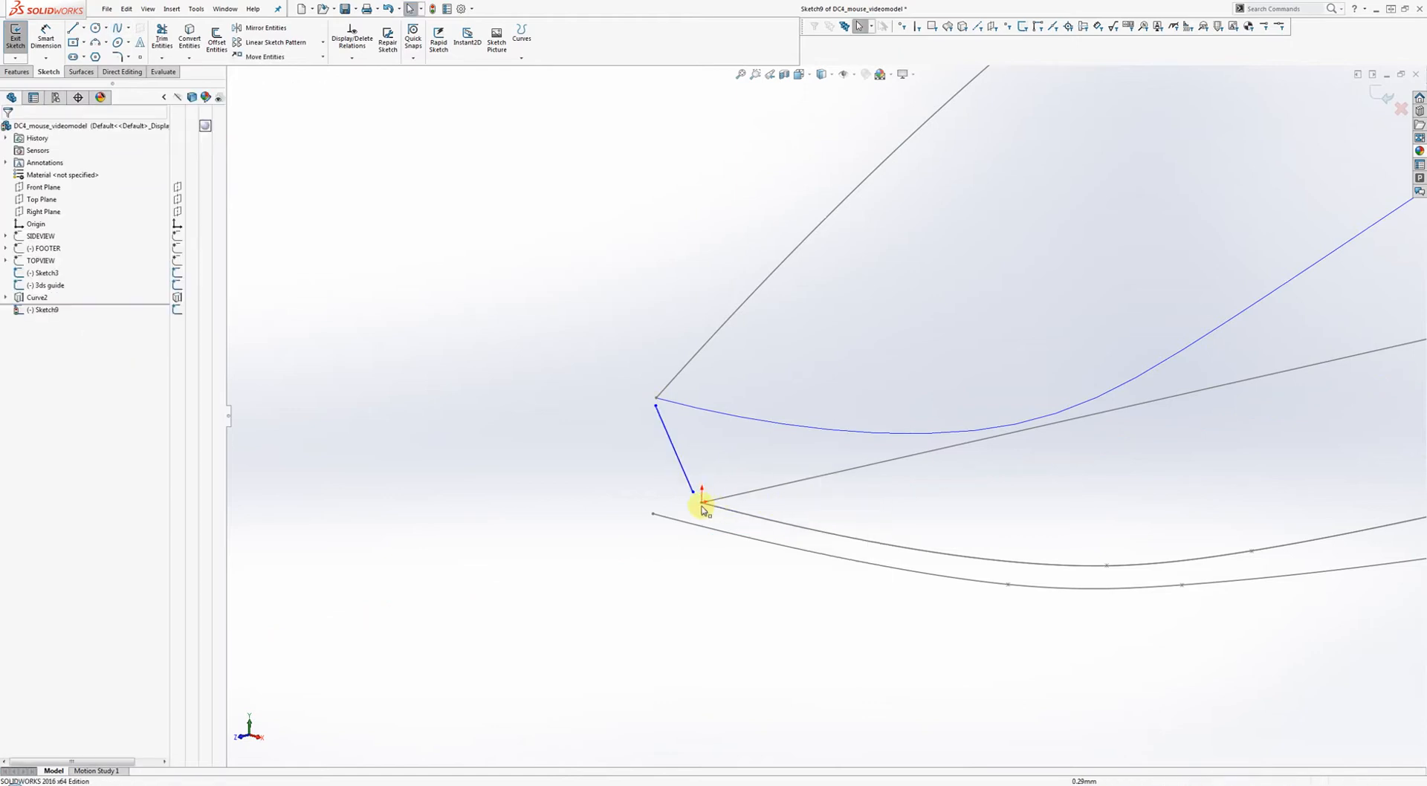
Pierce the spline's lower end onto the outline curve and its upper end onto the 3D guide curve.
click(694, 496)
ctrl+click(758, 513)
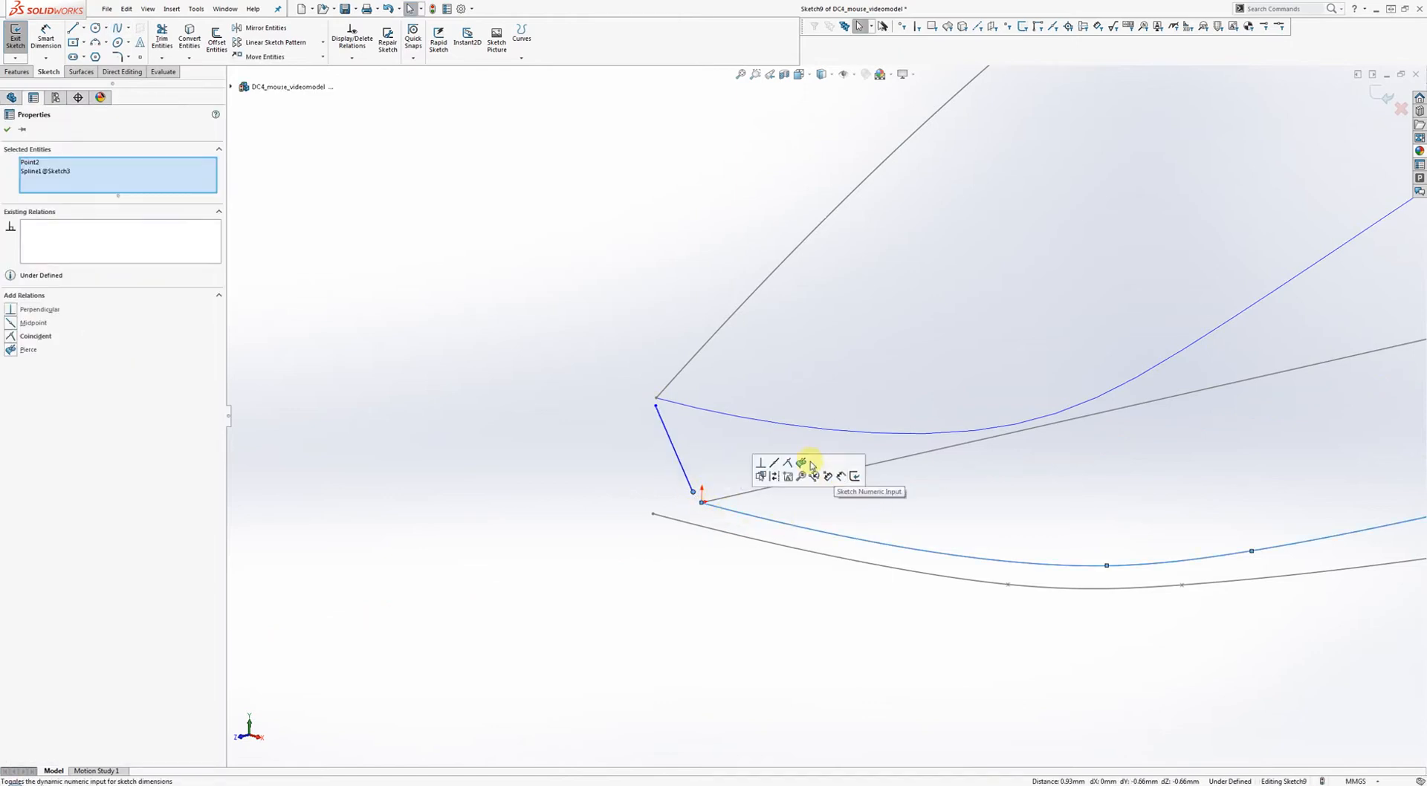
click(797, 461)
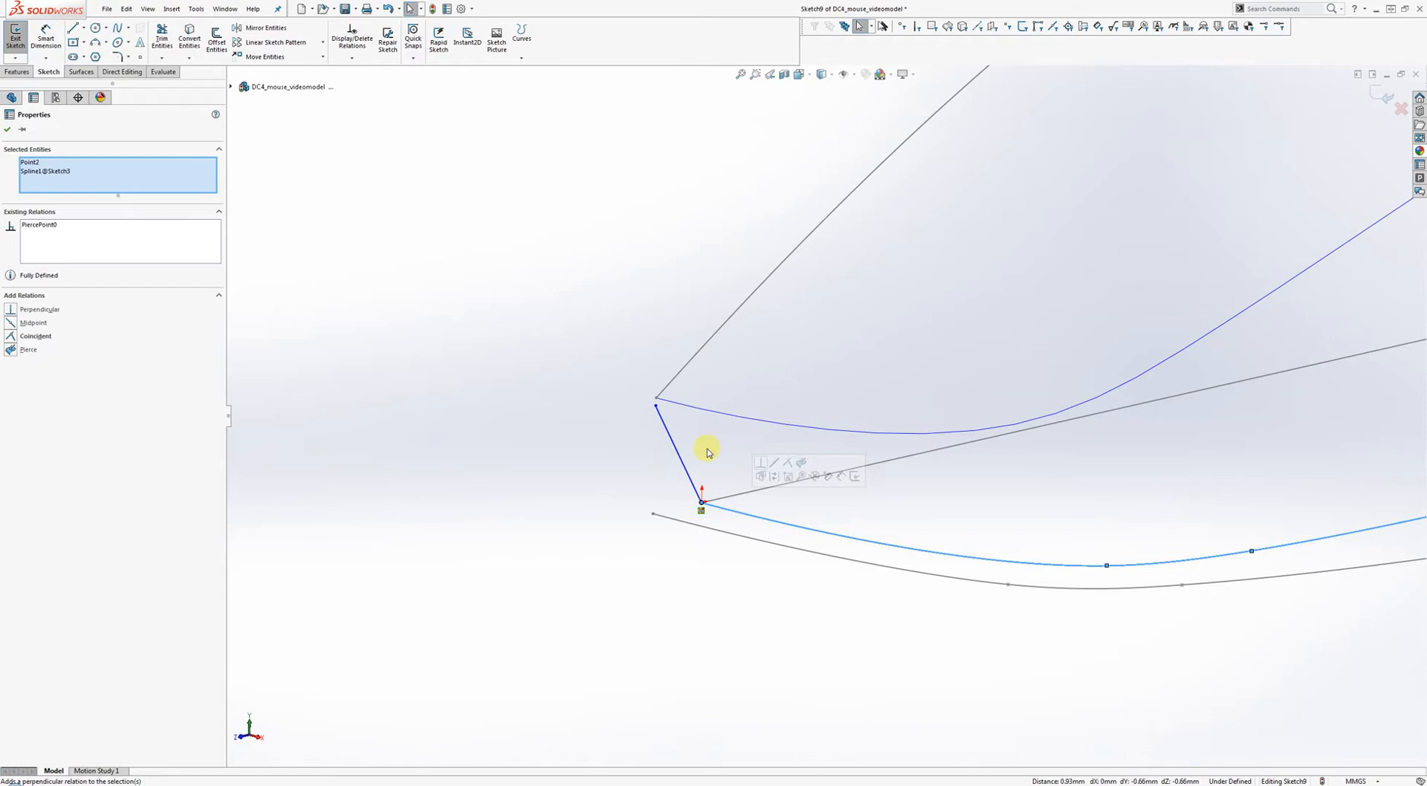
click(656, 406)
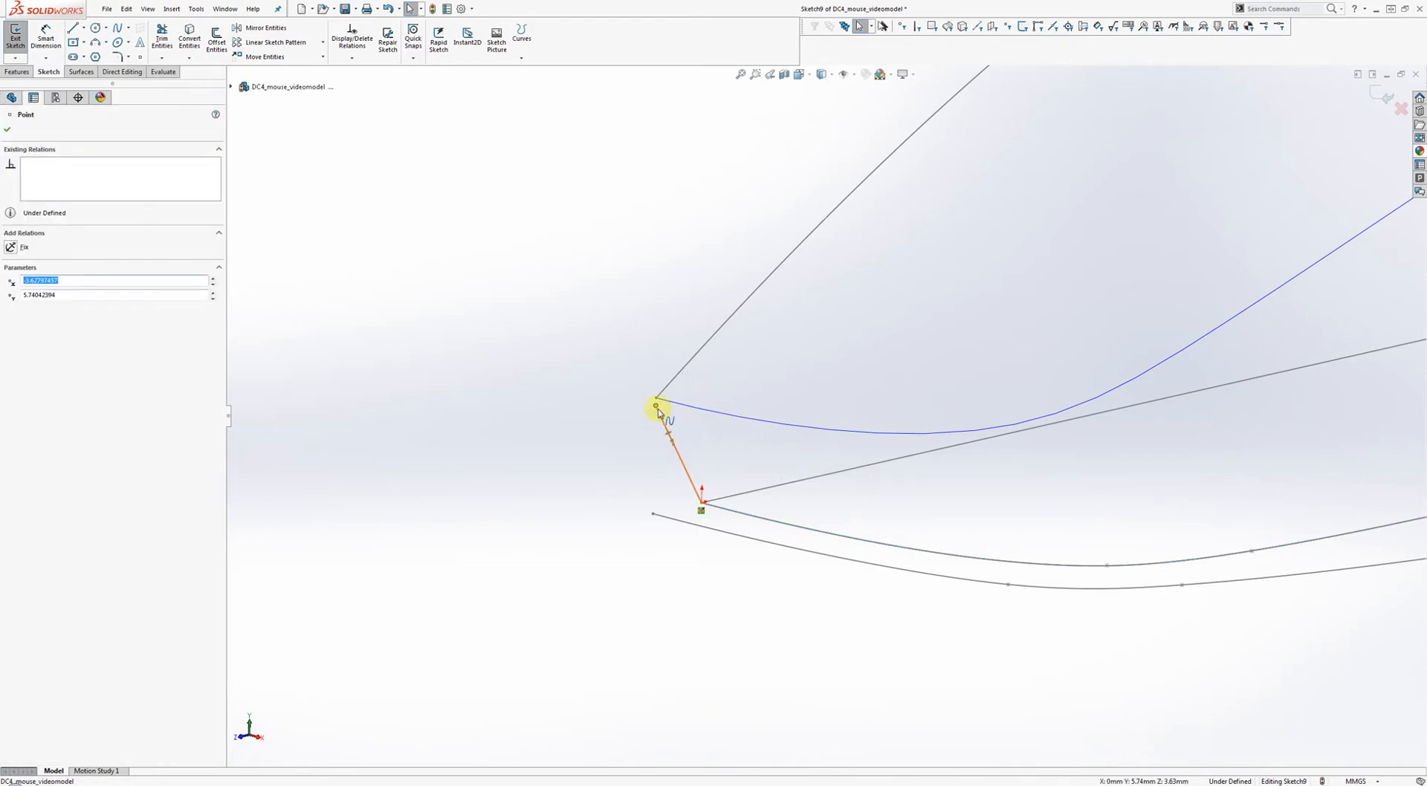
ctrl+click(668, 388)
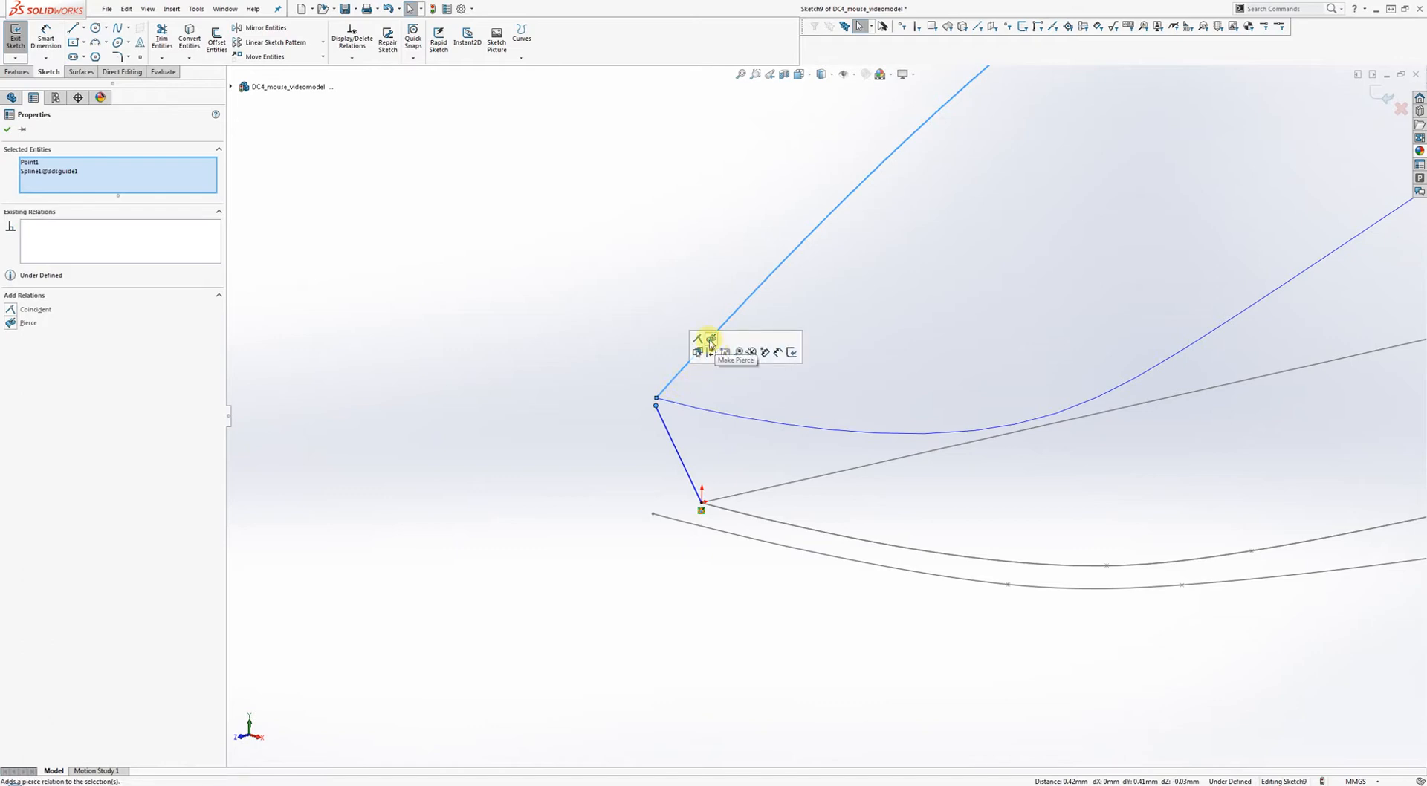
click(710, 341)
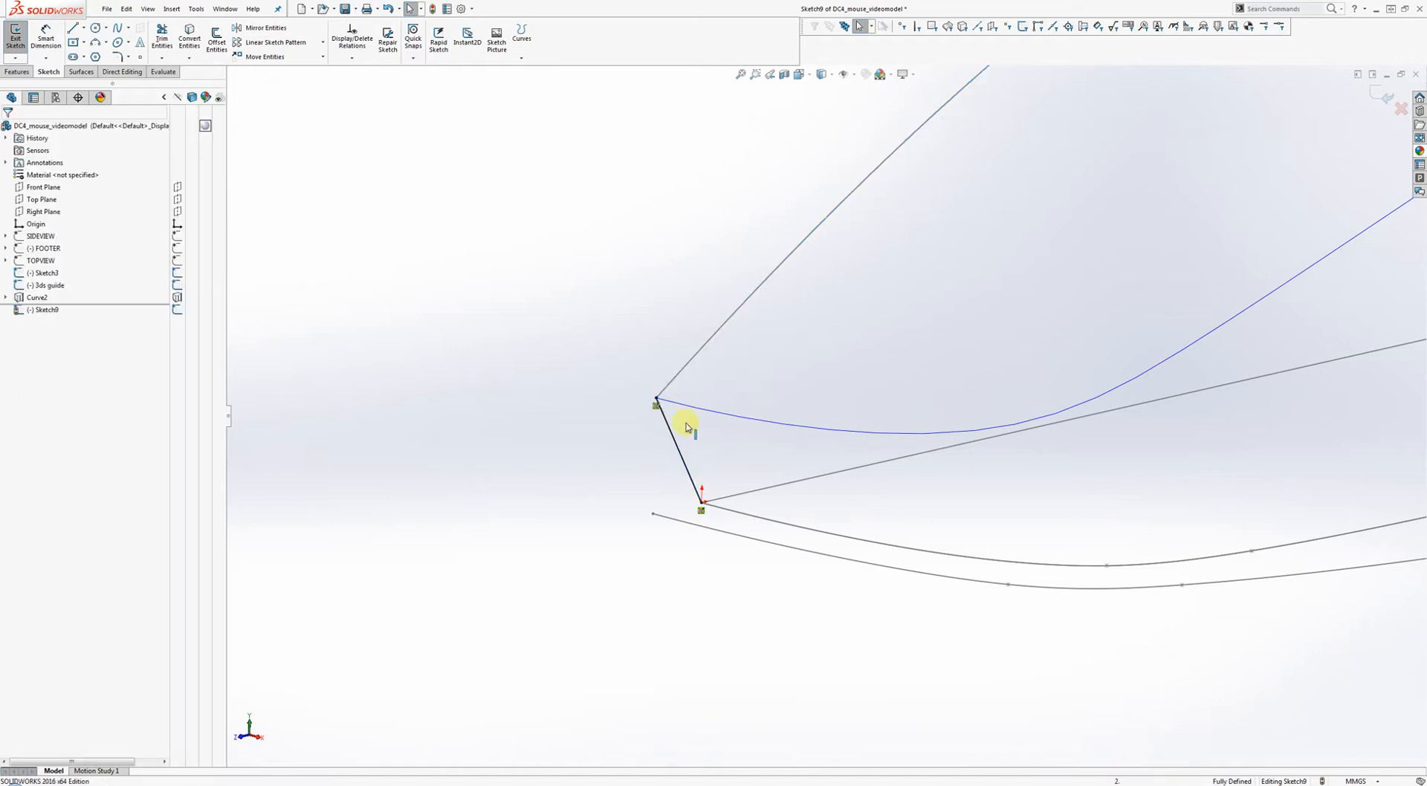
Make the spline's front tangent vertical, shorten its handle, and close Sketch9.
click(665, 437)
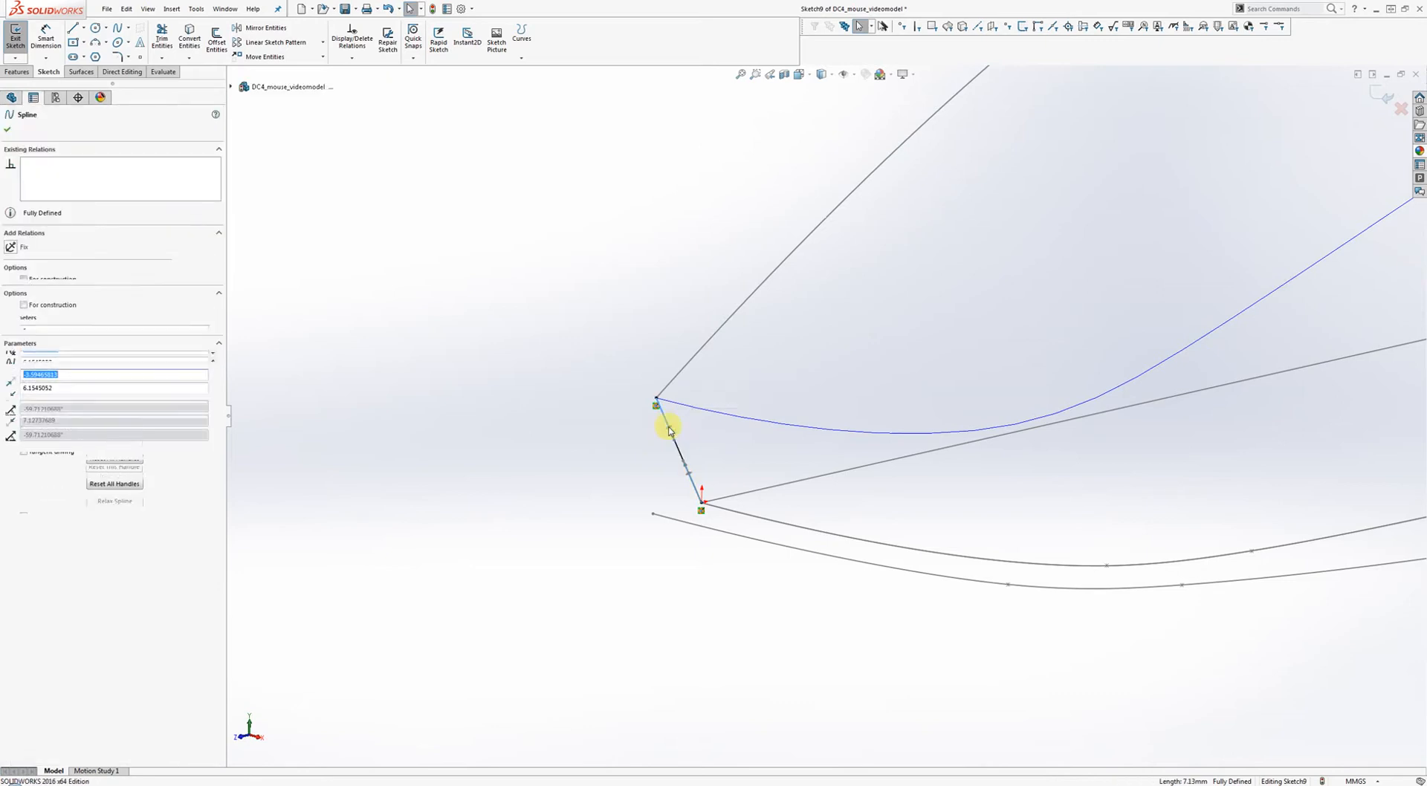
right_click(667, 426)
click(698, 389)
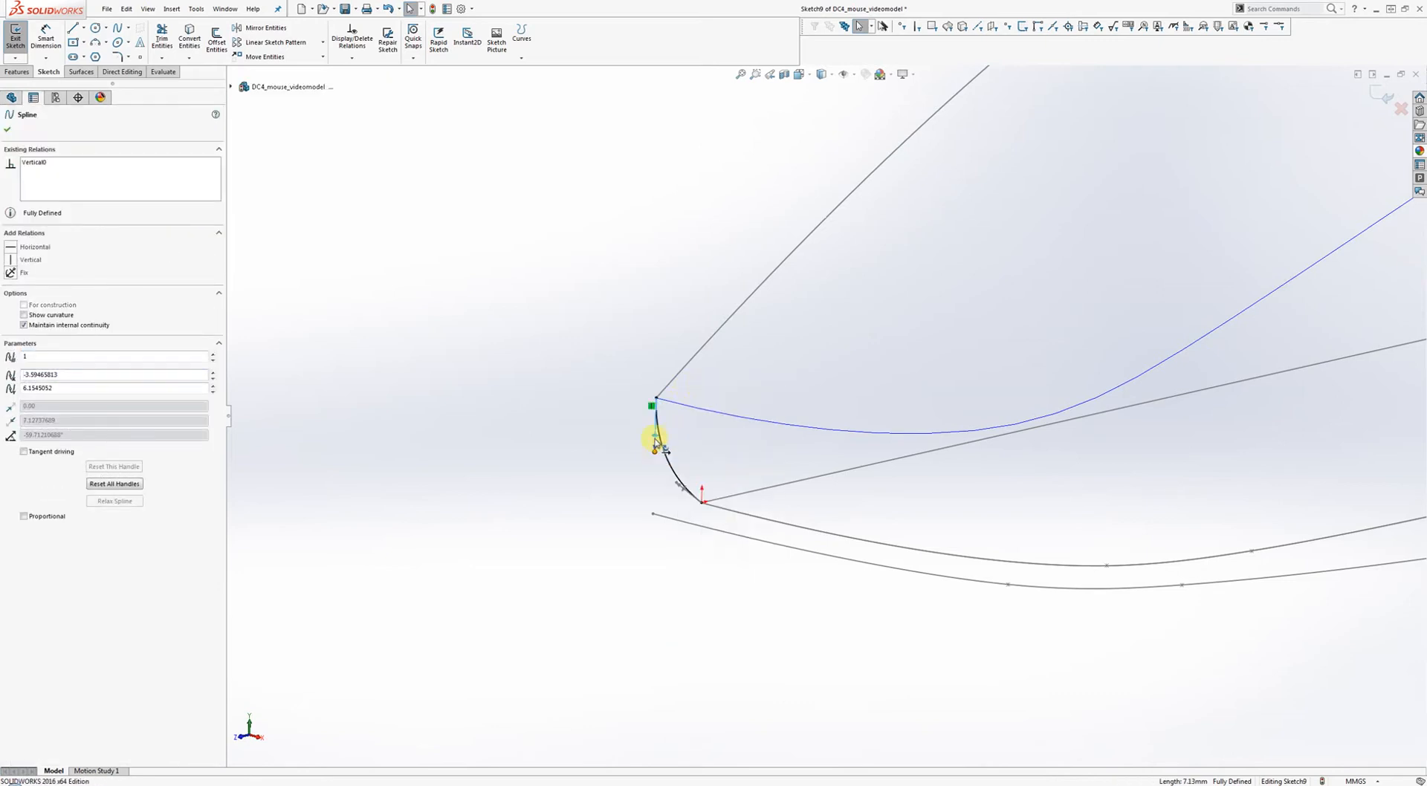
drag(655, 441, 654, 433)
click(744, 451)
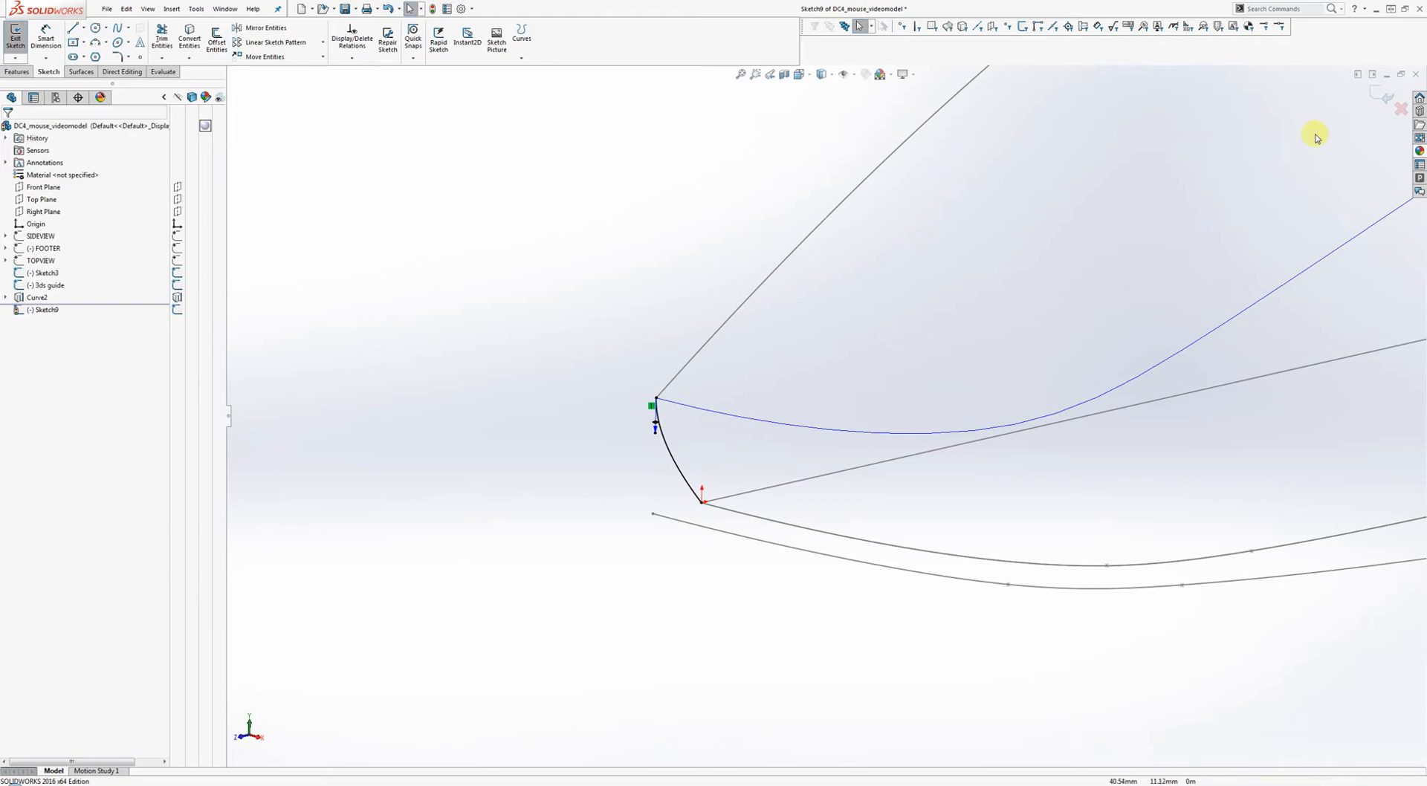
click(1383, 94)
scroll(1018, 312, up, 3)
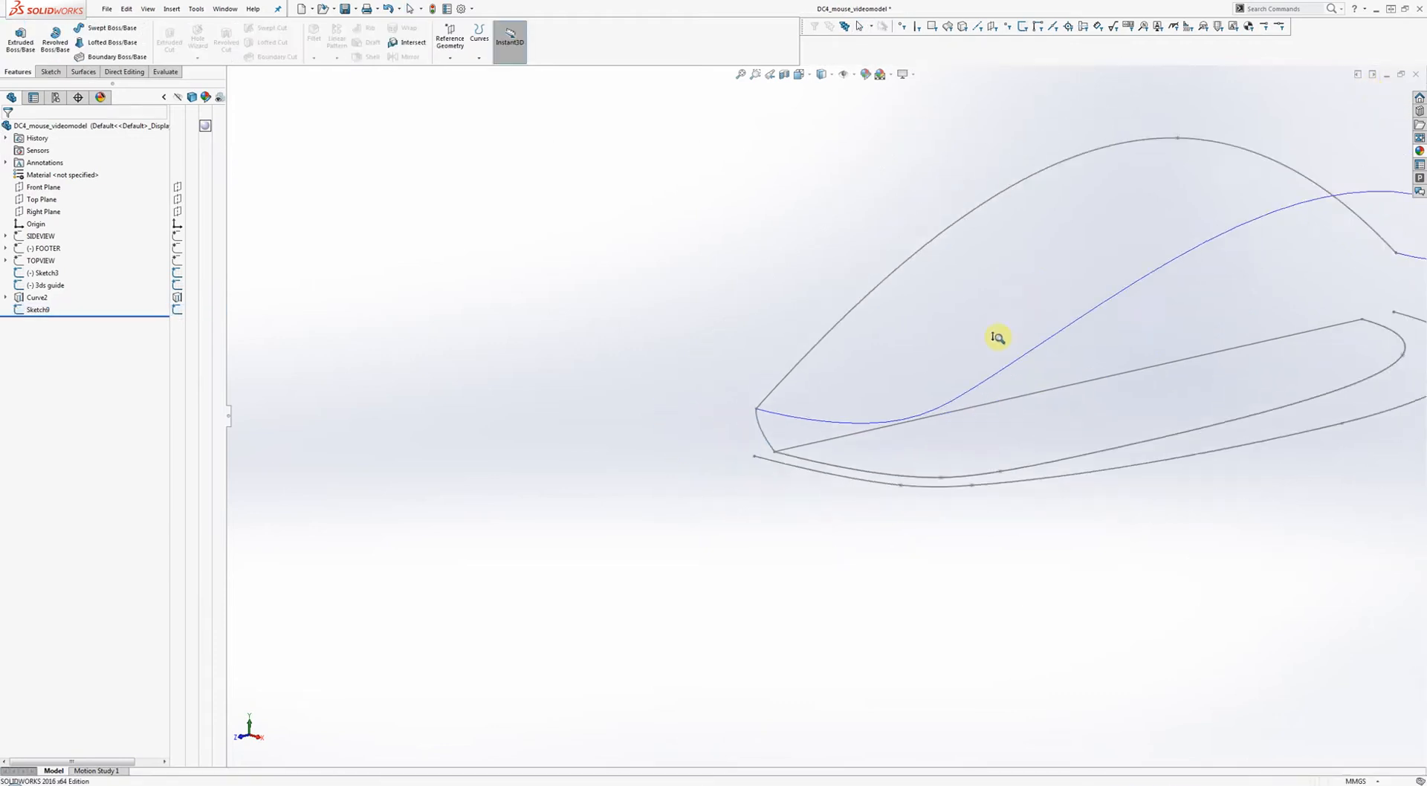
scroll(827, 416, up, 3)
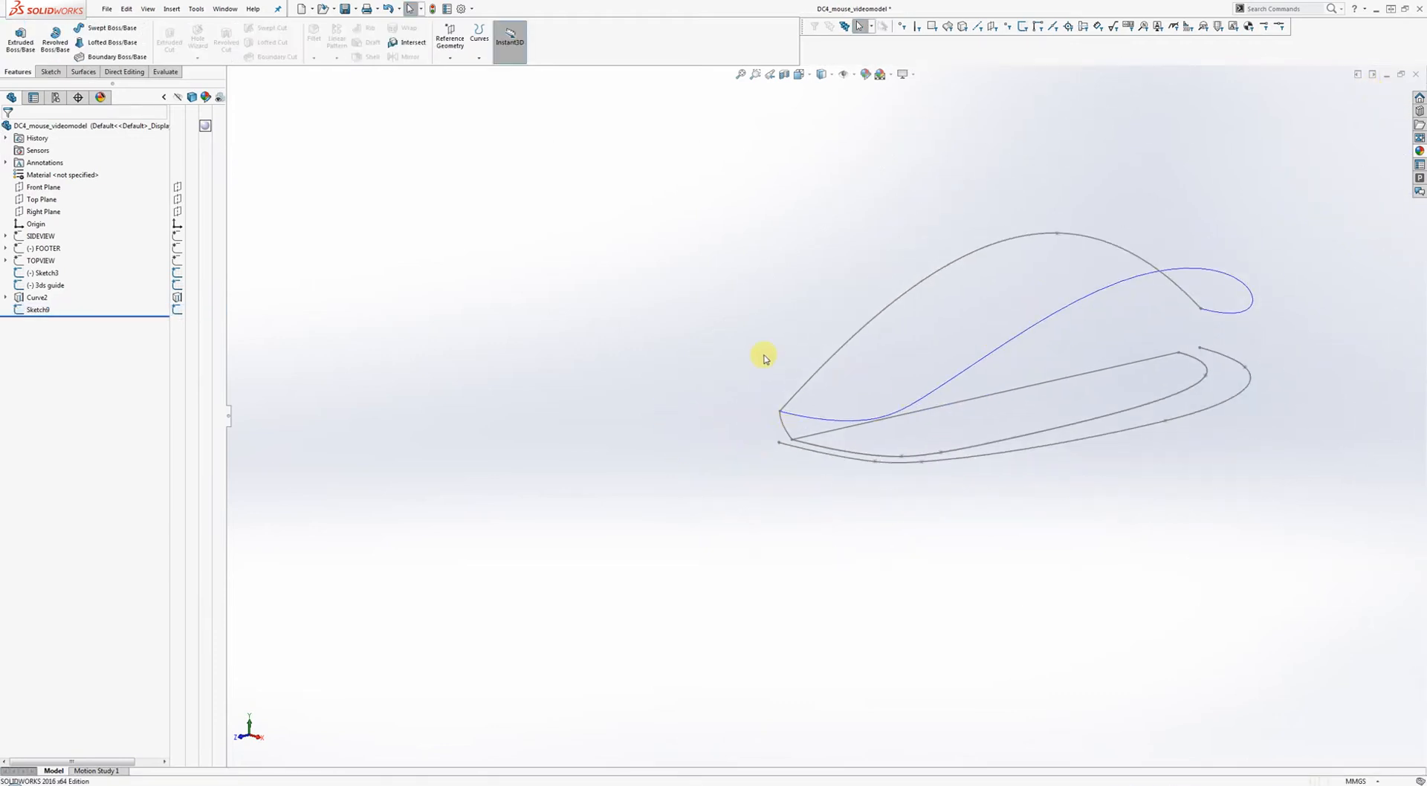
mouse_move(1059, 312)
middle_down()
mouse_move(1035, 296)
mouse_move(1003, 312)
mouse_move(1144, 342)
mouse_move(735, 372)
mouse_move(695, 396)
middle_up()
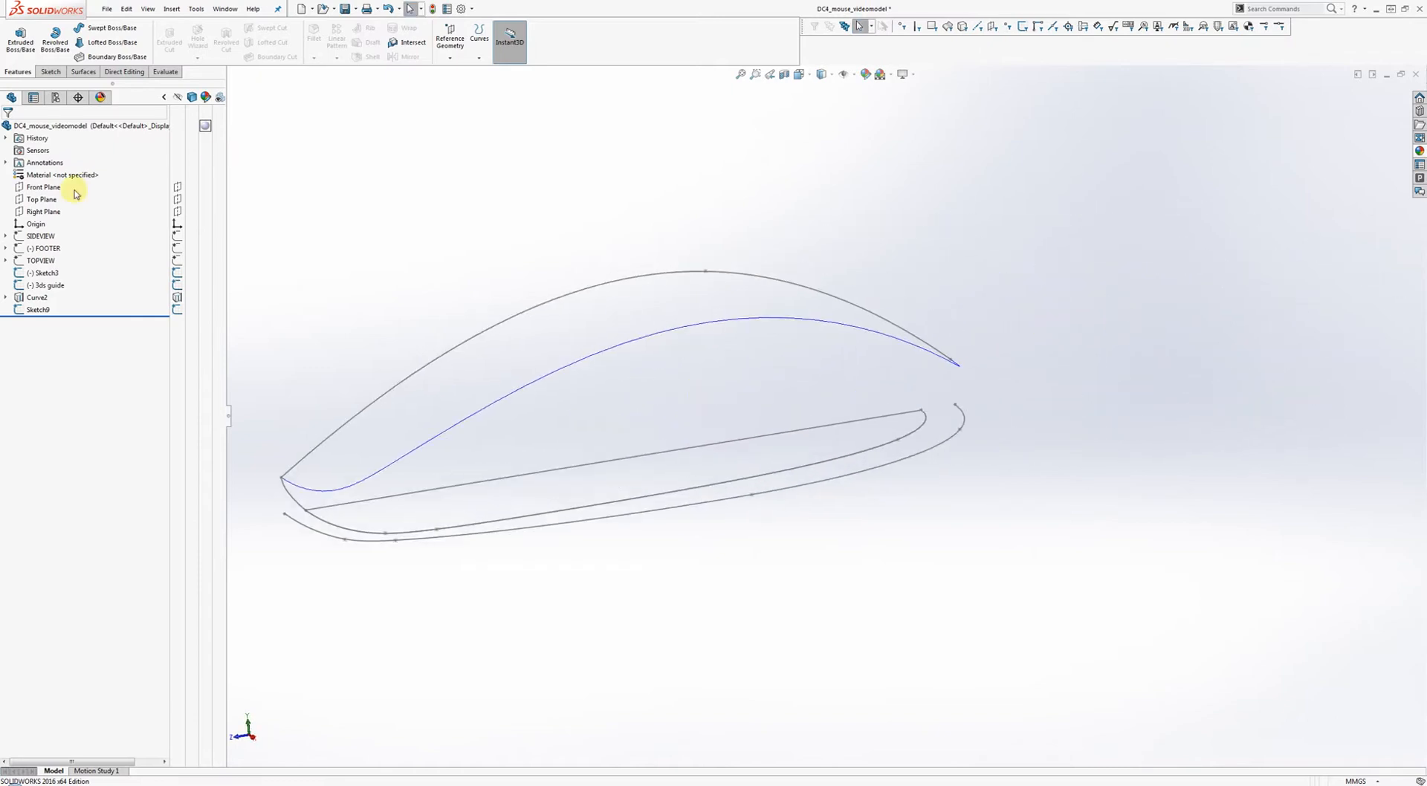
Start Sketch10 on the Right Plane and draw a spline between the curves' rear ends.
right_click(40, 213)
click(40, 197)
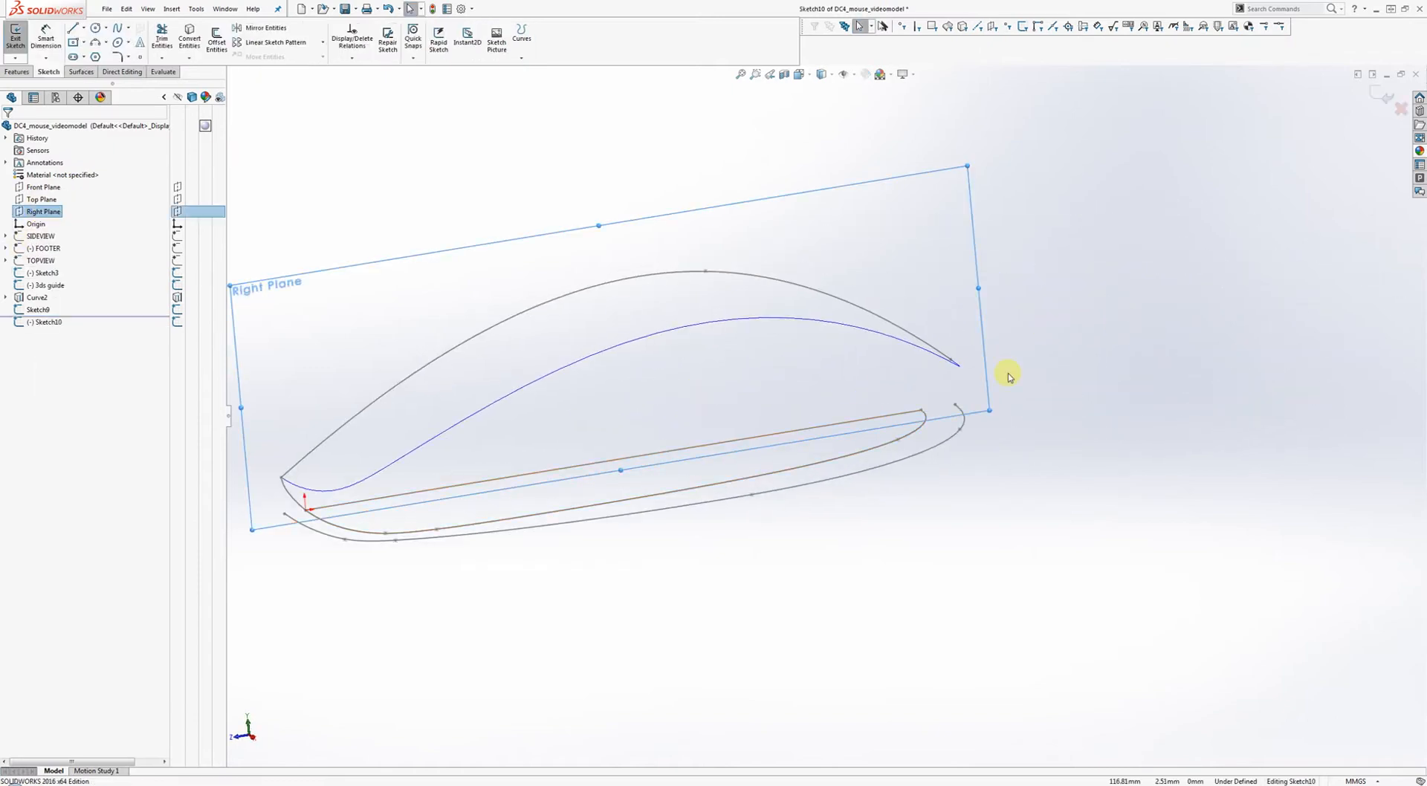
right_drag(1002, 378, 1086, 376)
scroll(1014, 370, down, 3)
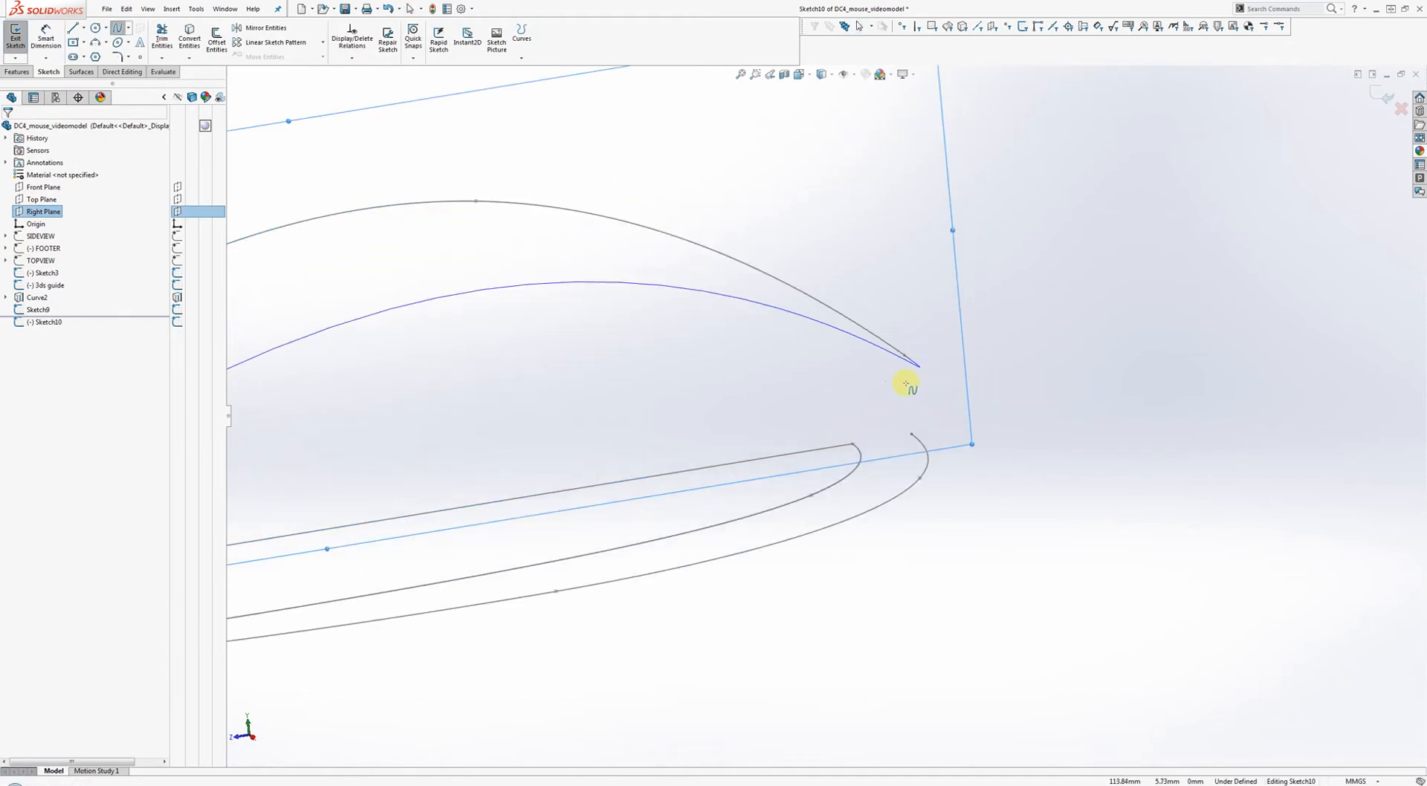
click(899, 367)
click(855, 428)
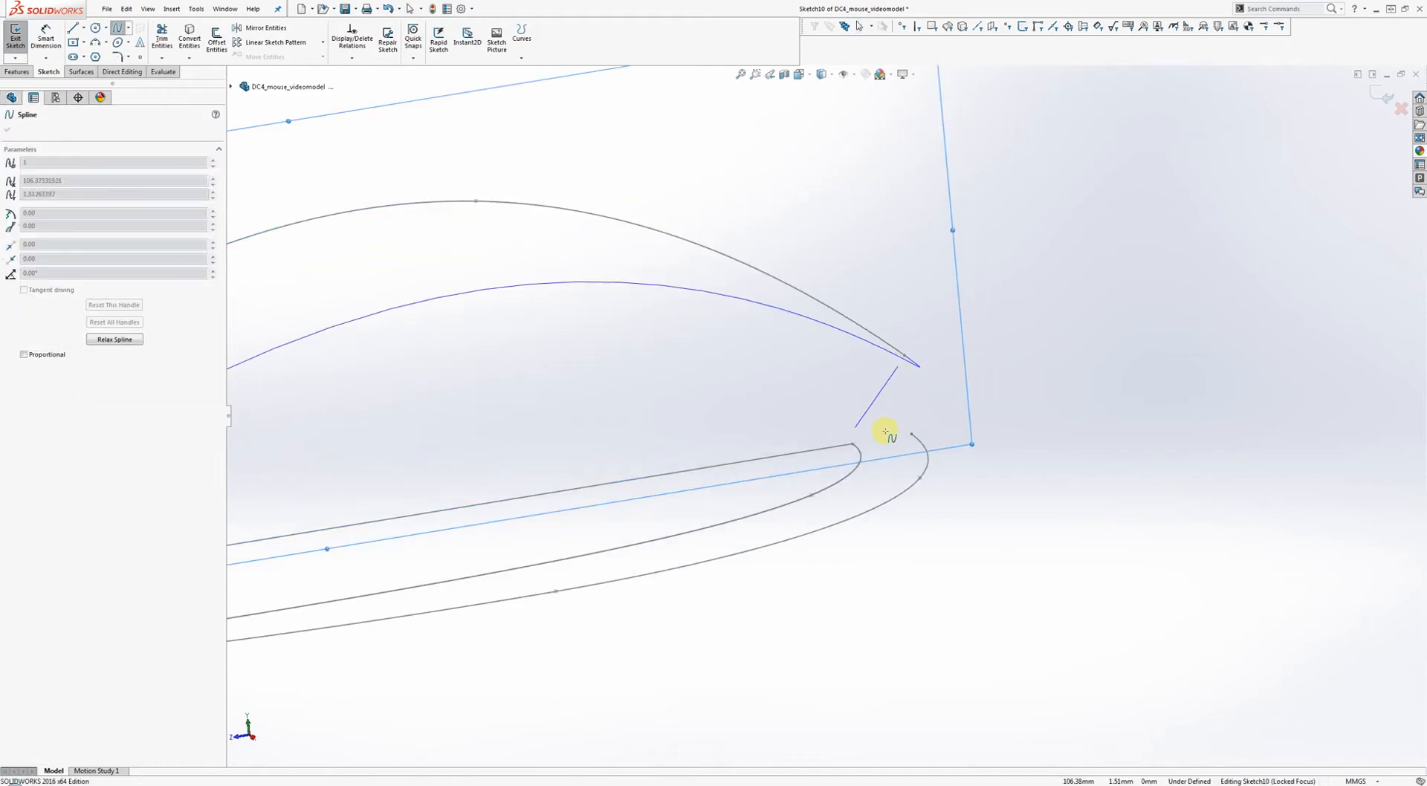
right_click(916, 429)
click(954, 434)
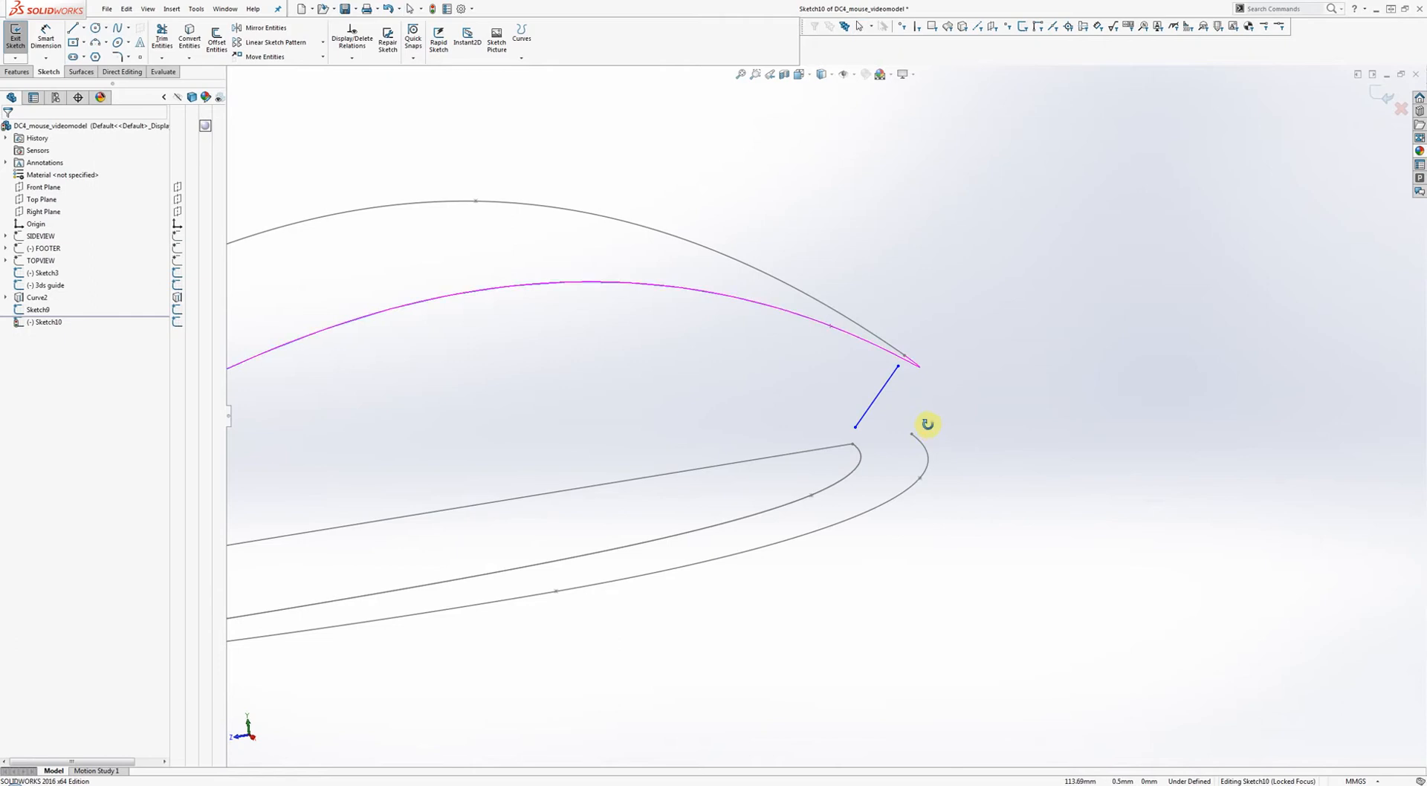
mouse_move(927, 425)
middle_down()
mouse_move(973, 431)
mouse_move(783, 405)
middle_up()
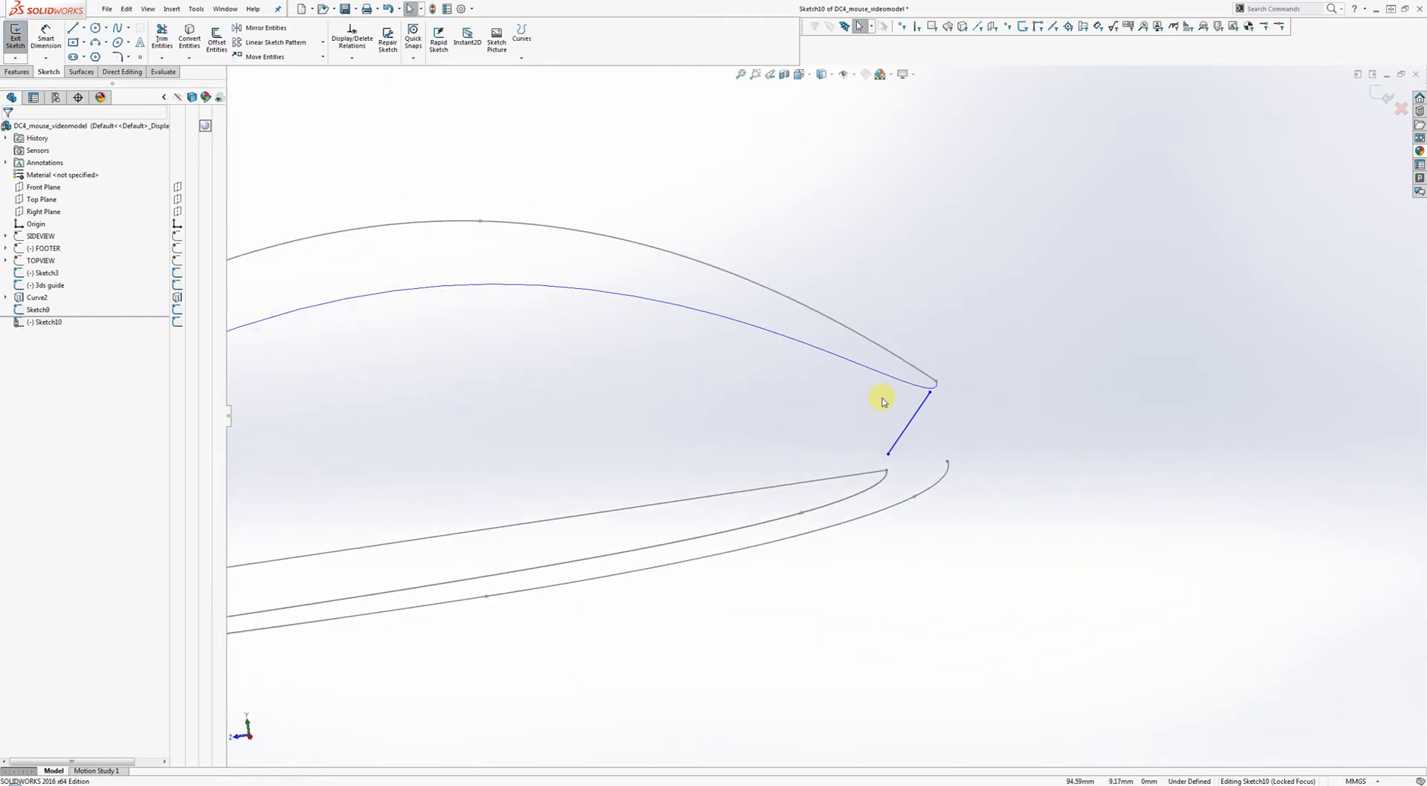
Pierce the spline's top endpoint onto the blue top curve and its bottom onto the base spline.
click(931, 394)
ctrl+click(914, 384)
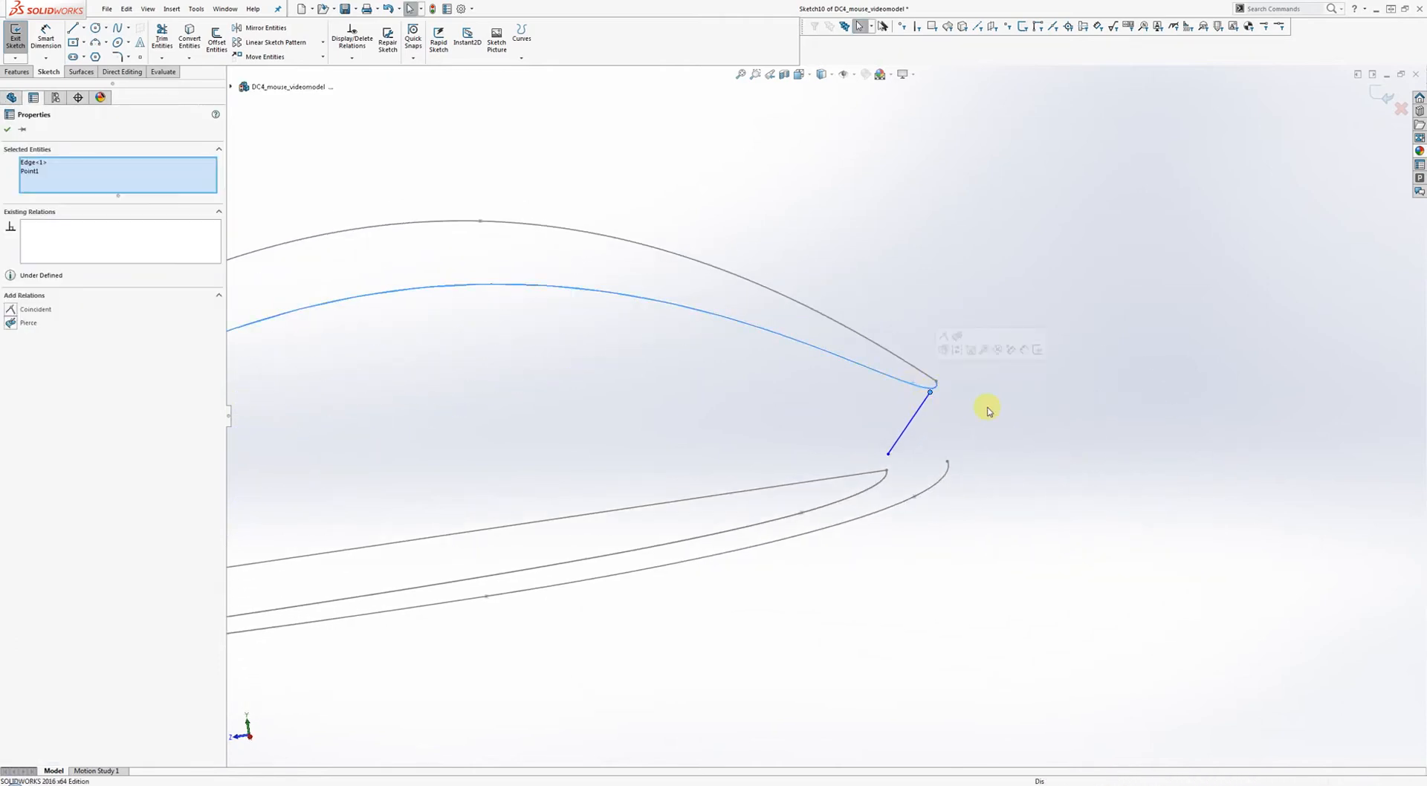
click(957, 336)
click(889, 454)
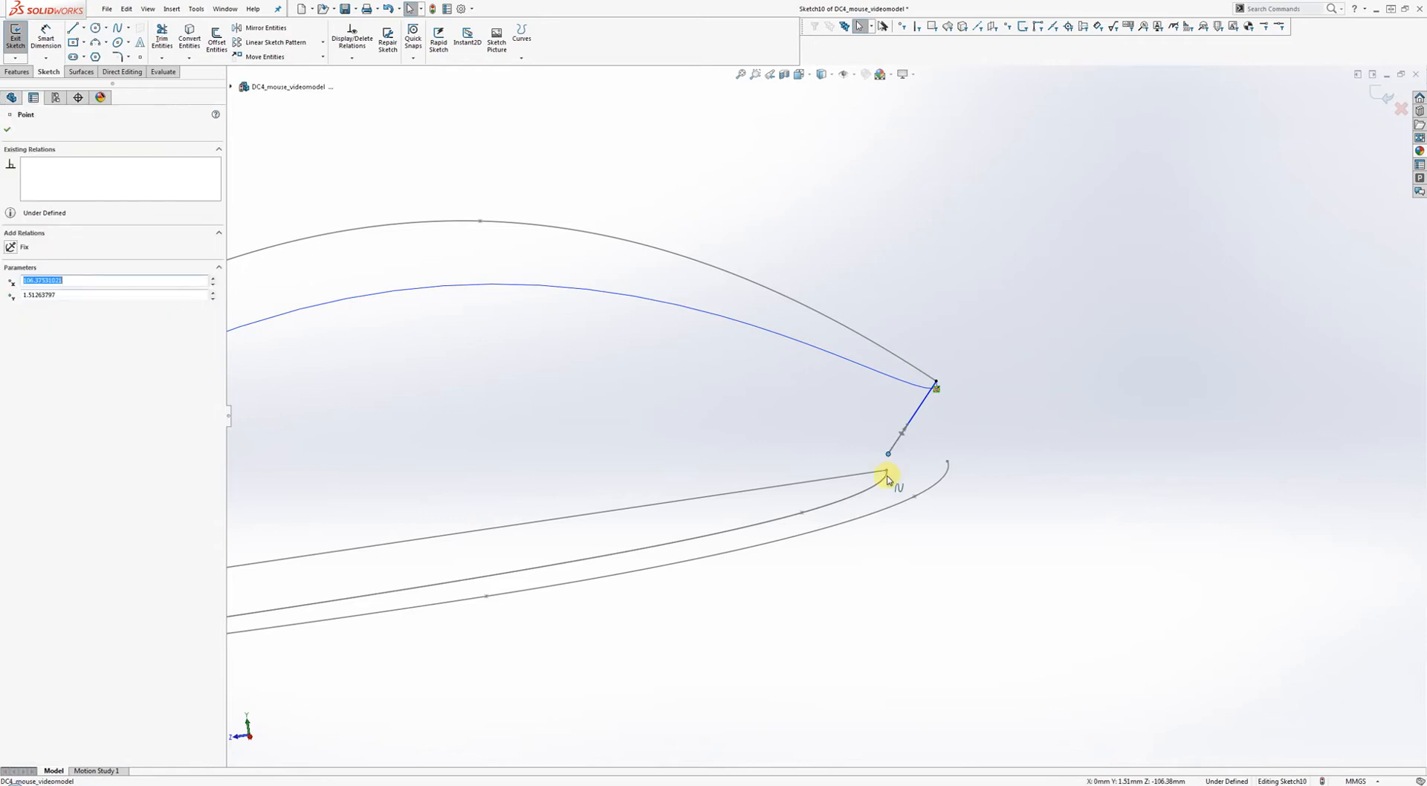
ctrl+click(881, 477)
click(958, 429)
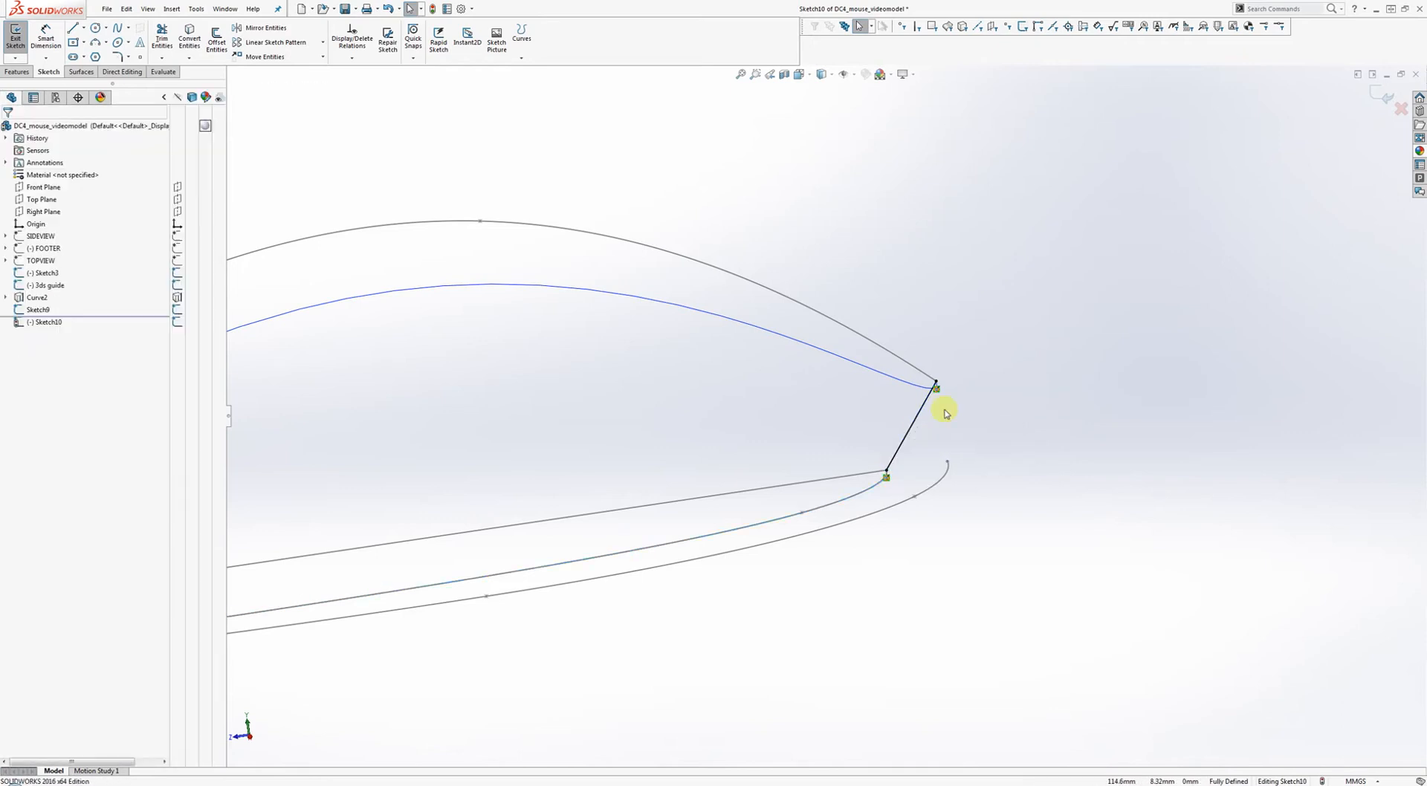
Make the spline's top tangent vertical and close Sketch10.
click(916, 428)
drag(917, 416, 934, 412)
right_click(937, 408)
click(960, 381)
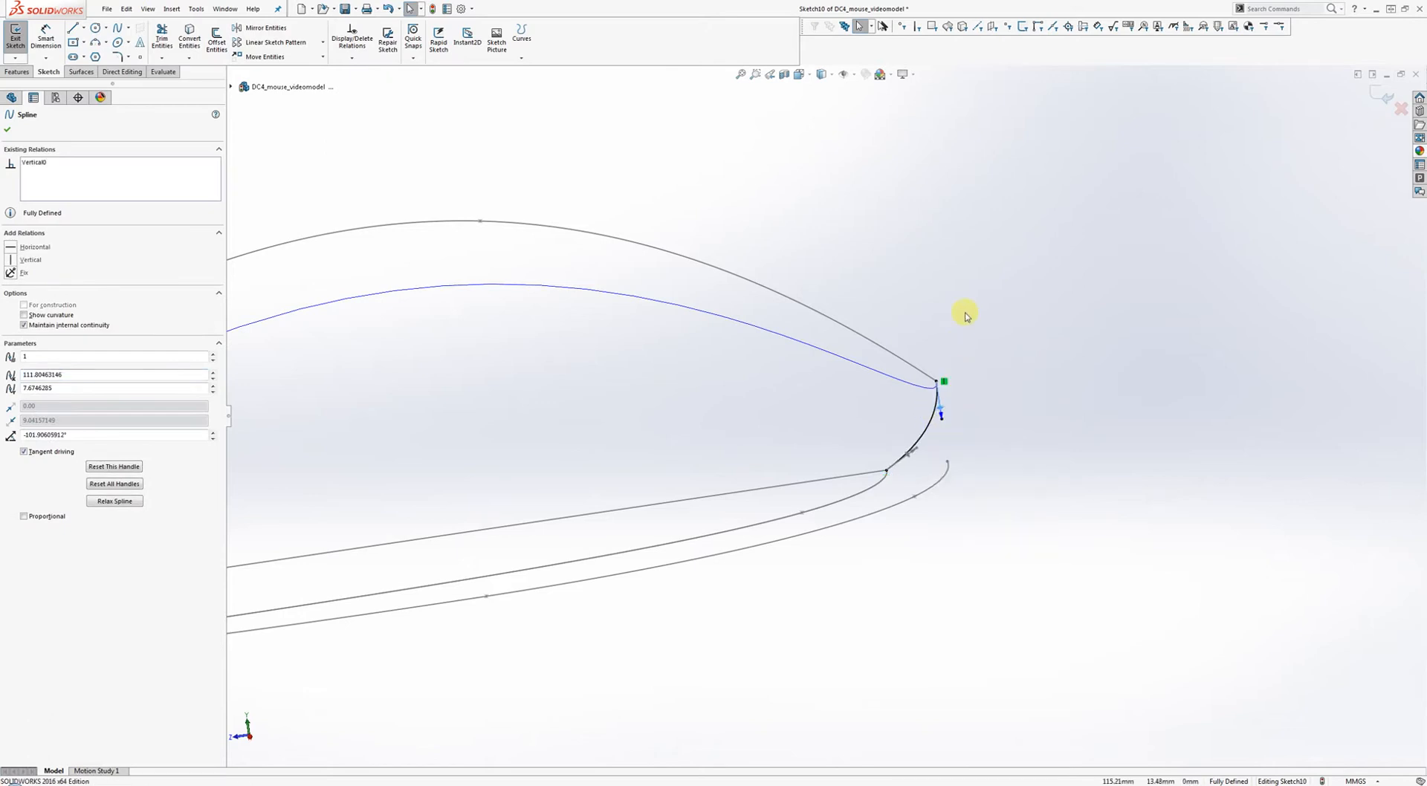
click(966, 316)
scroll(952, 366, up, 1)
click(935, 408)
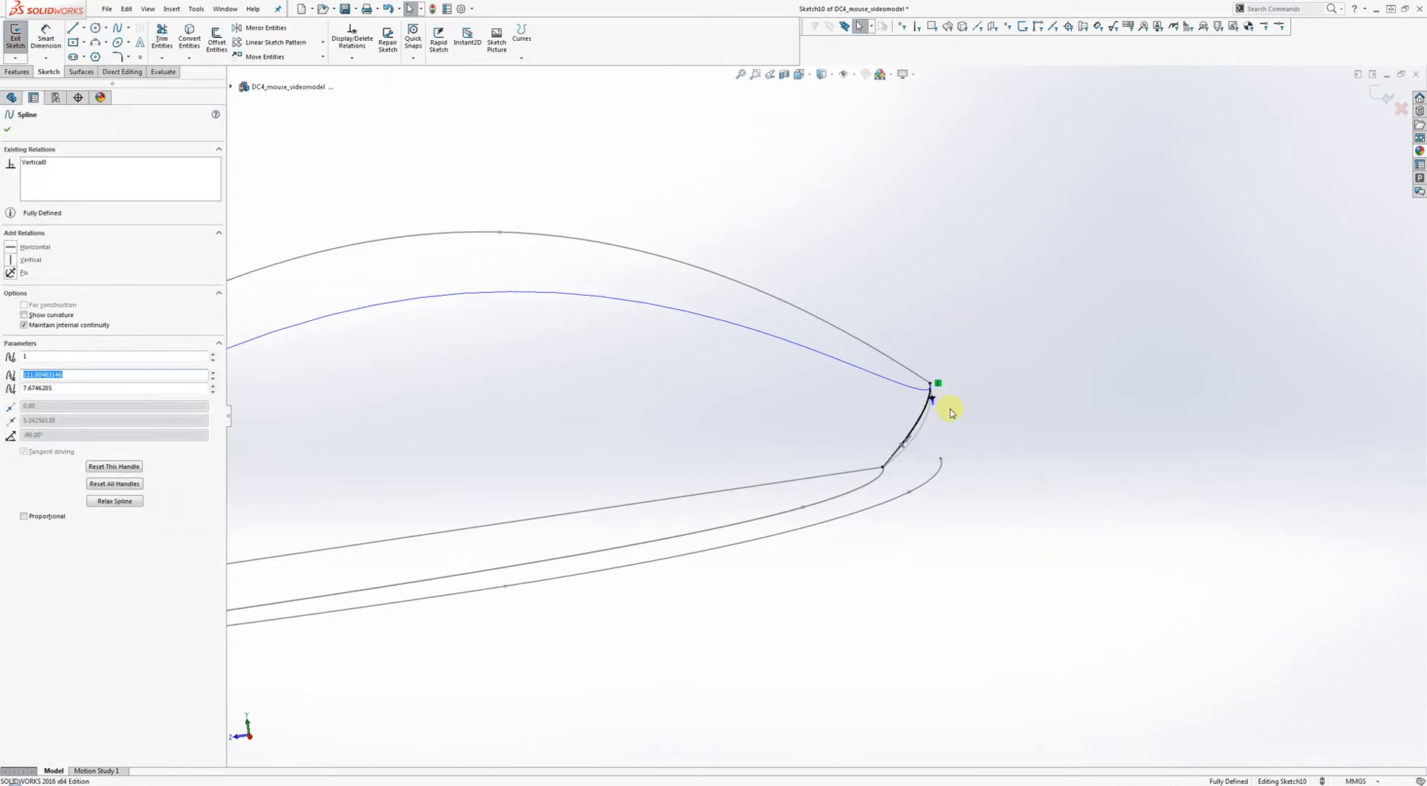
click(1087, 297)
click(1387, 90)
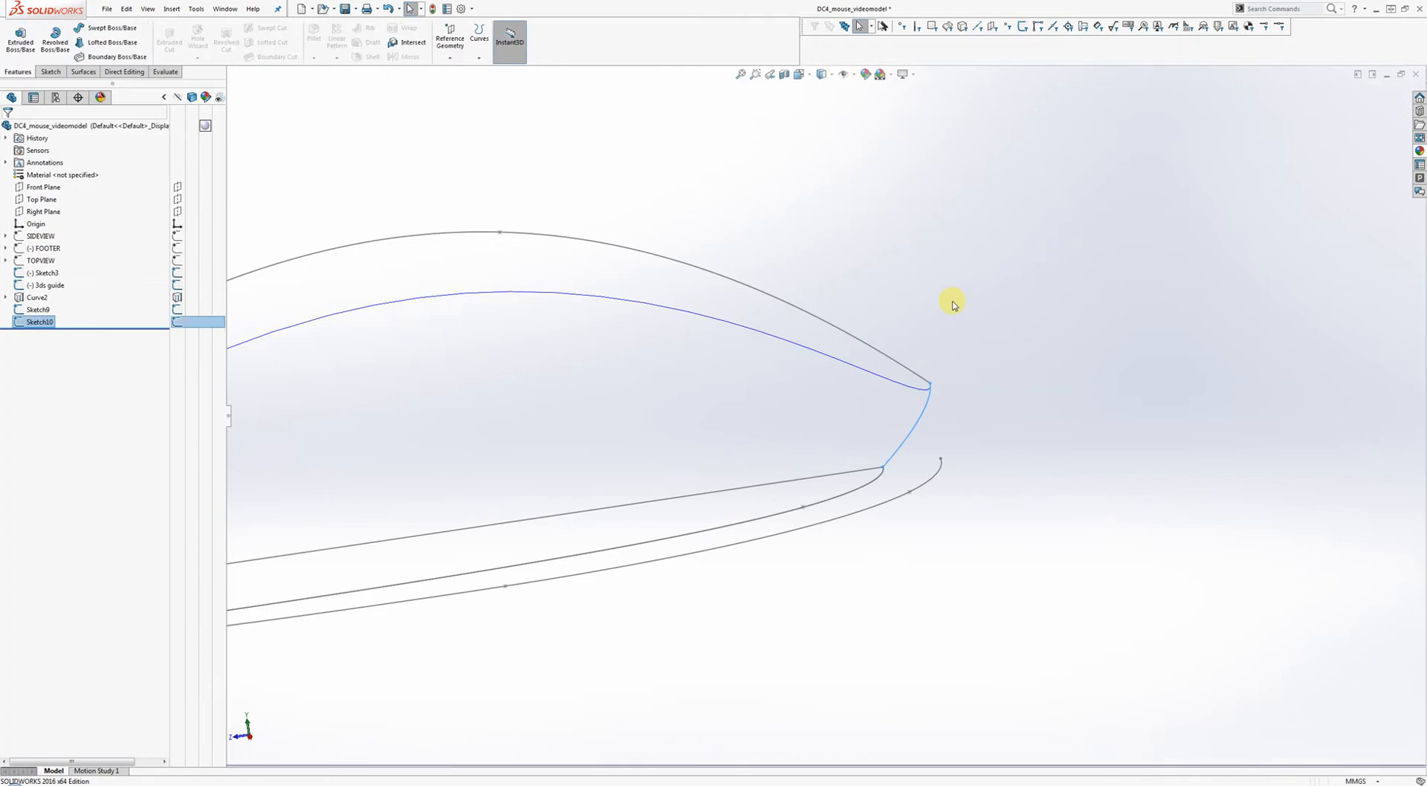
mouse_move(949, 302)
middle_down()
mouse_move(988, 353)
mouse_move(935, 343)
mouse_move(1011, 322)
middle_up()
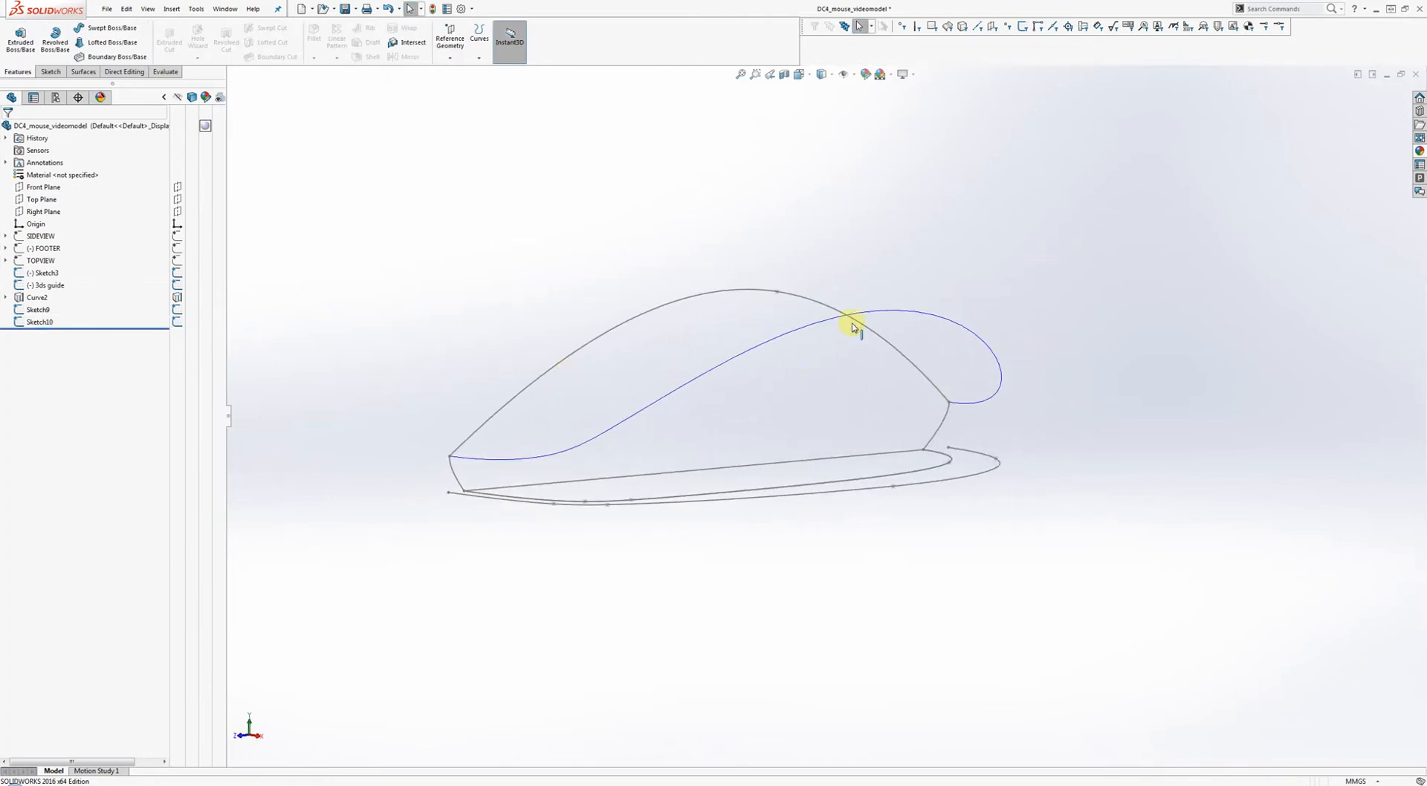
middle_drag(864, 390, 856, 414)
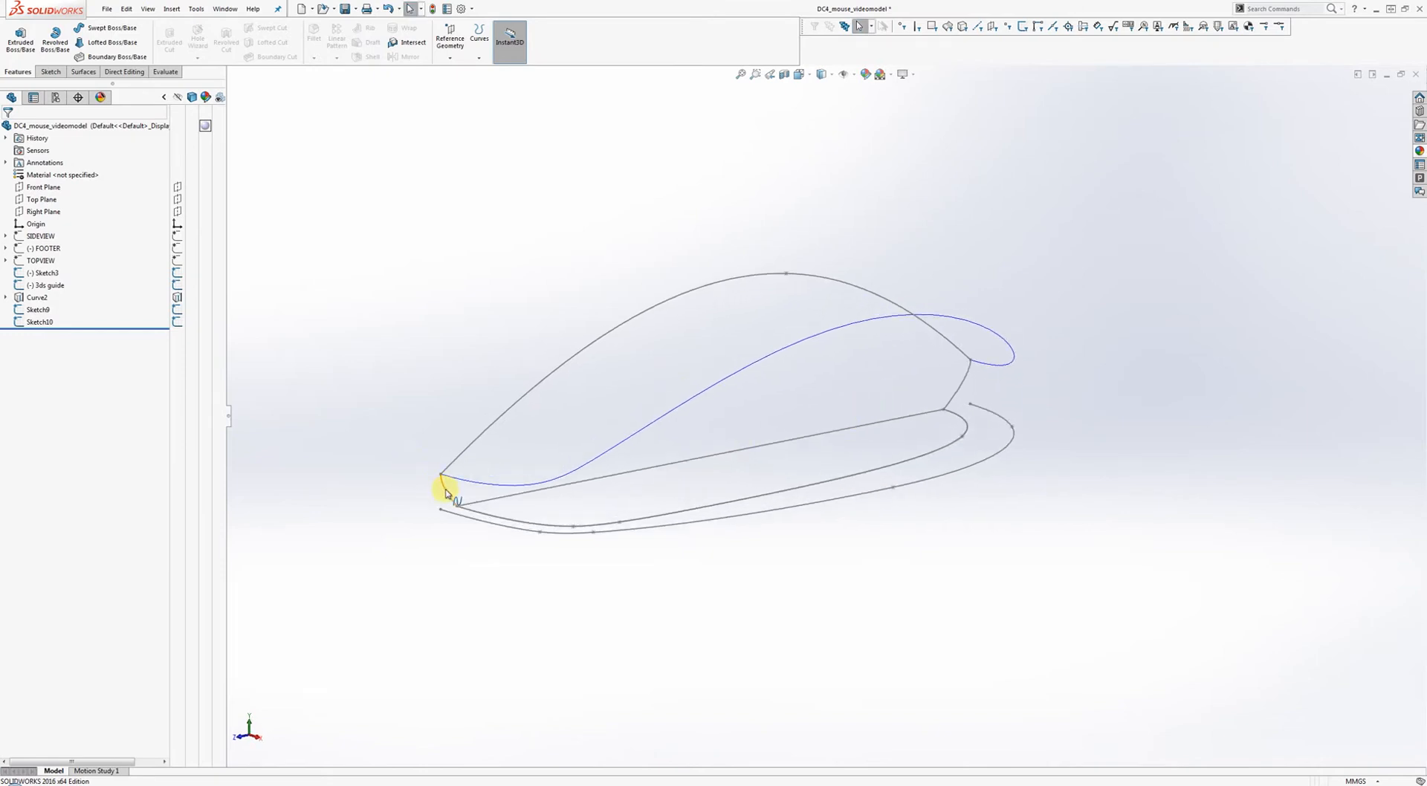
click(969, 321)
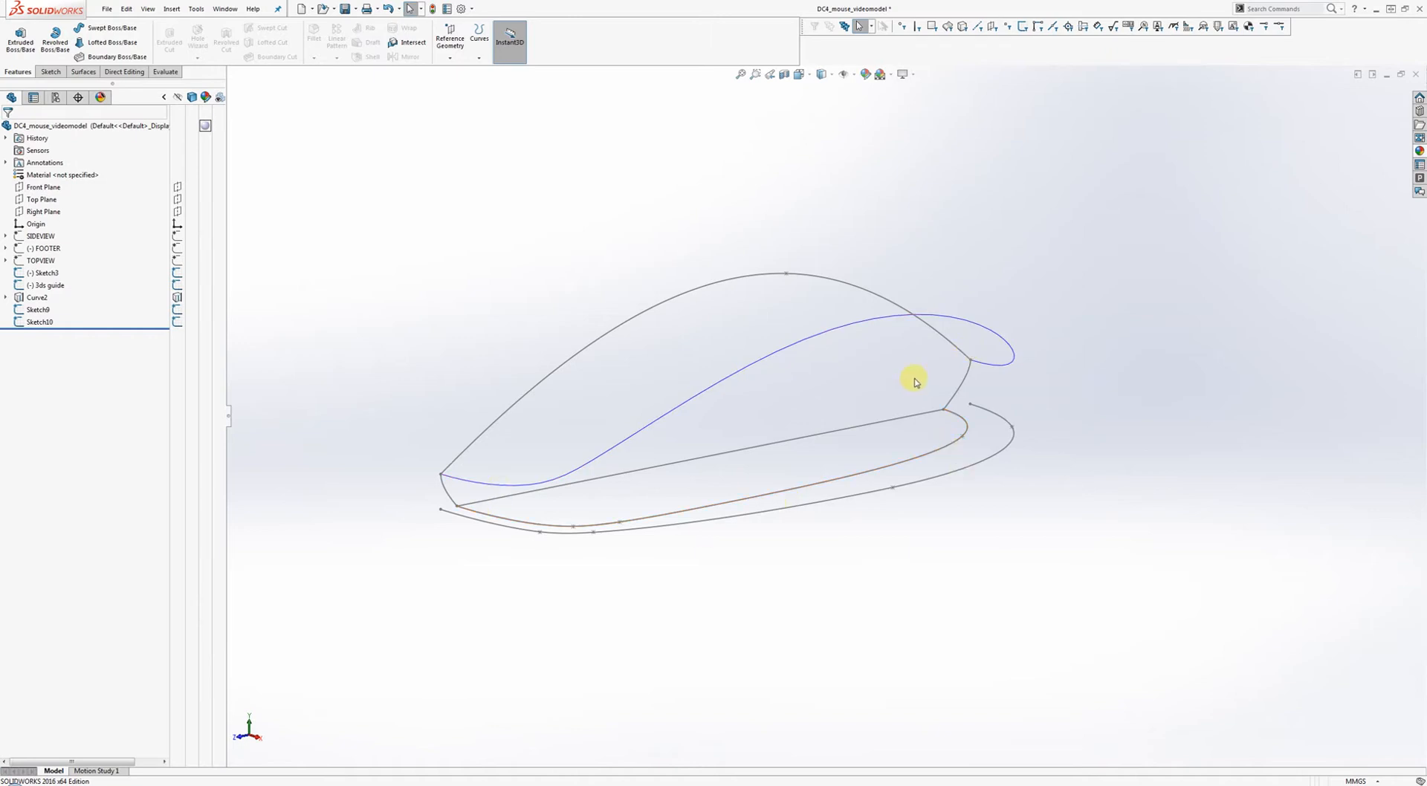
scroll(907, 383, up, 3)
mouse_move(880, 391)
middle_down()
mouse_move(898, 284)
mouse_move(926, 315)
mouse_move(911, 404)
mouse_move(879, 426)
mouse_move(902, 305)
middle_up()
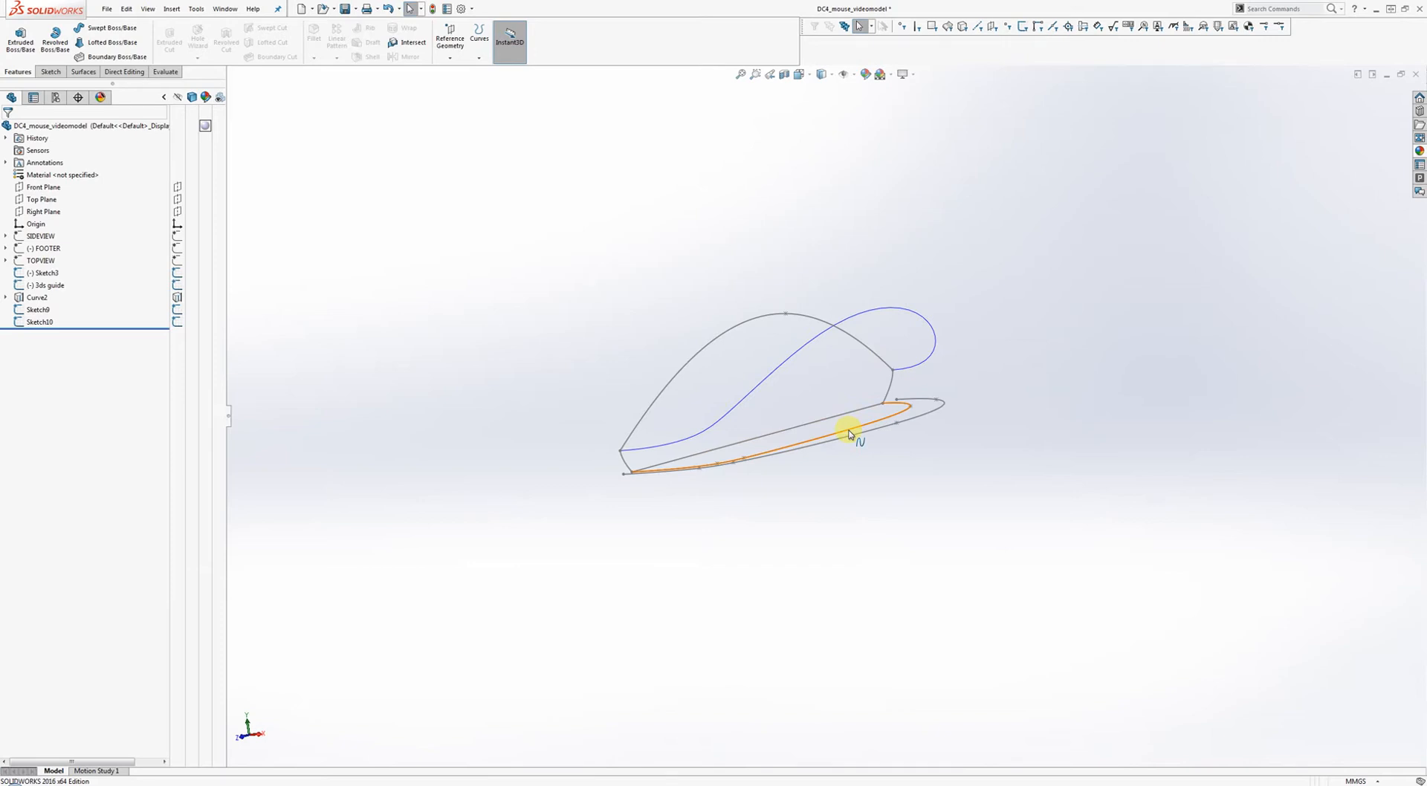
mouse_move(825, 387)
middle_down()
mouse_move(806, 445)
mouse_move(850, 408)
mouse_move(882, 332)
mouse_move(825, 372)
mouse_move(805, 411)
mouse_move(859, 383)
middle_up()
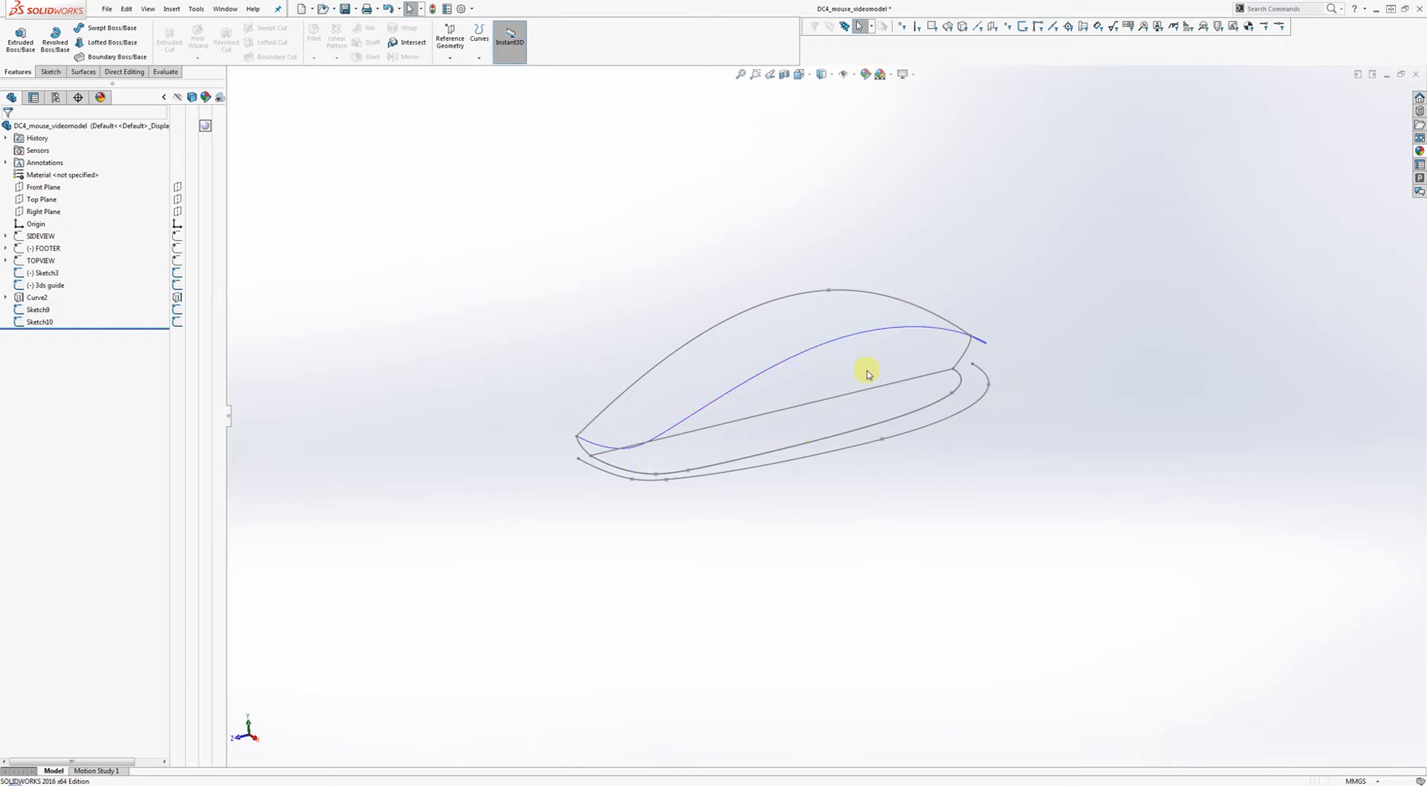
mouse_move(928, 382)
middle_down()
mouse_move(905, 426)
mouse_move(942, 349)
middle_up()
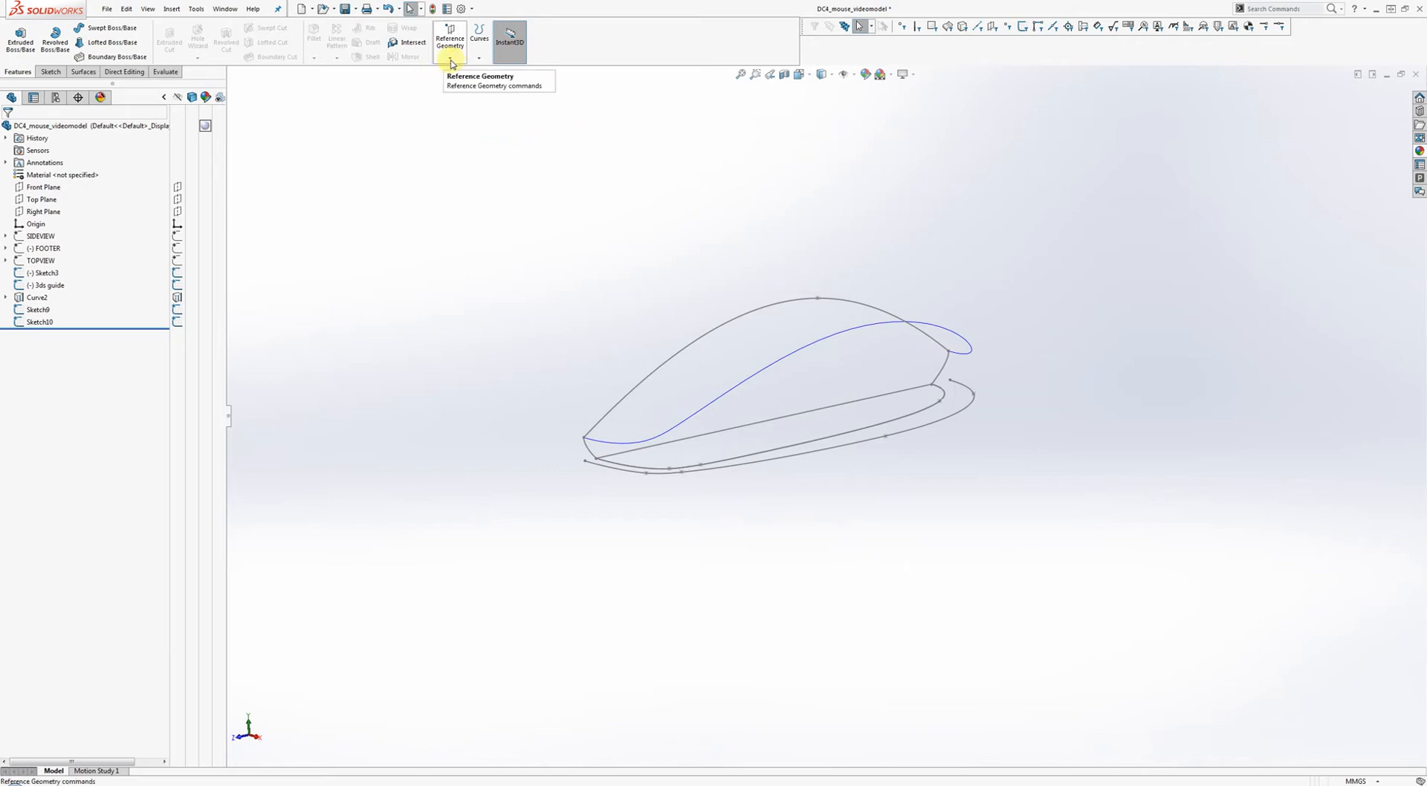
mouse_move(822, 290)
middle_down()
mouse_move(882, 408)
mouse_move(889, 491)
mouse_move(876, 491)
mouse_move(883, 465)
mouse_move(866, 466)
middle_up()
click(910, 429)
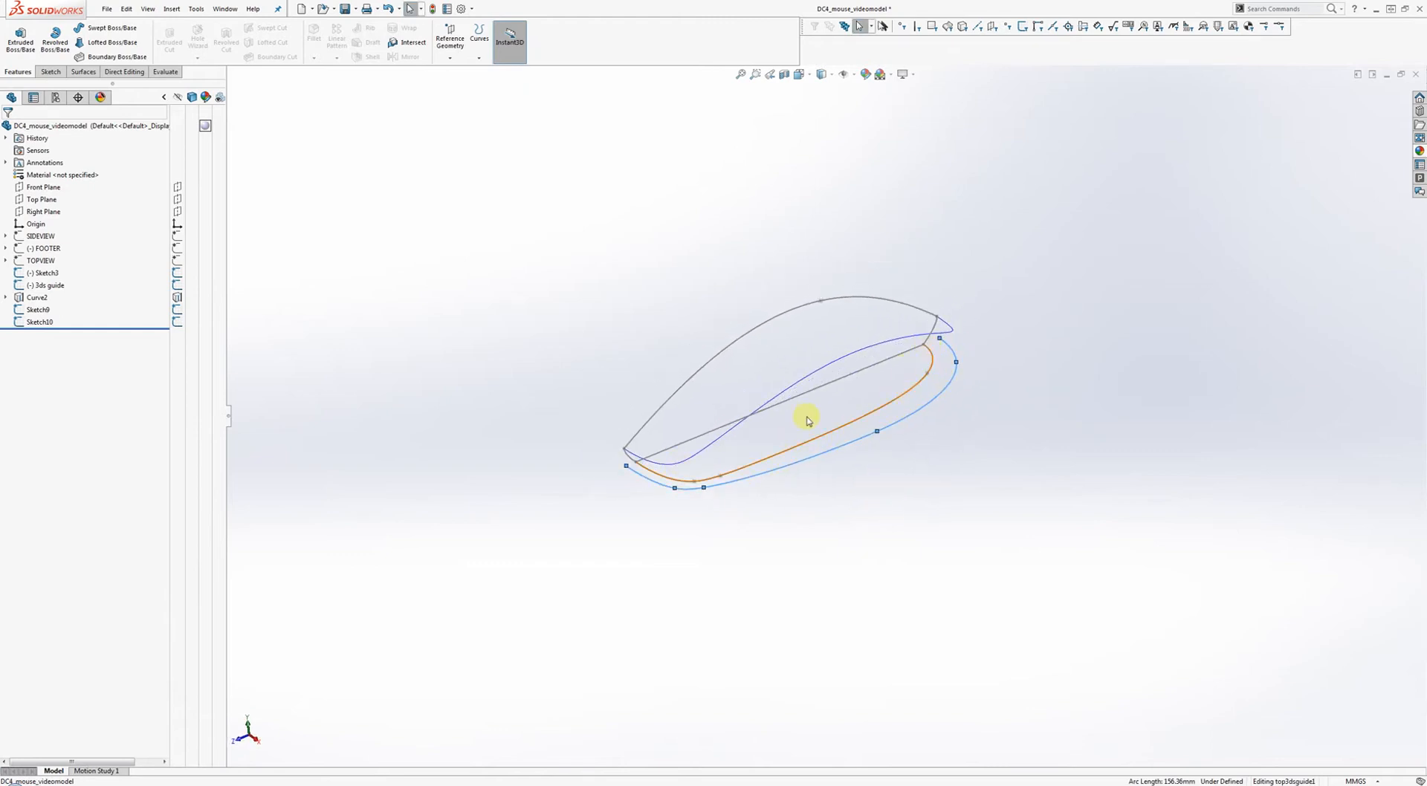
click(588, 224)
Create Plane4 perpendicular to the outer base spline, passing through Point3.
click(451, 63)
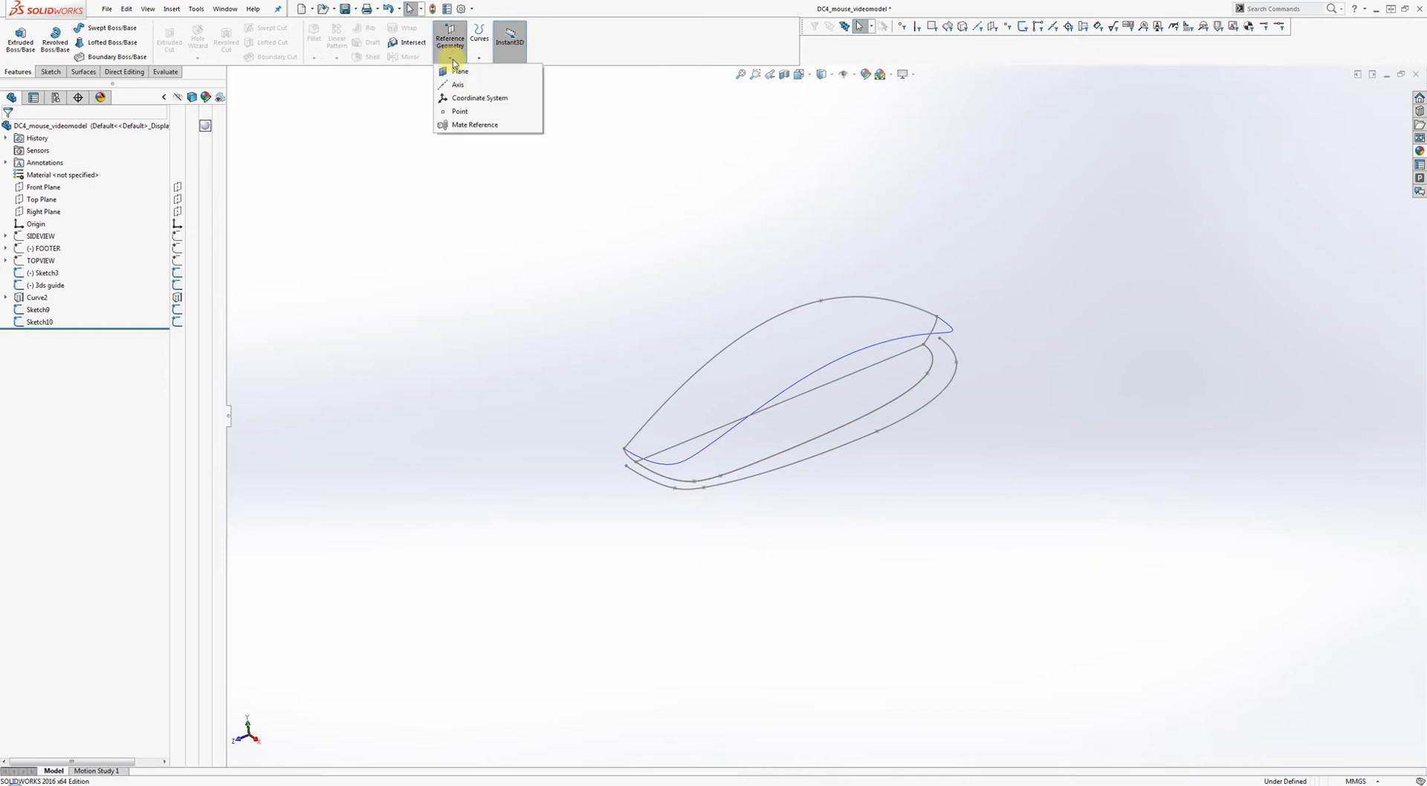
click(463, 72)
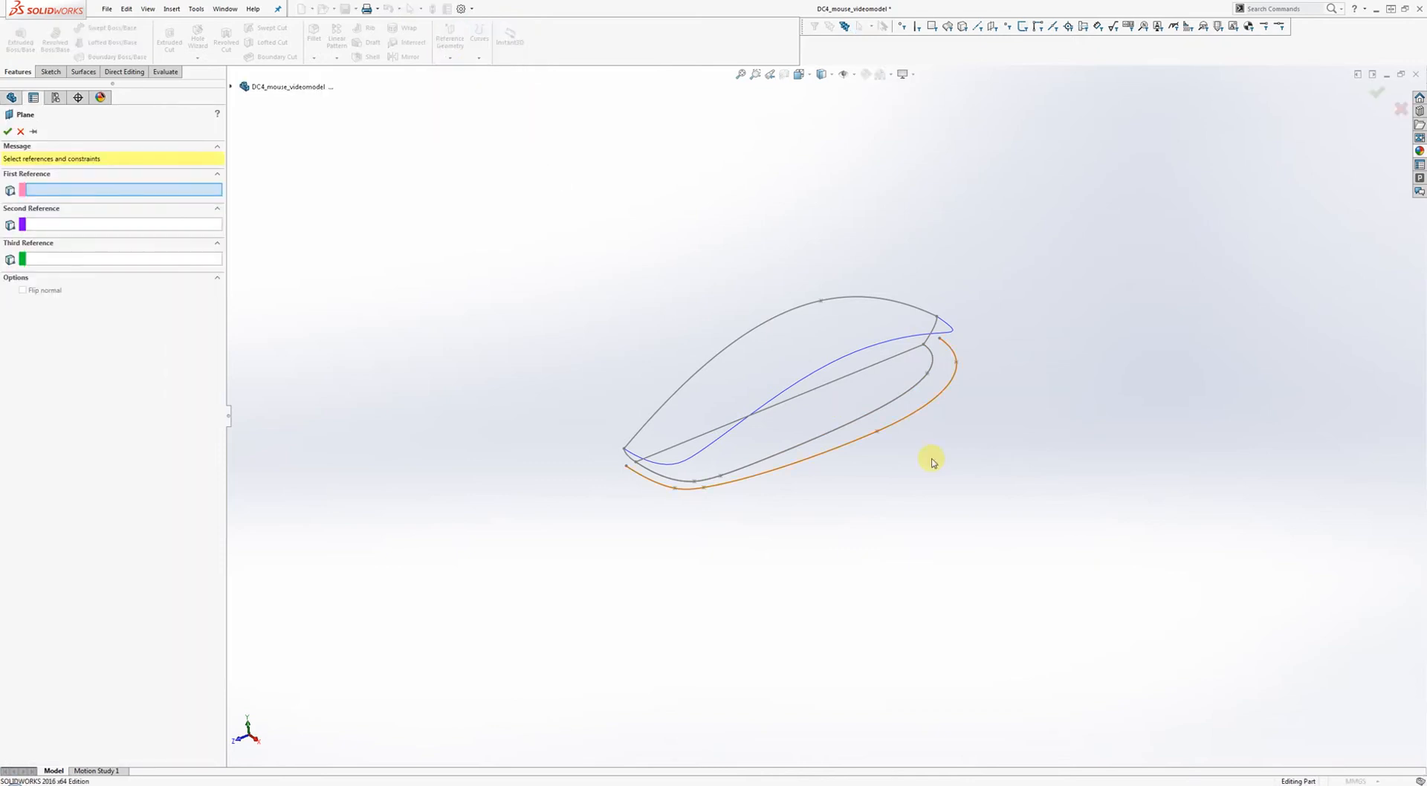
click(902, 419)
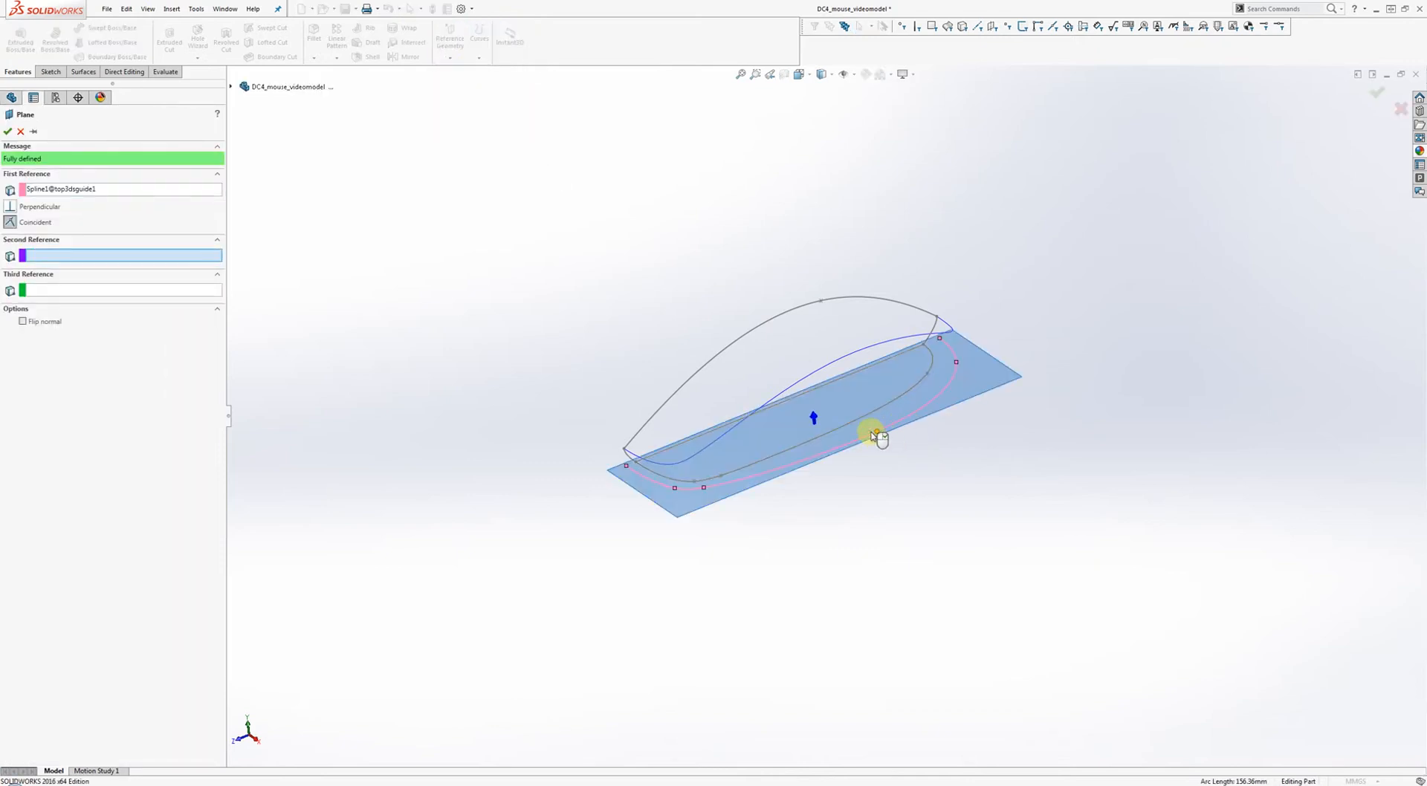
click(877, 433)
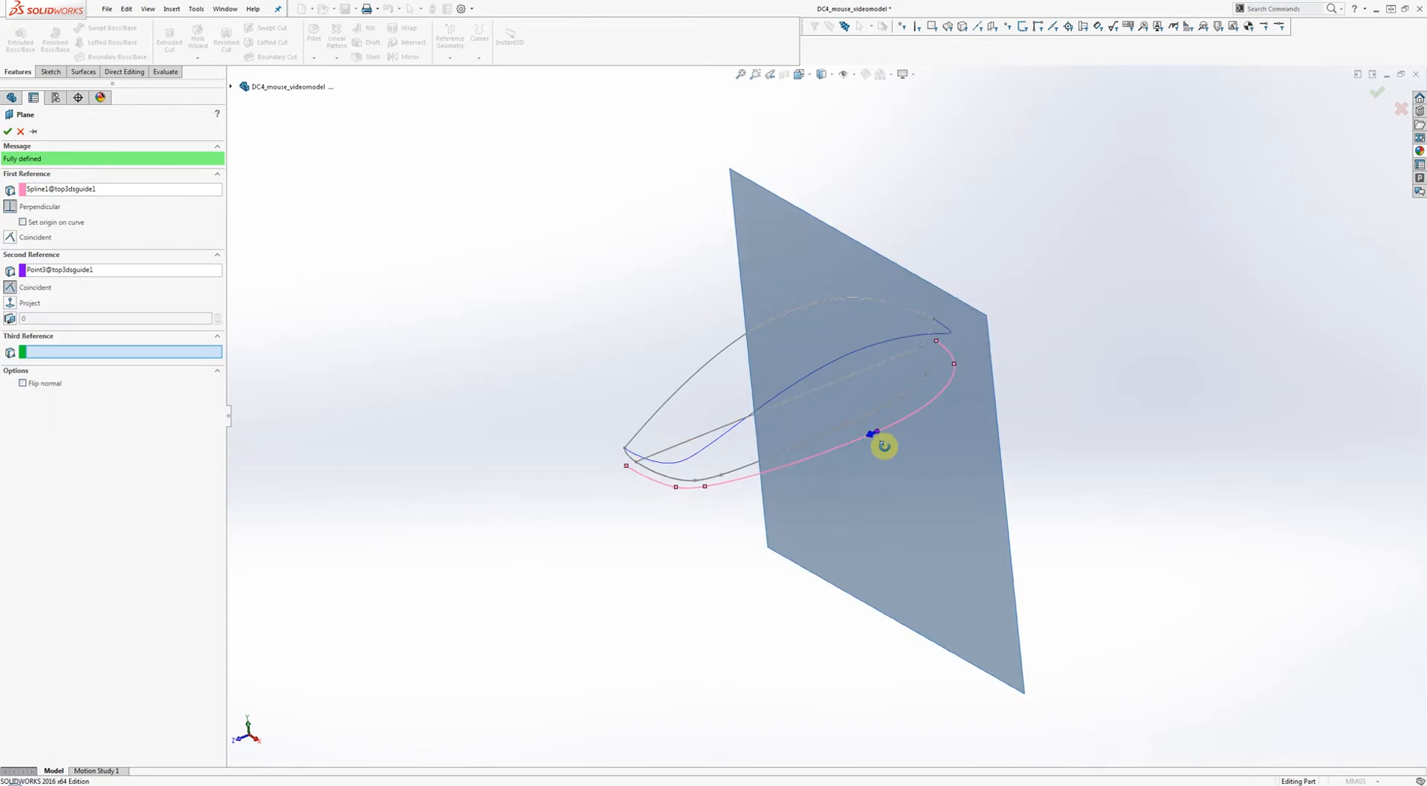
mouse_move(882, 446)
middle_down()
mouse_move(921, 353)
mouse_move(825, 382)
mouse_move(796, 379)
mouse_move(794, 348)
mouse_move(860, 325)
mouse_move(879, 391)
mouse_move(869, 481)
mouse_move(896, 448)
middle_up()
right_click(896, 449)
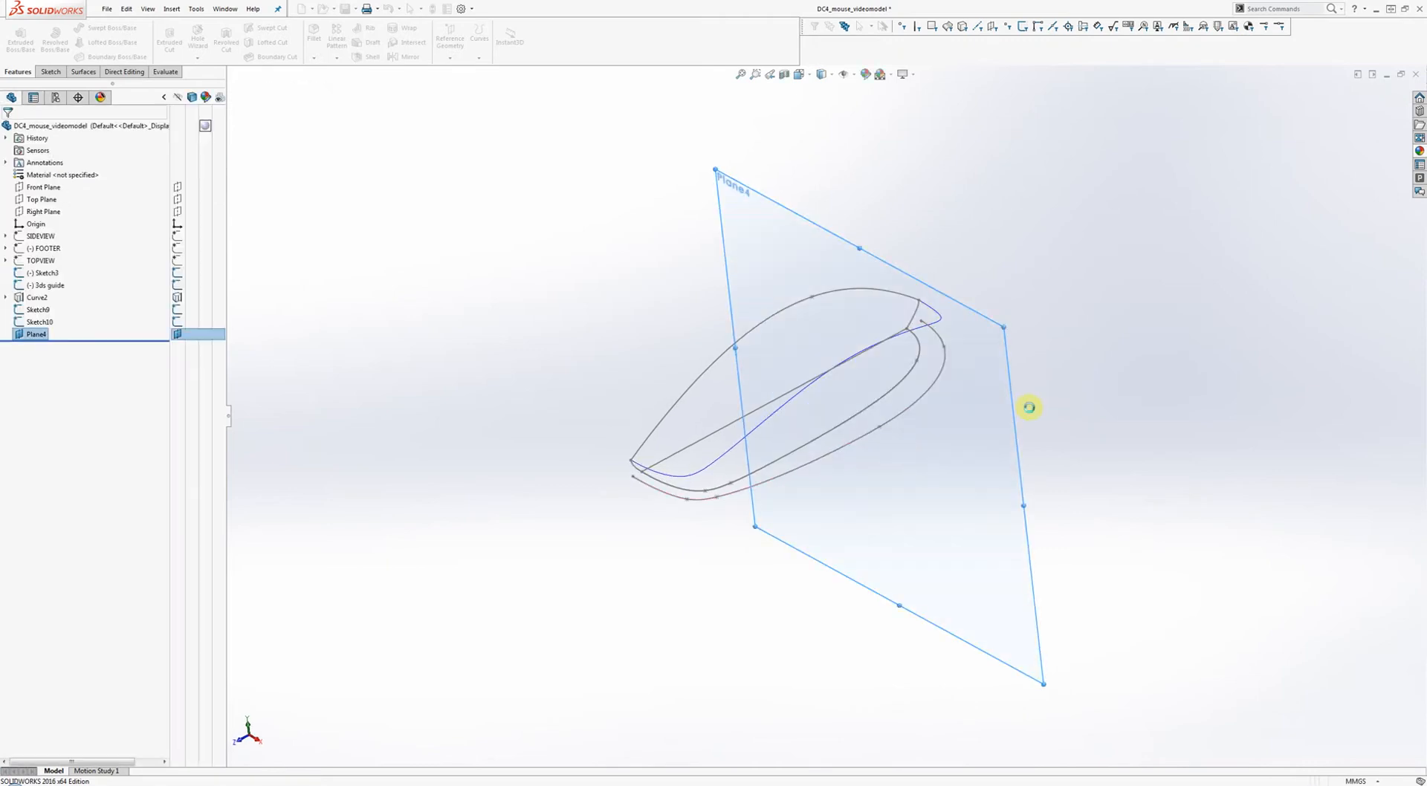
right_click(962, 378)
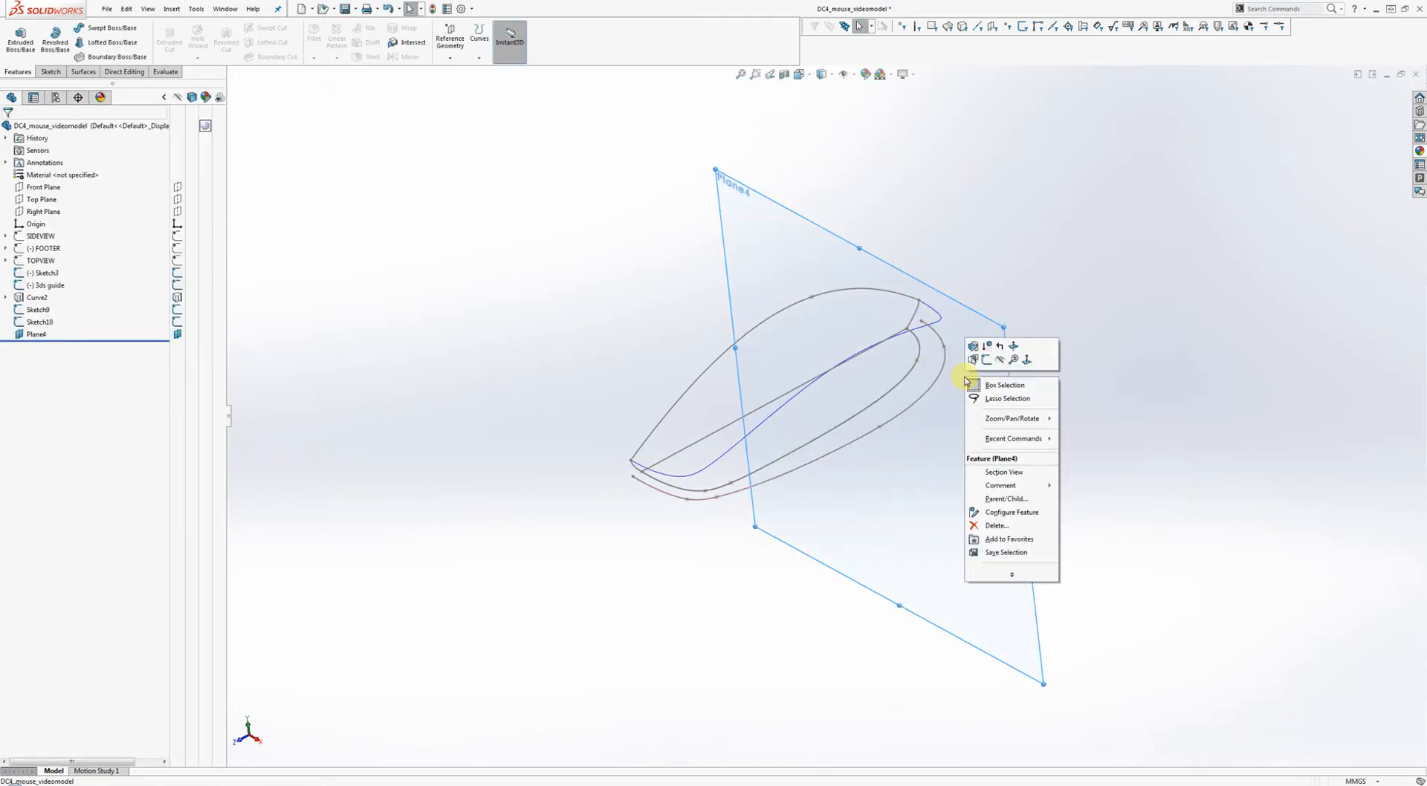
Start a sketch on Plane4 and draw a spline from the base outline up toward the guide curve.
click(977, 372)
right_drag(923, 445, 963, 446)
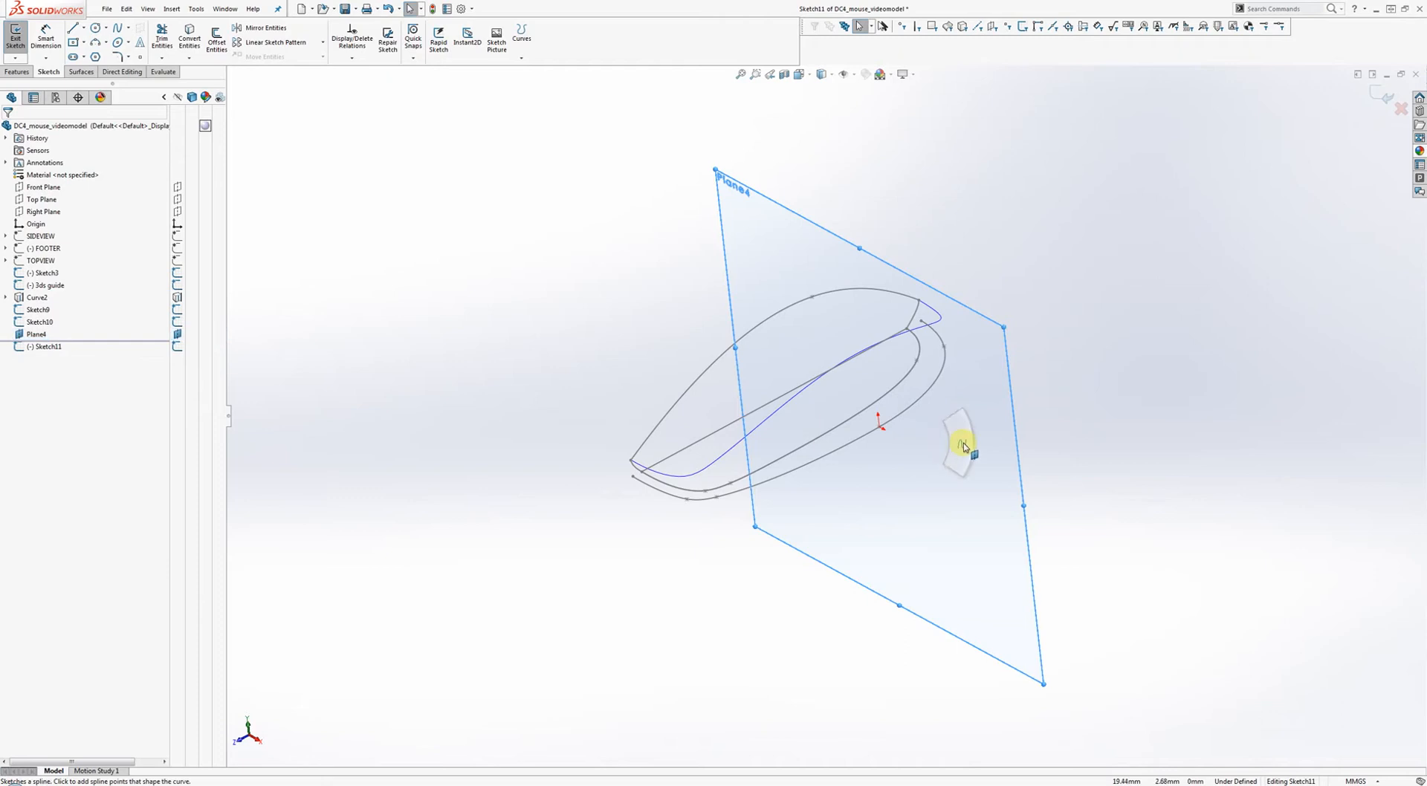
middle_drag(927, 450, 991, 366)
click(877, 353)
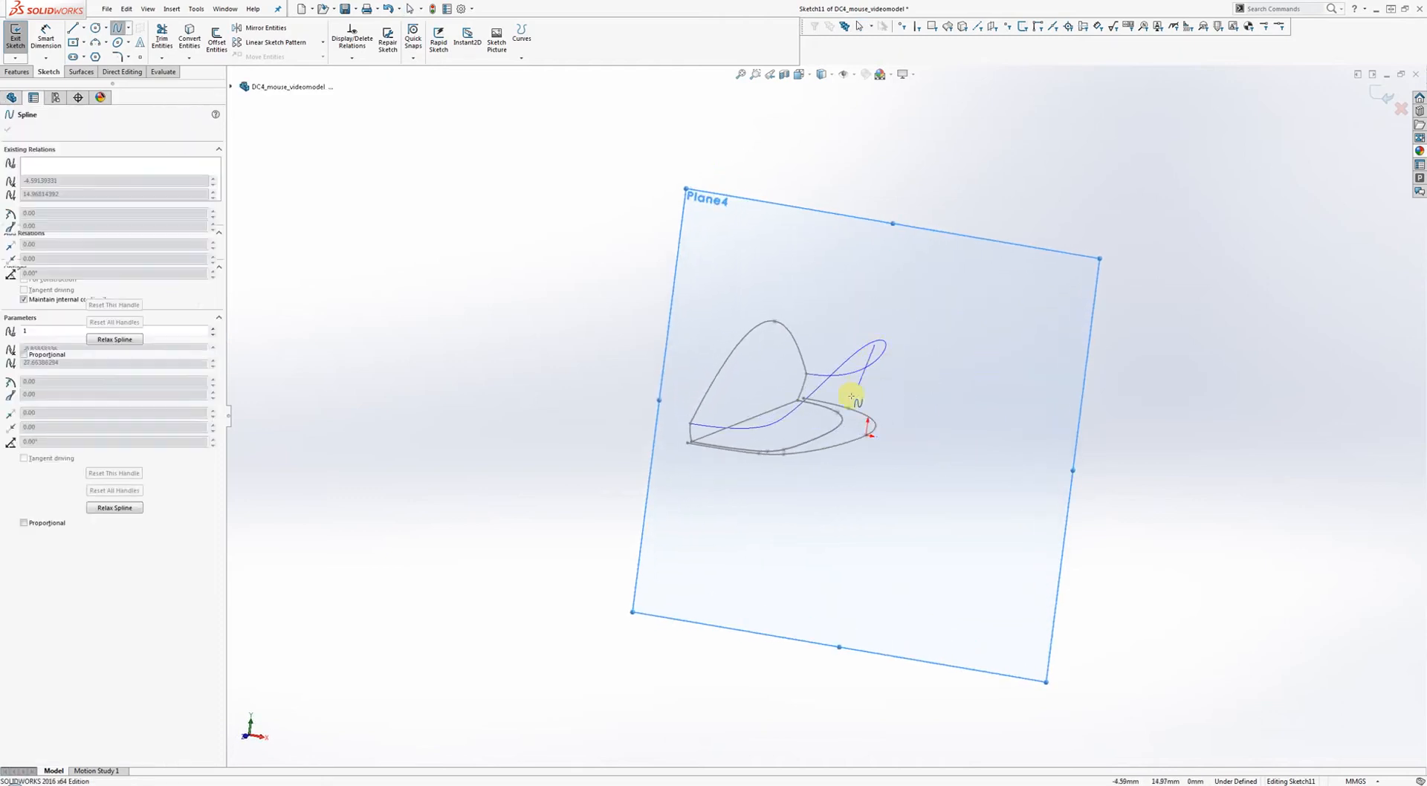
right_click(861, 425)
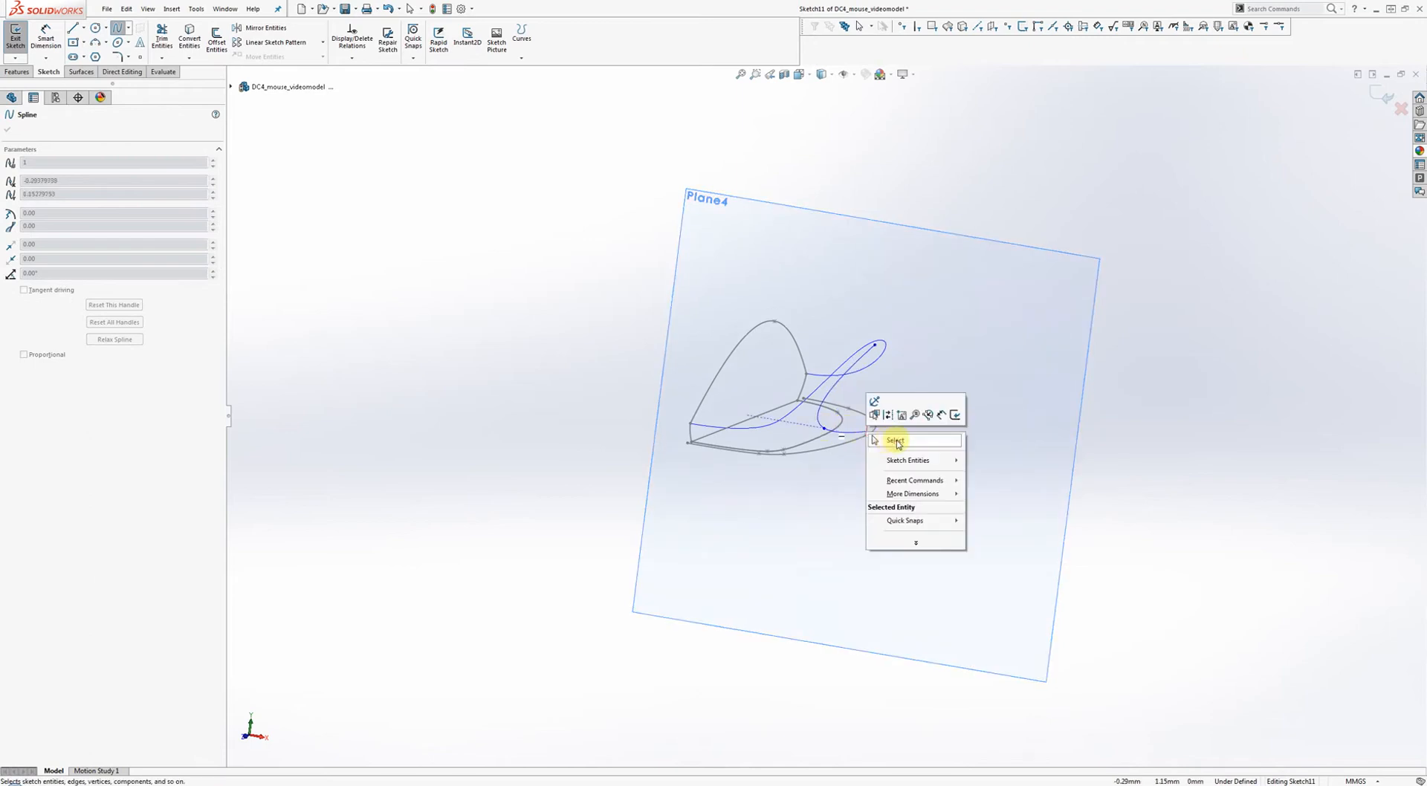
click(901, 445)
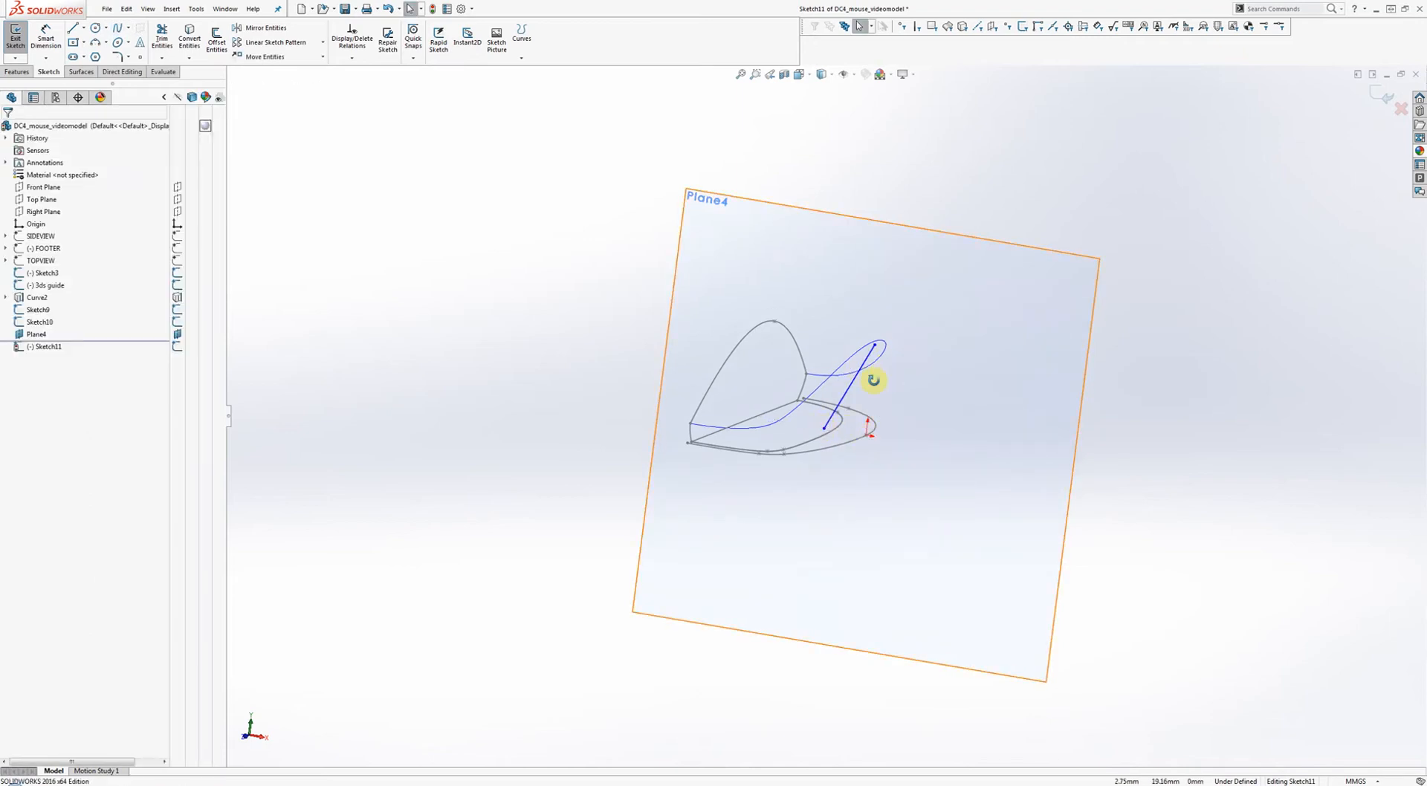
scroll(862, 375, down, 5)
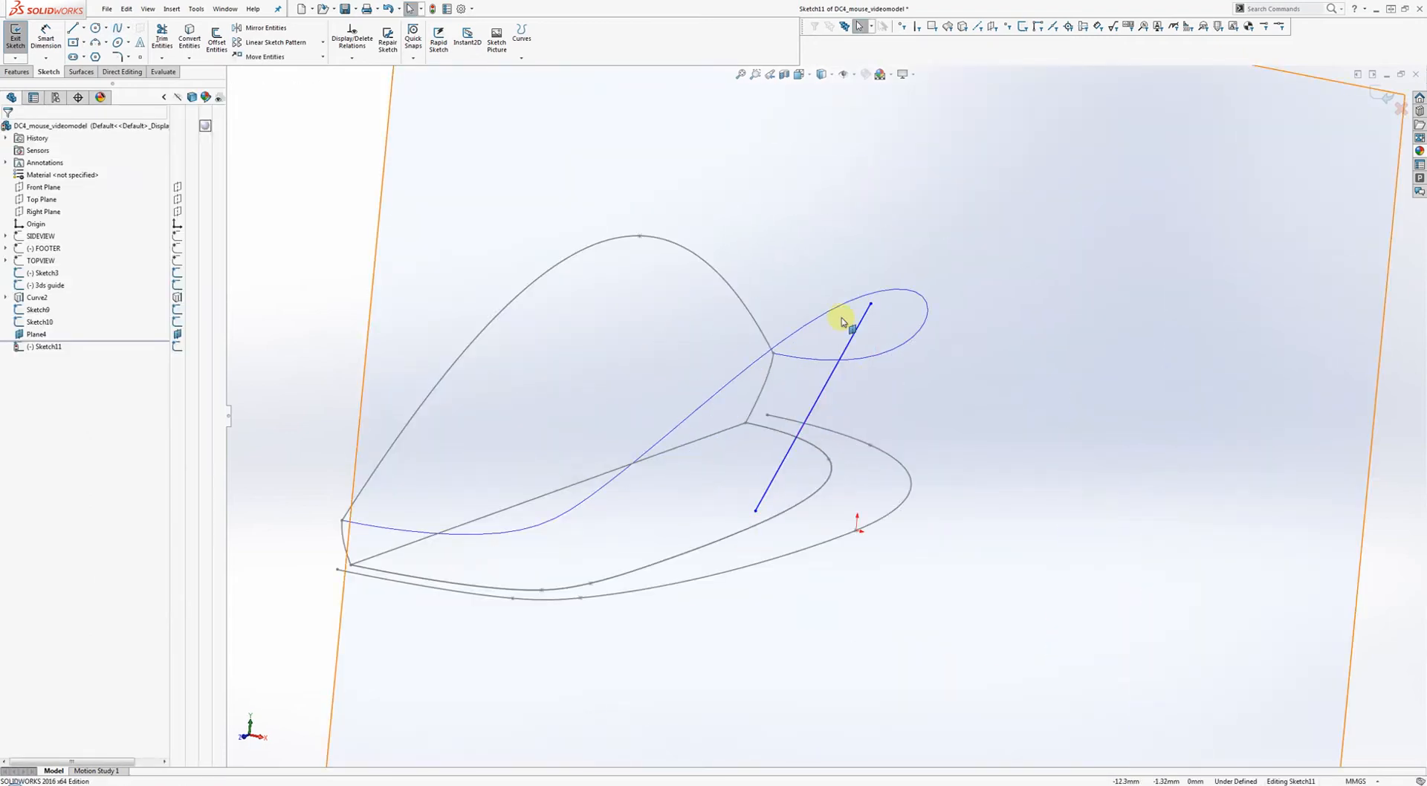
Pierce the spline's top endpoint onto the top guide curve and make its lower endpoint coincident with the bottom curve.
click(882, 312)
ctrl+click(901, 291)
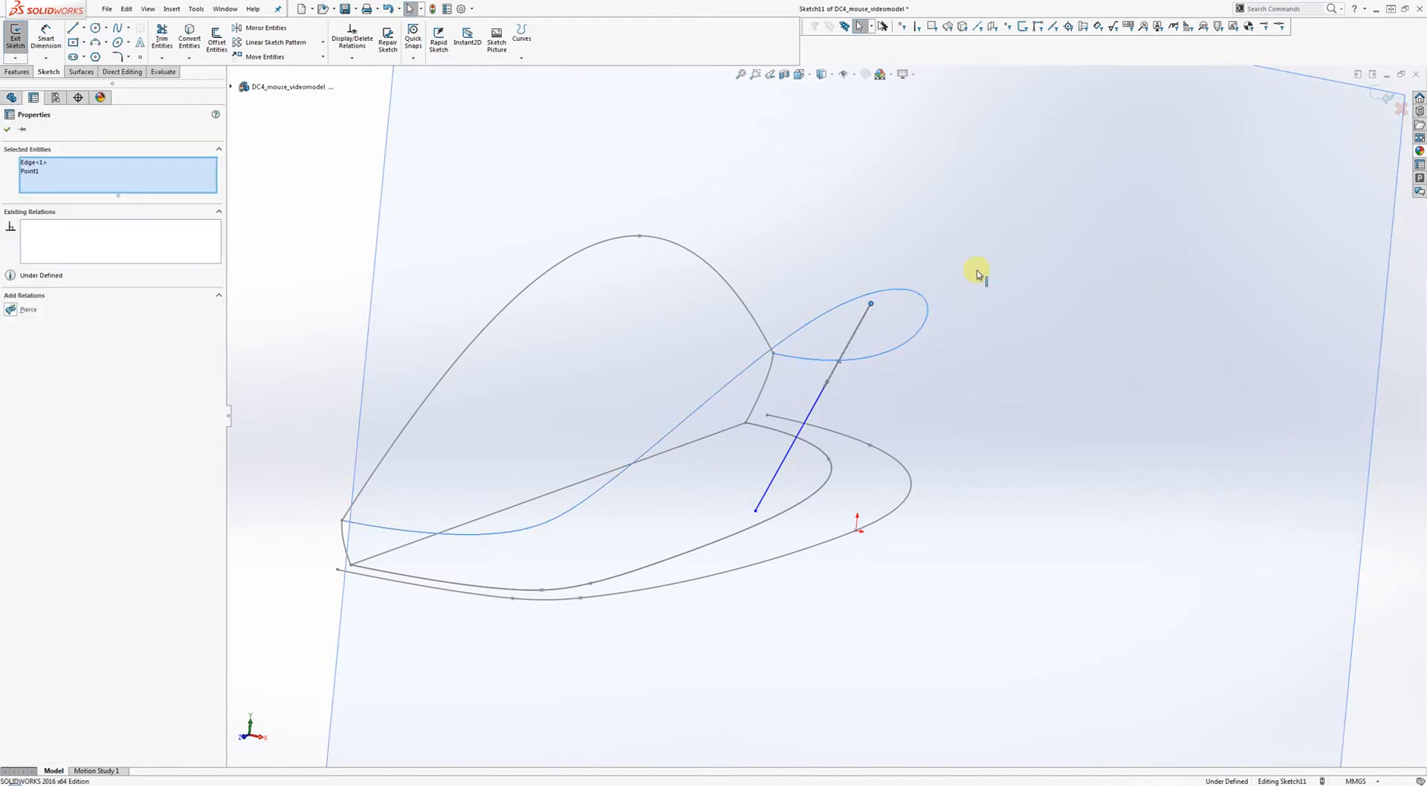
click(927, 237)
key(Escape)
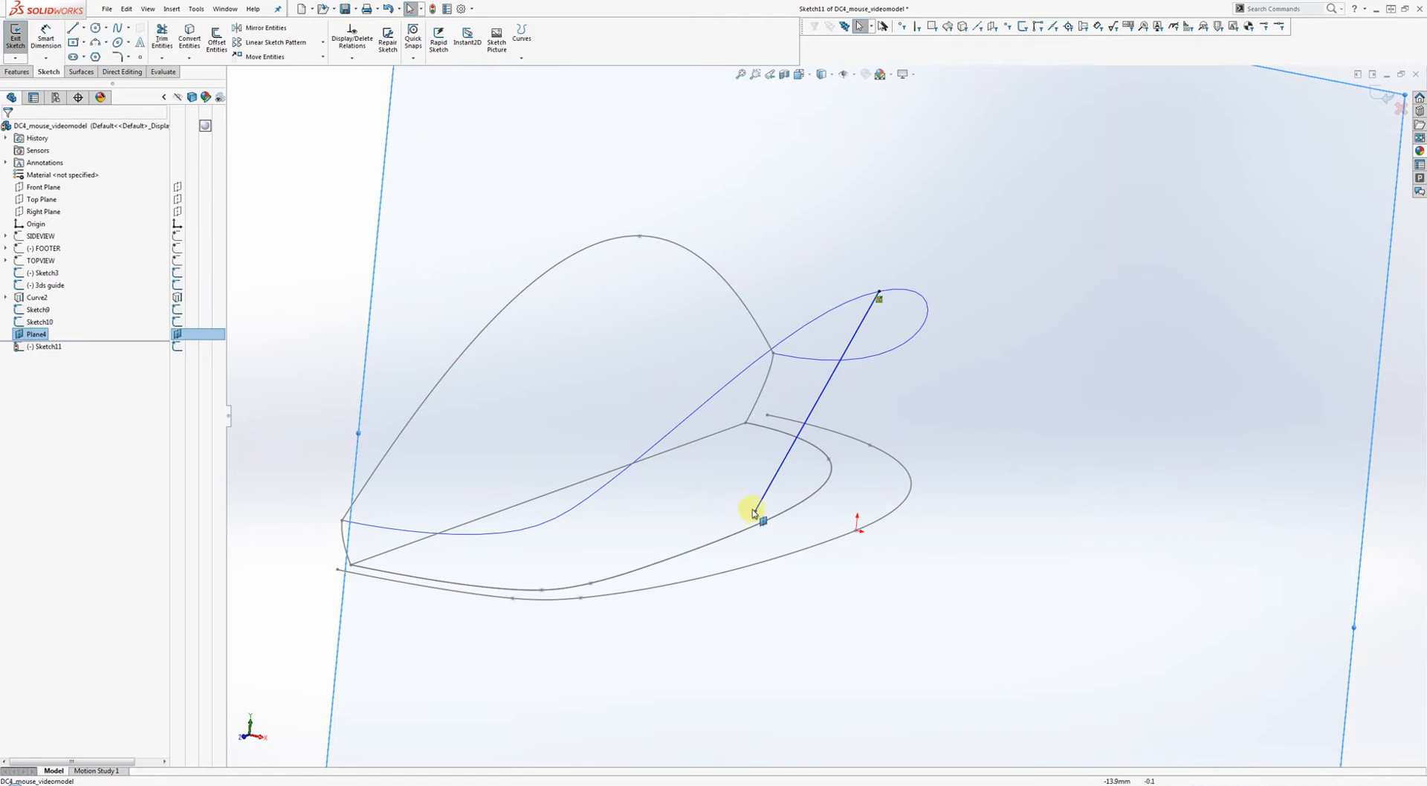
click(757, 510)
ctrl+click(758, 527)
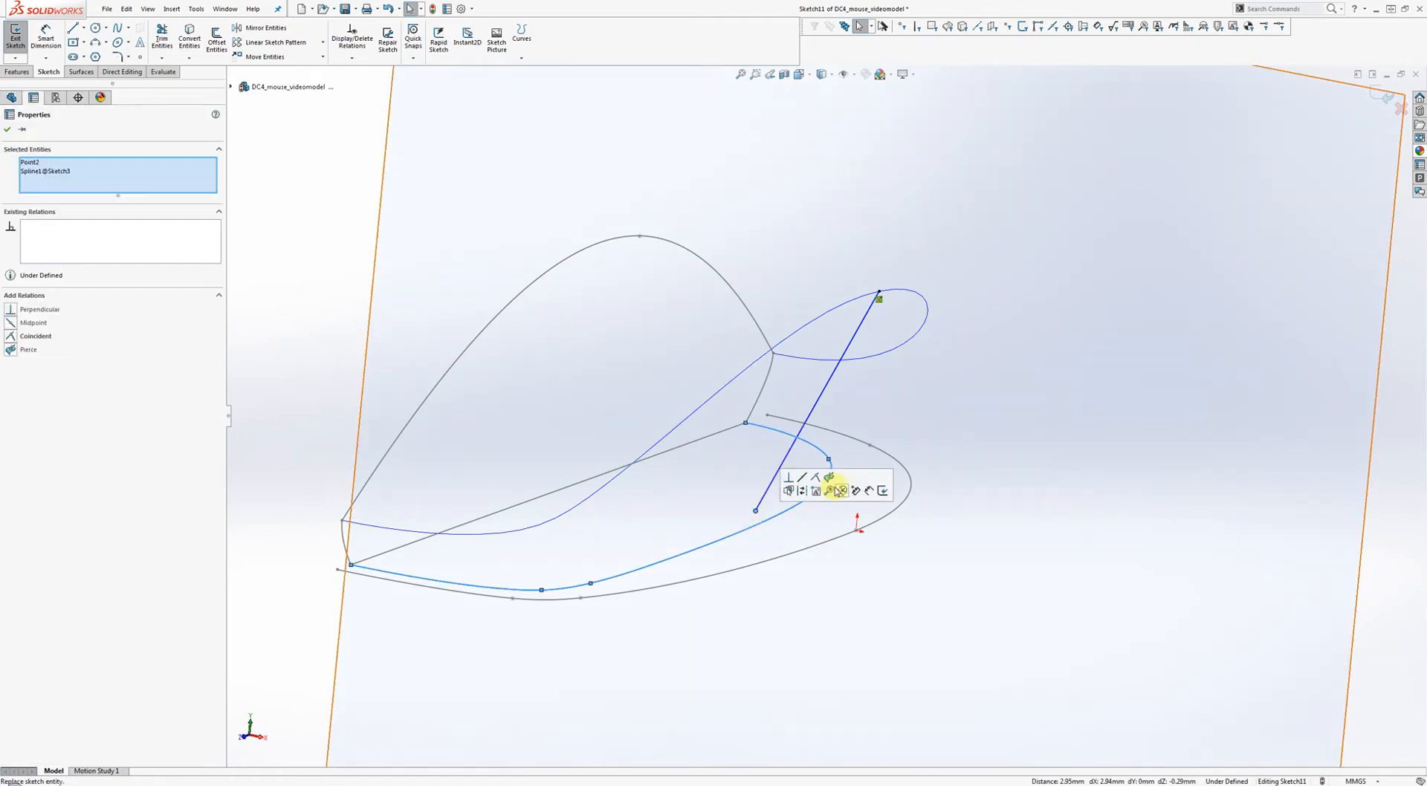
click(822, 486)
key(Escape)
Make the spline's top tangent vertical, check the curve from several angles, and exit Sketch11.
click(855, 342)
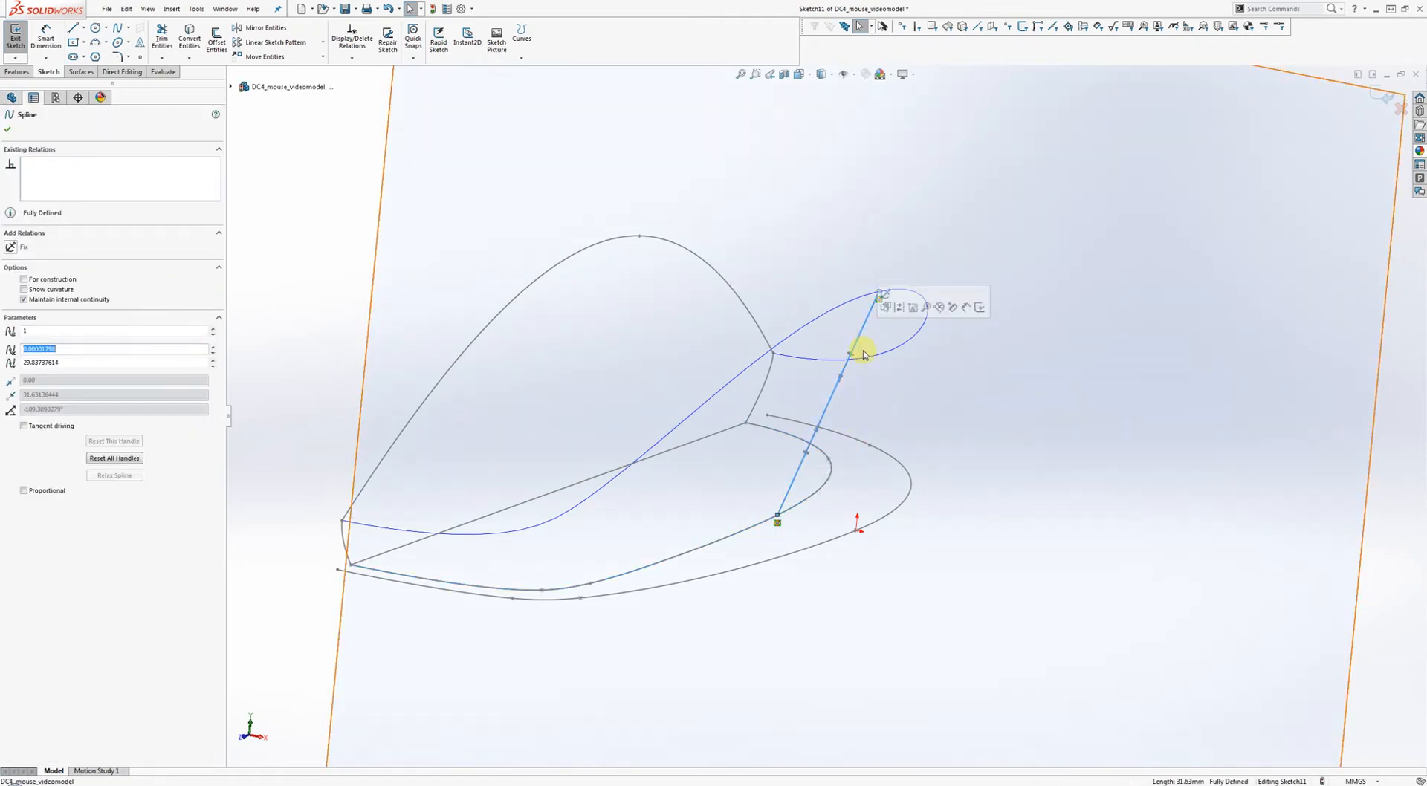
right_click(852, 357)
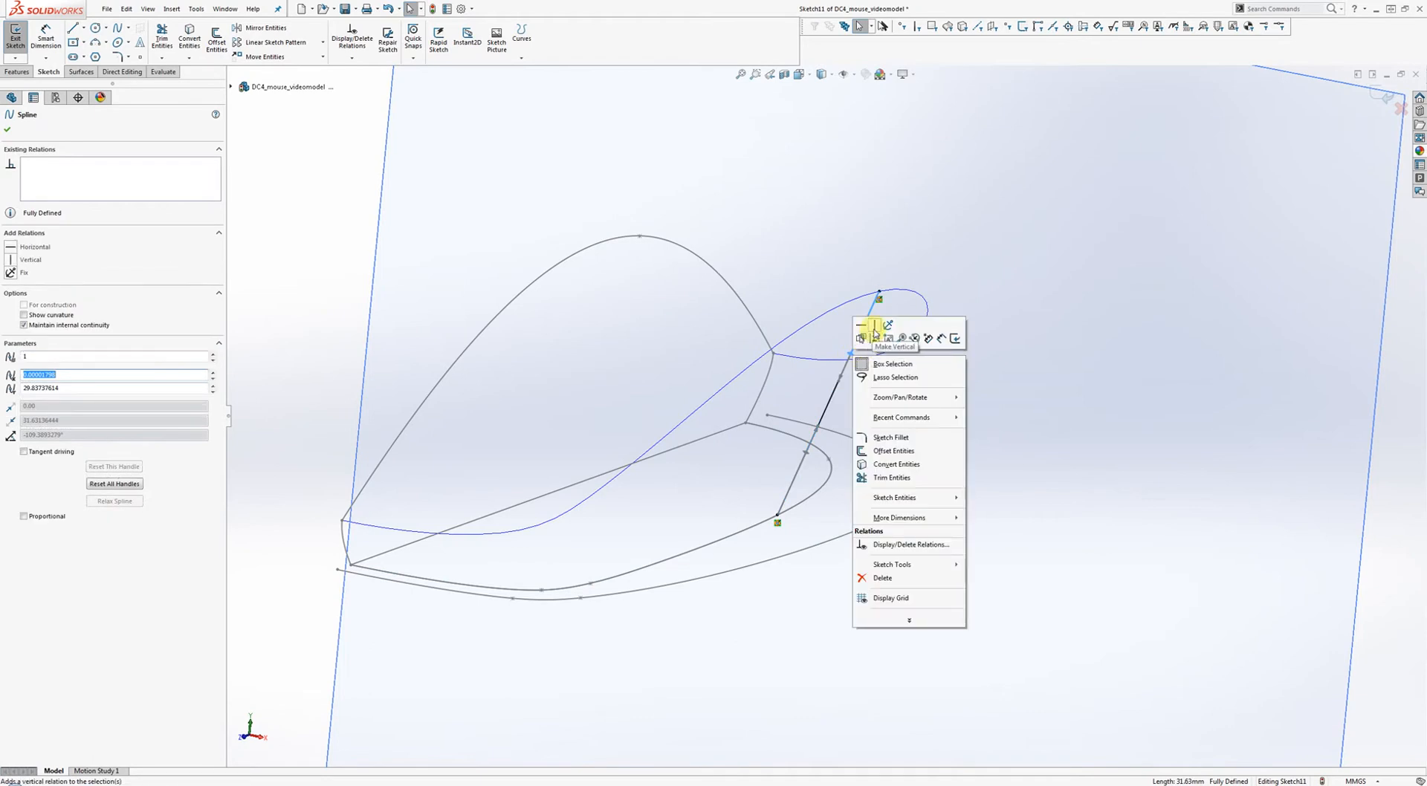
click(873, 330)
drag(868, 388, 878, 343)
click(884, 409)
mouse_move(886, 409)
middle_down()
mouse_move(923, 354)
mouse_move(898, 372)
mouse_move(834, 371)
middle_up()
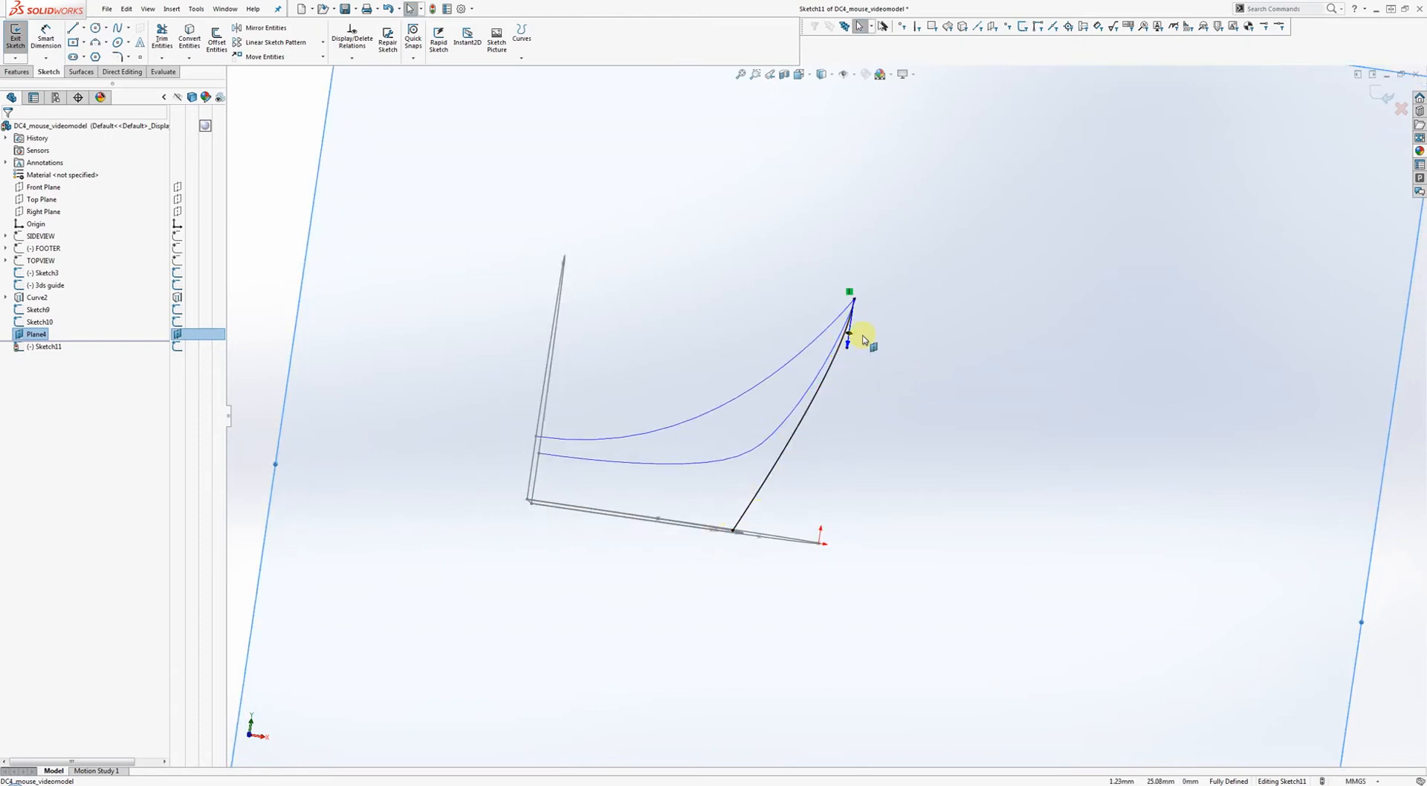
mouse_move(923, 365)
middle_down()
mouse_move(803, 417)
mouse_move(845, 385)
mouse_move(876, 395)
mouse_move(854, 433)
mouse_move(885, 386)
mouse_move(867, 385)
mouse_move(924, 387)
mouse_move(943, 353)
mouse_move(936, 375)
mouse_move(901, 373)
mouse_move(918, 305)
middle_up()
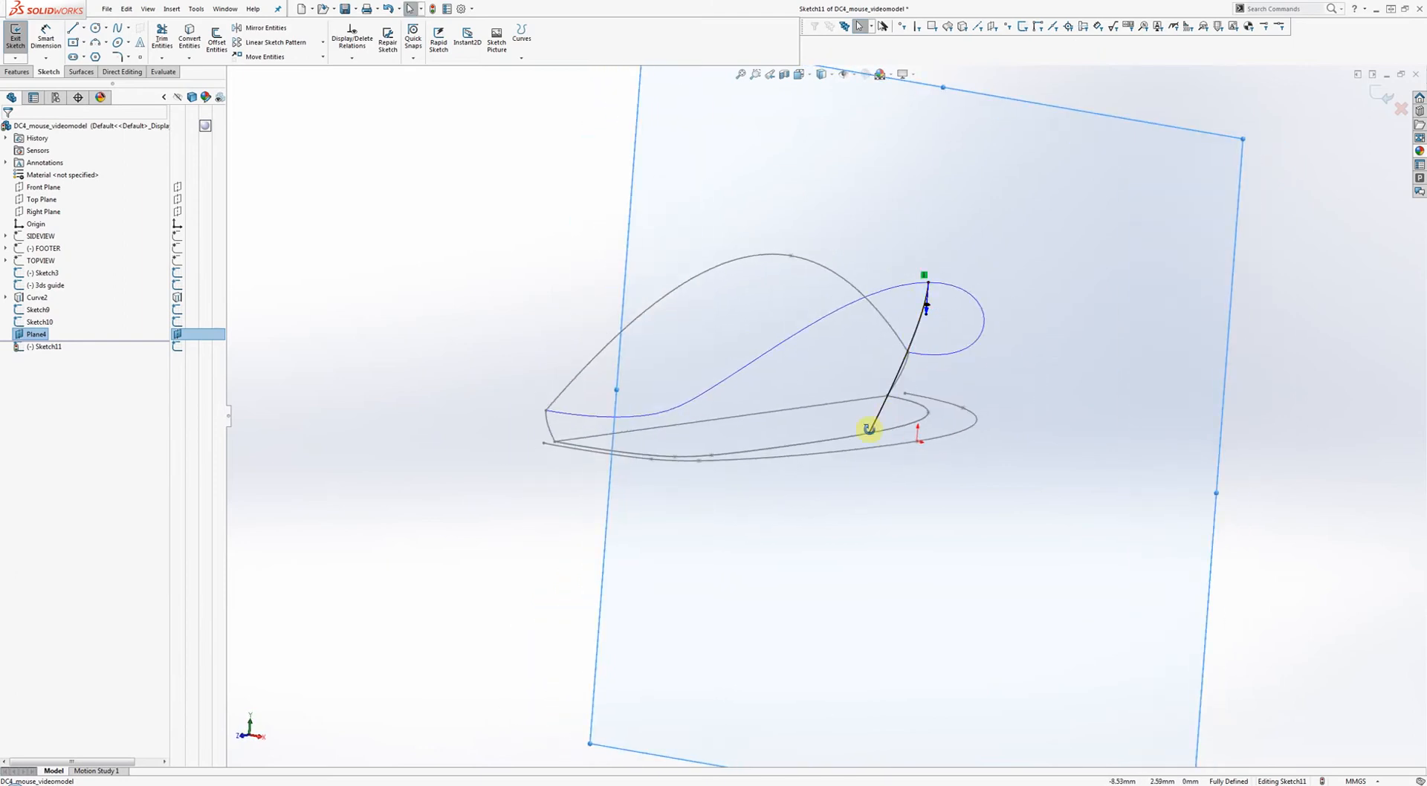
mouse_move(876, 433)
middle_down()
mouse_move(817, 457)
mouse_move(901, 401)
mouse_move(952, 419)
mouse_move(984, 391)
middle_up()
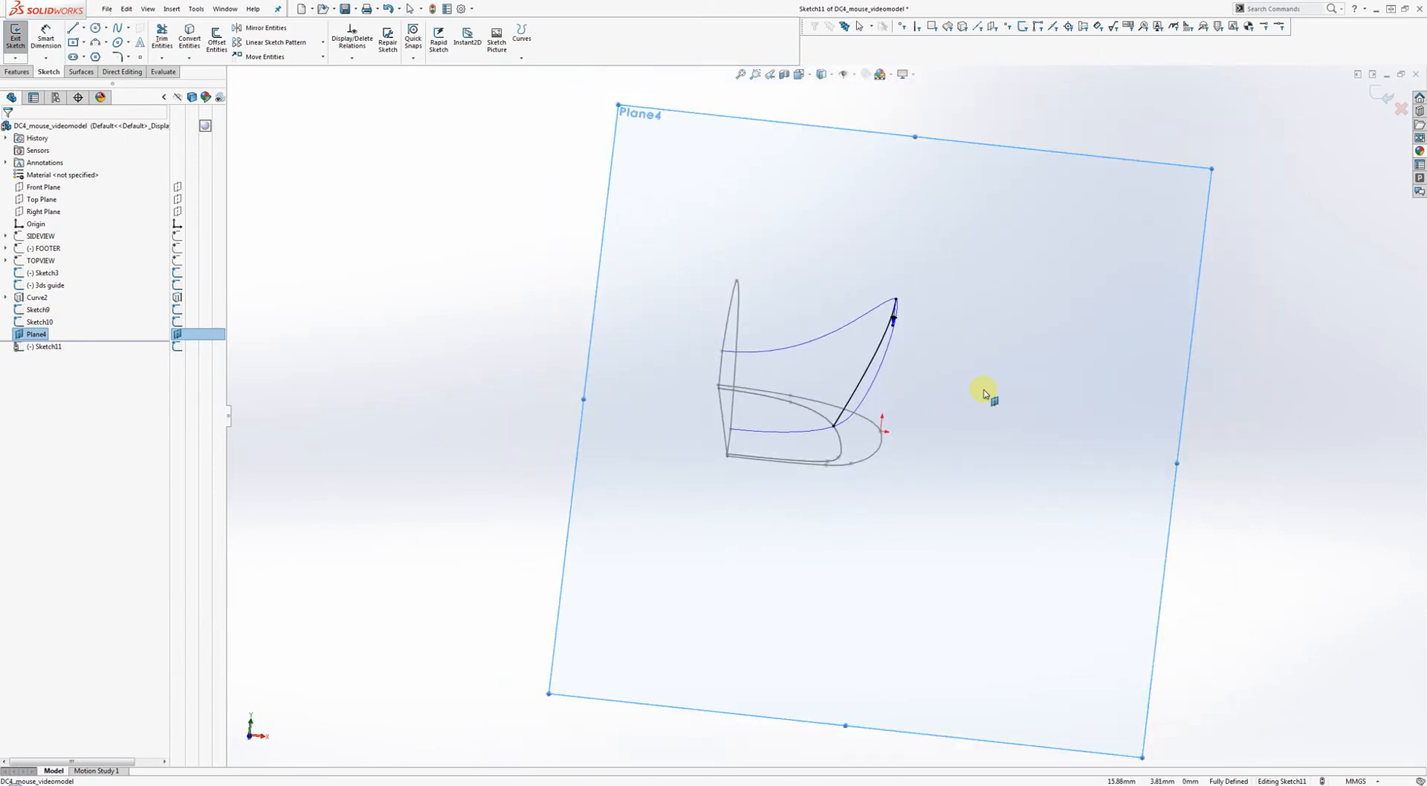
click(1381, 99)
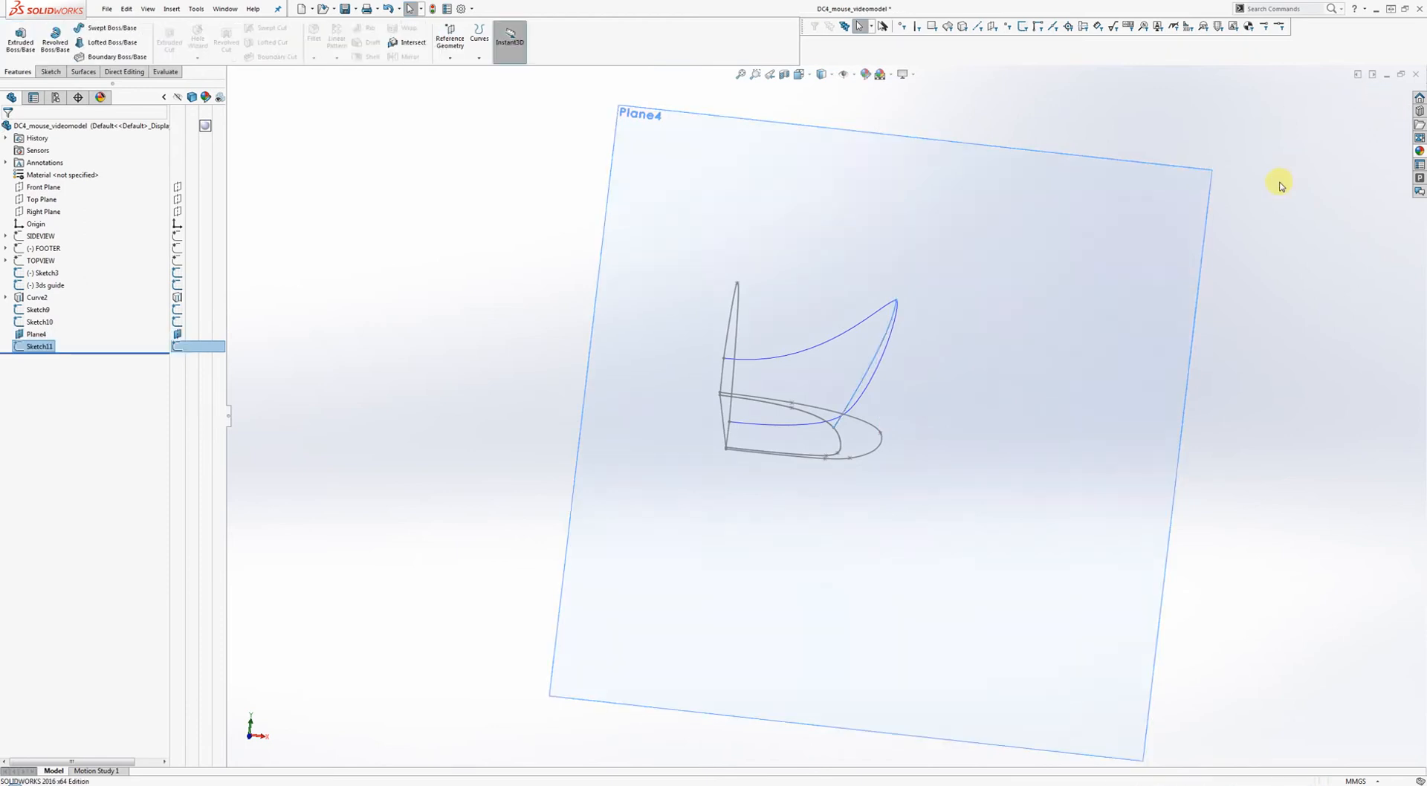
Hide Plane4.
right_click(1020, 247)
click(1056, 232)
mouse_move(1032, 283)
middle_down()
mouse_move(1009, 319)
mouse_move(927, 306)
mouse_move(934, 424)
mouse_move(943, 334)
mouse_move(937, 398)
mouse_move(751, 443)
middle_up()
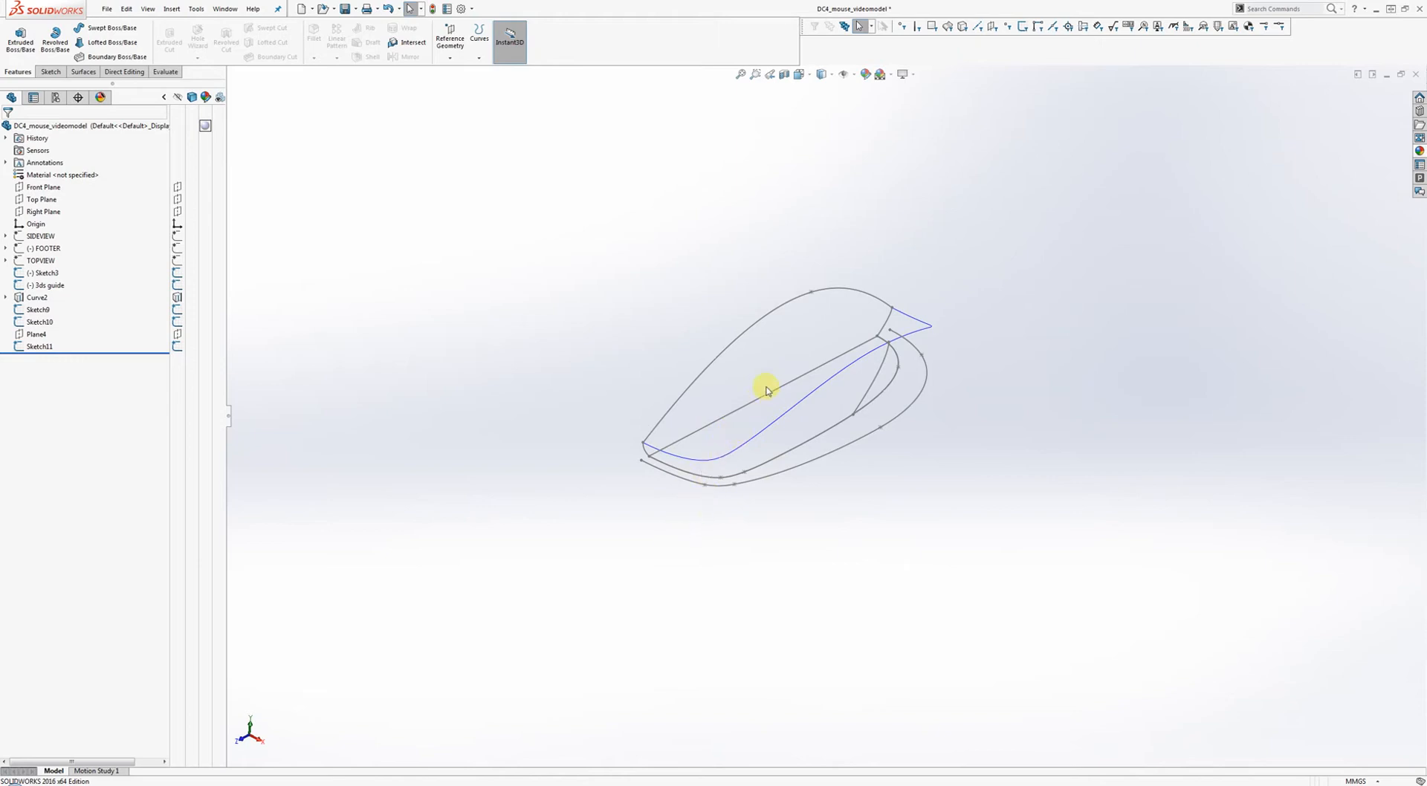
Begin a new plane on the lower curve and a point, then remove both references.
click(451, 56)
click(461, 70)
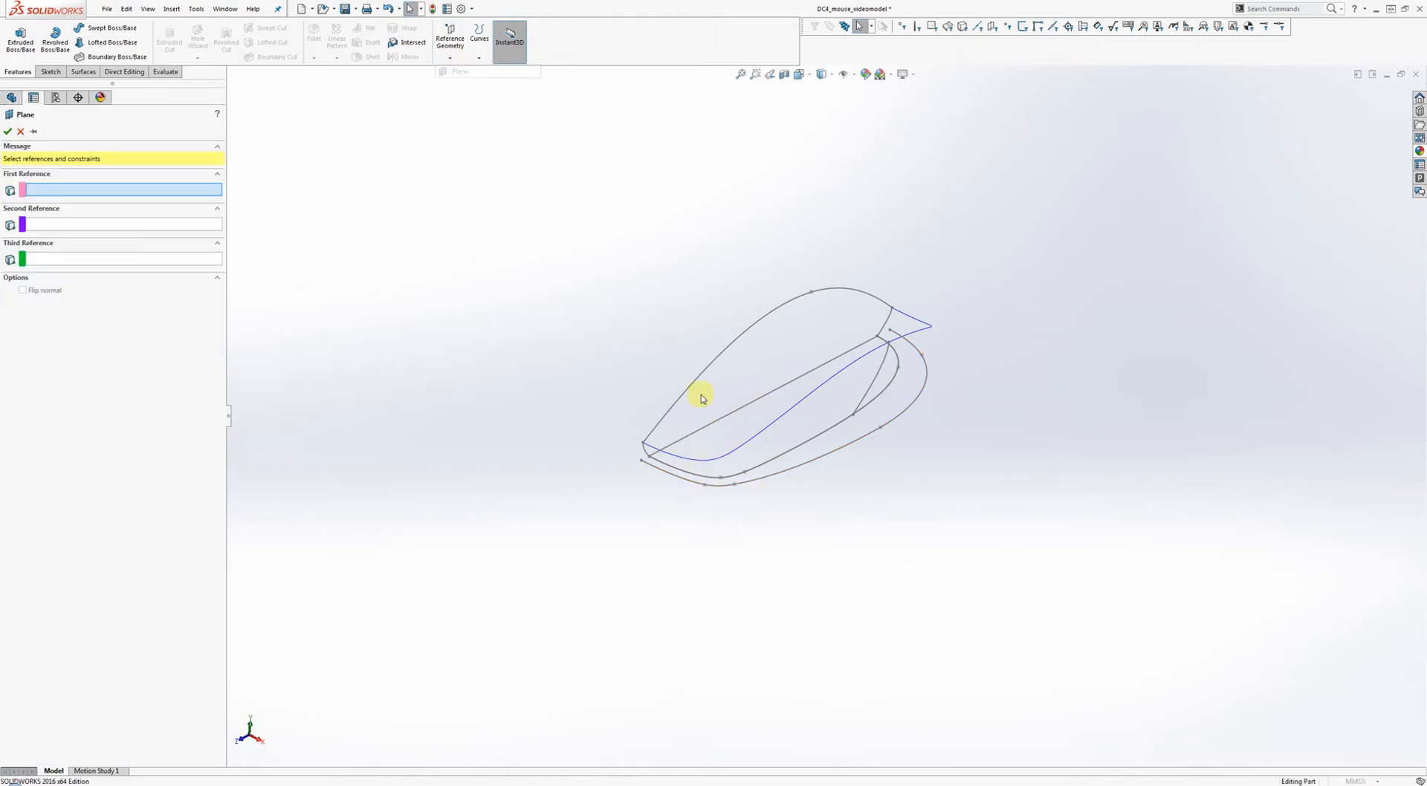
click(735, 477)
click(720, 479)
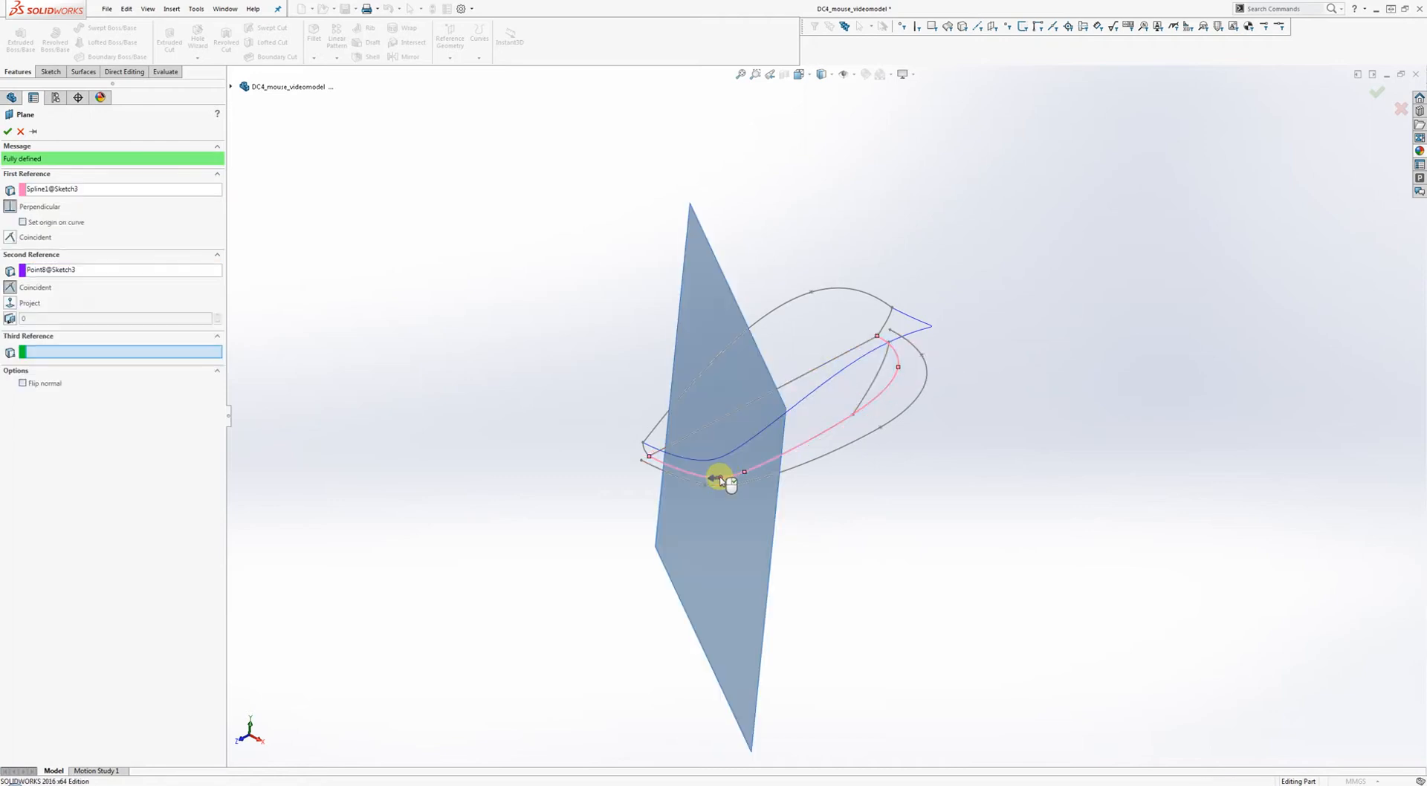
mouse_move(720, 479)
middle_down()
mouse_move(685, 456)
mouse_move(690, 318)
mouse_move(688, 367)
mouse_move(726, 468)
mouse_move(696, 480)
mouse_move(702, 492)
middle_up()
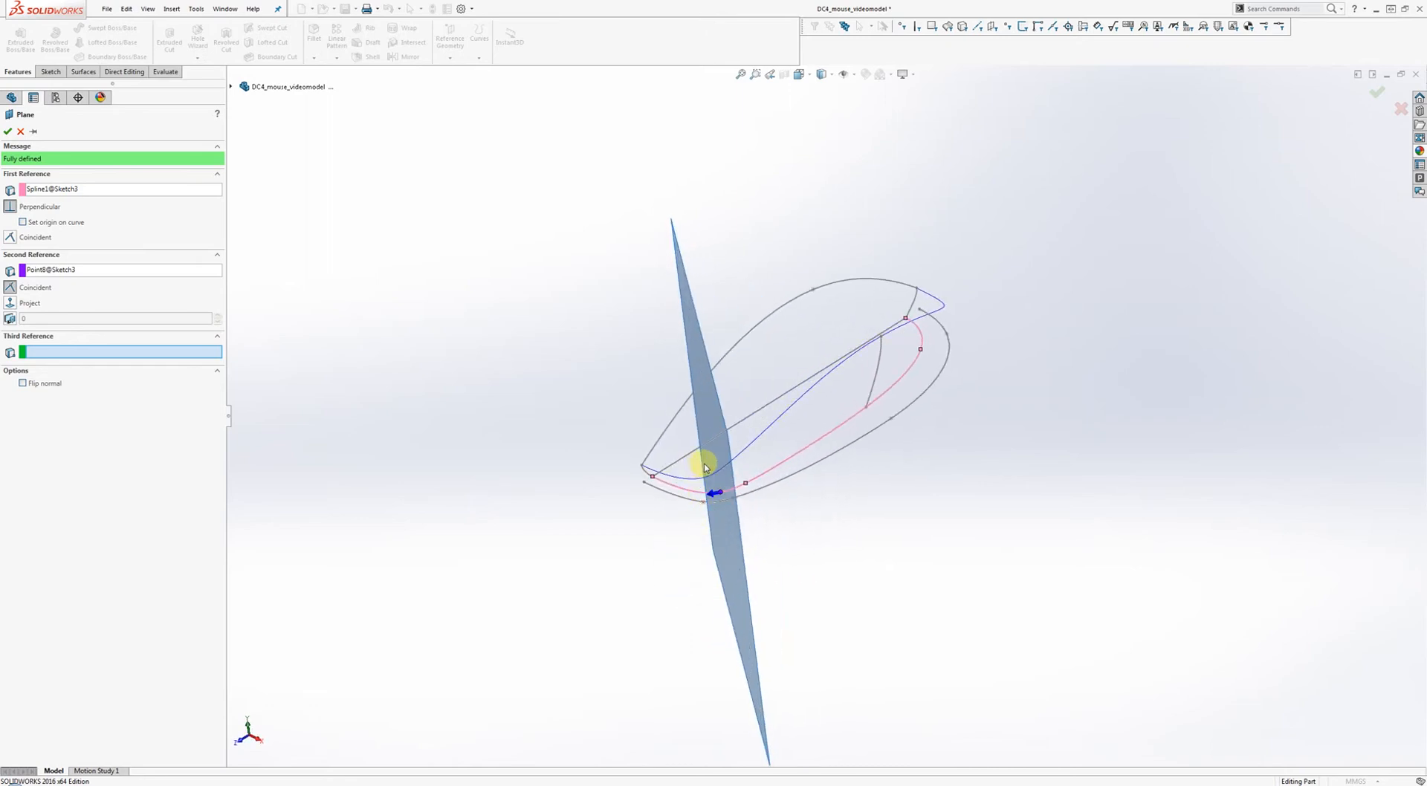
click(49, 269)
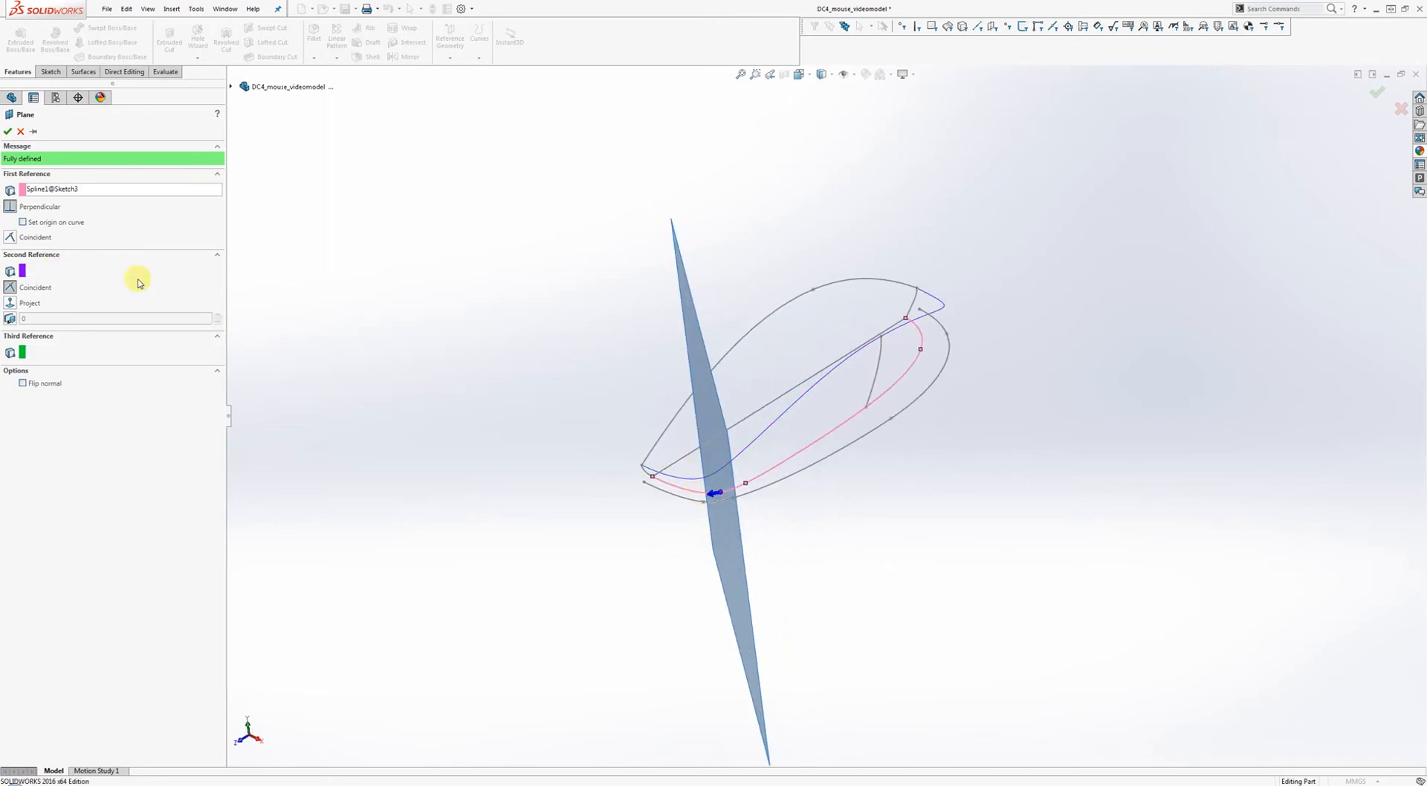
key(Delete)
click(109, 191)
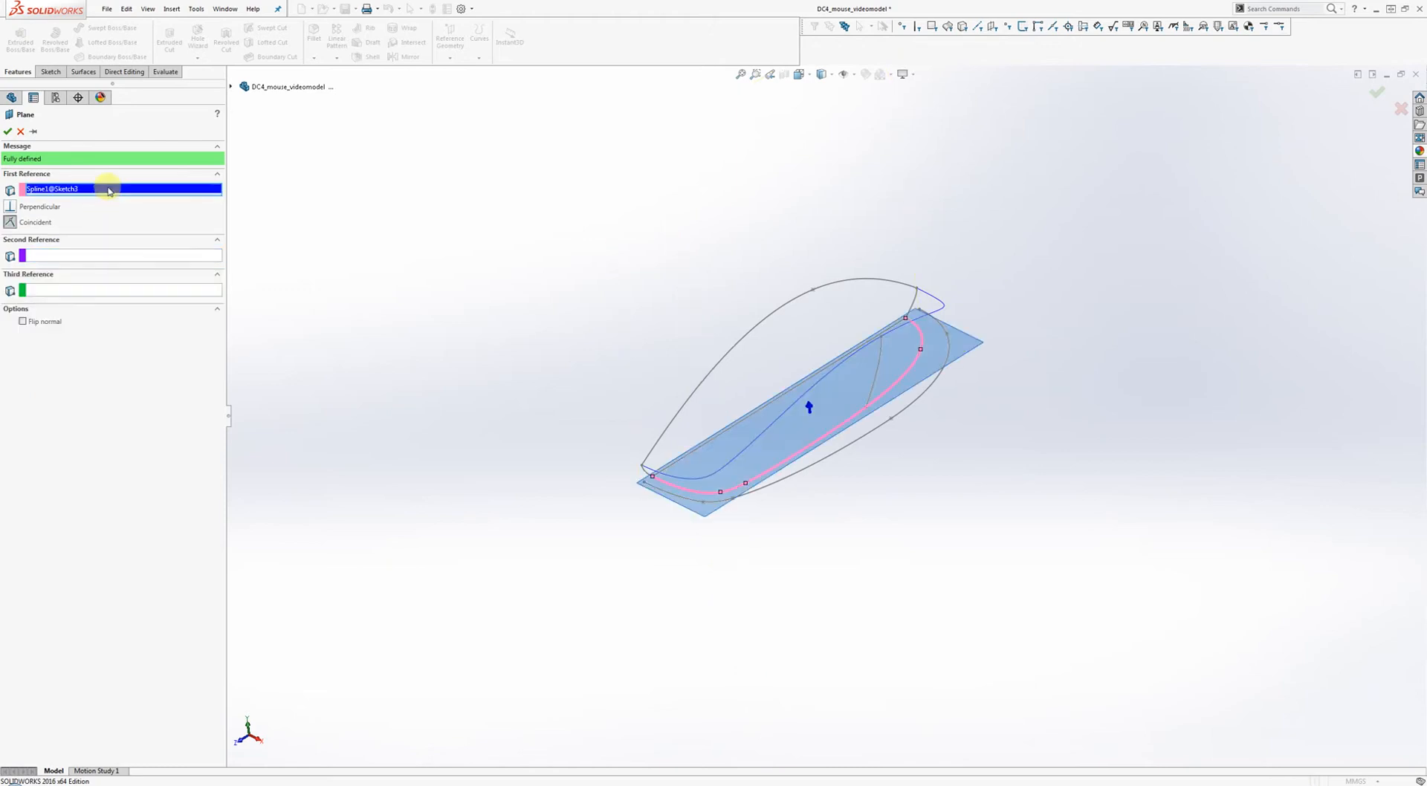
click(159, 199)
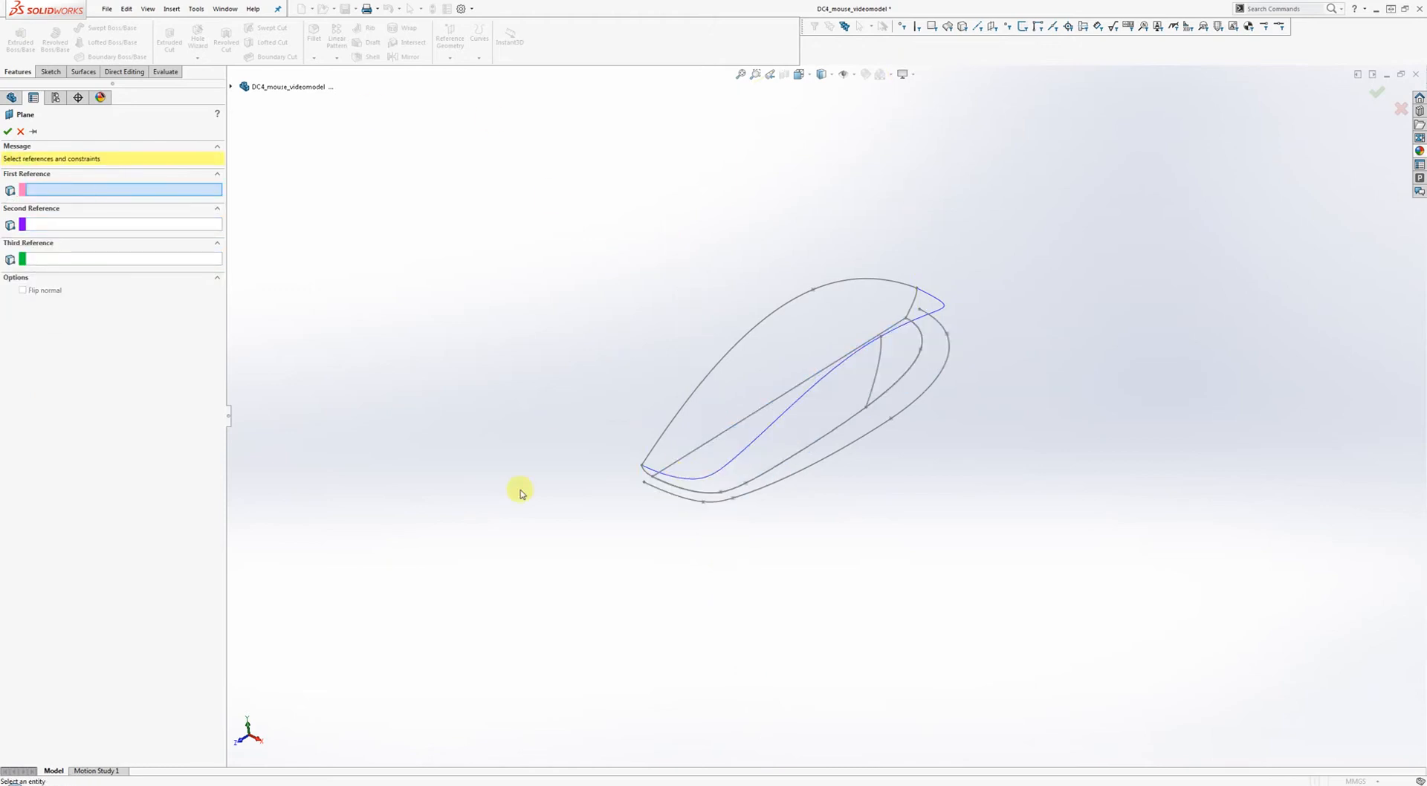
Create Plane5 perpendicular to the outer bottom outline spline at Point6.
click(699, 501)
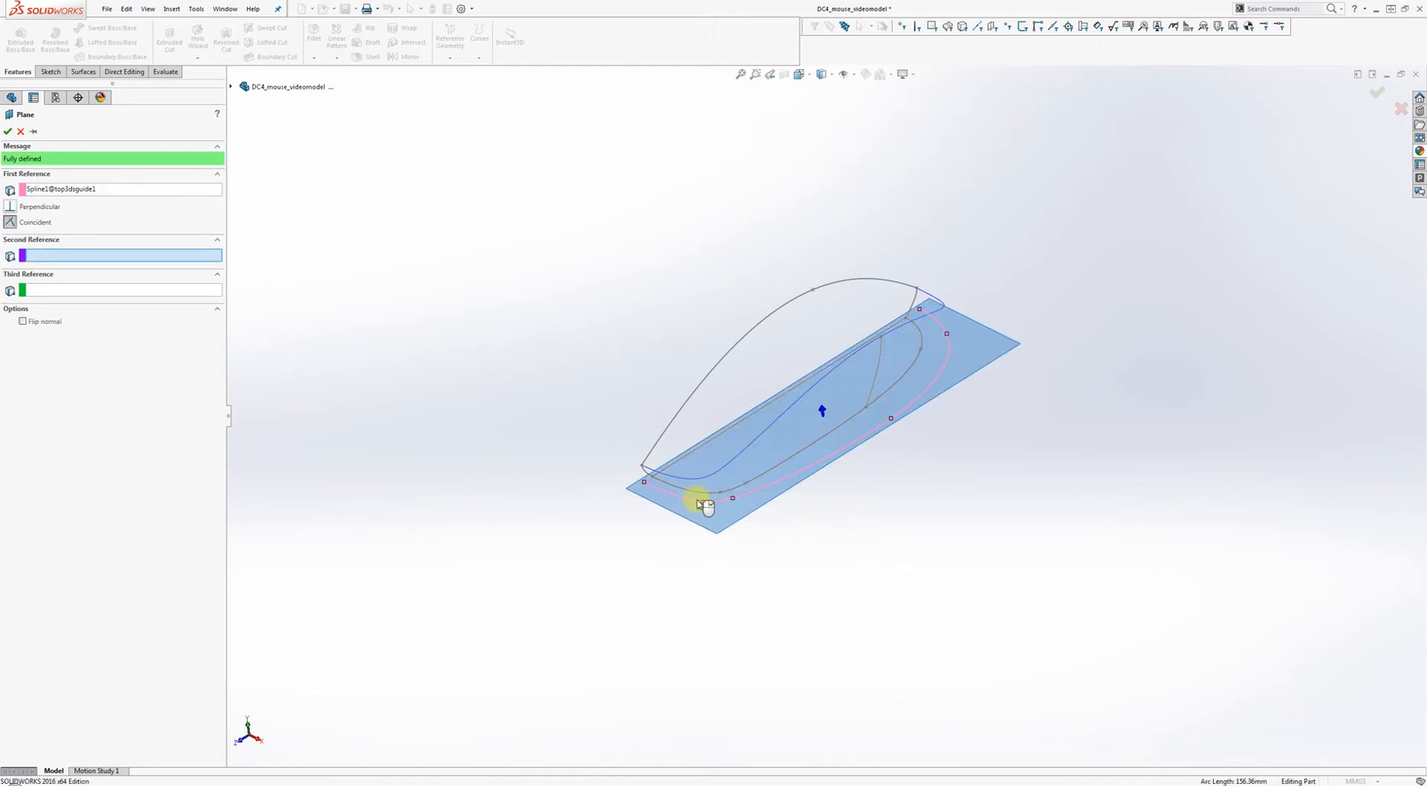
click(704, 506)
mouse_move(707, 503)
middle_down()
mouse_move(710, 544)
mouse_move(770, 476)
mouse_move(721, 439)
mouse_move(689, 453)
mouse_move(745, 494)
mouse_move(709, 549)
mouse_move(771, 503)
mouse_move(734, 524)
mouse_move(851, 503)
mouse_move(889, 437)
mouse_move(890, 520)
mouse_move(853, 478)
middle_up()
key(Return)
Start a sketch on Plane5 and draw a two-point spline from the curve's end.
right_click(890, 437)
click(901, 414)
scroll(860, 436, down, 5)
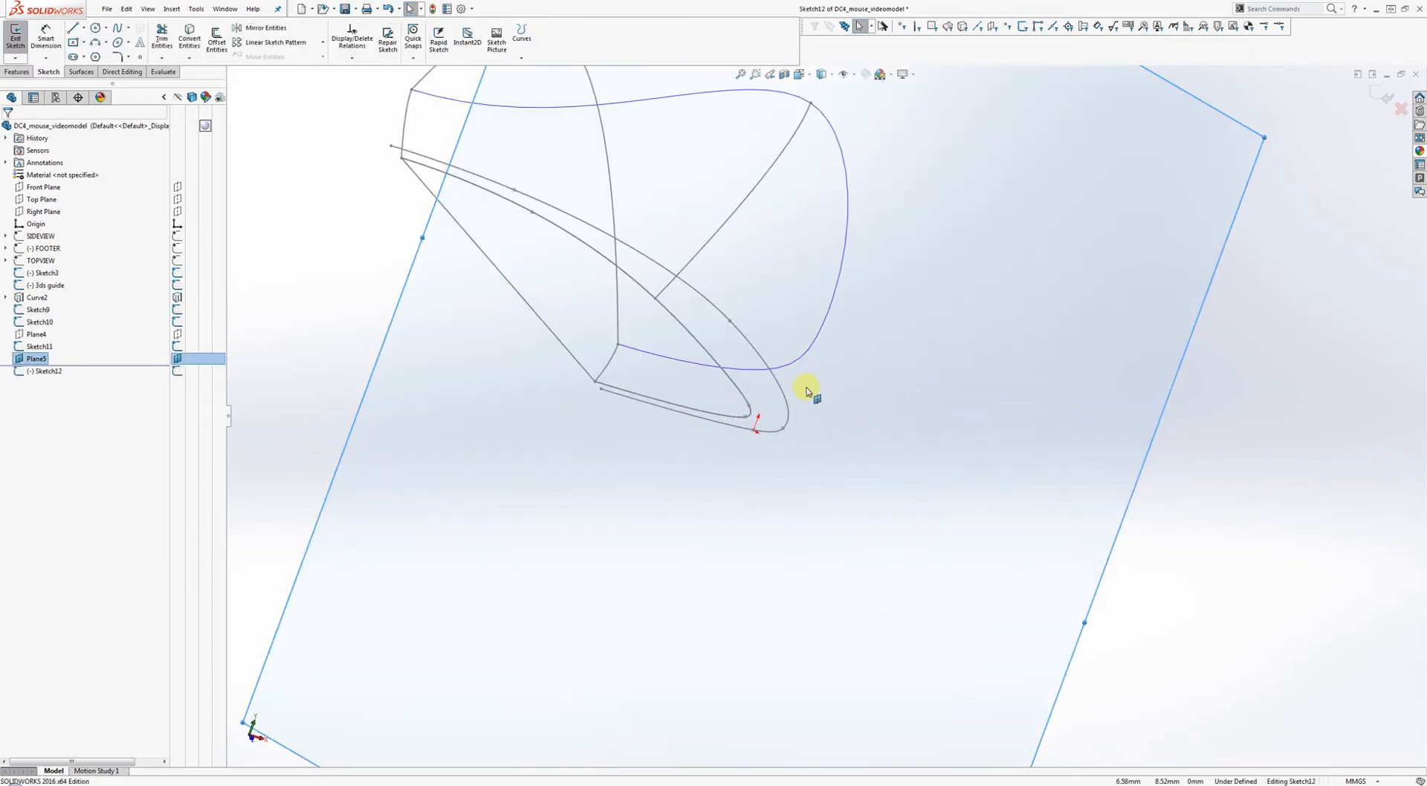
right_drag(860, 388, 862, 365)
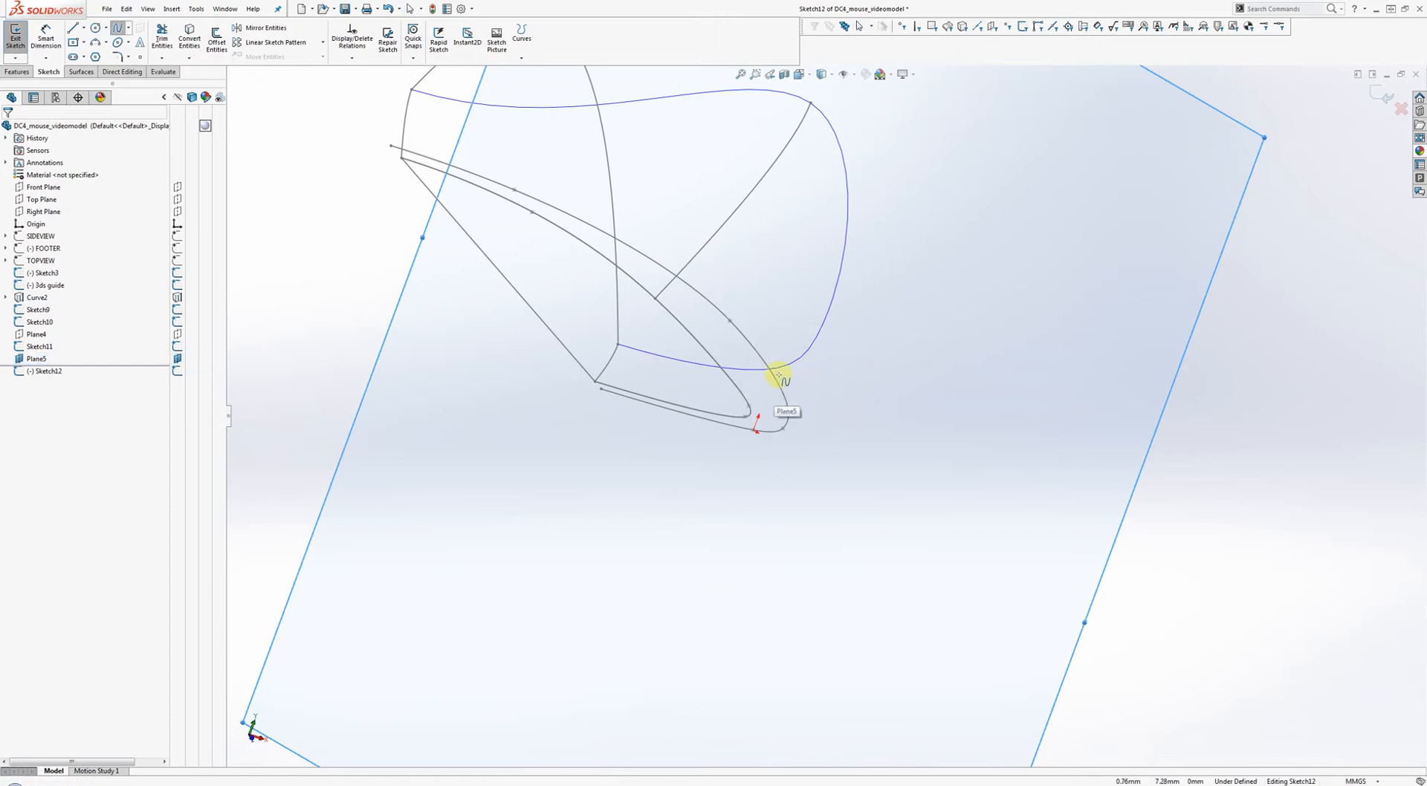
click(800, 367)
click(727, 404)
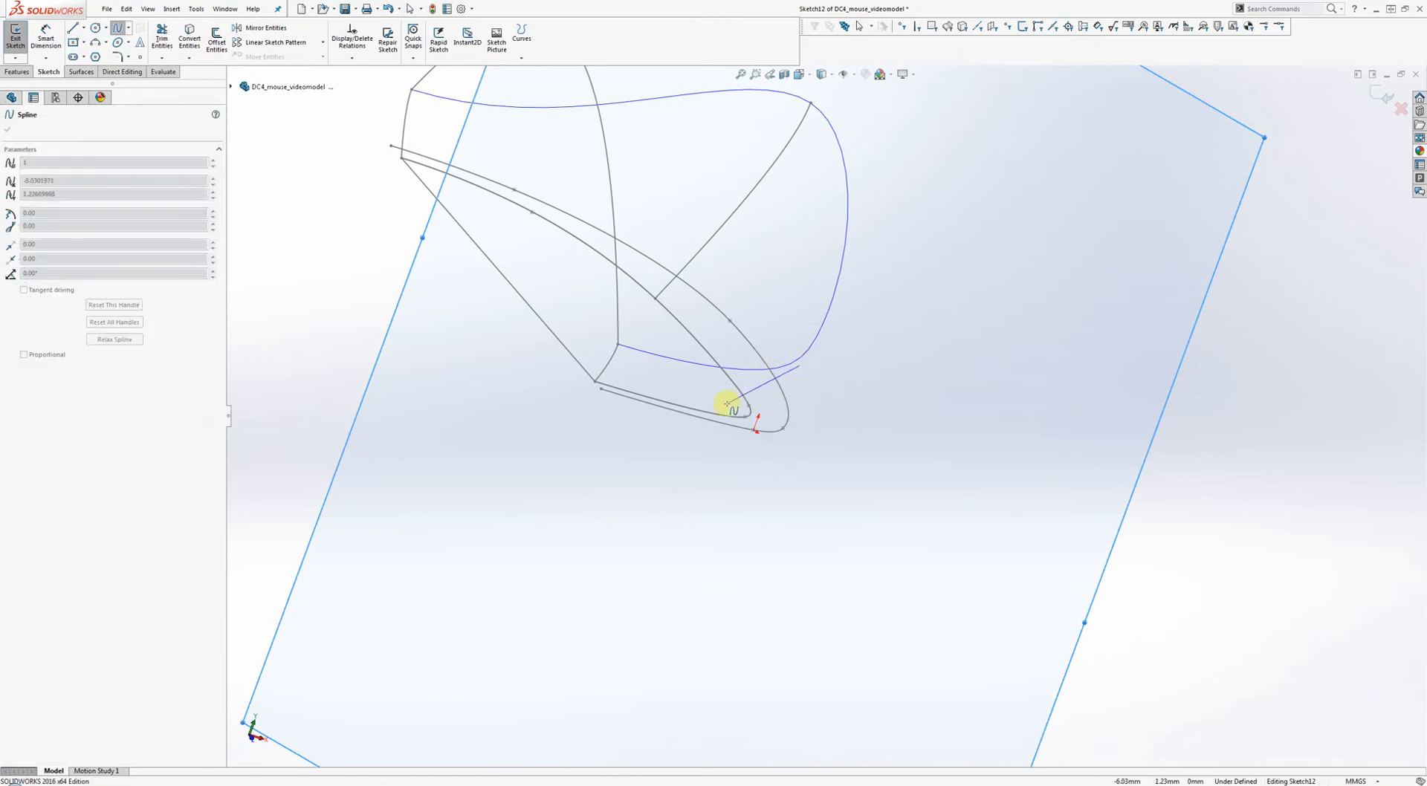
right_click(812, 423)
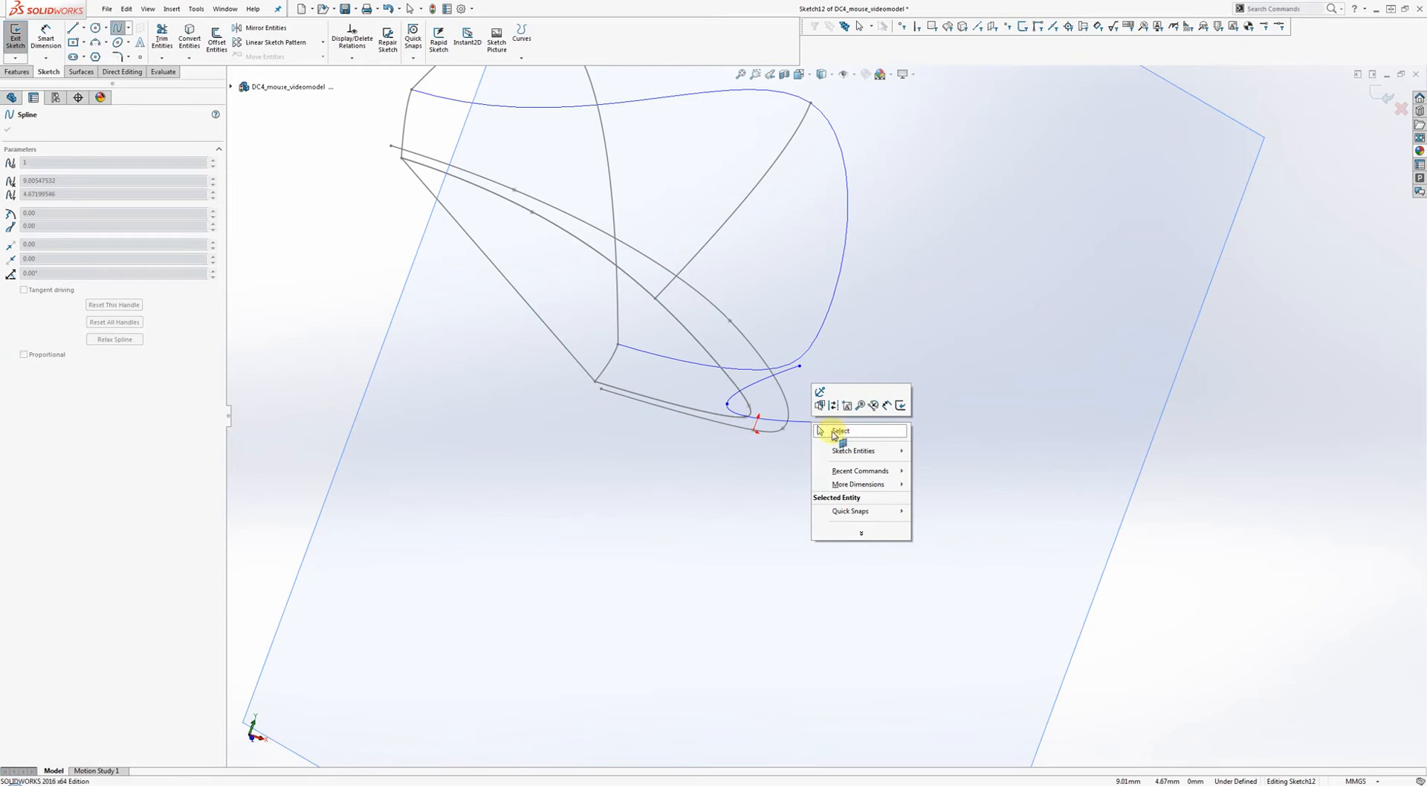
click(825, 435)
Pierce the spline's endpoints onto the top guide spline, accepting the warning.
click(812, 344)
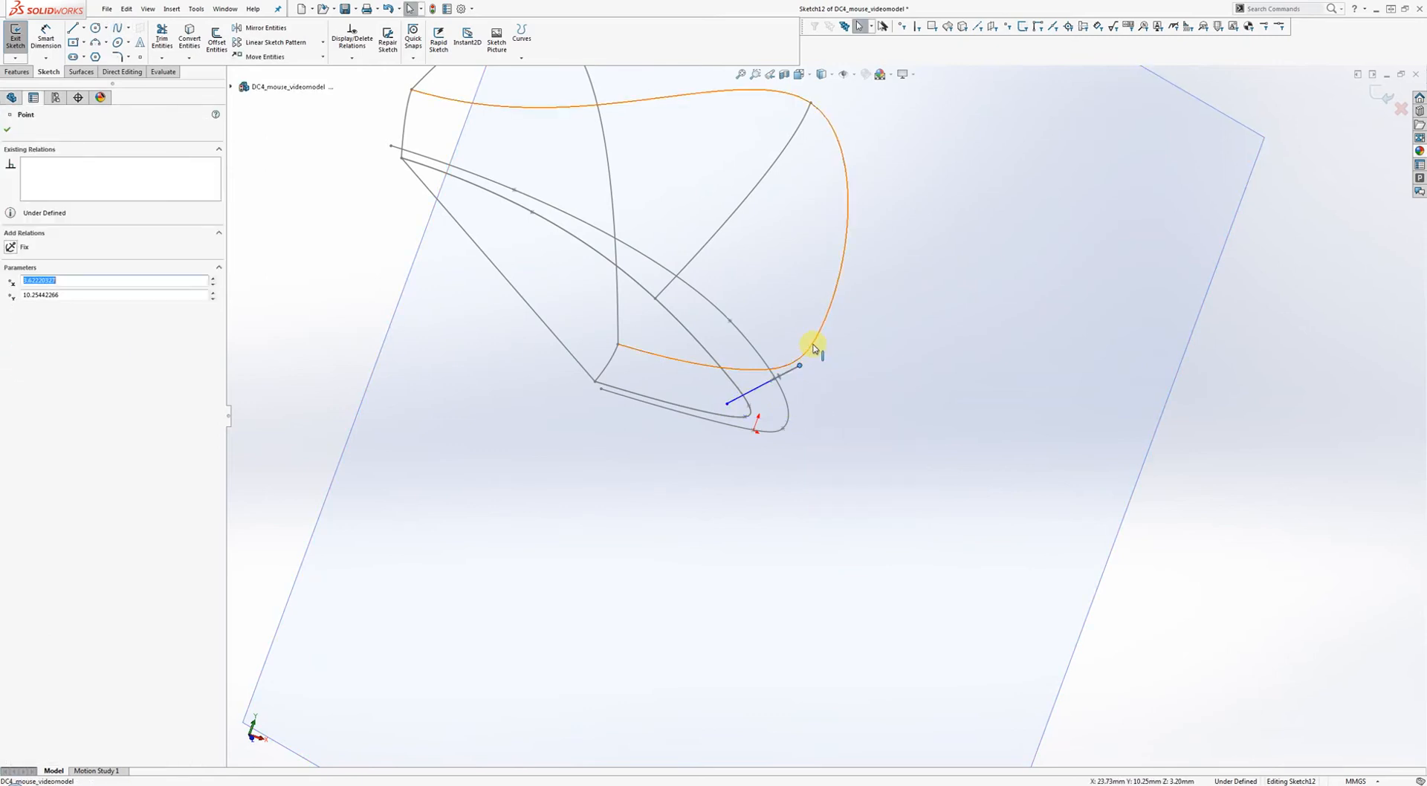
ctrl+click(800, 366)
click(857, 300)
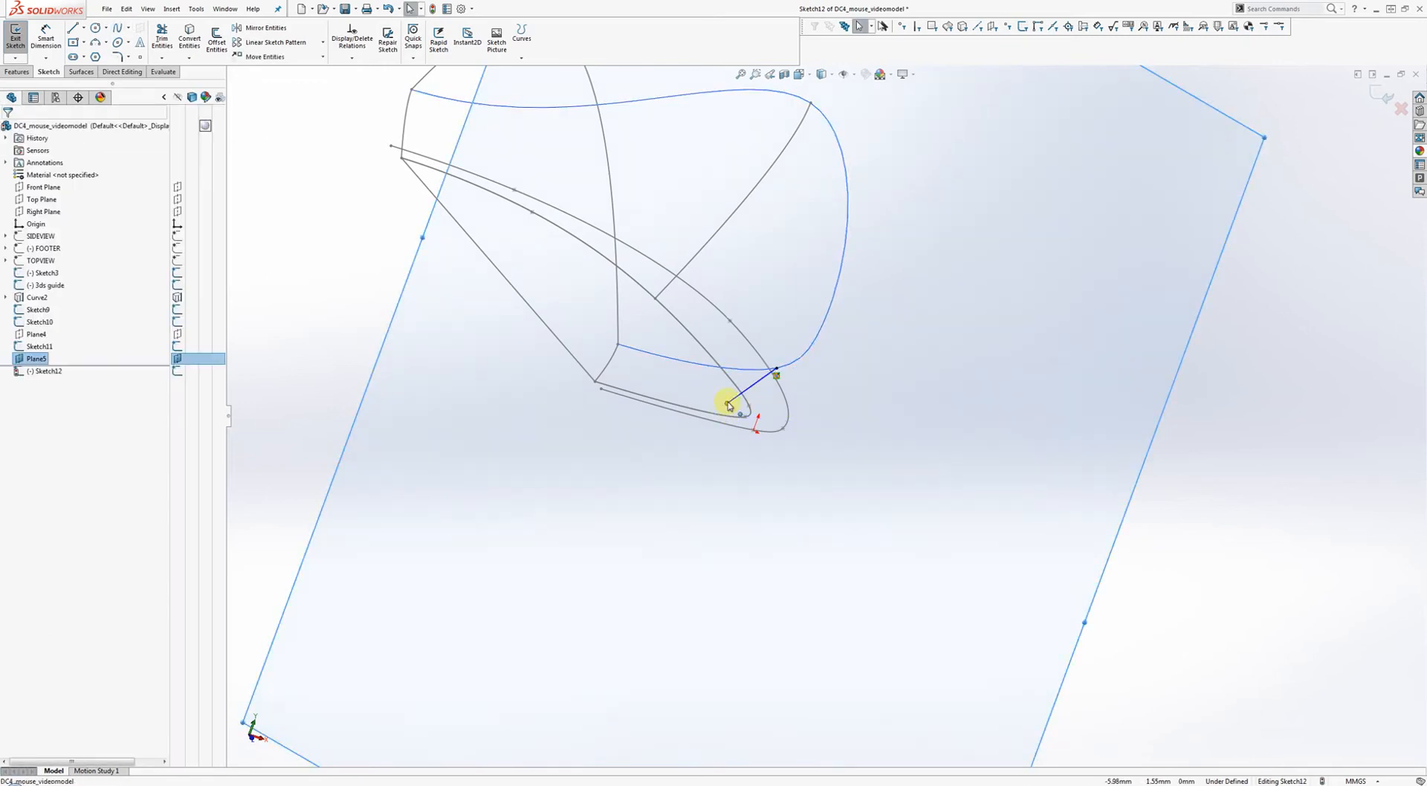
click(726, 403)
ctrl+click(722, 416)
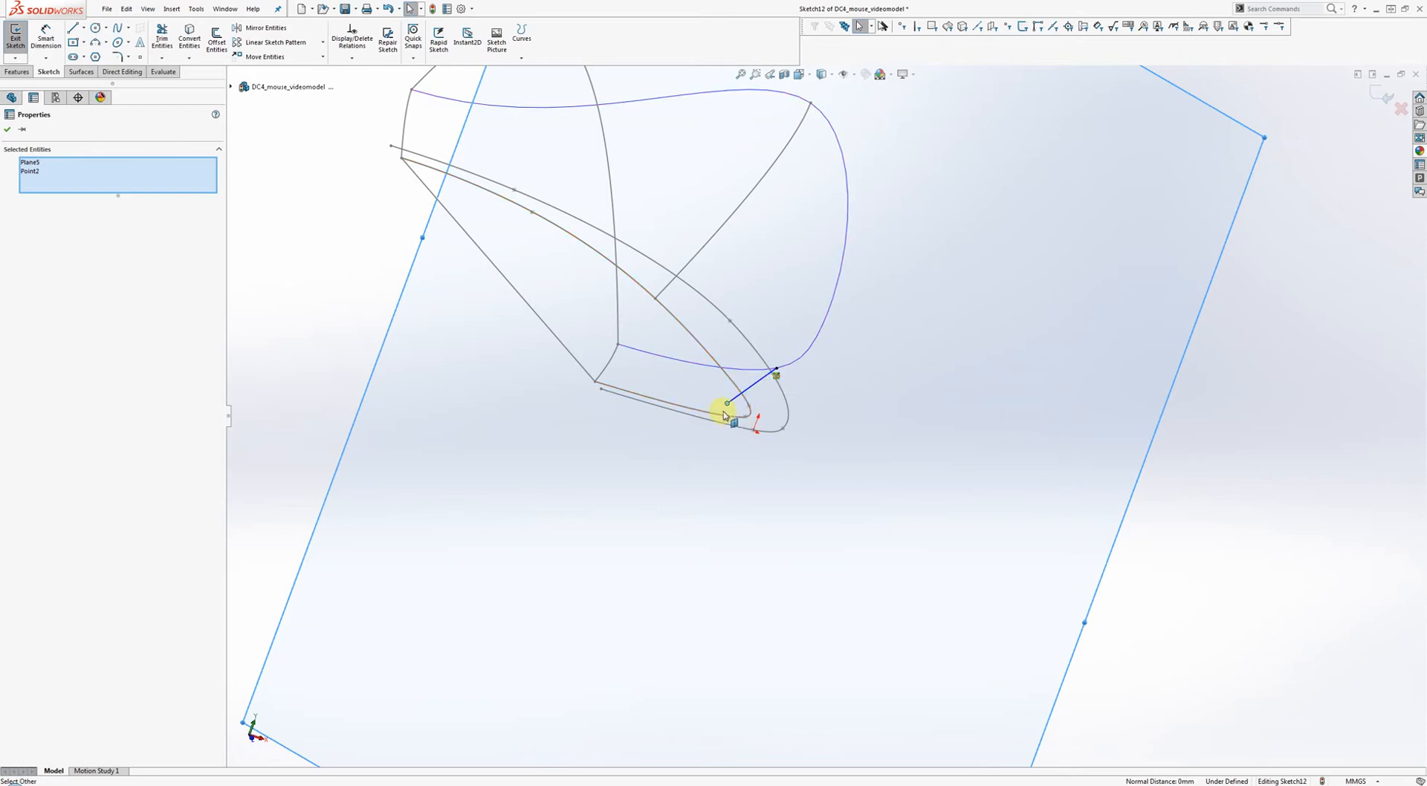
key(ctrl)
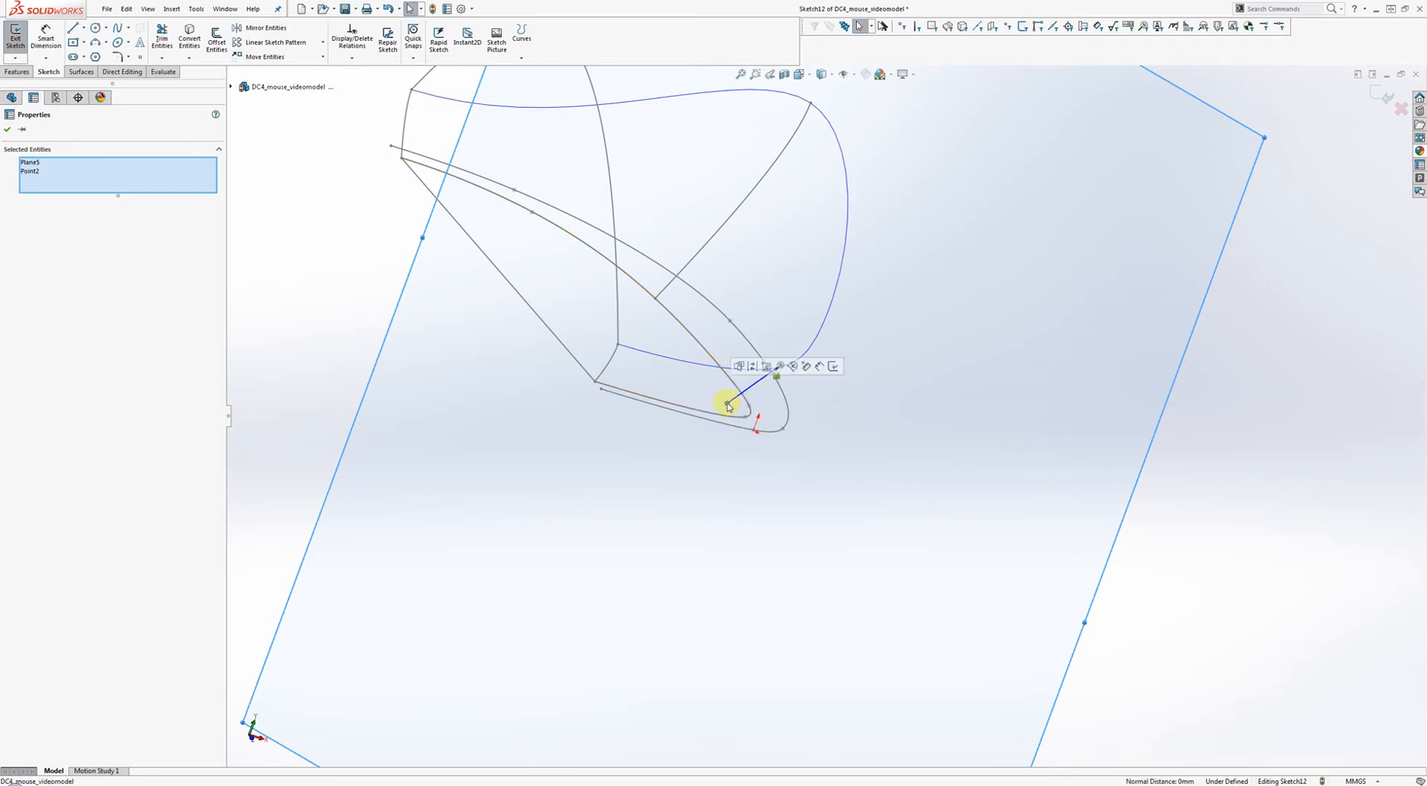
key(ctrl)
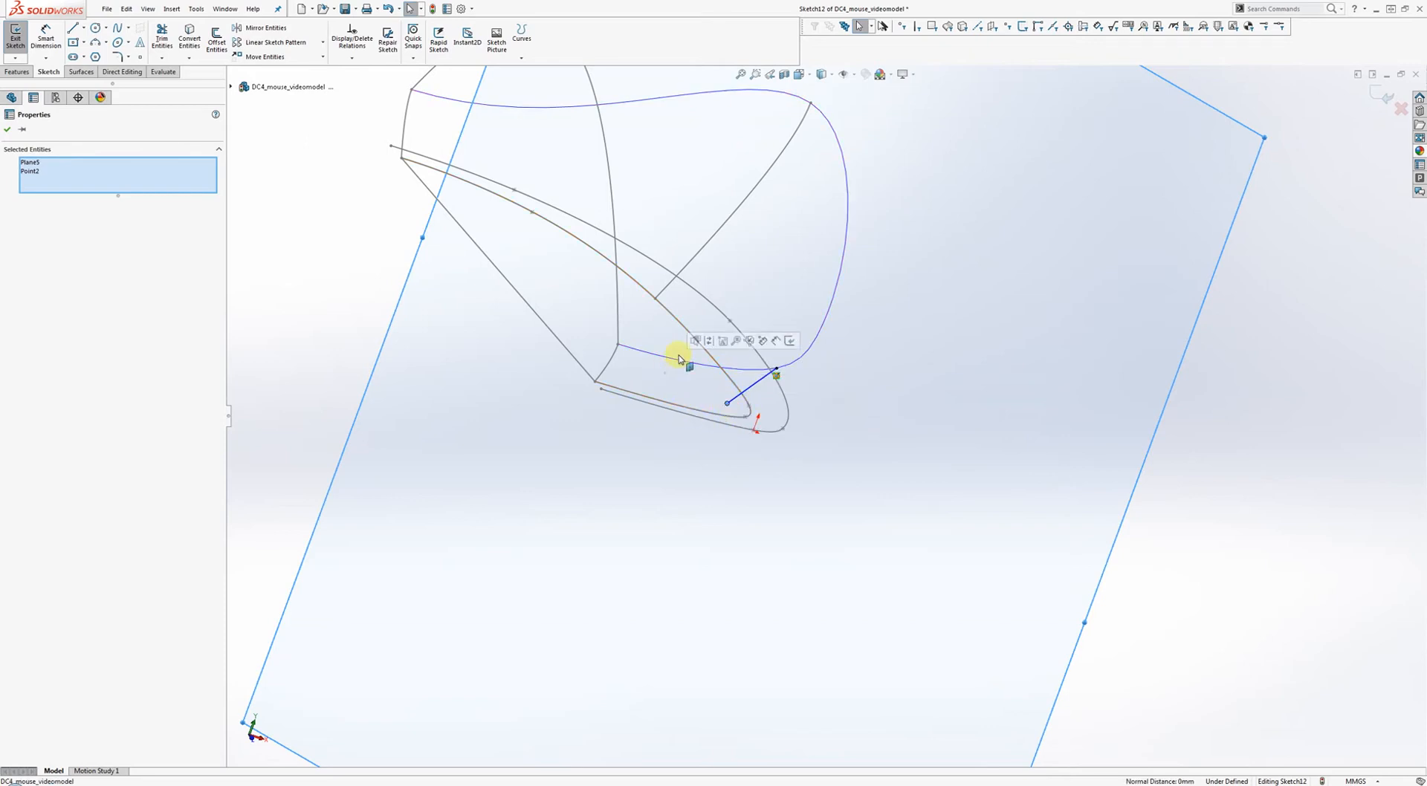
ctrl+click(736, 413)
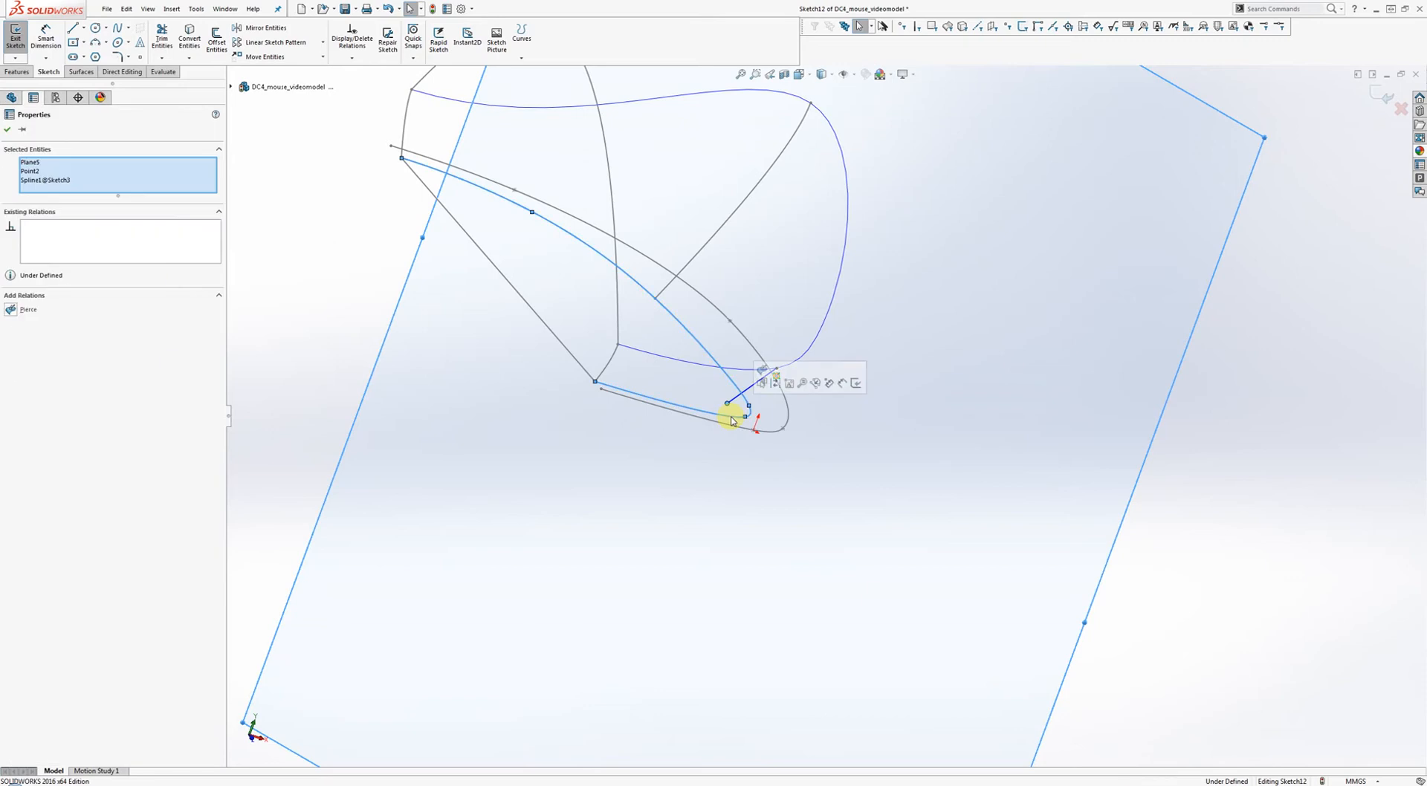
click(771, 371)
click(784, 400)
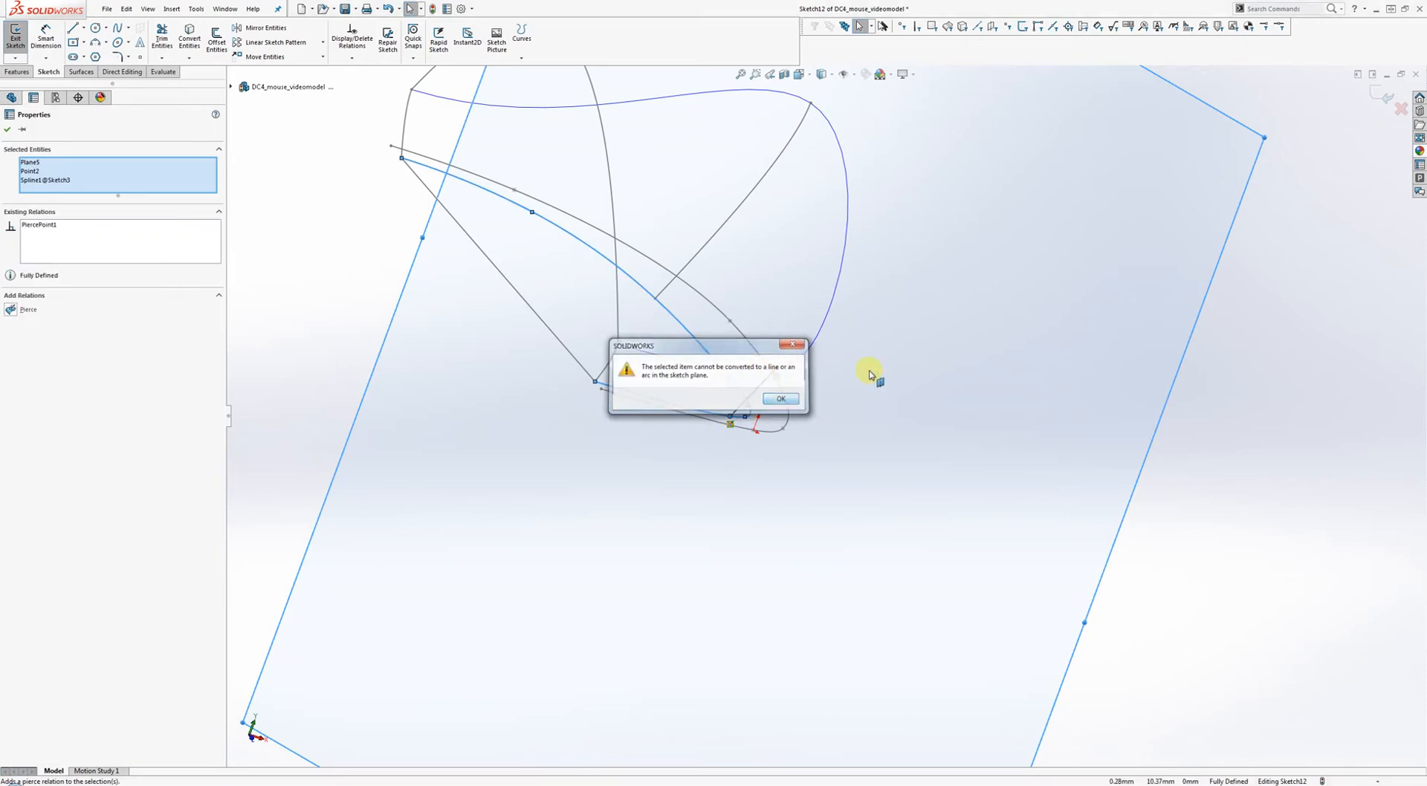
Make the spline's end tangent handle vertical.
mouse_move(838, 391)
middle_down()
mouse_move(821, 407)
mouse_move(800, 387)
middle_up()
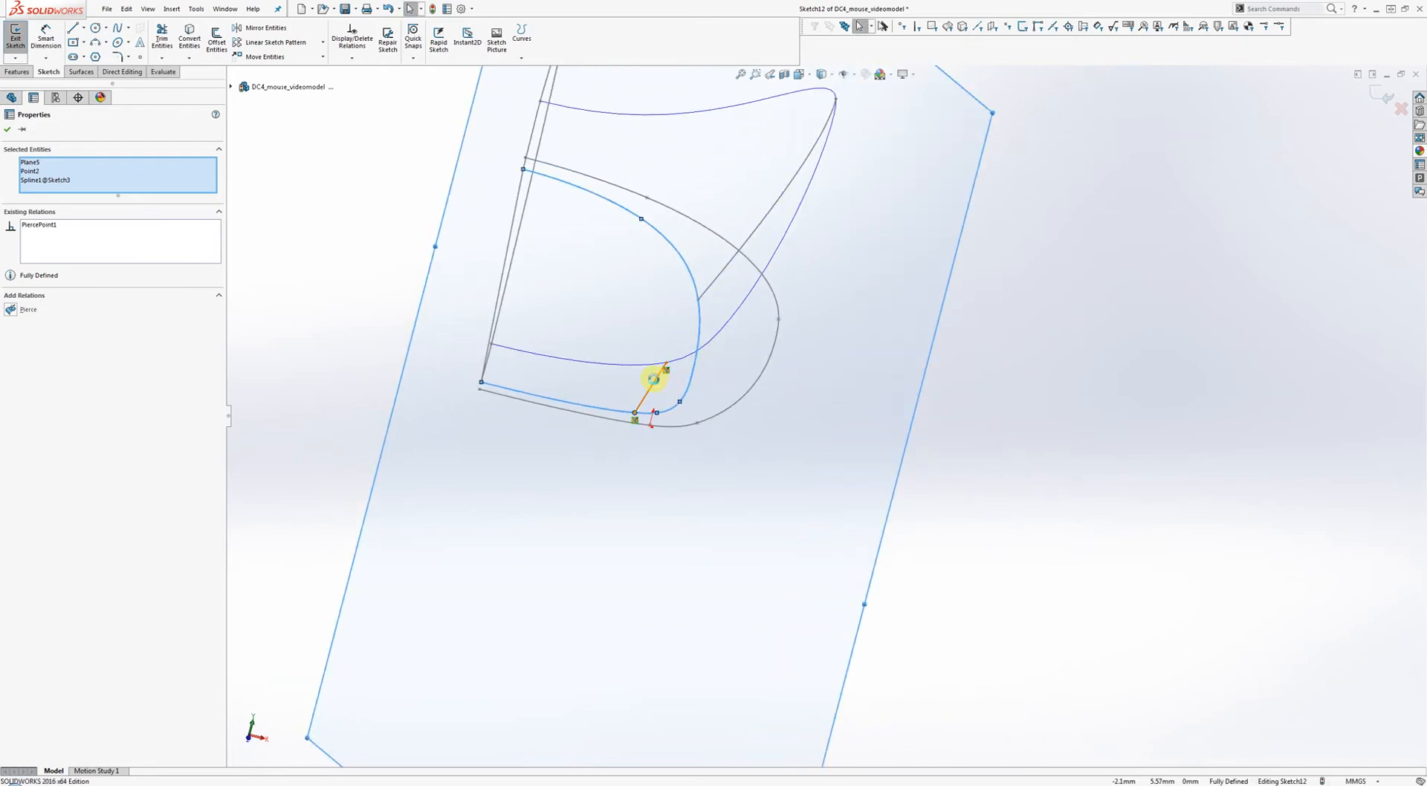
click(660, 384)
right_click(664, 364)
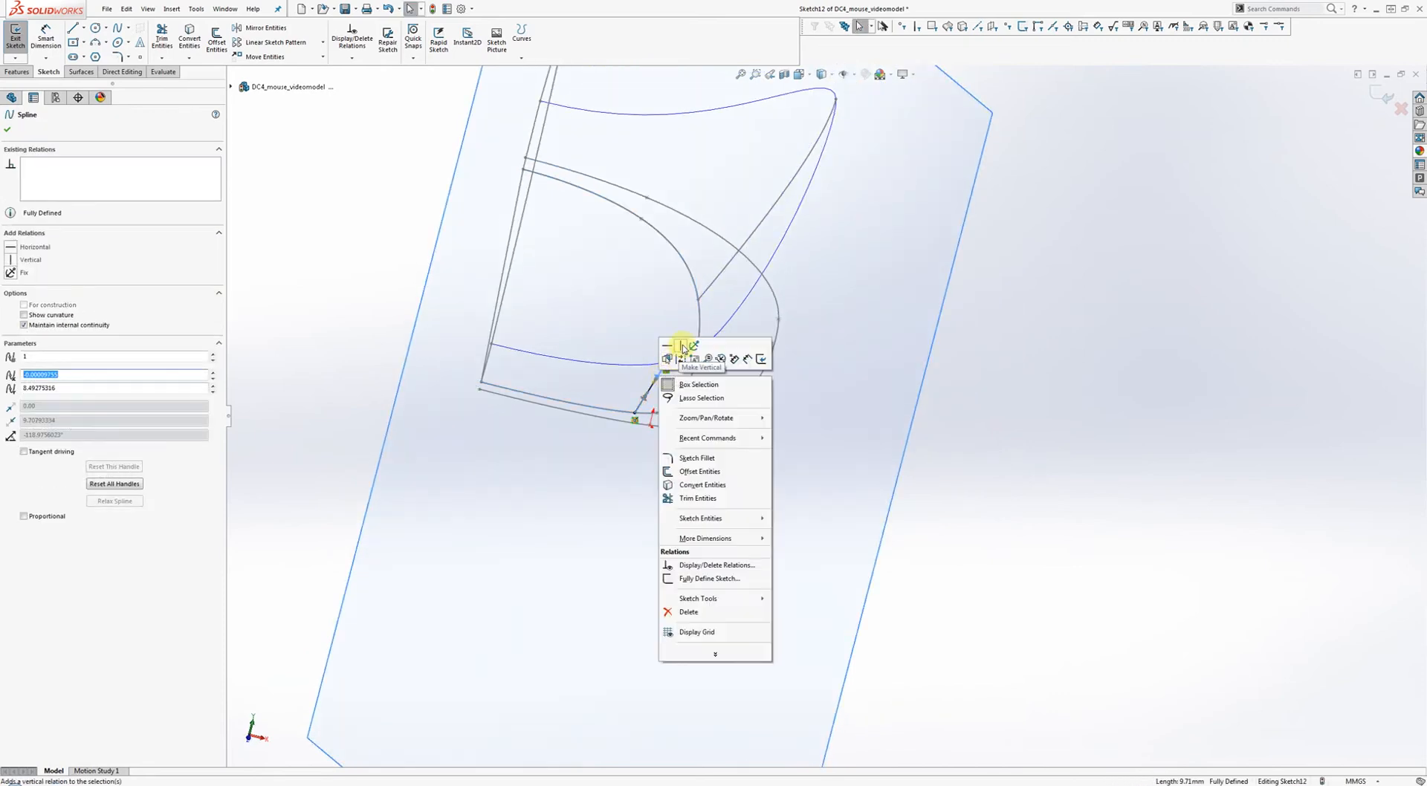
click(676, 345)
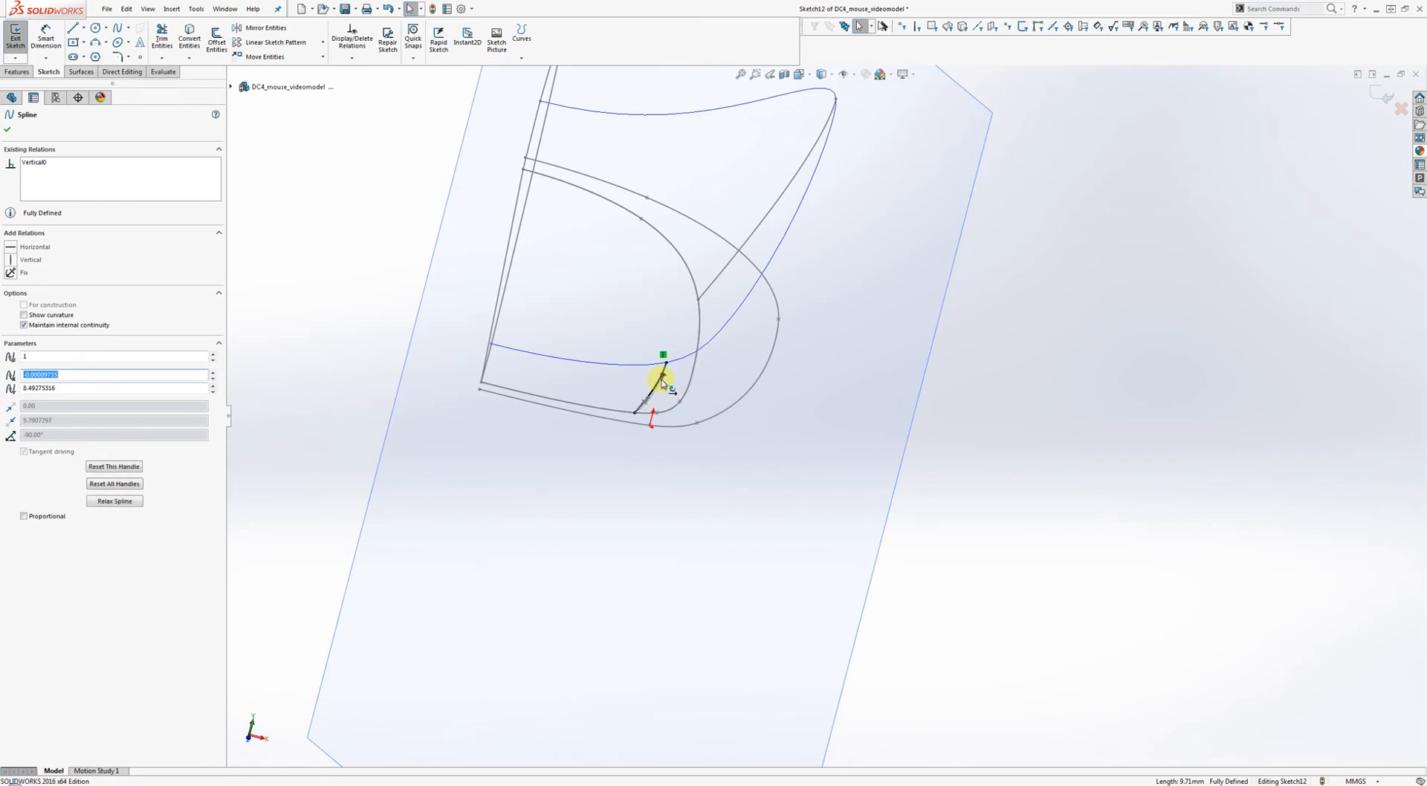
click(974, 414)
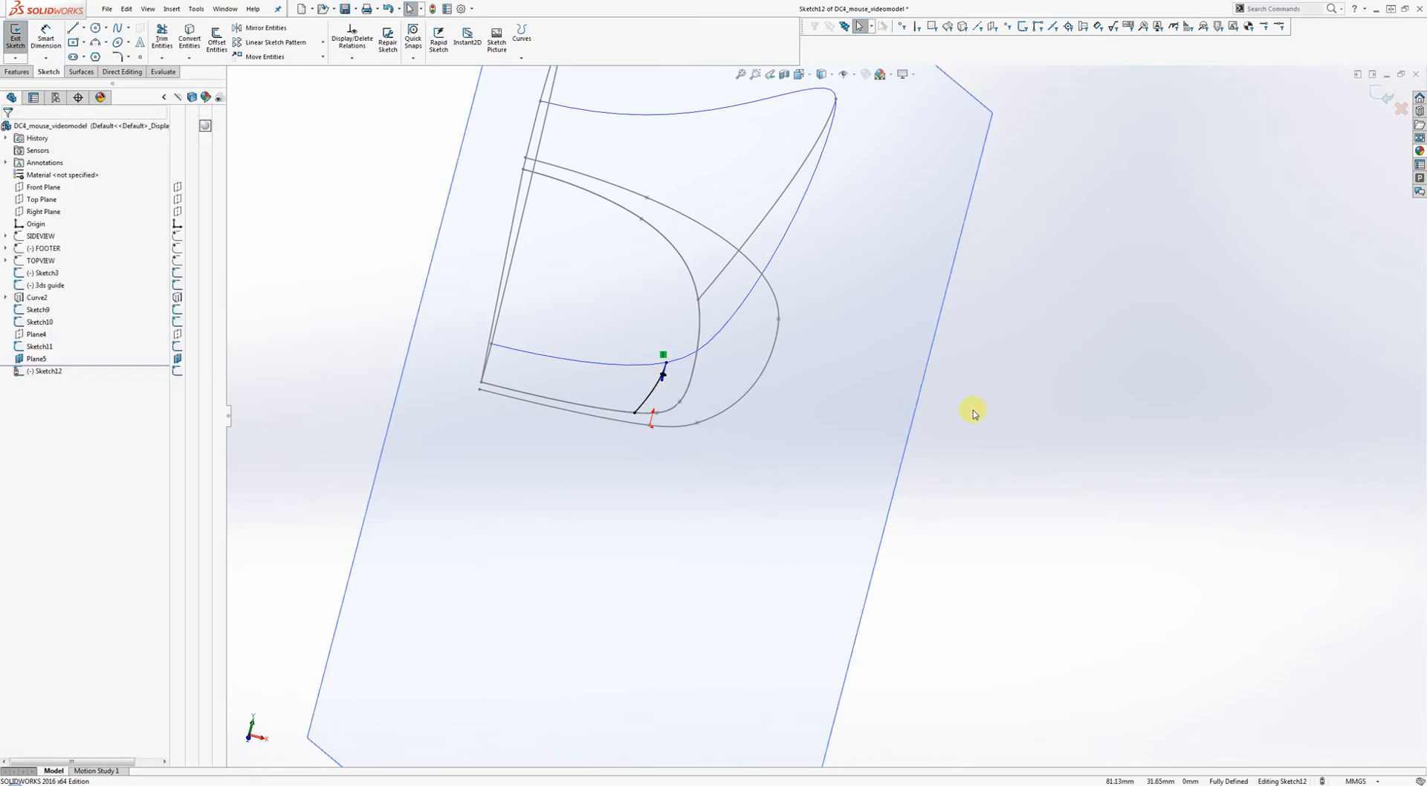
View Sketch12 normal to its plane, check the end handle, and exit the sketch.
key(ctrl+8)
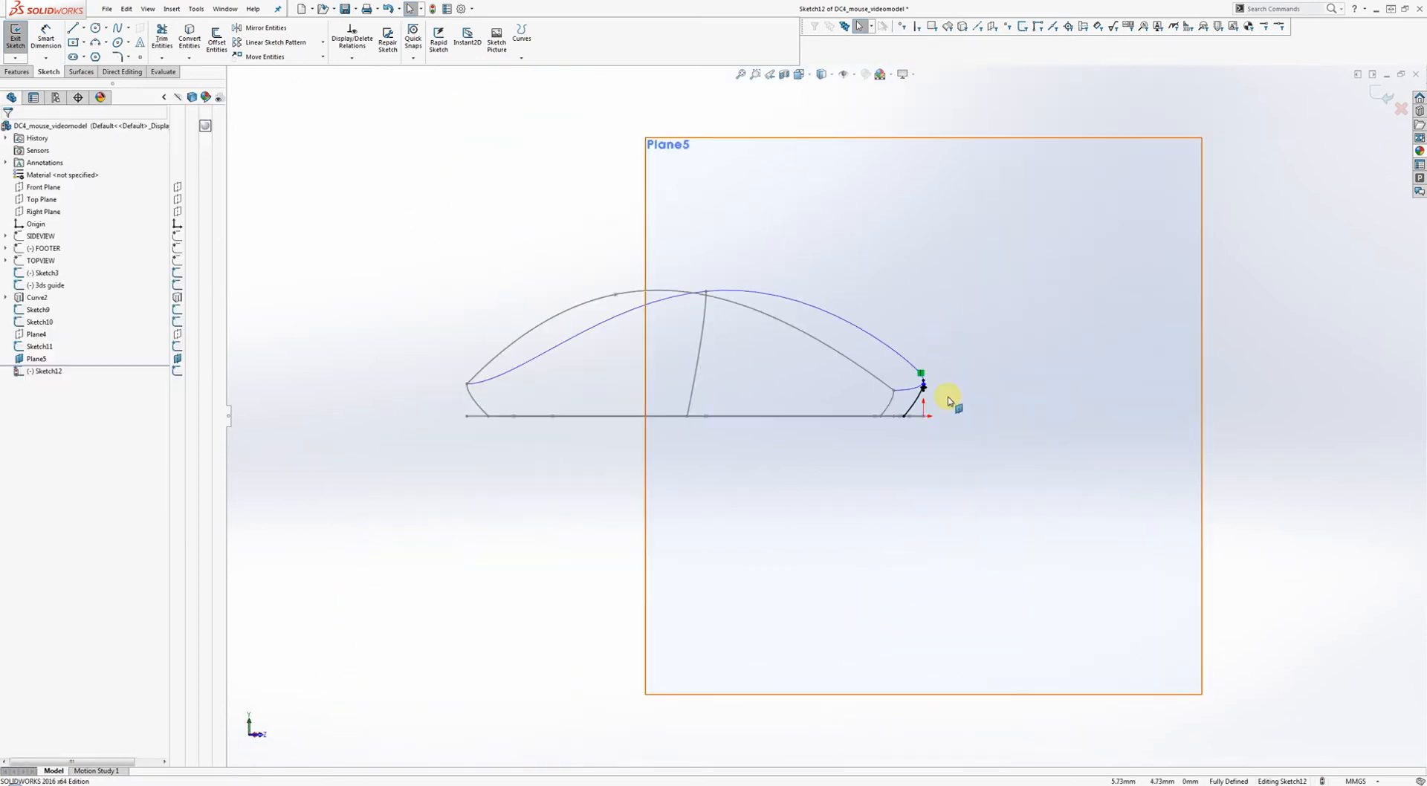
scroll(966, 405, down, 4)
scroll(921, 406, down, 2)
click(847, 374)
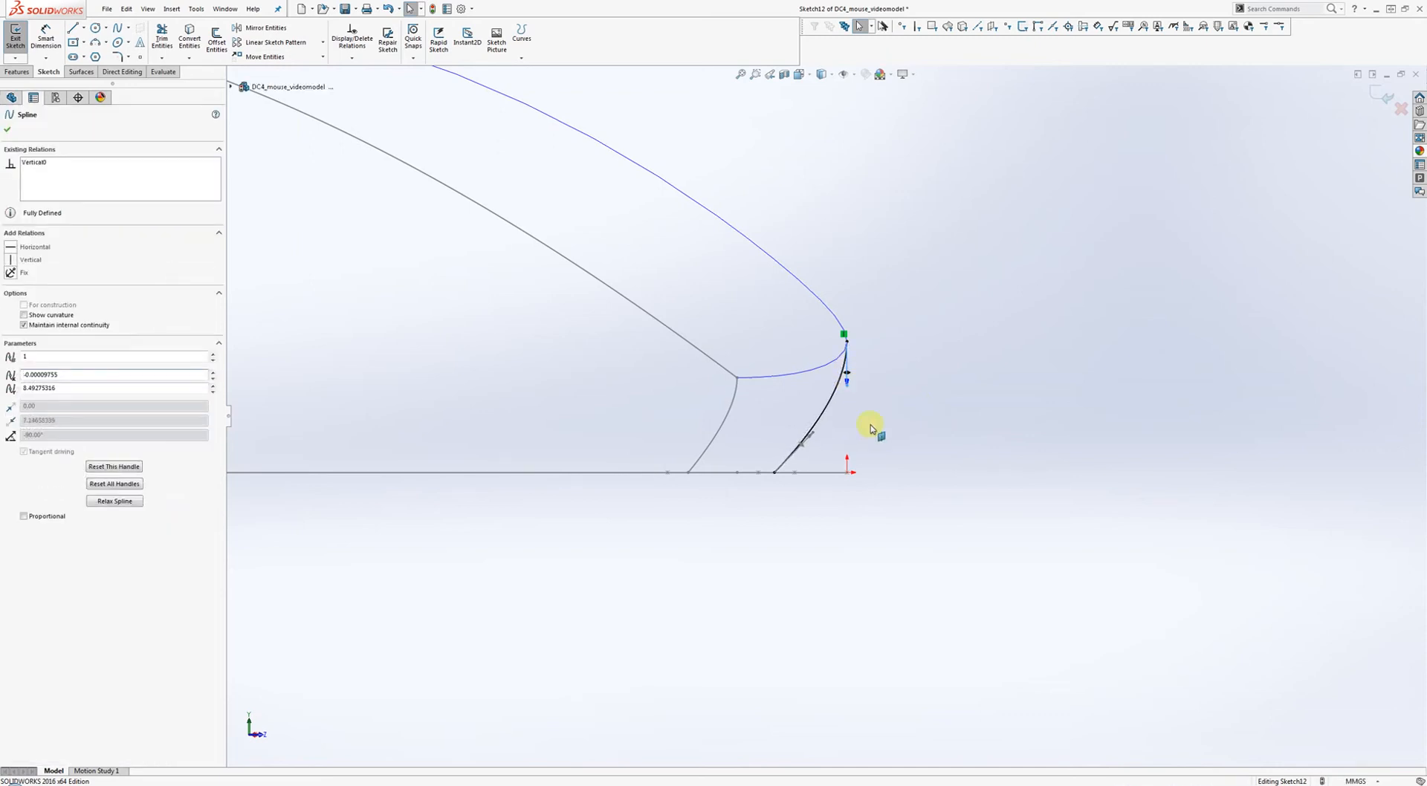
click(888, 407)
scroll(894, 402, up, 6)
scroll(879, 424, down, 3)
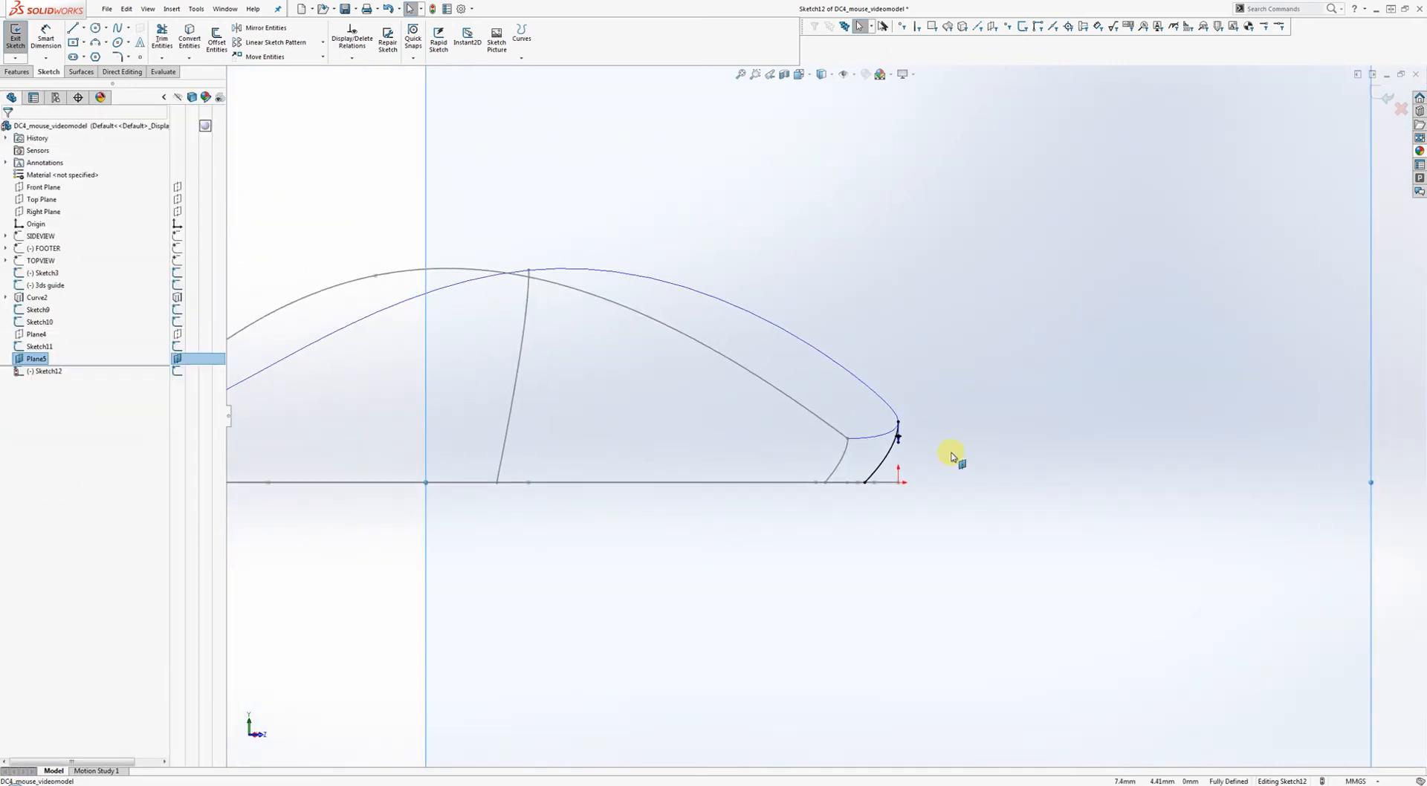
click(1376, 91)
scroll(1050, 366, up, 3)
mouse_move(1050, 367)
middle_down()
mouse_move(943, 372)
mouse_move(816, 425)
mouse_move(818, 477)
middle_up()
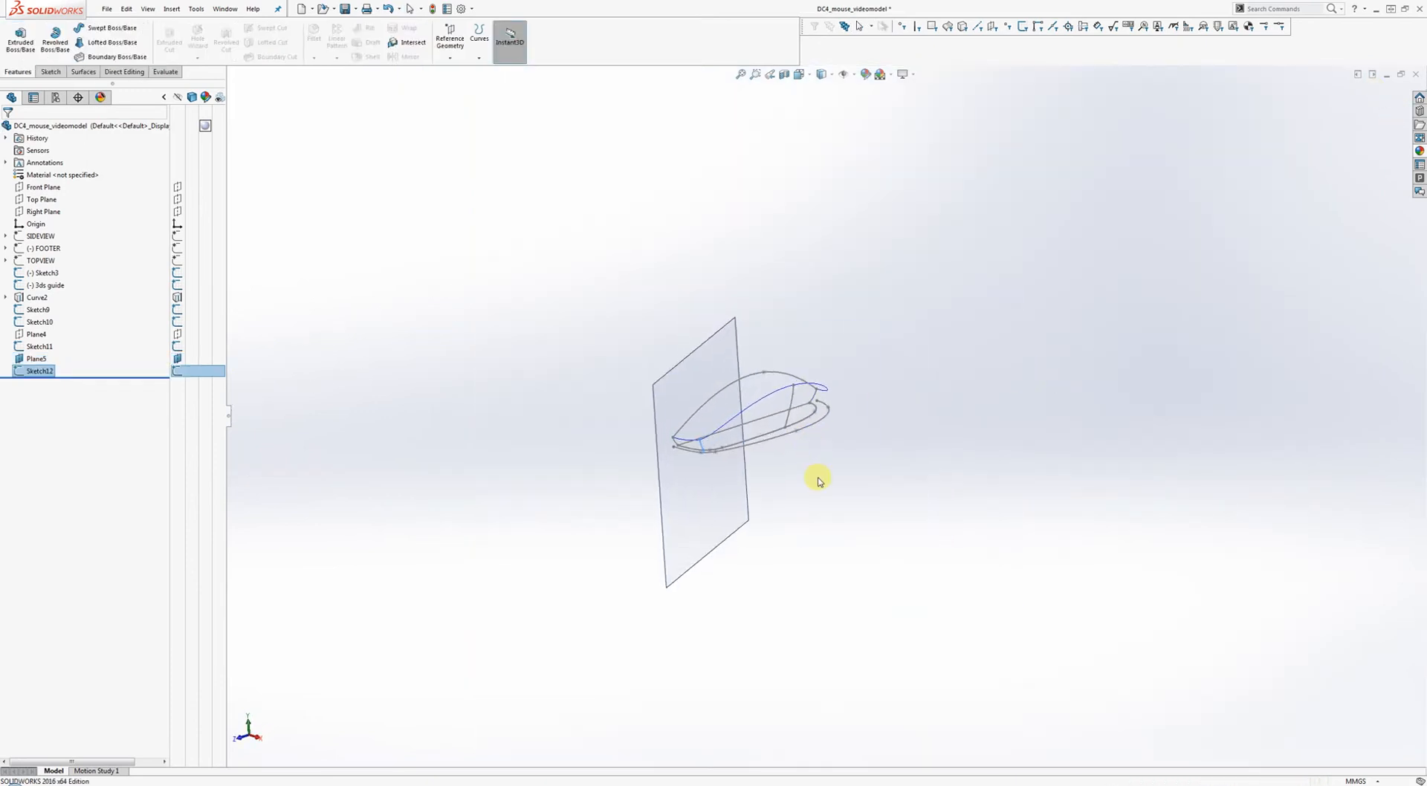
Hide Plane5 and orbit the mouse curves to a steeper angle.
right_click(726, 499)
click(749, 482)
scroll(837, 442, down, 5)
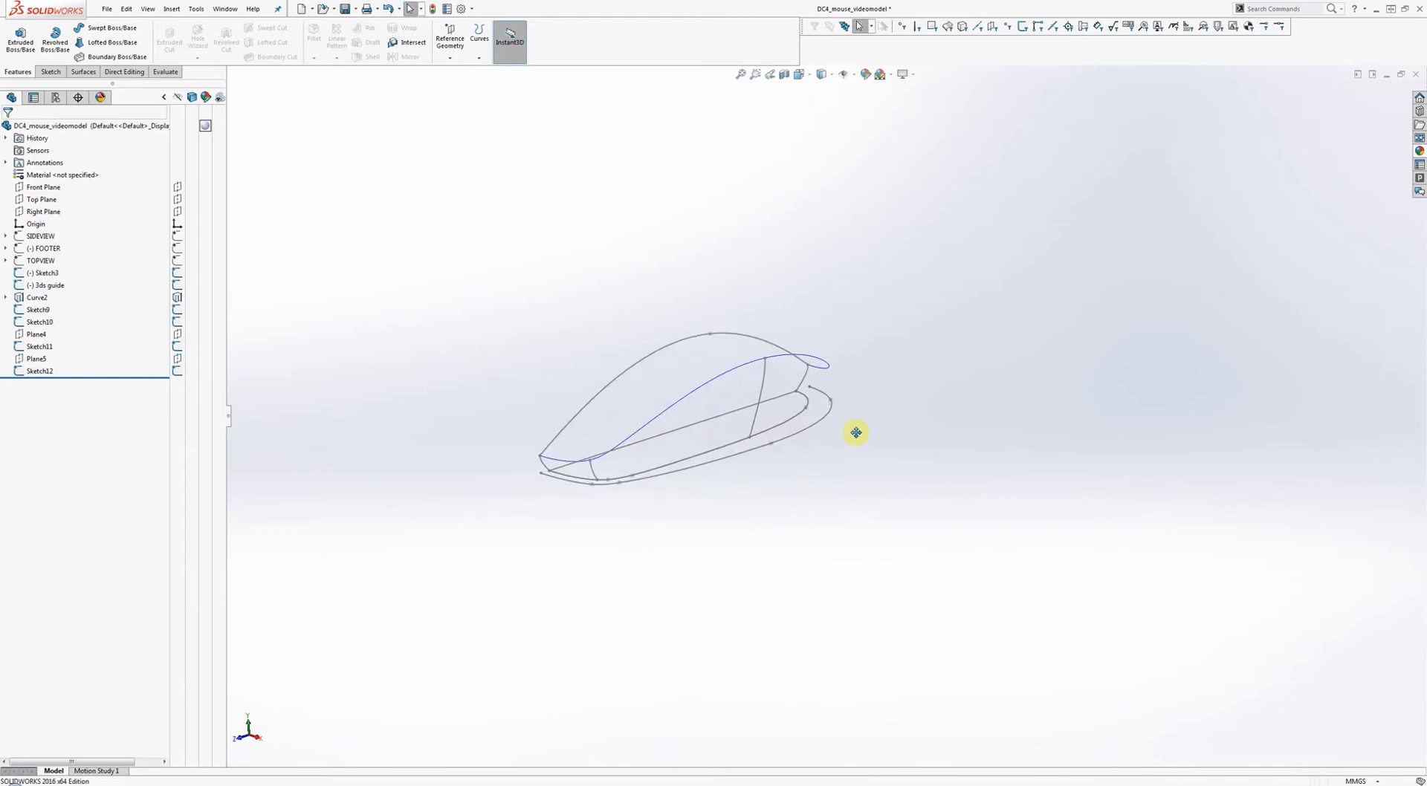
mouse_move(871, 420)
middle_down()
mouse_move(882, 521)
mouse_move(857, 620)
mouse_move(879, 665)
mouse_move(865, 573)
mouse_move(882, 443)
mouse_move(853, 376)
middle_up()
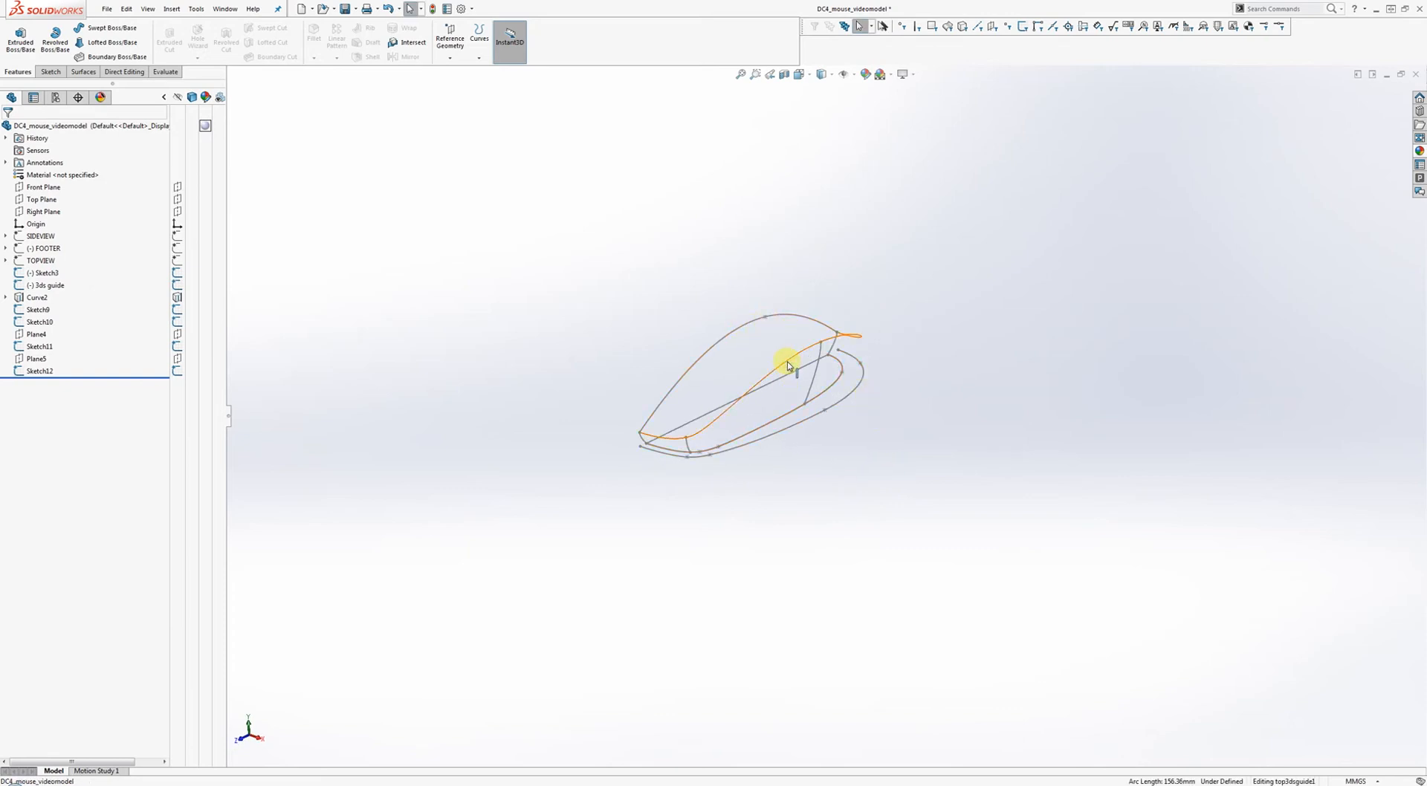
mouse_move(784, 379)
middle_down()
mouse_move(802, 351)
mouse_move(848, 389)
mouse_move(835, 395)
mouse_move(812, 309)
mouse_move(825, 321)
mouse_move(864, 269)
middle_up()
scroll(802, 362, down, 5)
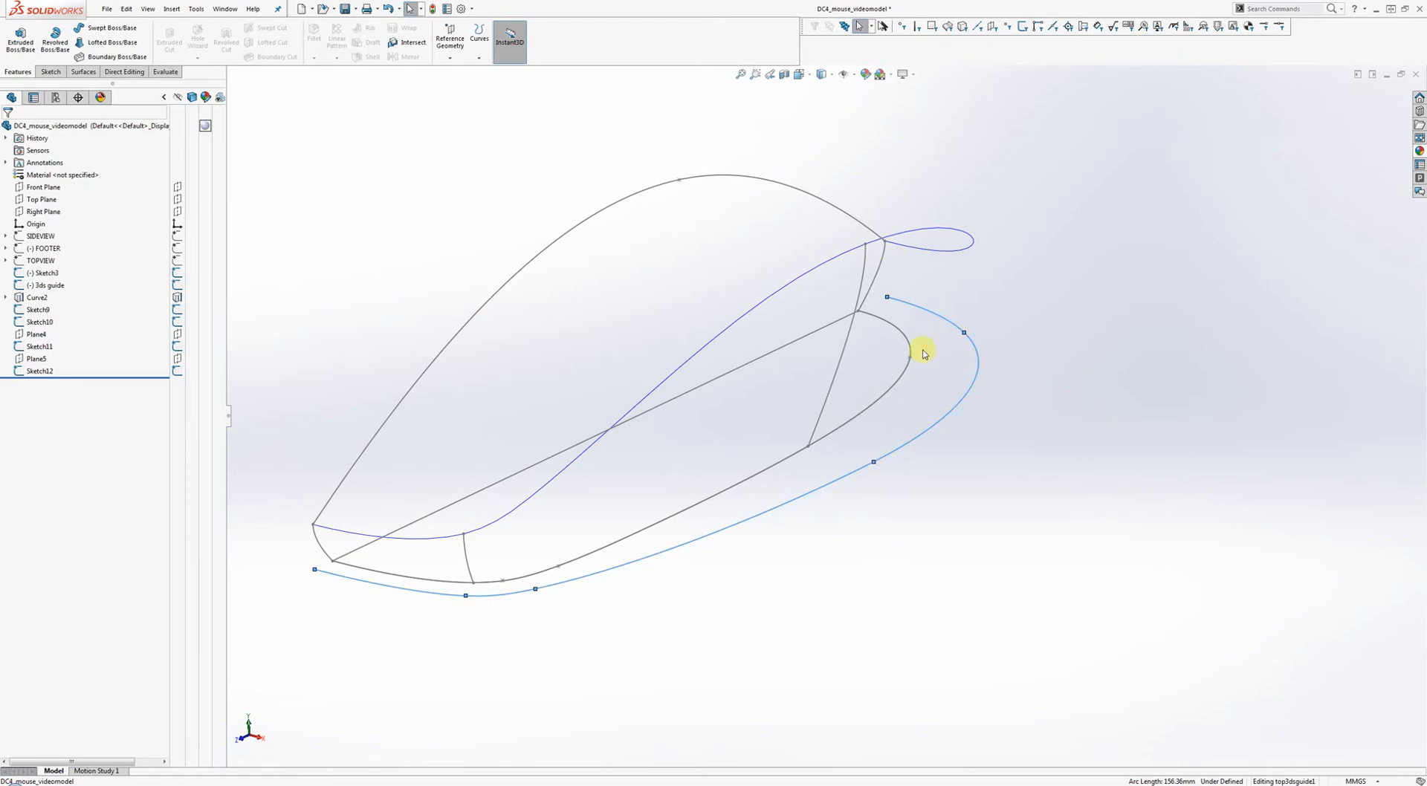
Inspect the top curve and expand Curve2 in the tree to show its source sketches.
right_click(940, 316)
click(958, 301)
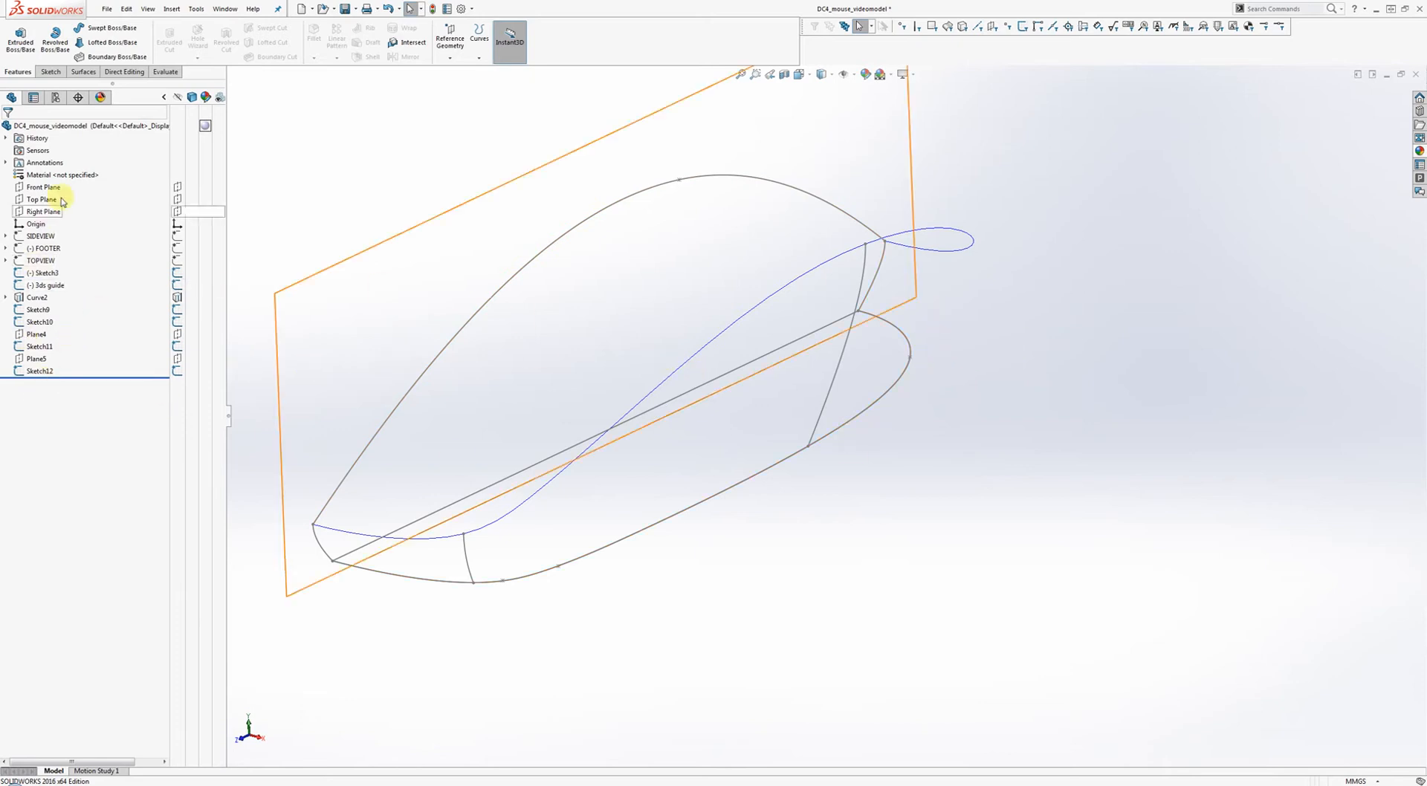
click(707, 180)
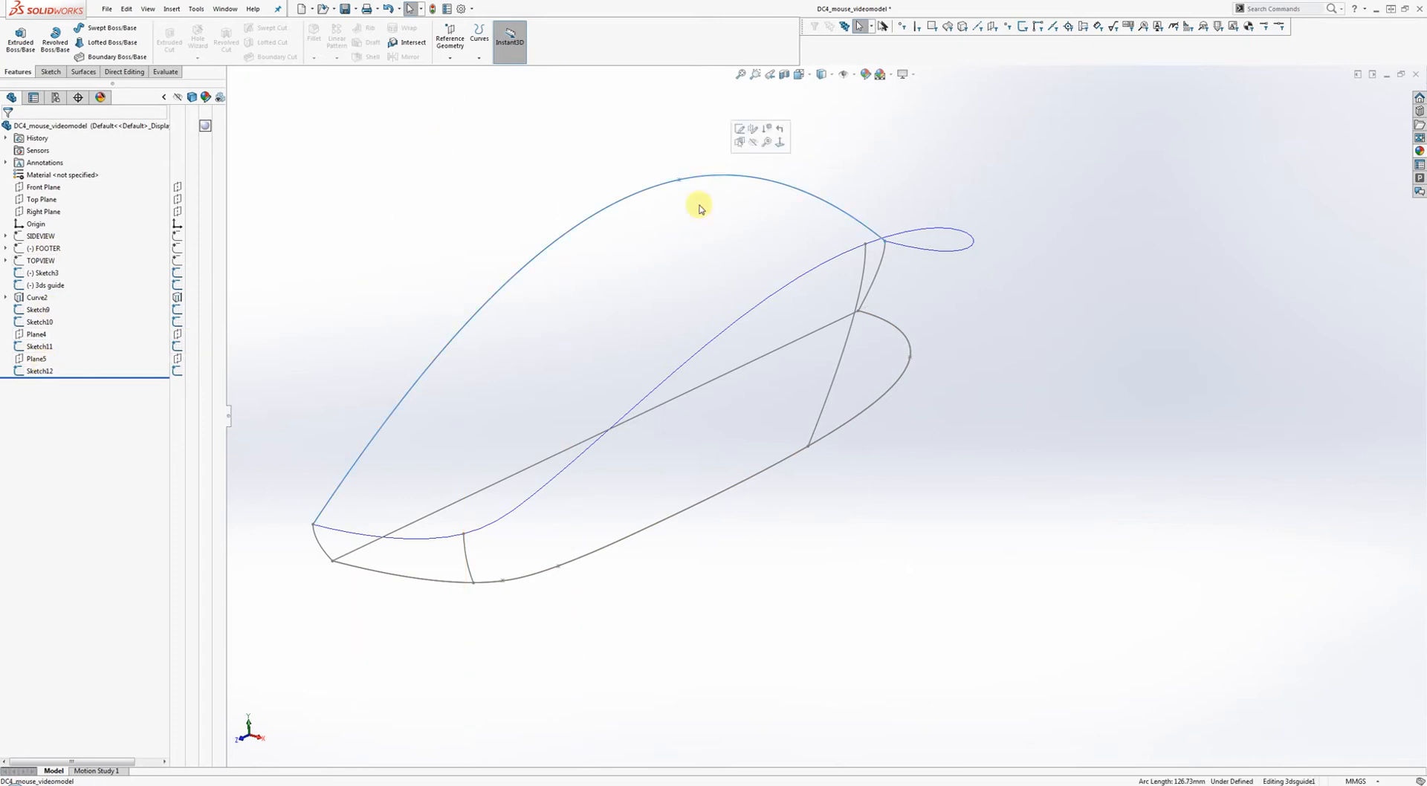
click(276, 318)
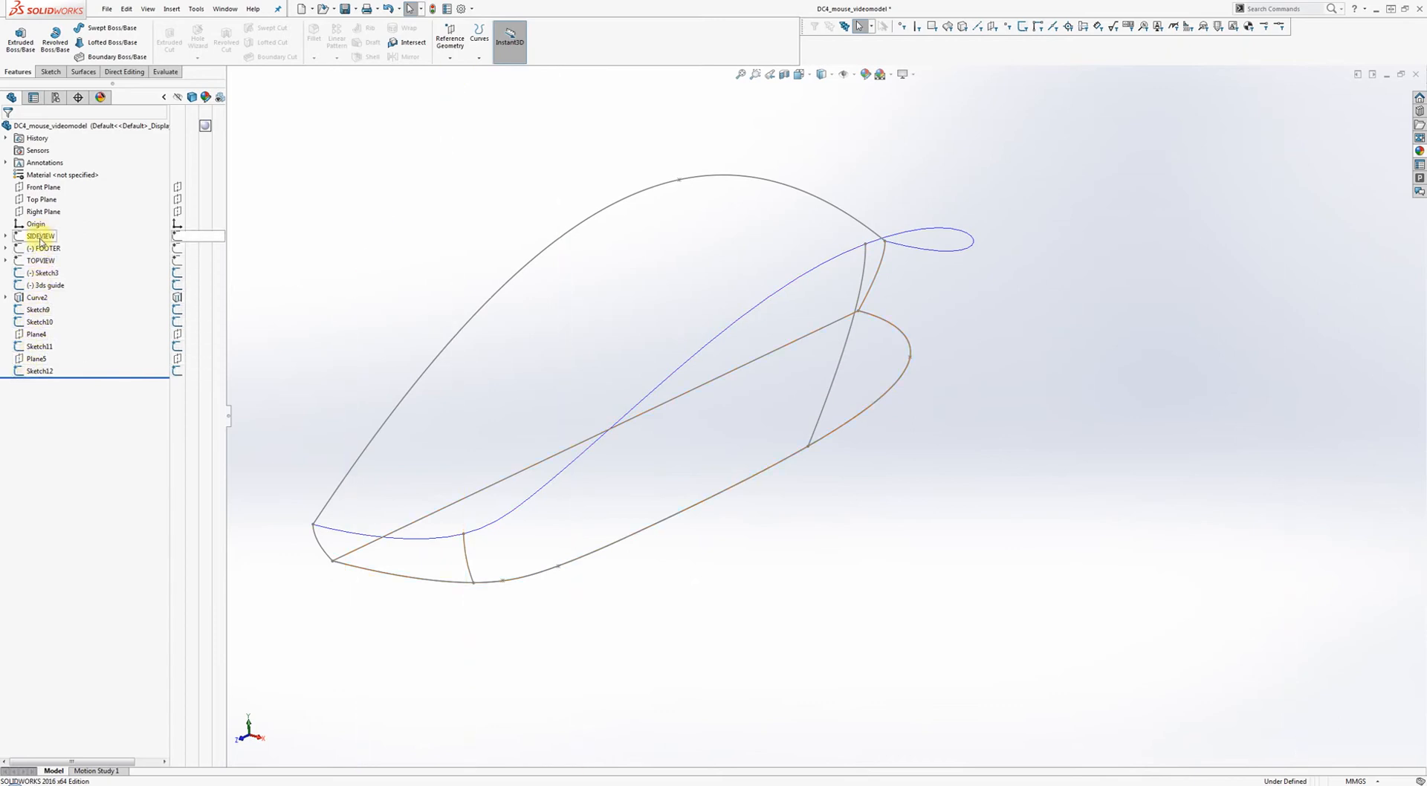
click(7, 298)
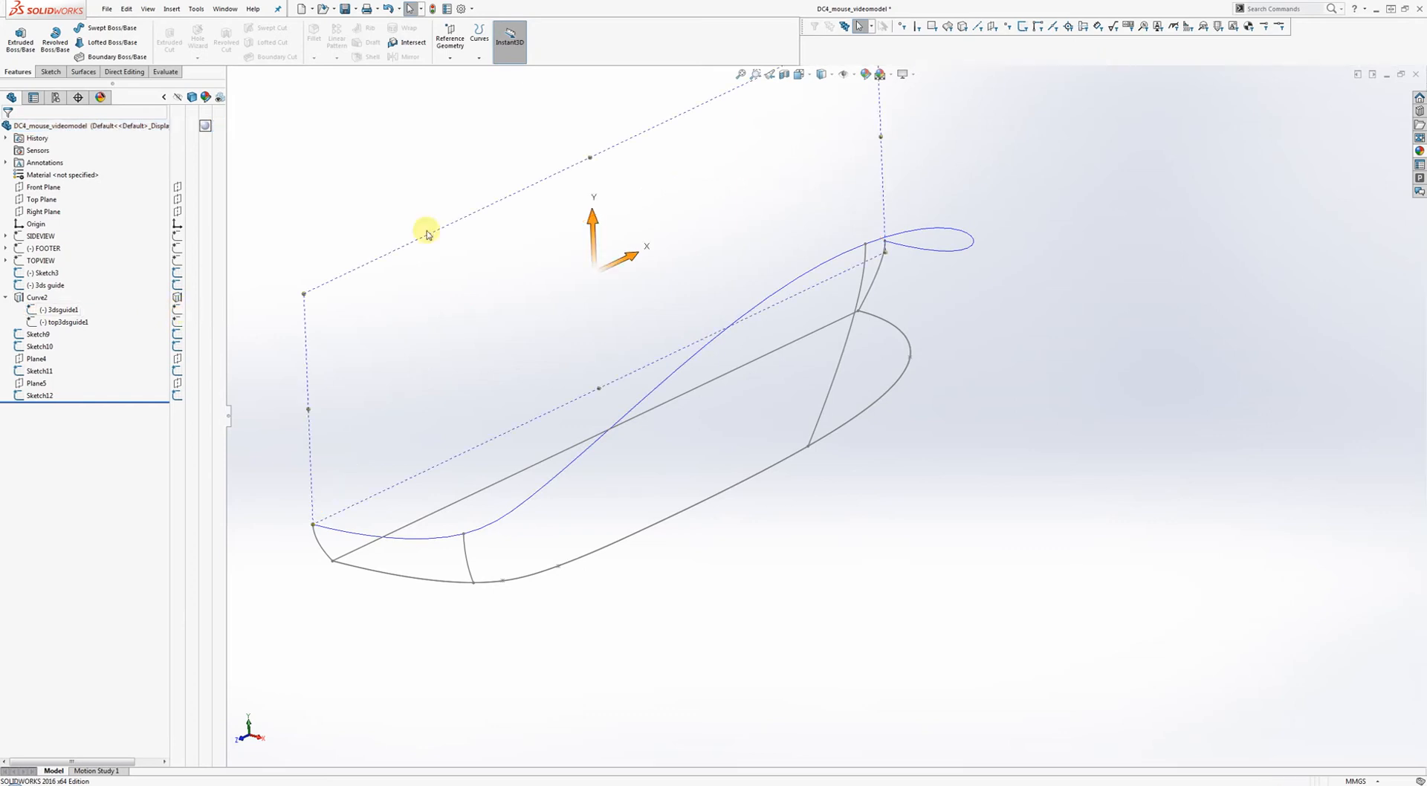
middle_drag(637, 287, 583, 281)
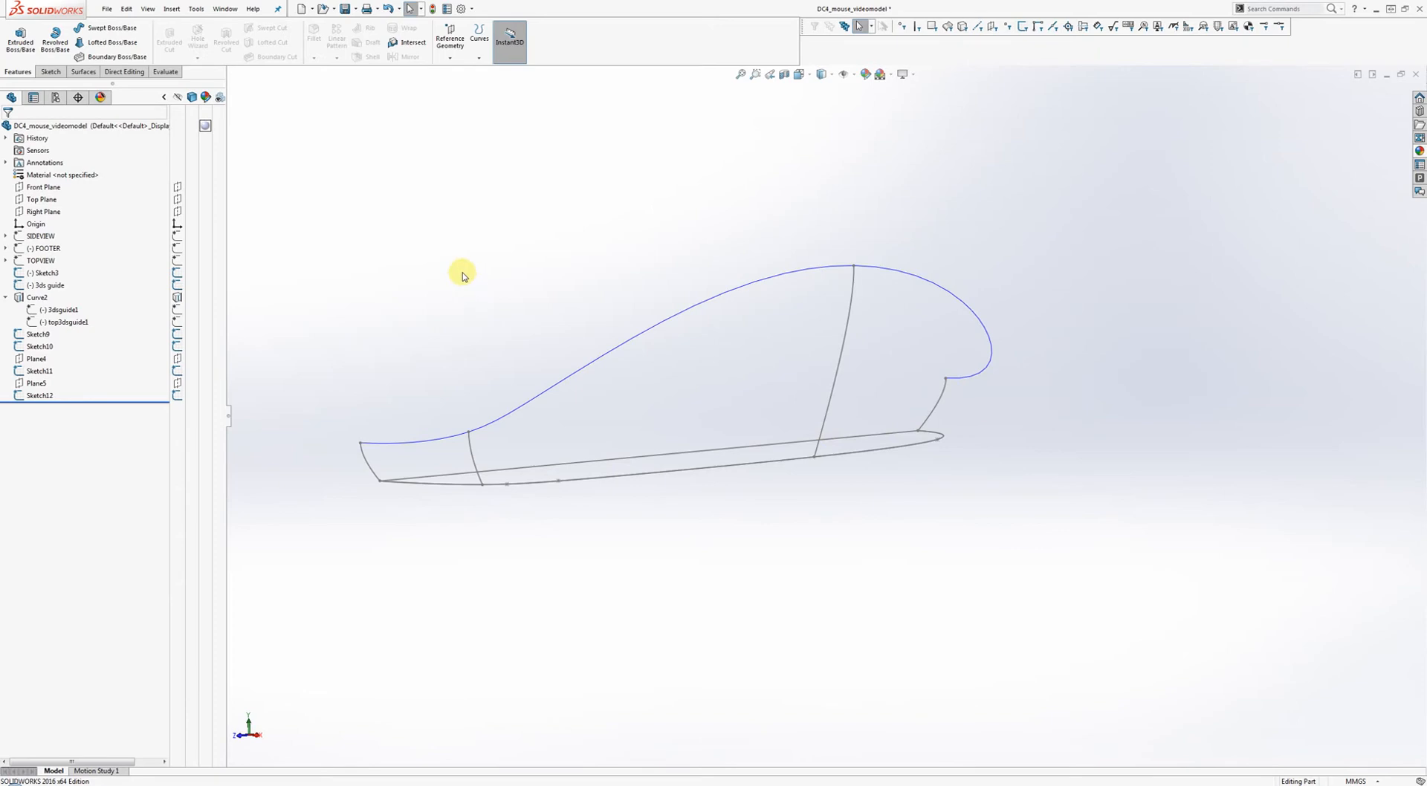
Start a Boundary Surface with Sketch9 and Sketch12 as Direction 1 profiles.
click(83, 72)
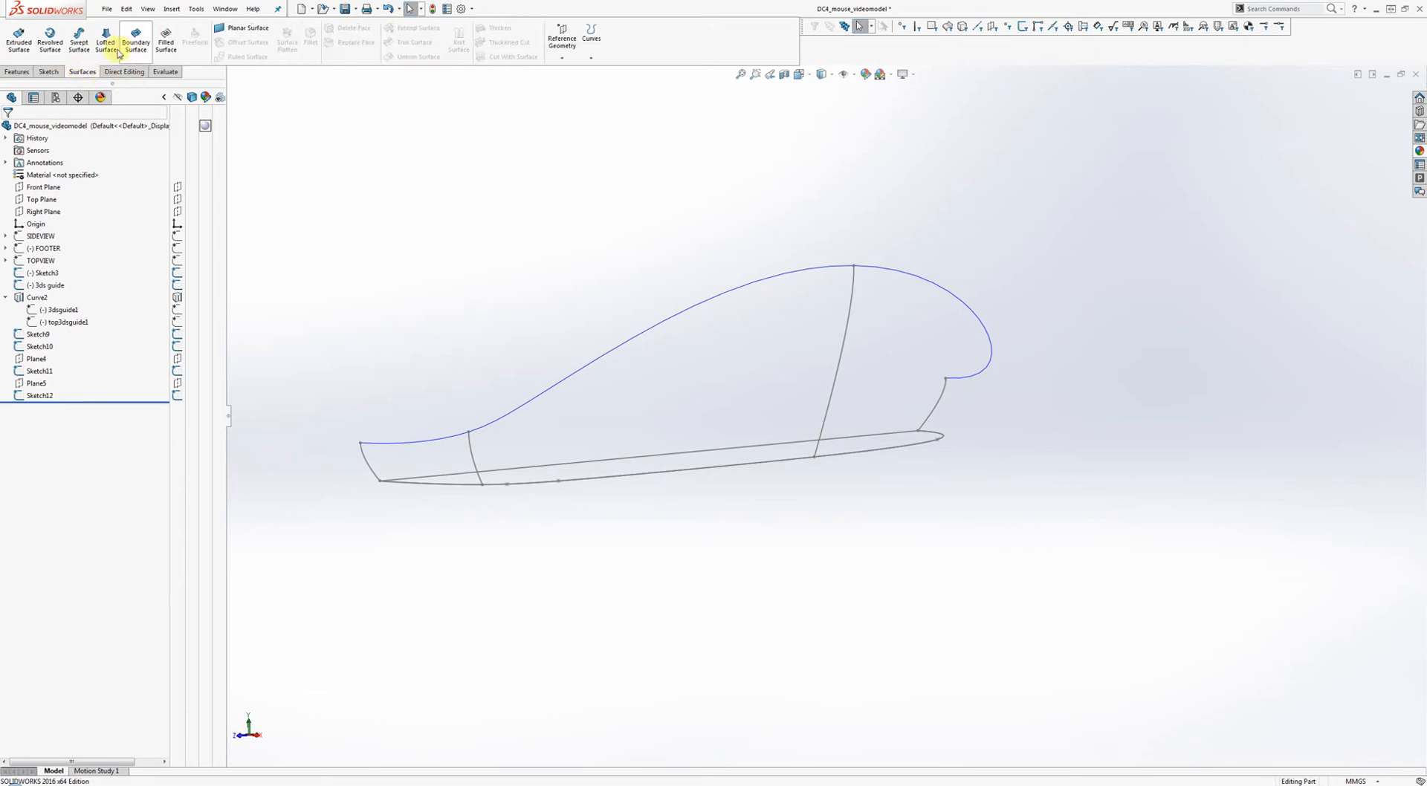
click(136, 58)
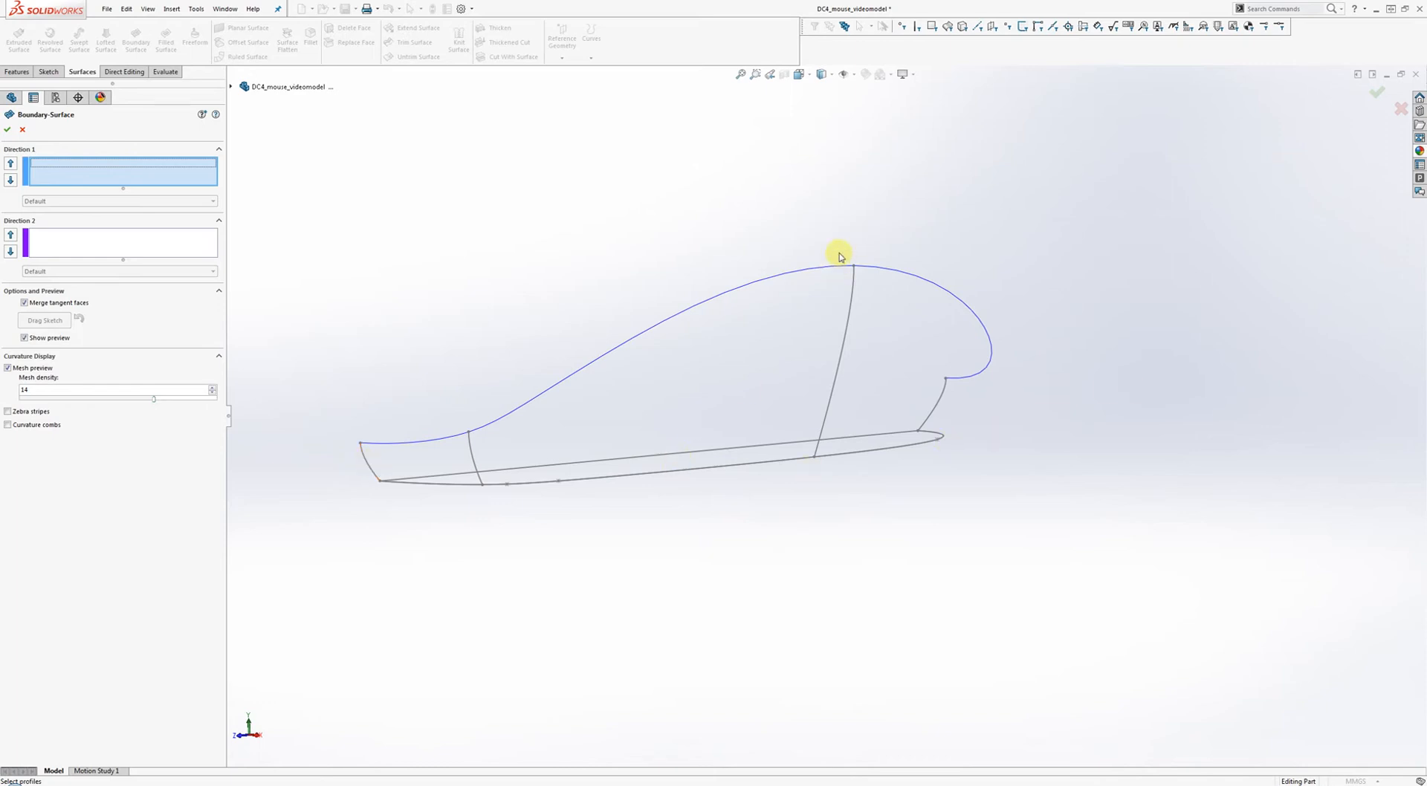
click(369, 469)
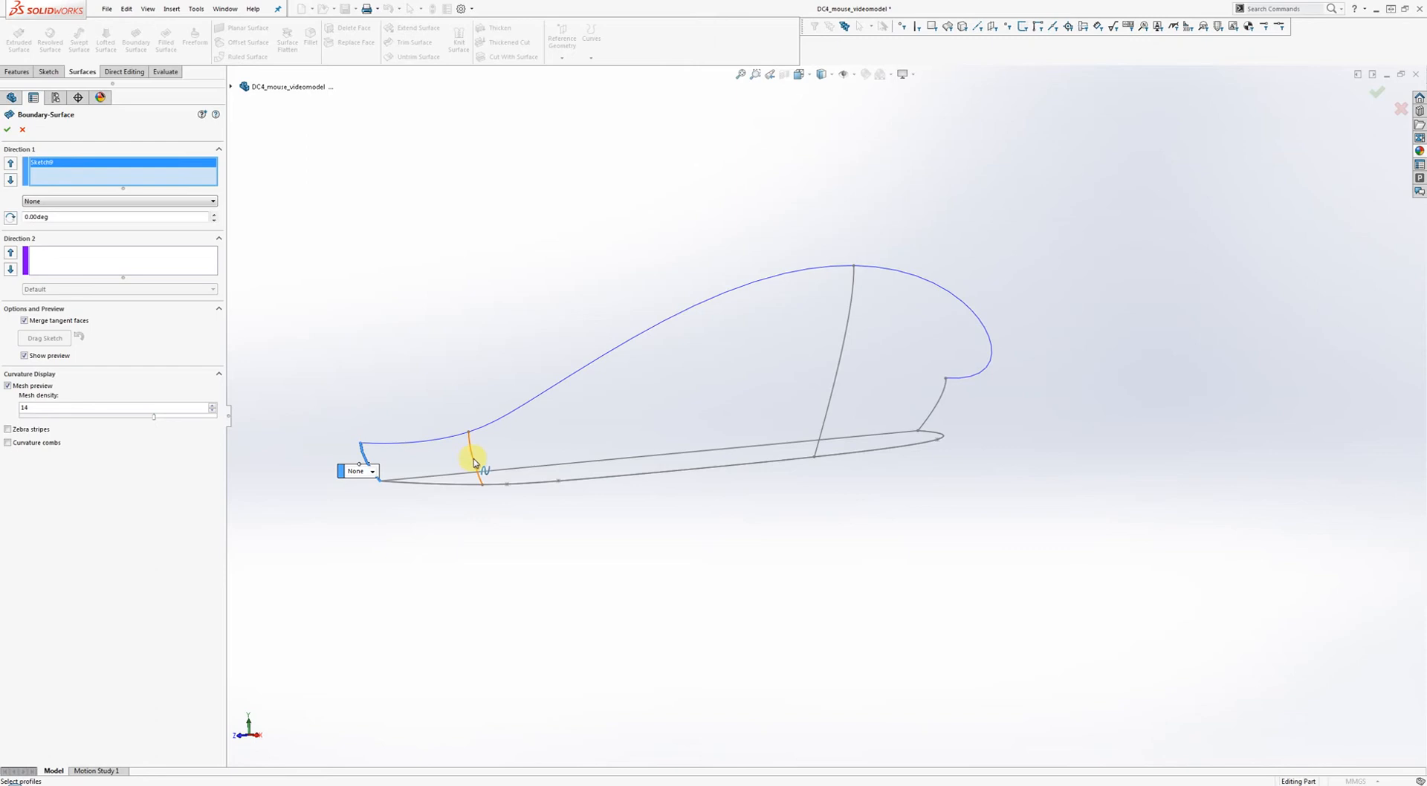
click(472, 460)
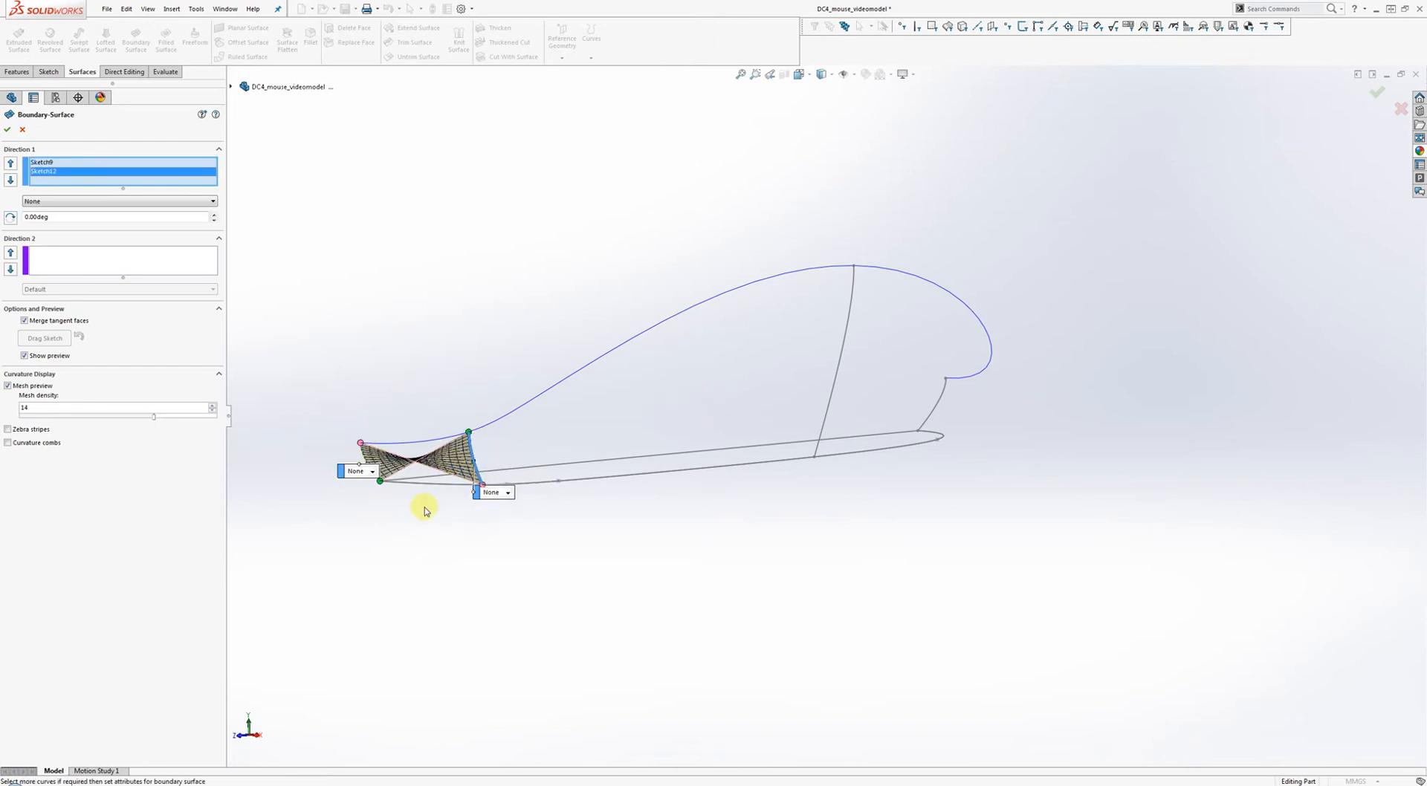
scroll(416, 480, down, 2)
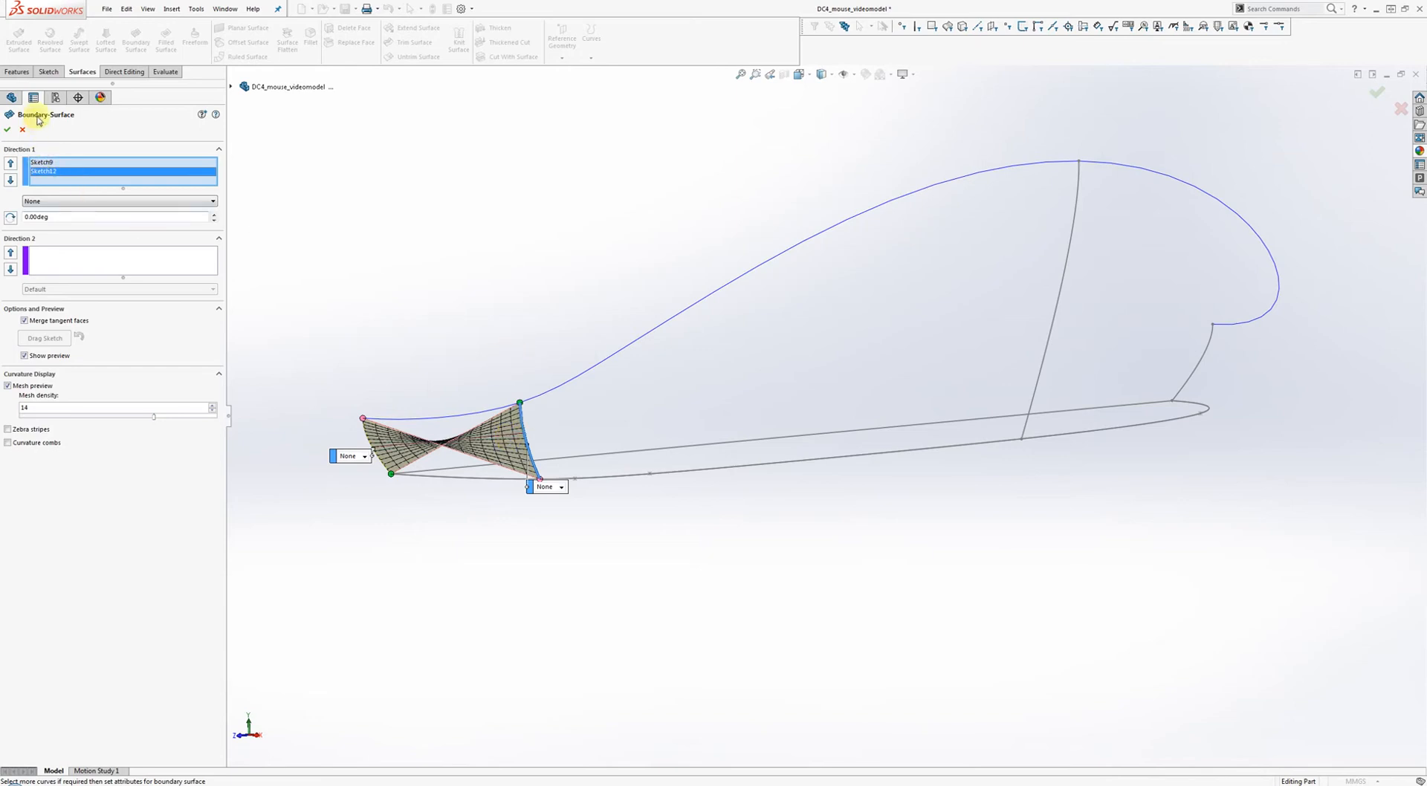
Flip connectors on Sketch12 to untwist the surface and lower the preview mesh density.
right_click(48, 175)
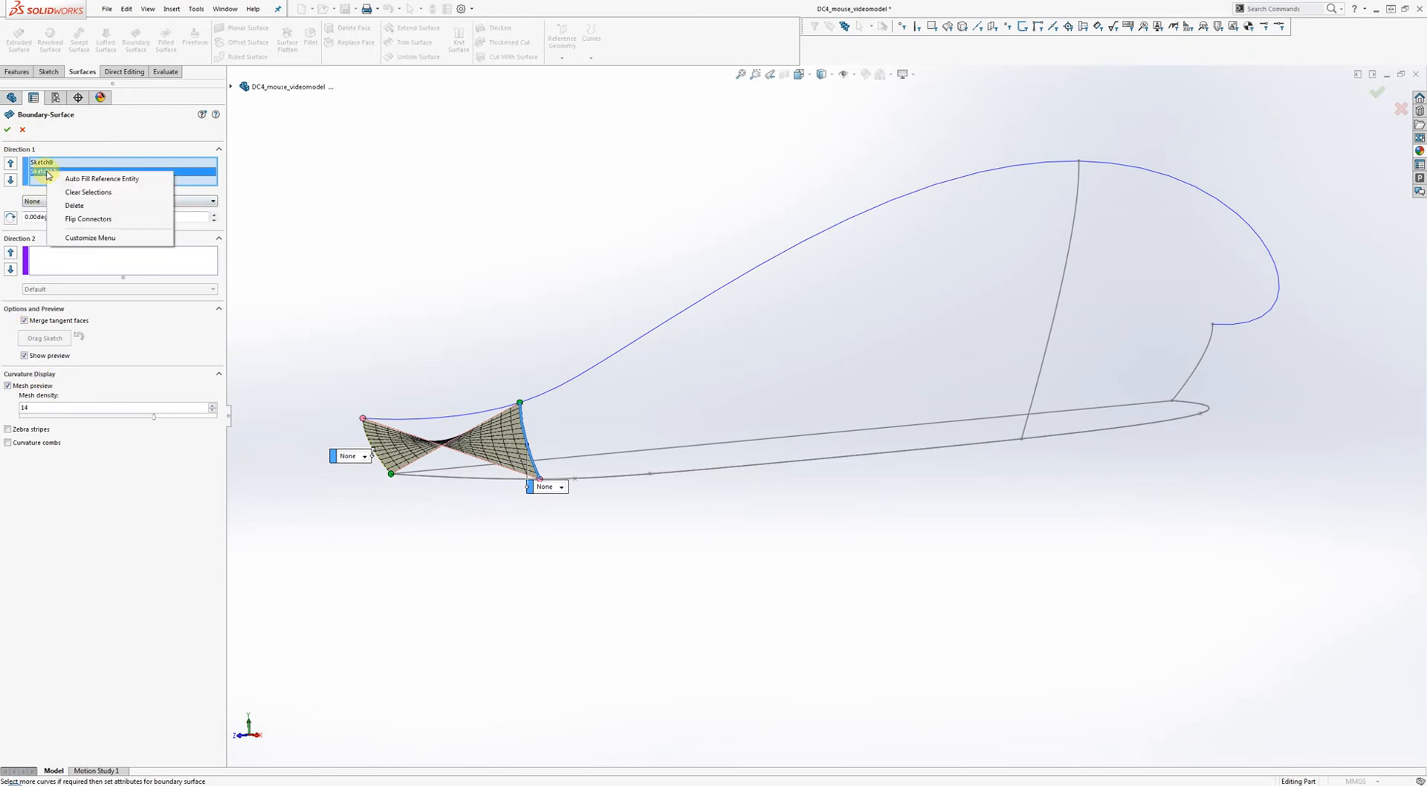
click(75, 221)
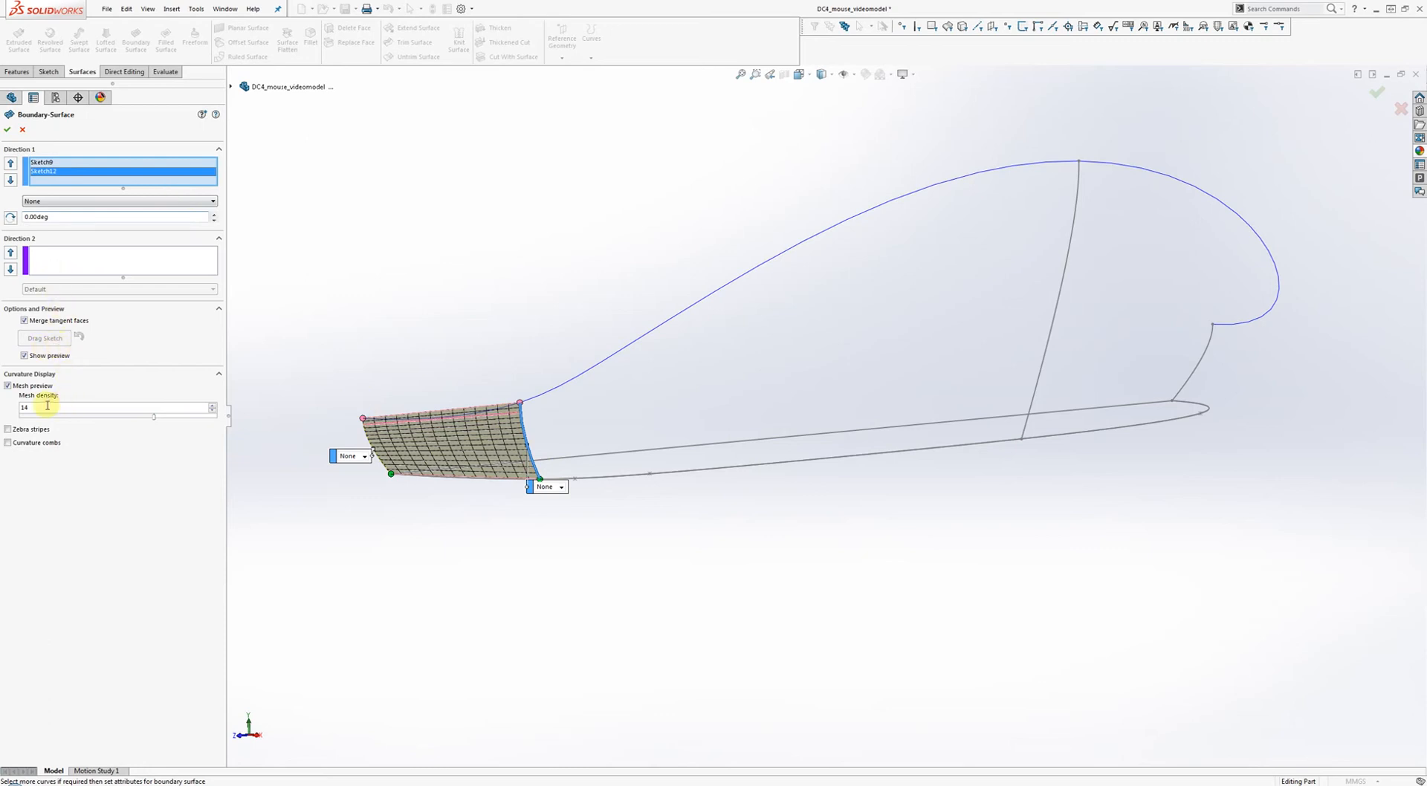
drag(47, 405, 2, 405)
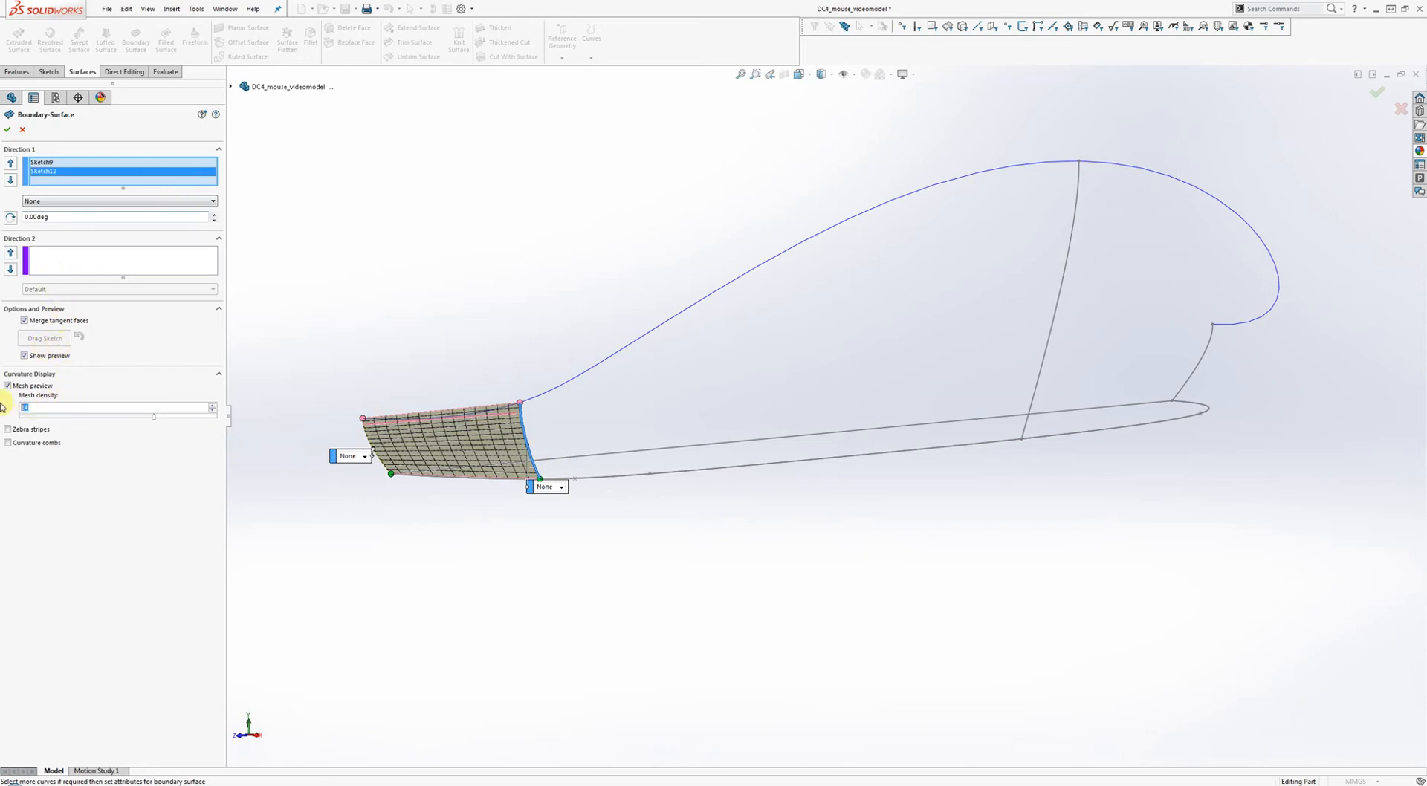
click(75, 395)
drag(152, 420, 42, 420)
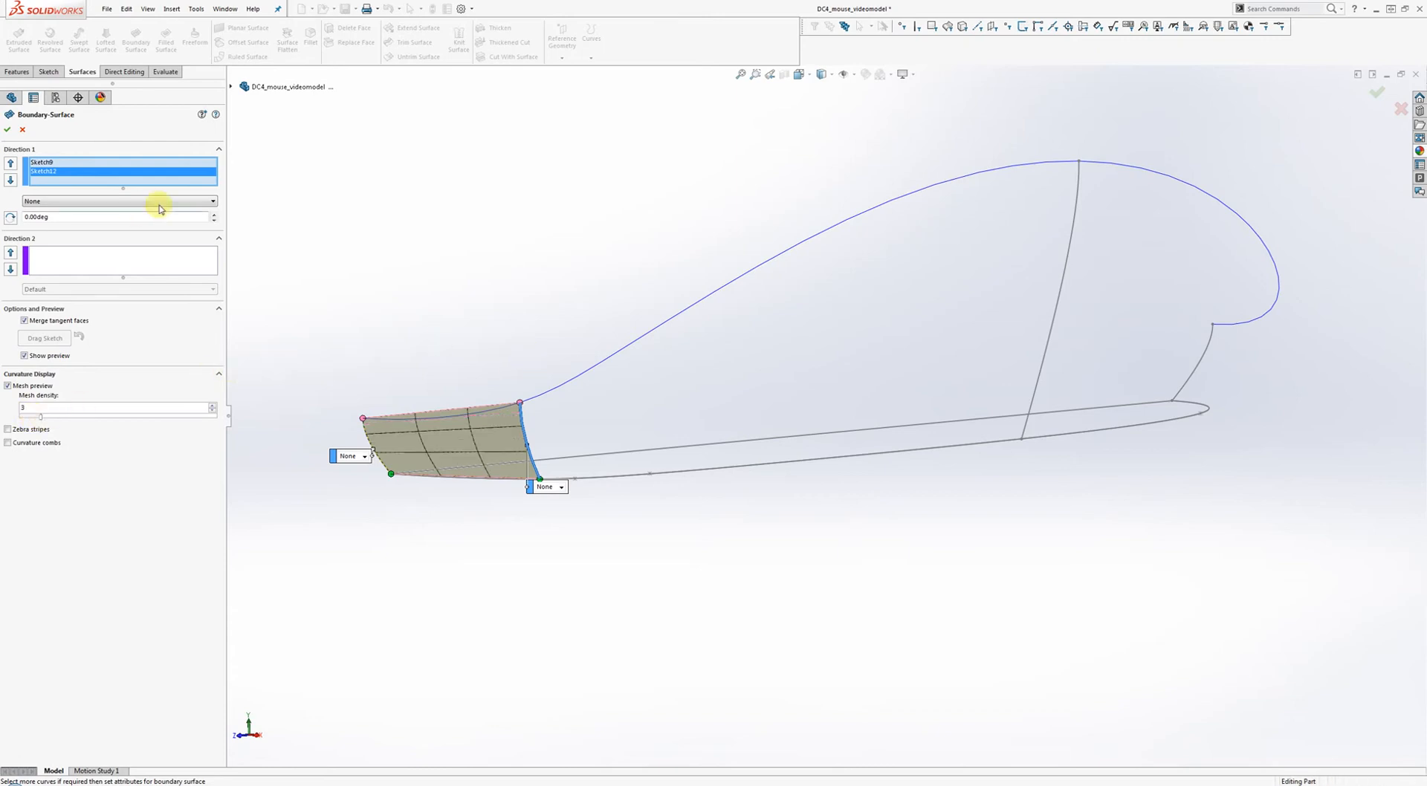
Add Sketch11 and Sketch10 as profiles and flip Sketch10's connectors to untwist the surface.
click(1051, 325)
scroll(1040, 357, up, 2)
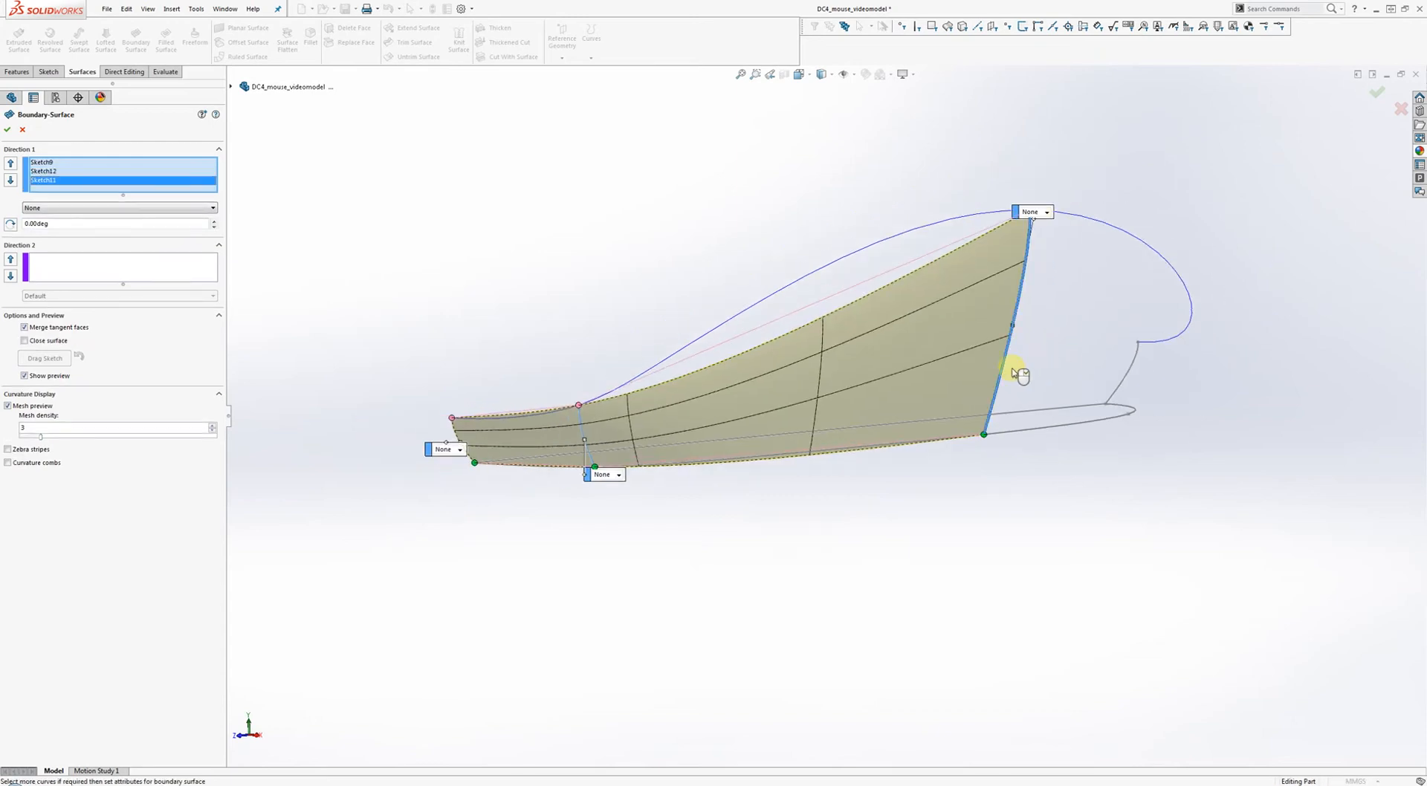
ctrl+middle_drag(1019, 375, 895, 388)
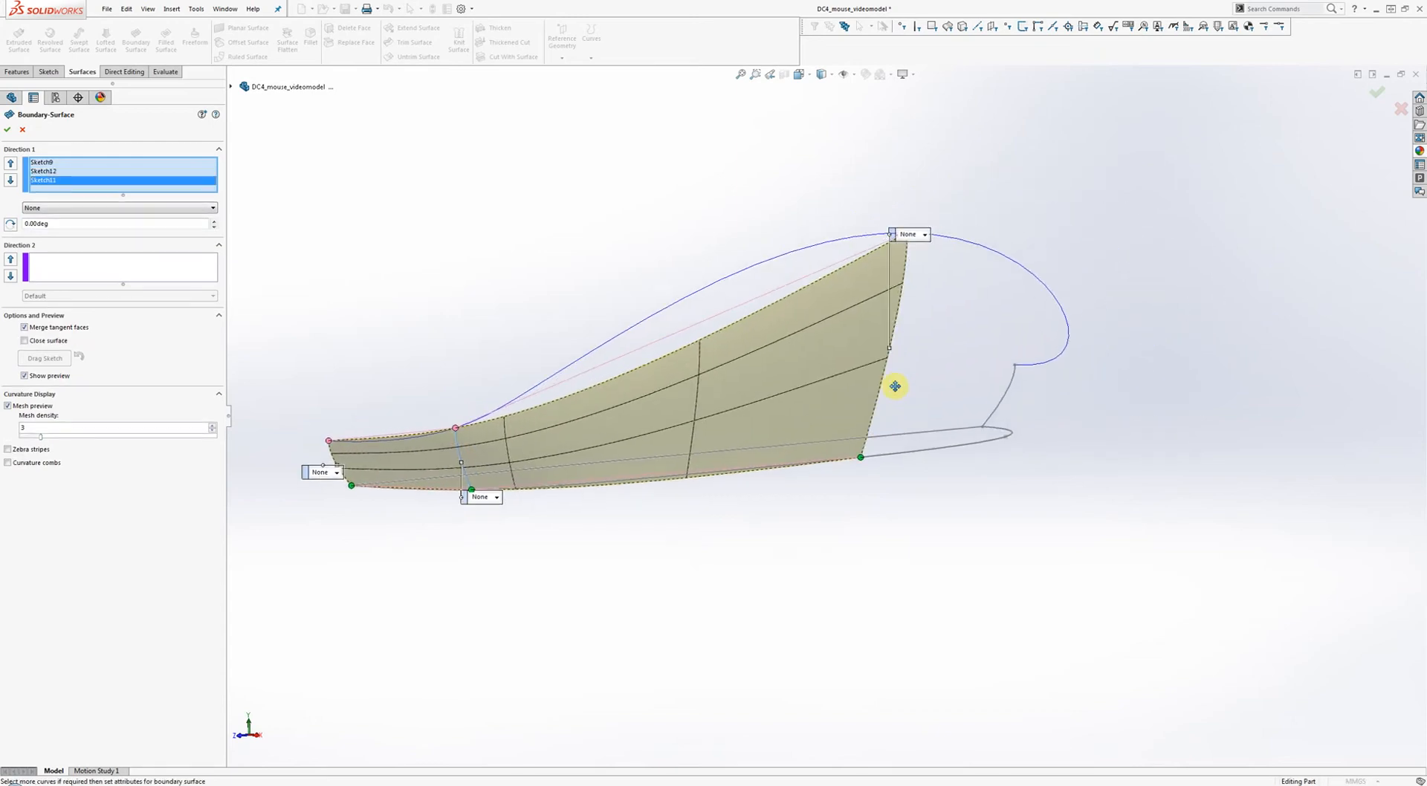
click(997, 385)
middle_drag(992, 413, 855, 416)
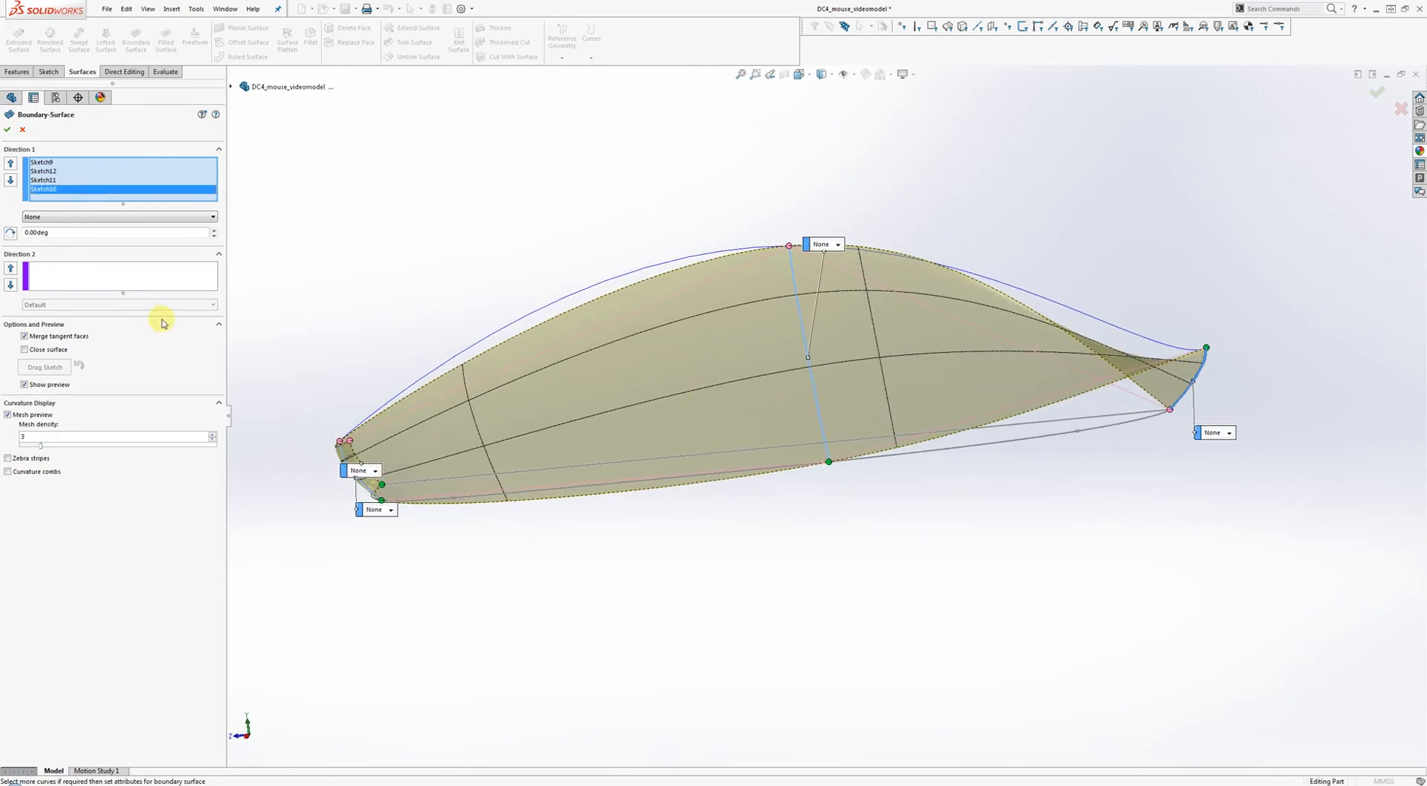
right_click(69, 195)
click(110, 241)
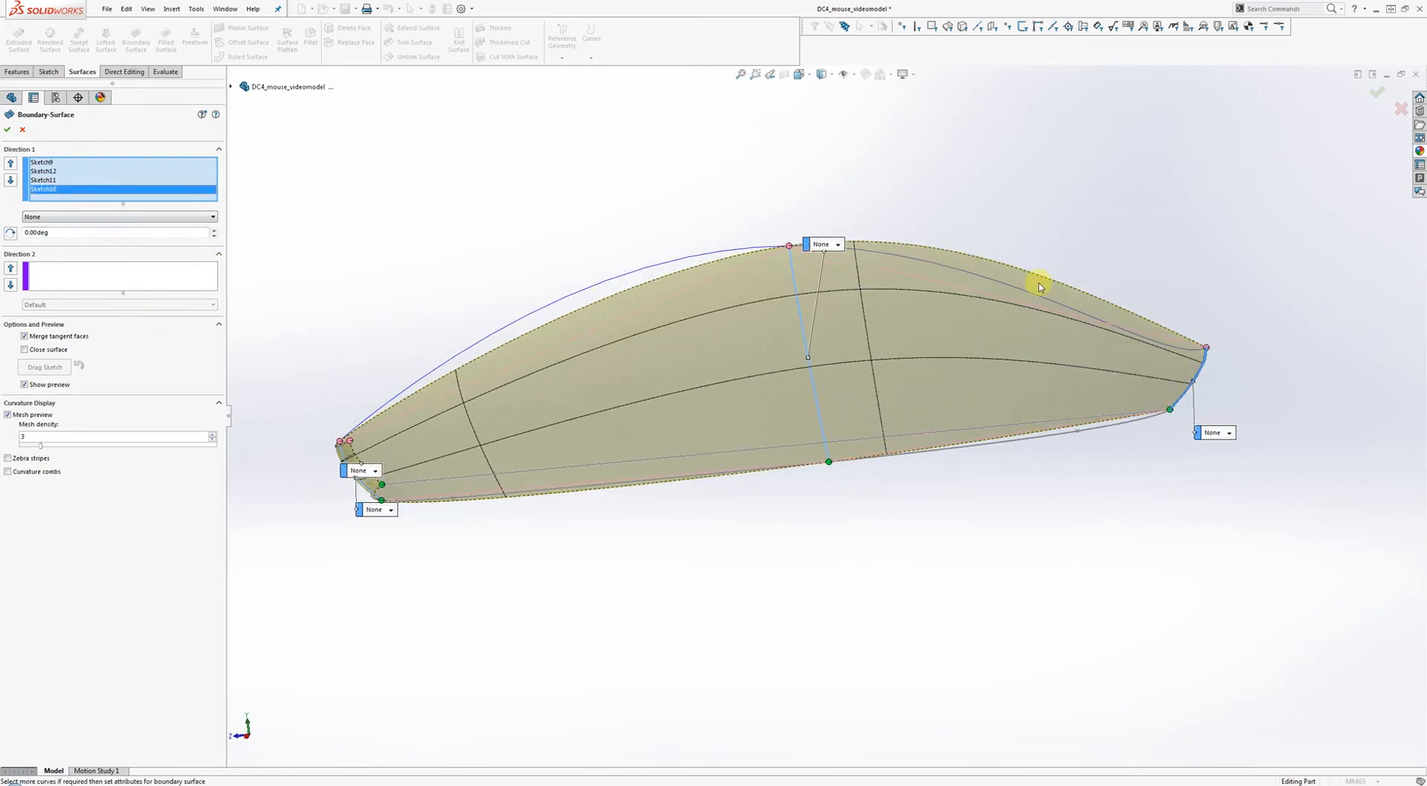
middle_drag(1035, 281, 924, 375)
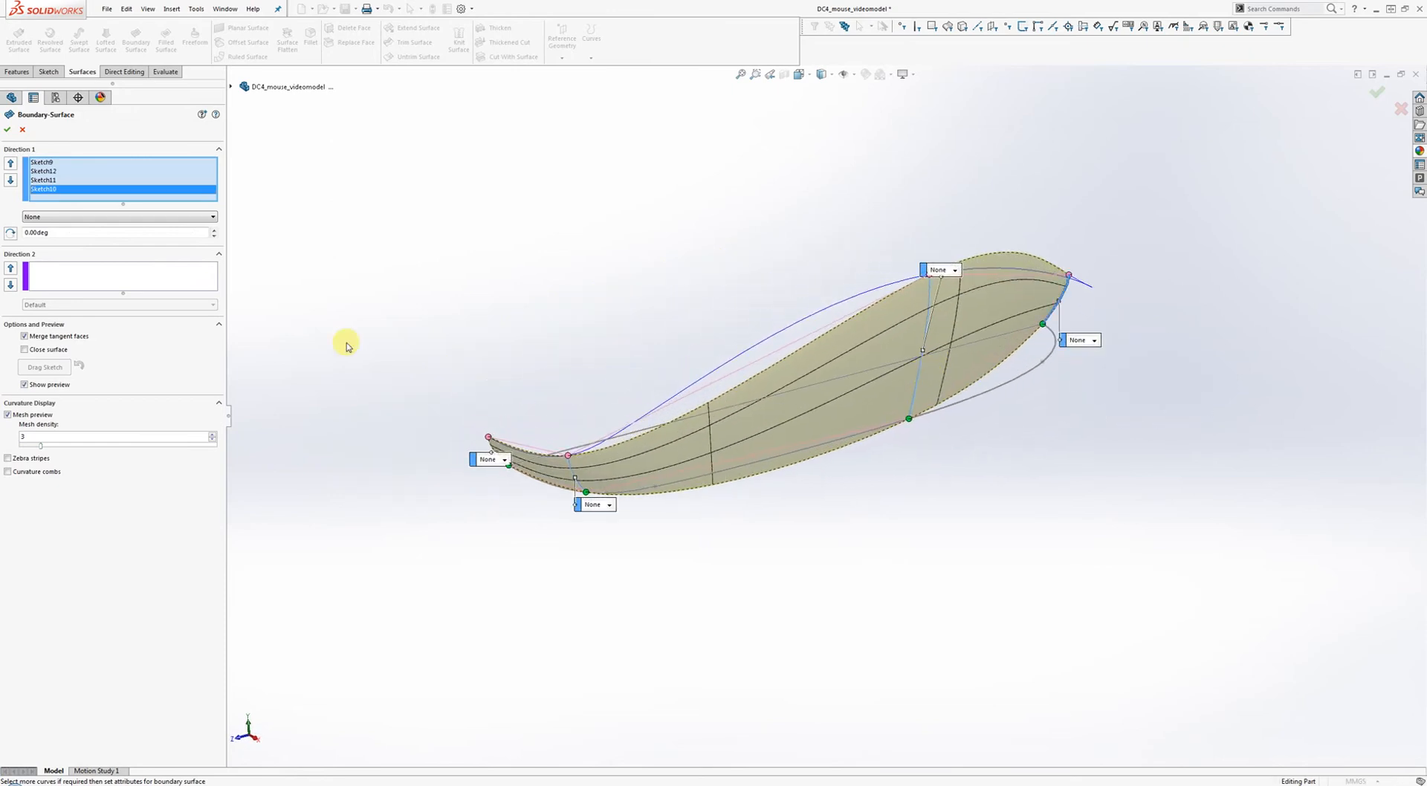
Try Curve2 and the lower outline as Direction 2 curves, then clear them after errors.
click(108, 285)
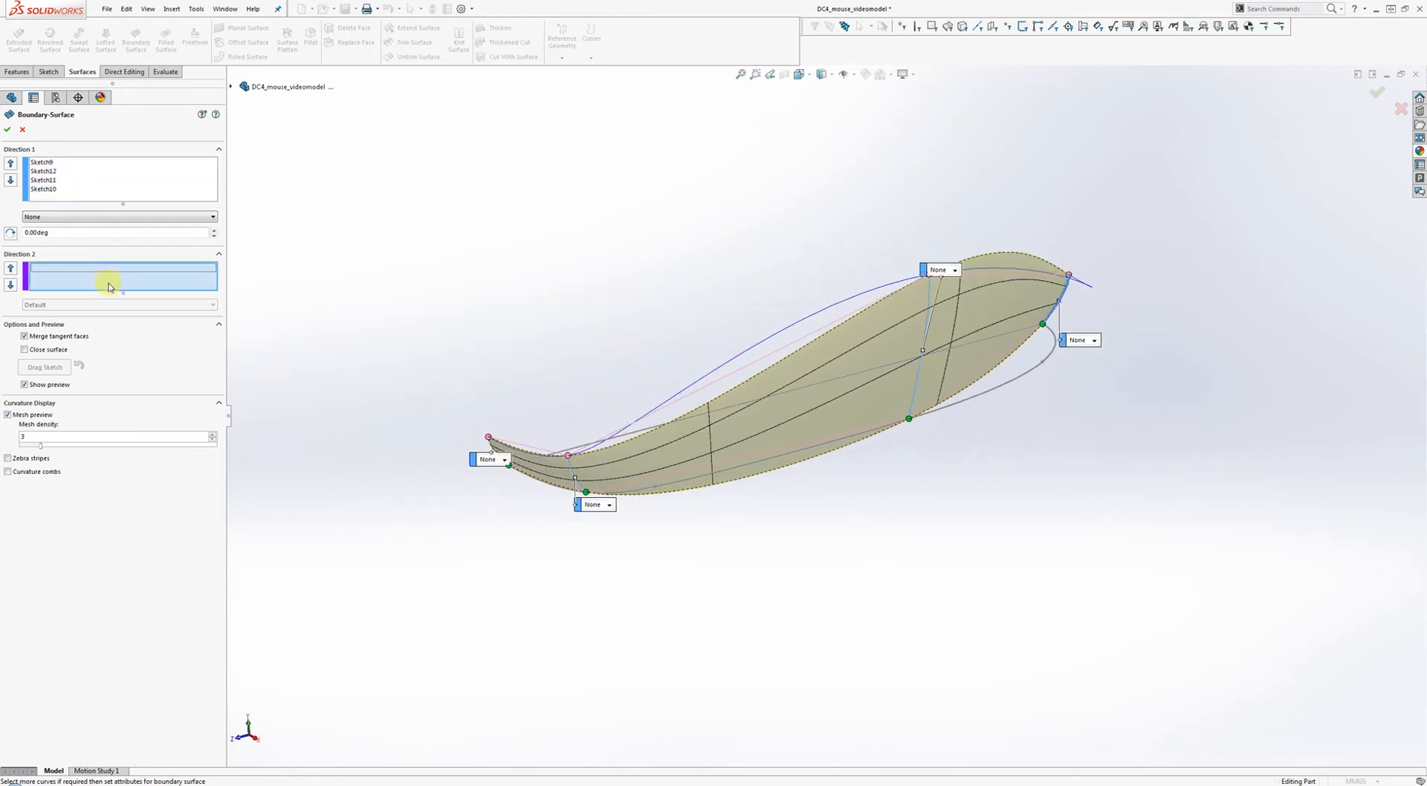
click(810, 321)
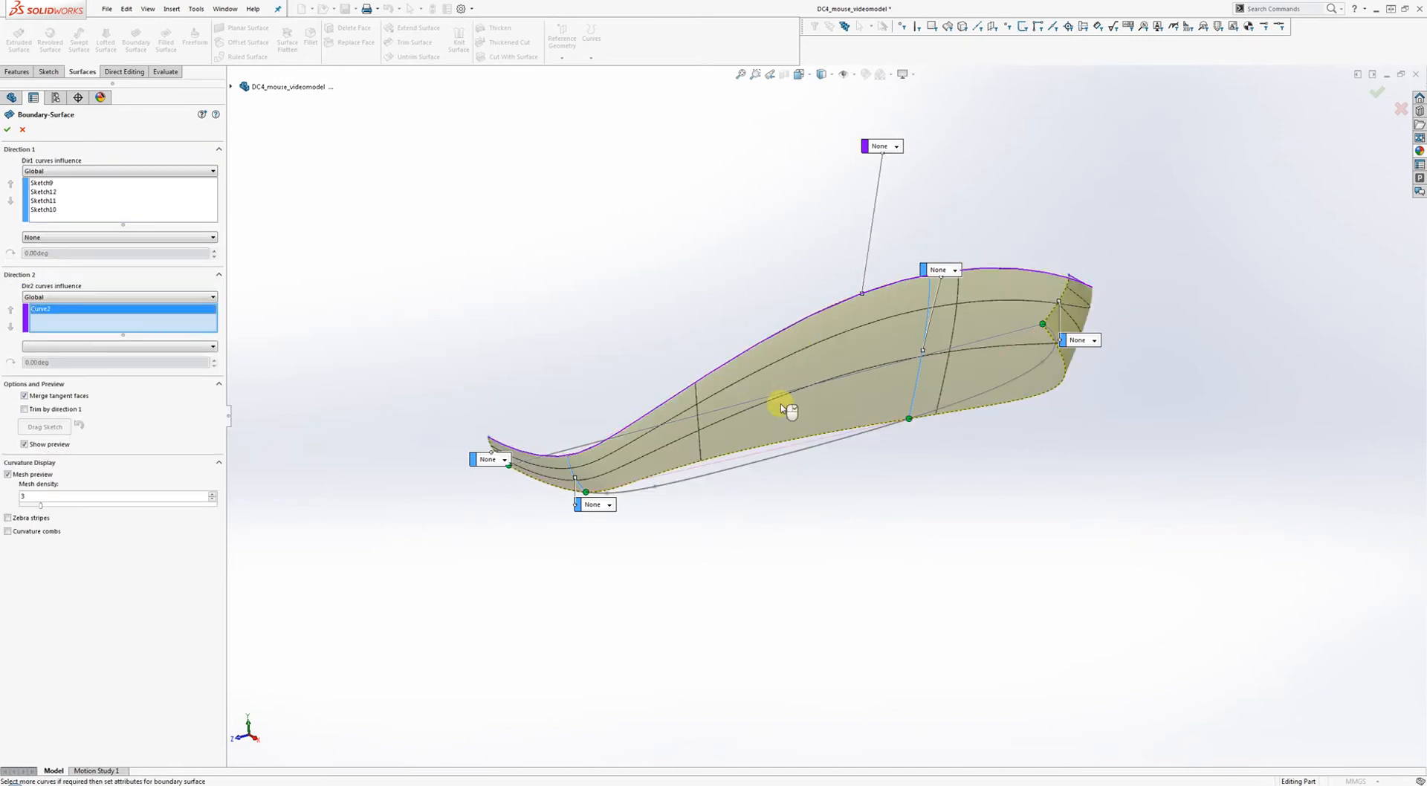
click(776, 462)
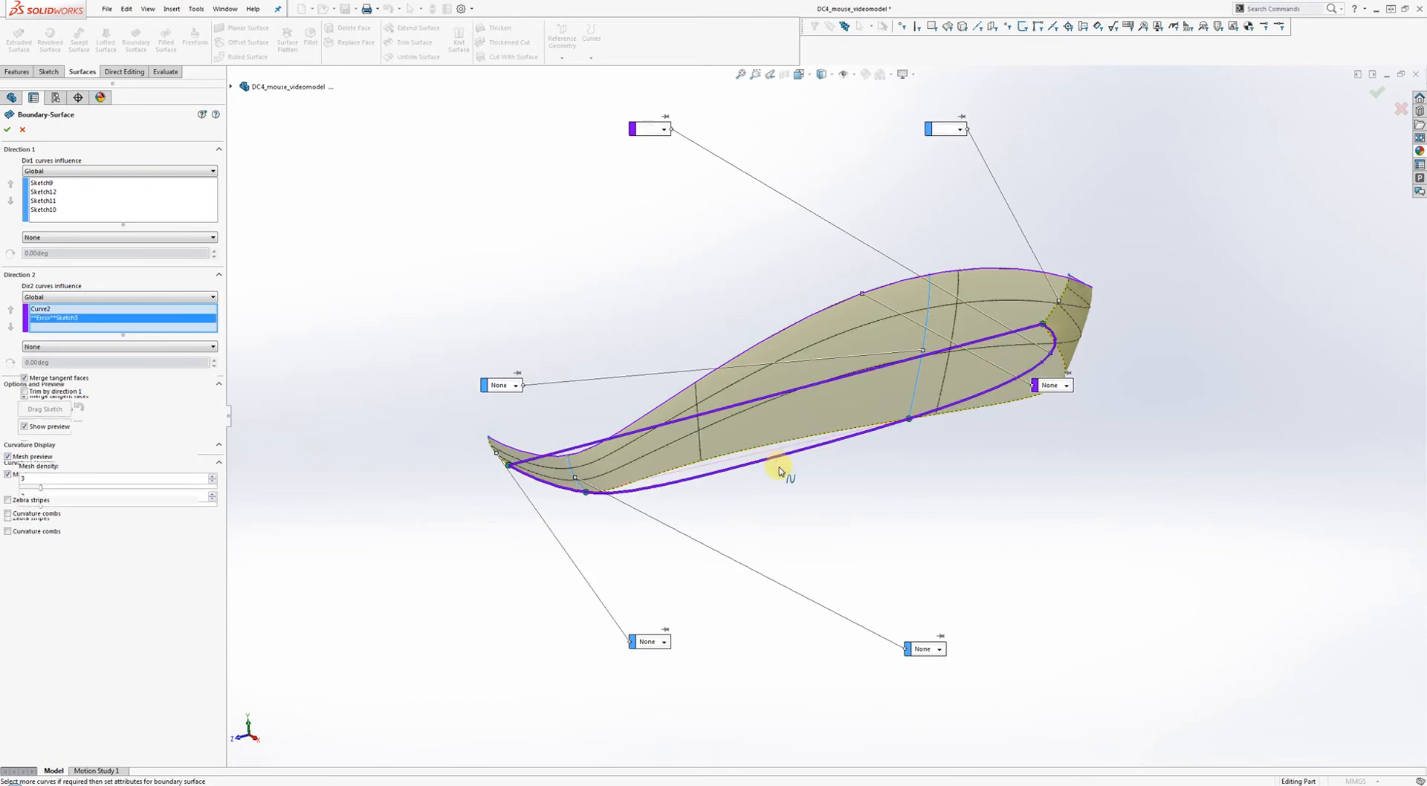
middle_drag(891, 478, 841, 442)
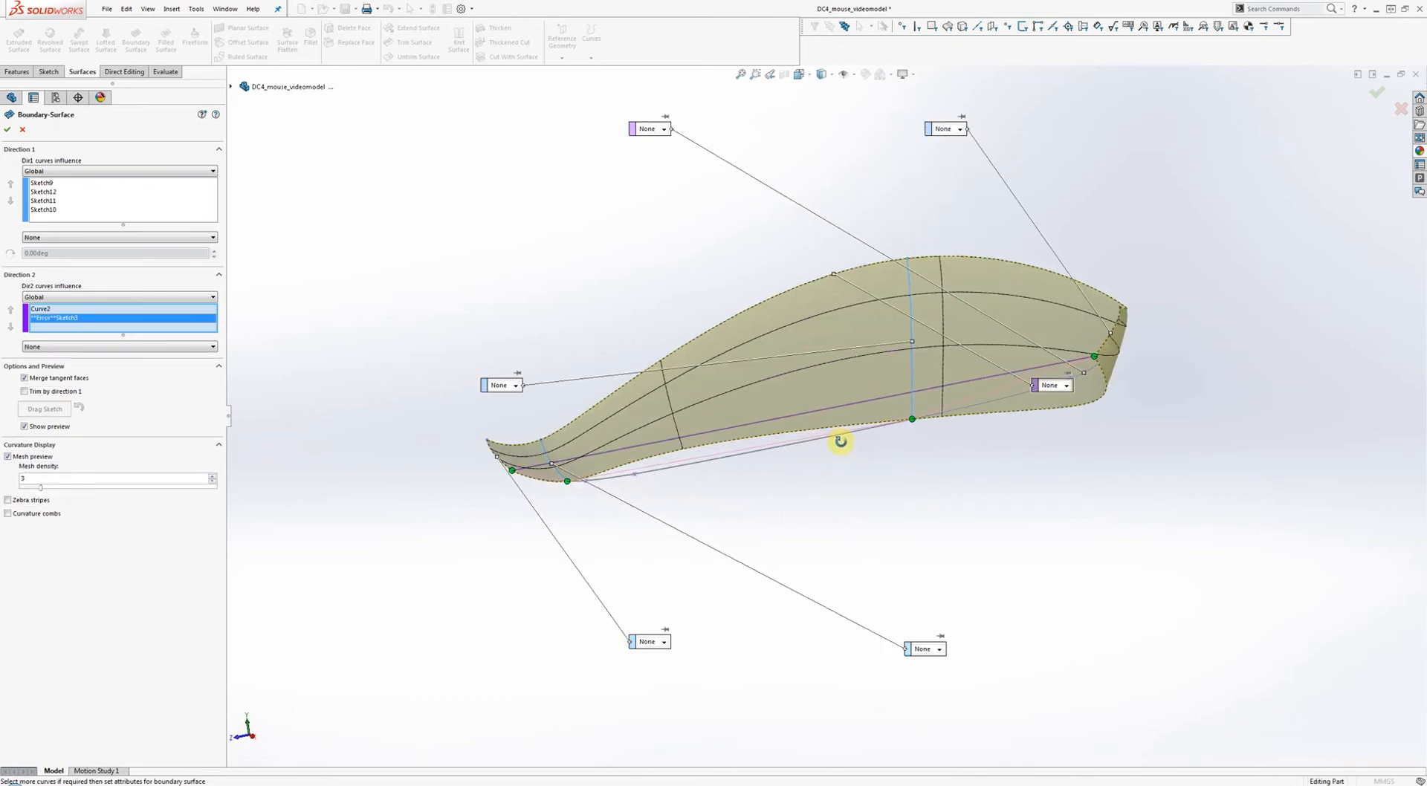
right_click(71, 319)
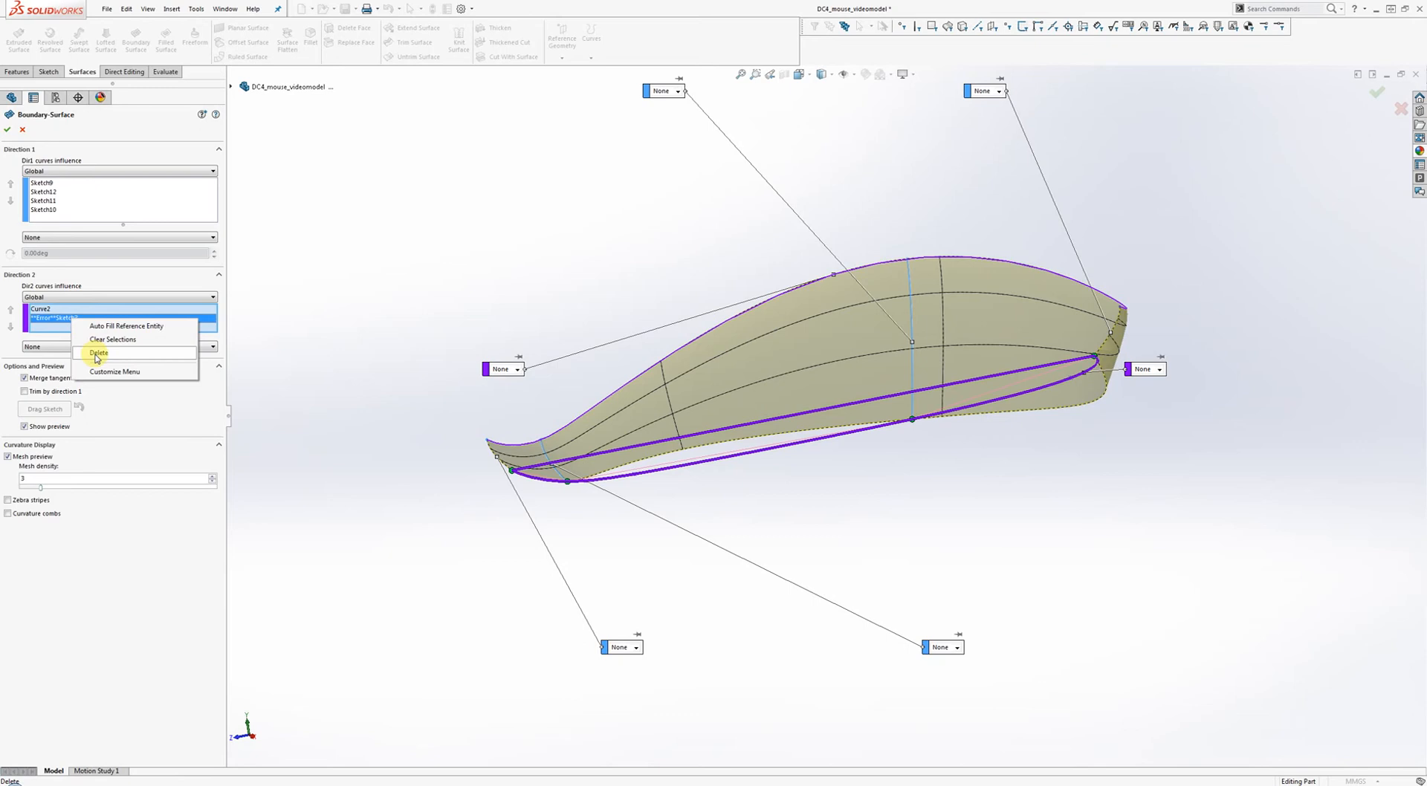
click(97, 353)
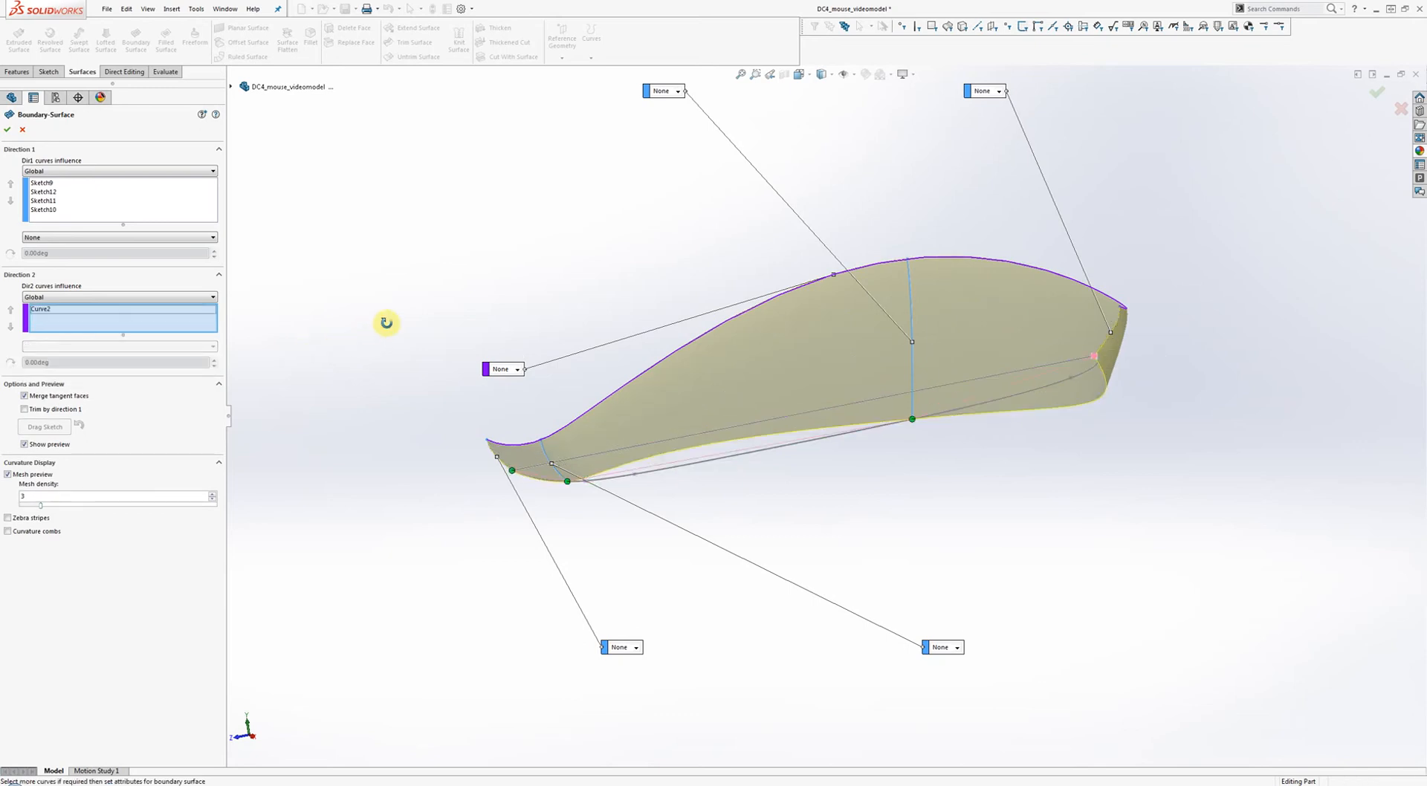
right_click(92, 325)
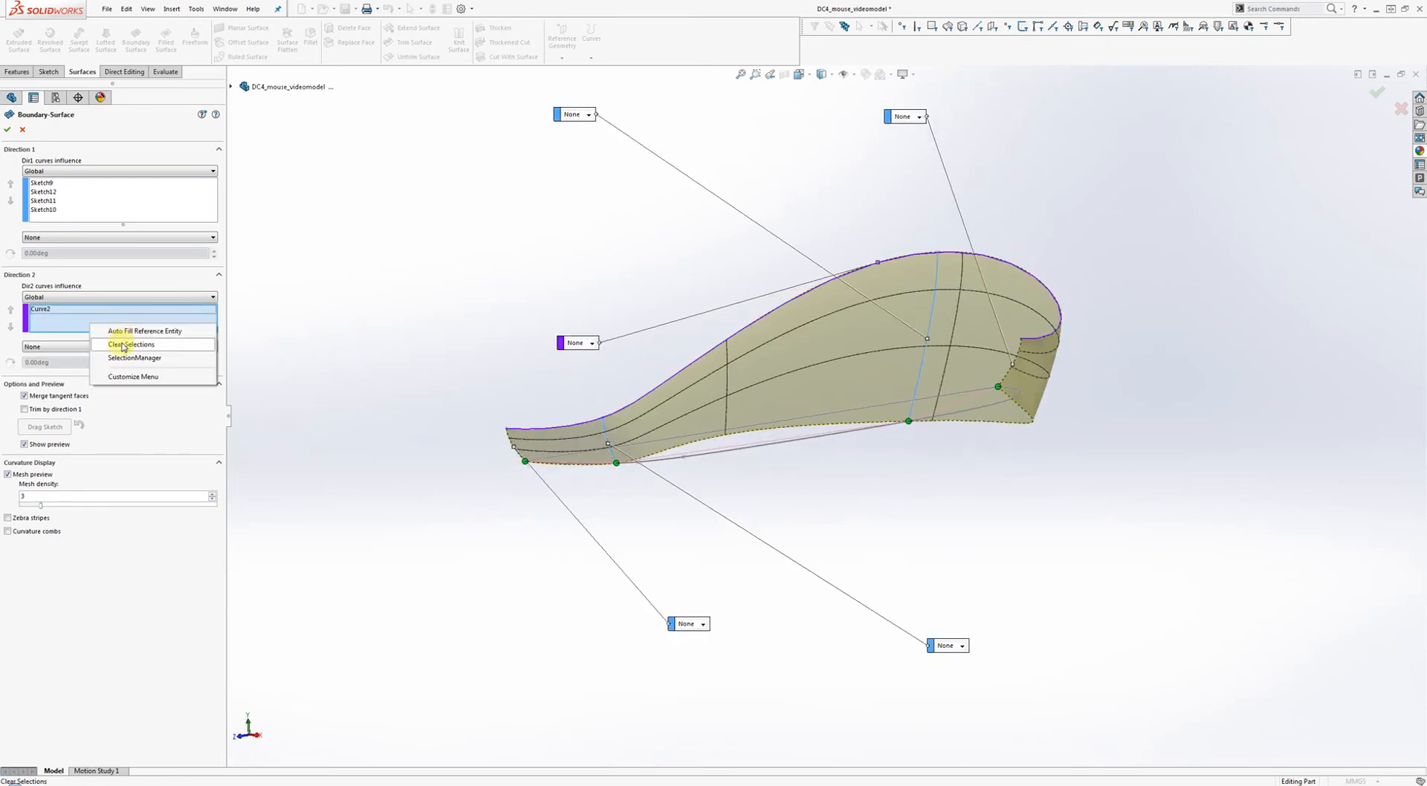
click(124, 345)
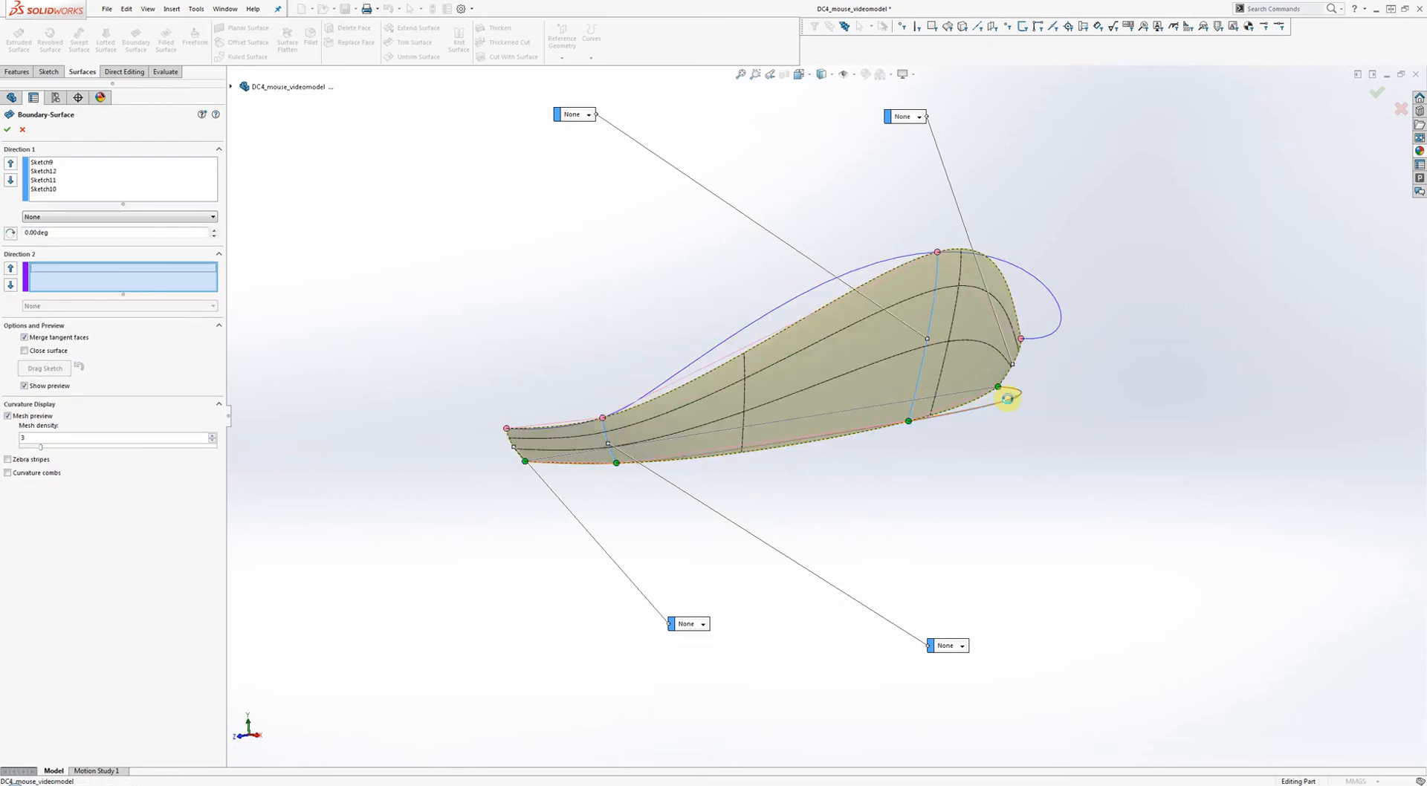
Try Sketch3 and Curve2 in Direction 2, then cancel the failing boundary surface.
click(1008, 401)
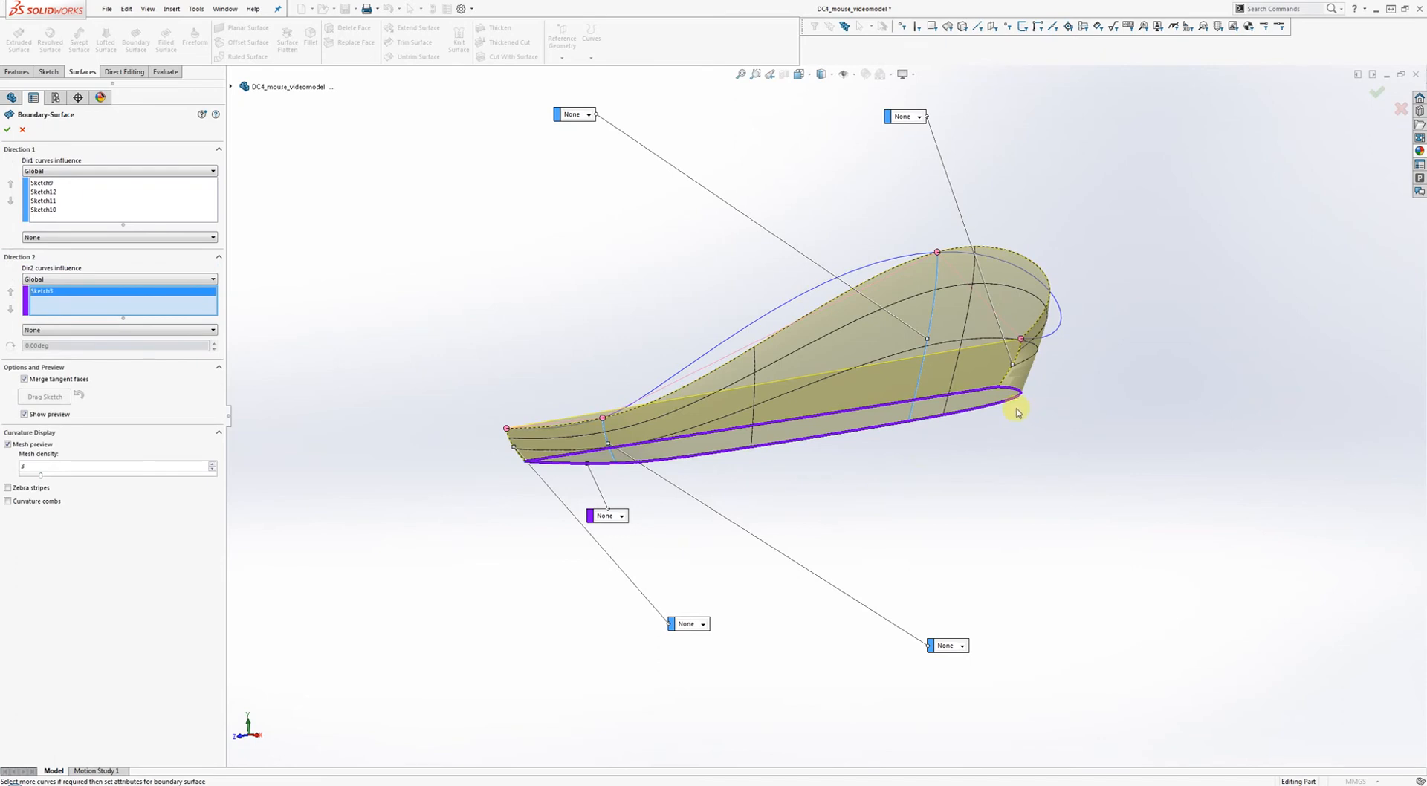
middle_drag(1016, 411, 818, 310)
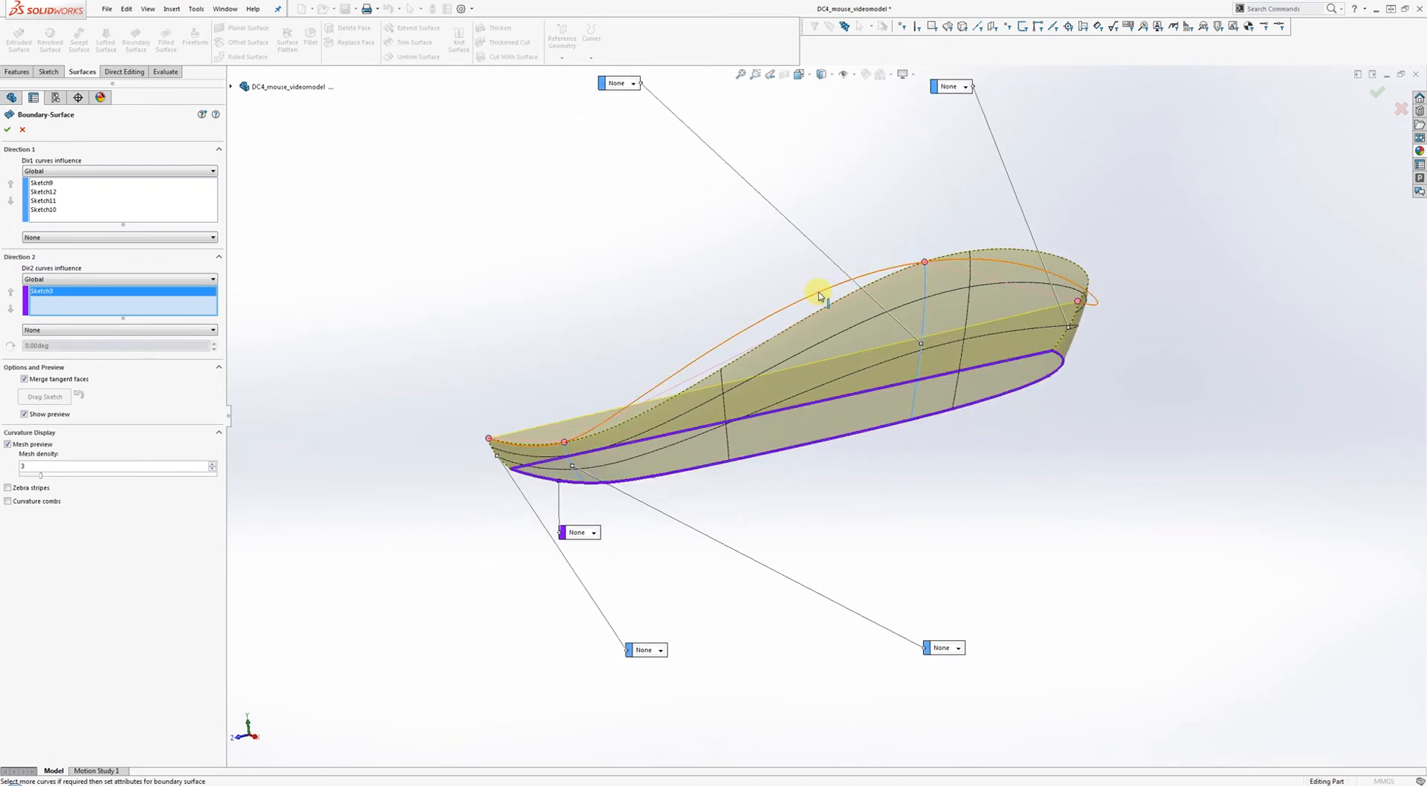
click(819, 295)
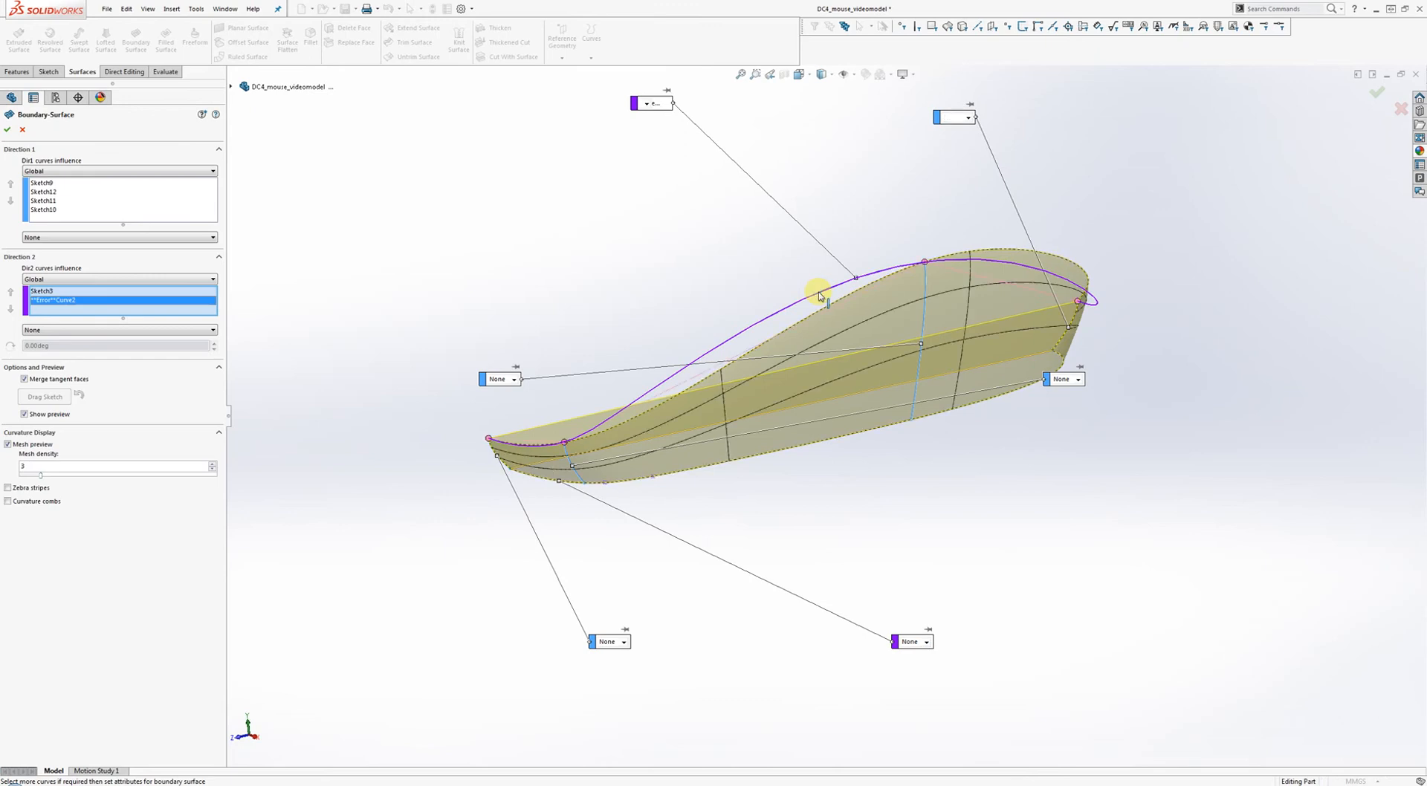
middle_drag(844, 319, 1041, 310)
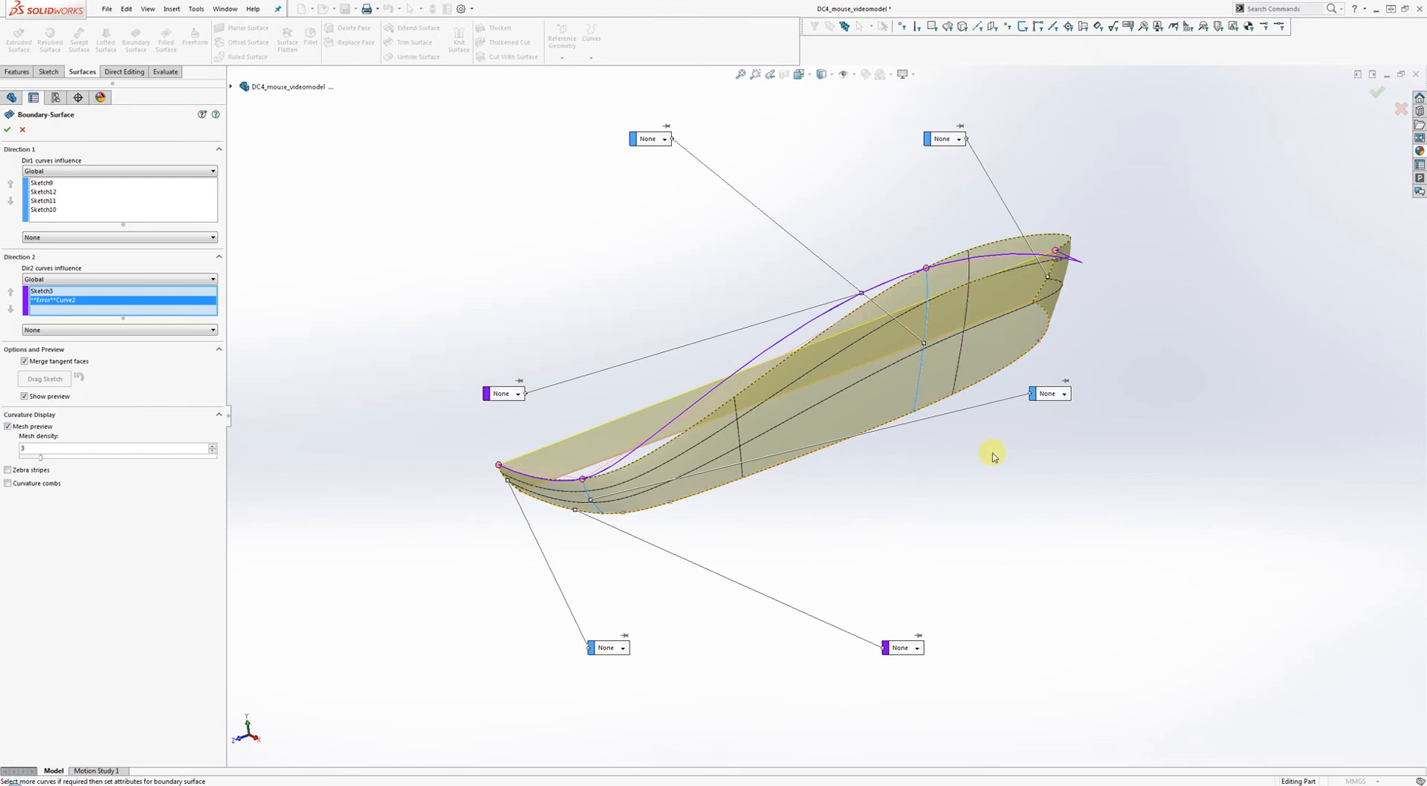
click(22, 131)
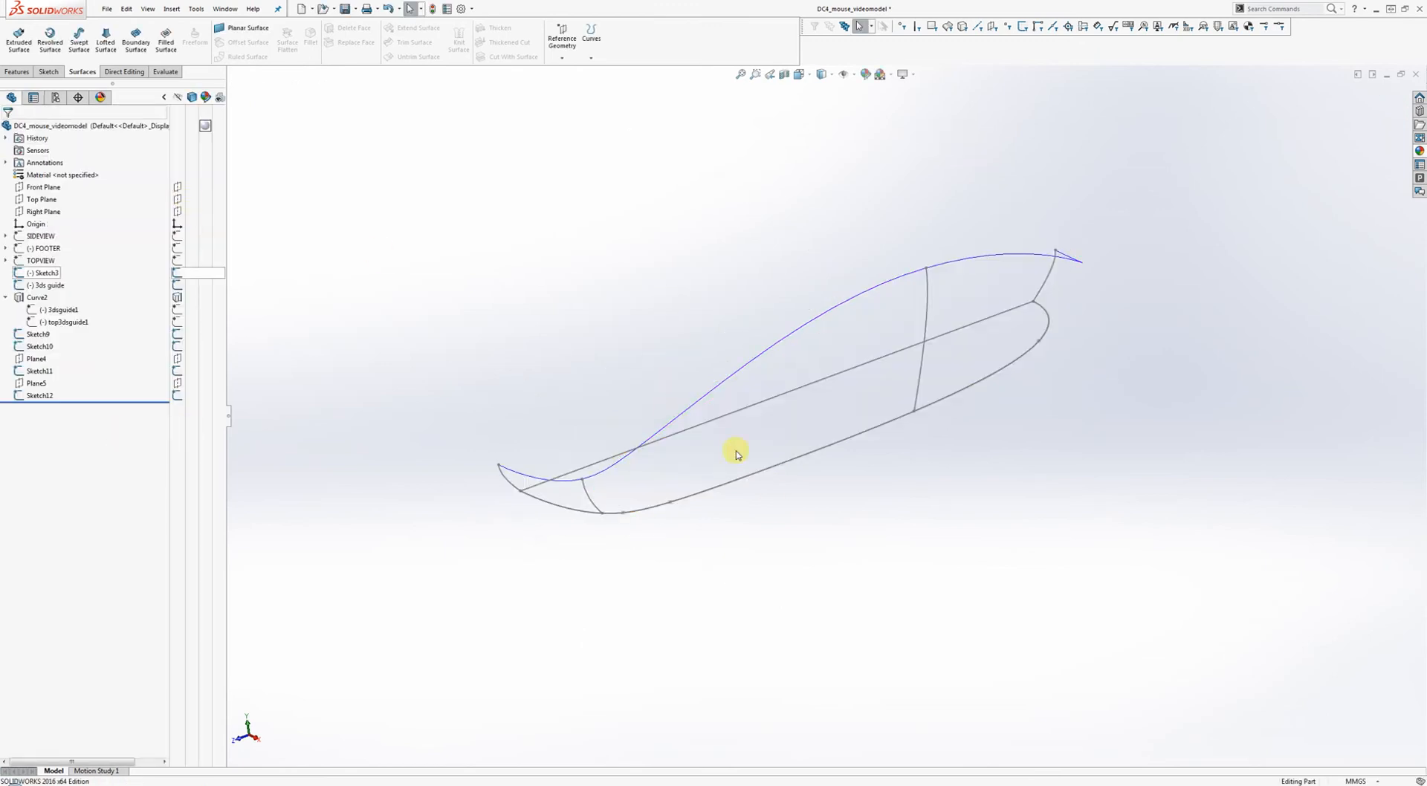
Edit Sketch3, convert its straight 106 mm line to construction geometry, and exit.
right_click(802, 393)
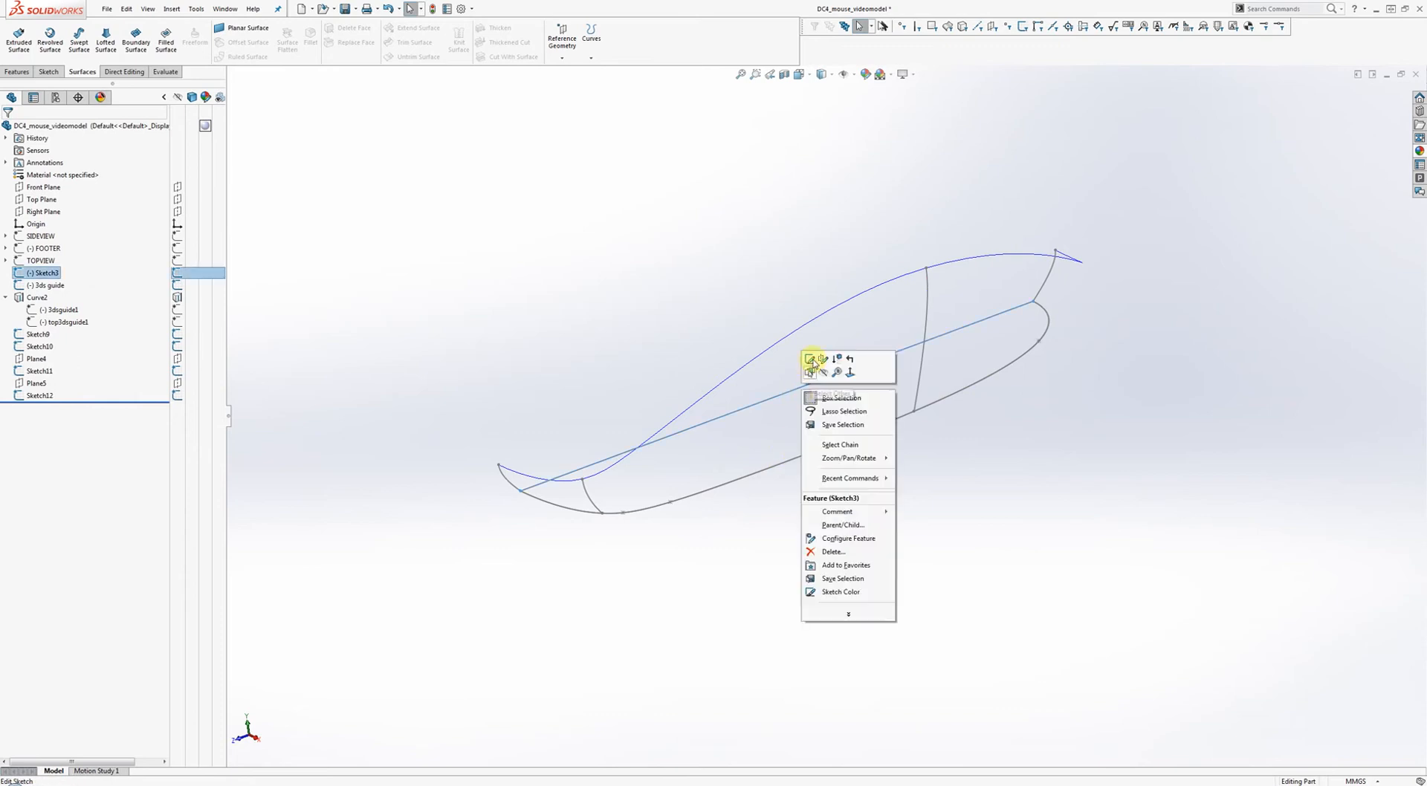
click(815, 362)
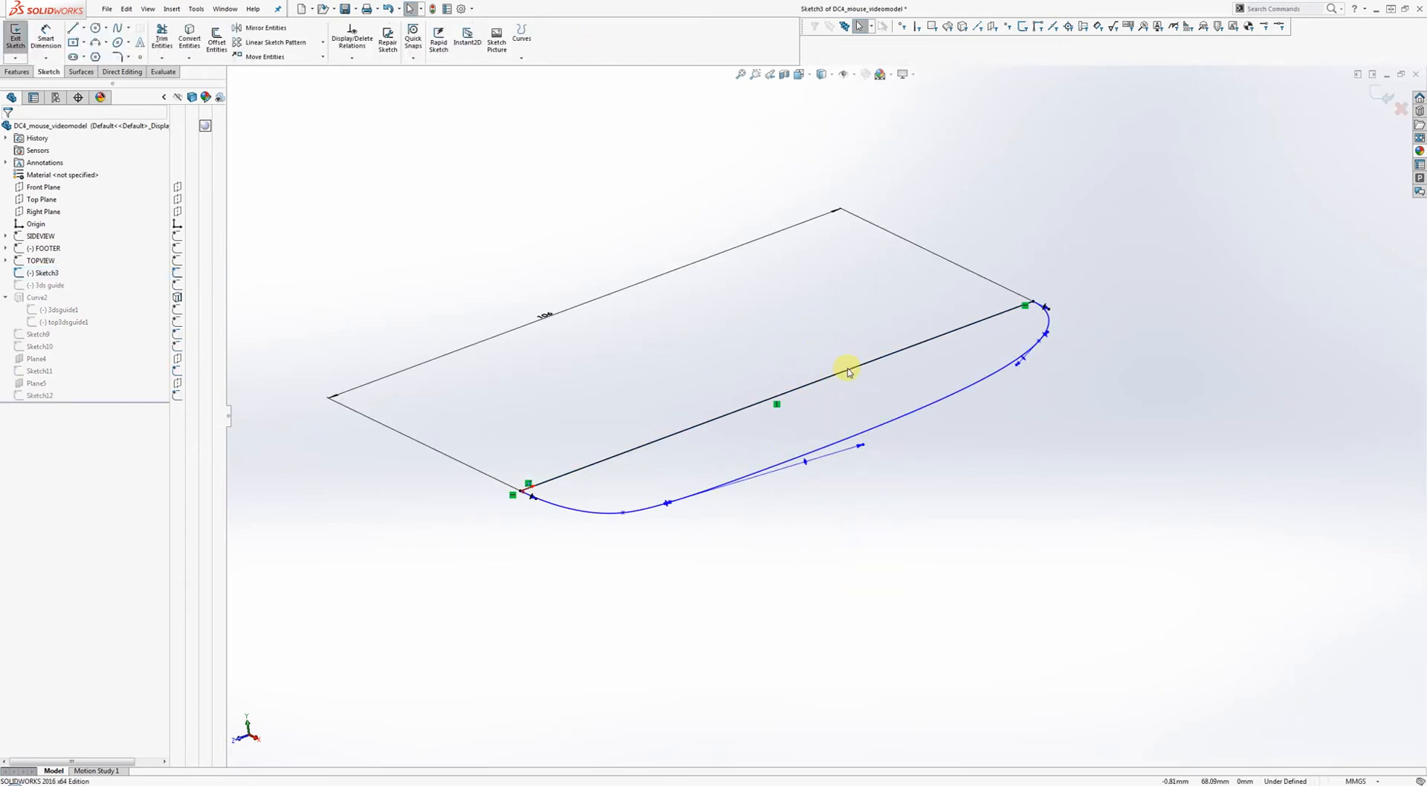
right_click(849, 369)
click(867, 354)
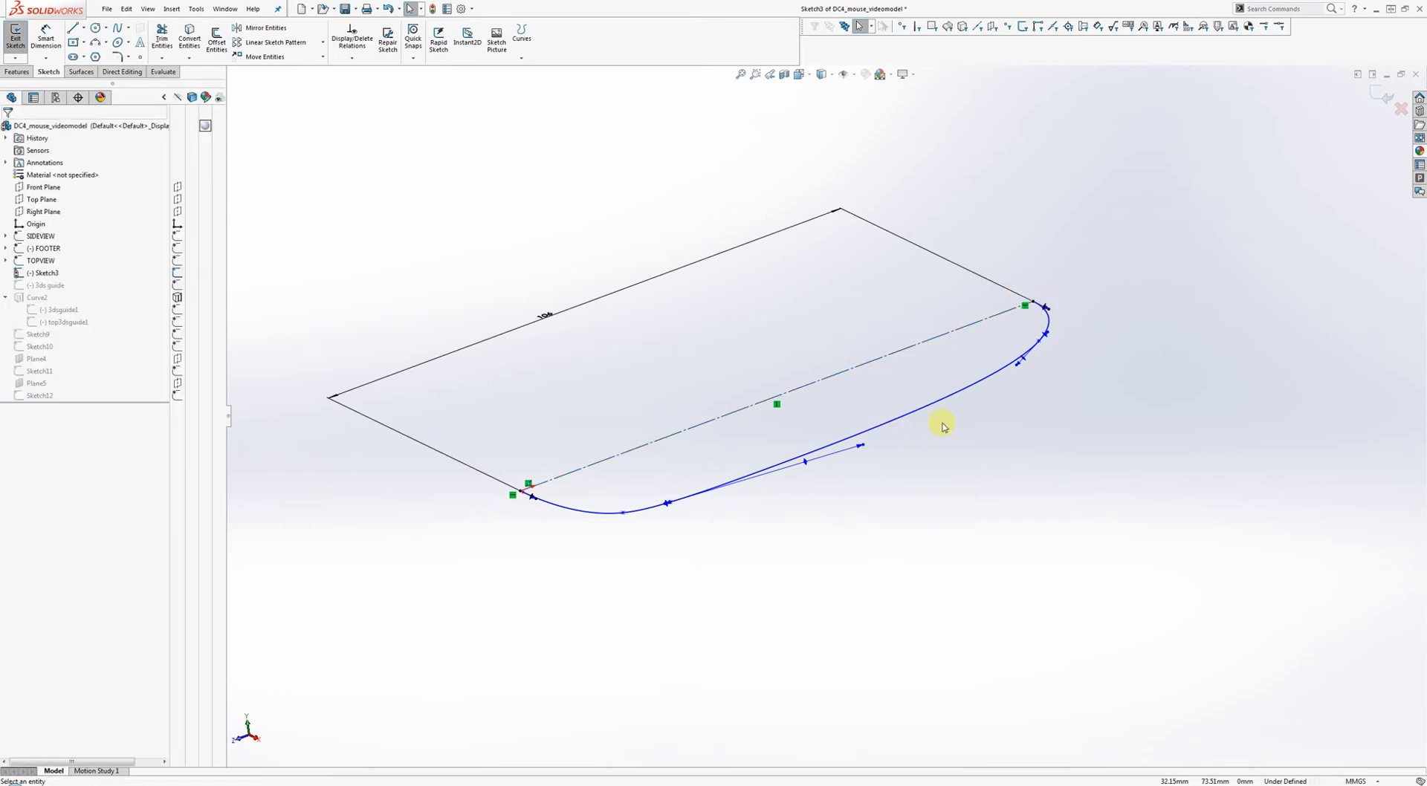
click(1384, 94)
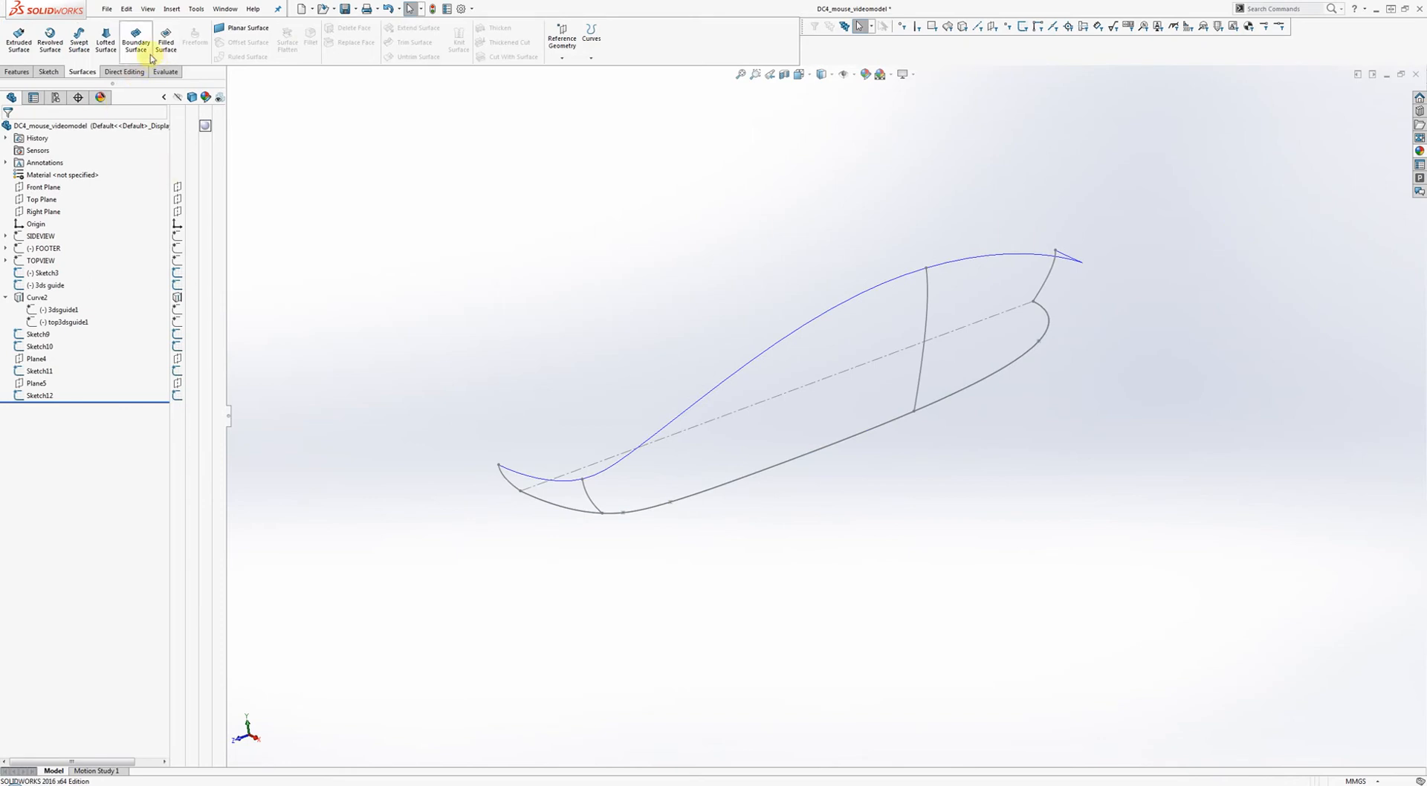
Boundary Surface from Curve2 and Sketch3 with flipped connectors, Sketch9 as the Direction 2 curve.
click(151, 58)
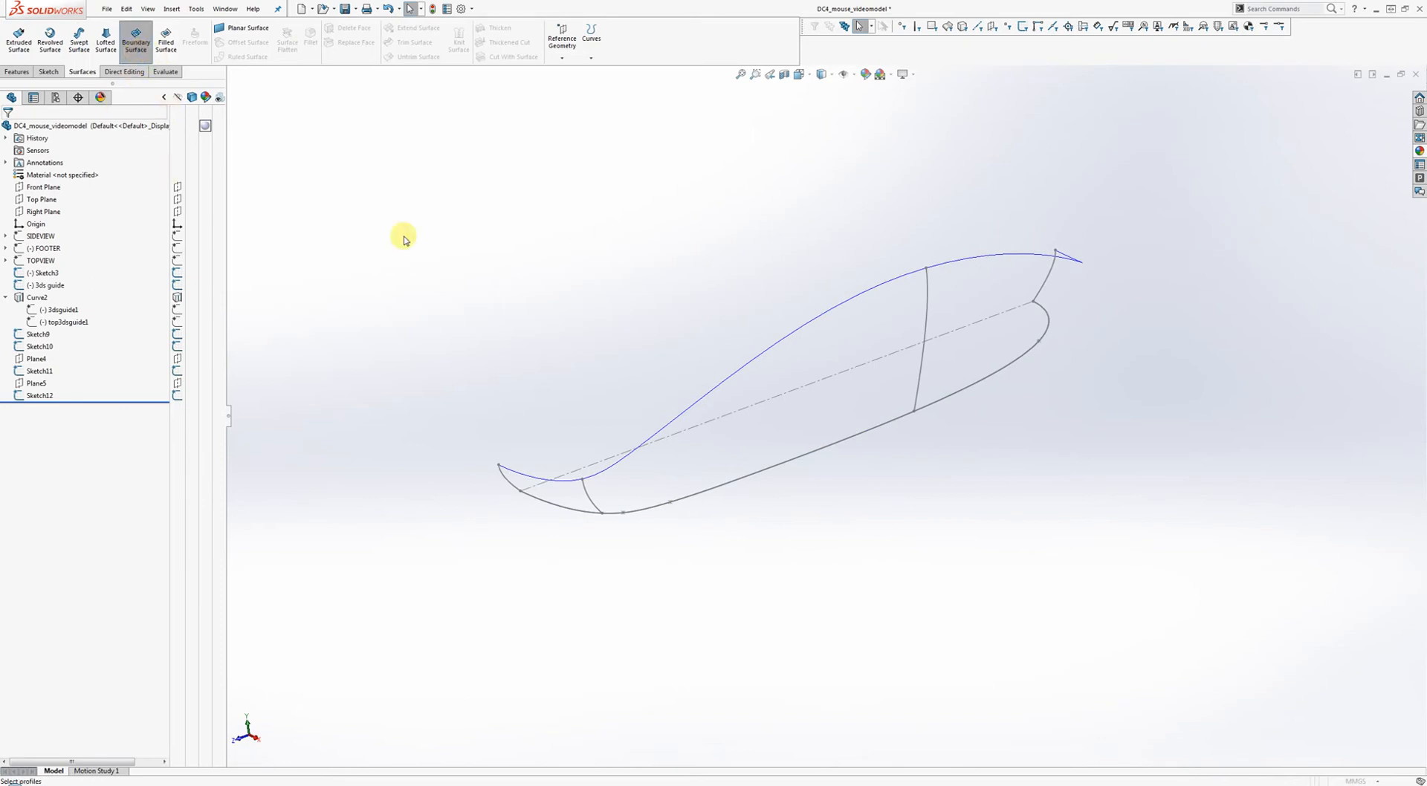
click(862, 297)
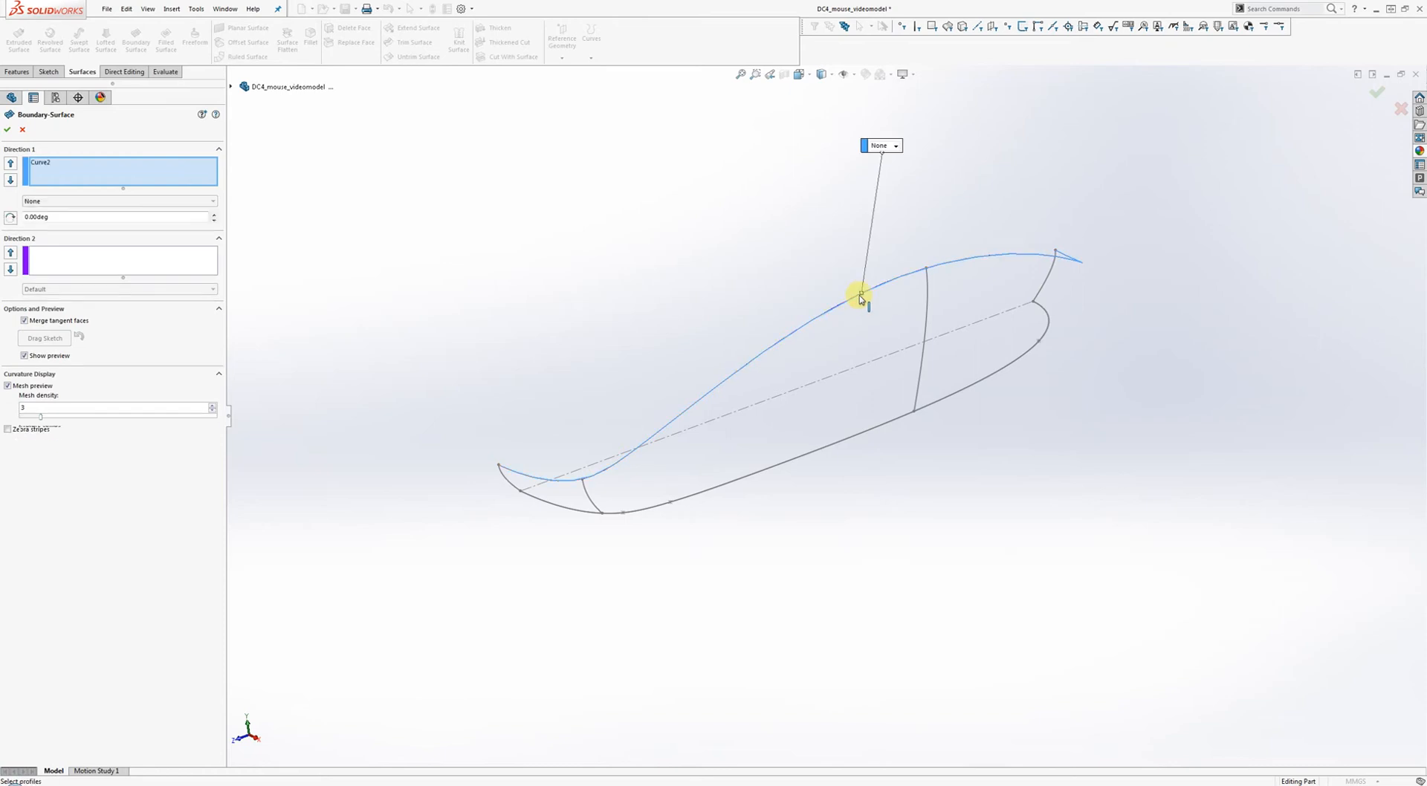
click(877, 431)
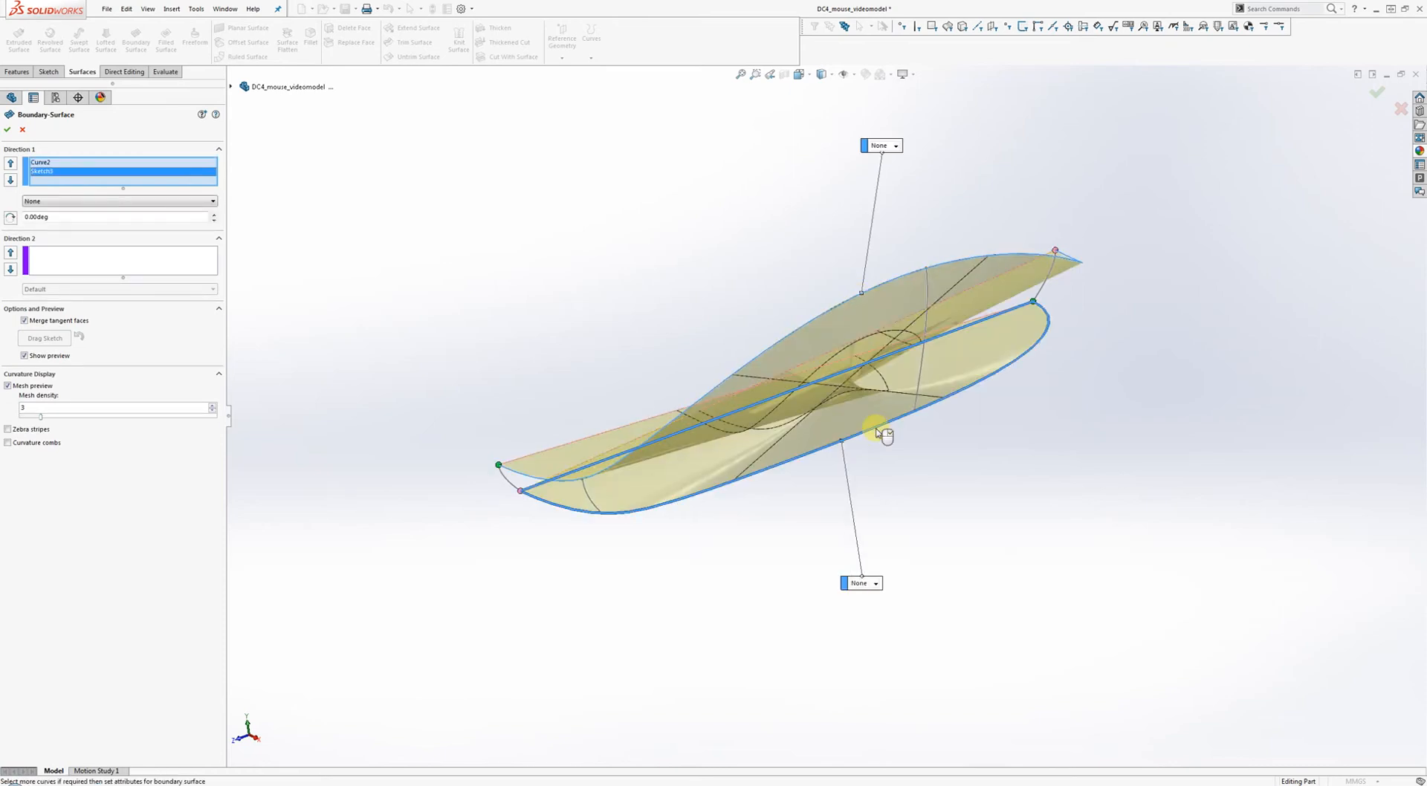
middle_drag(882, 434, 868, 370)
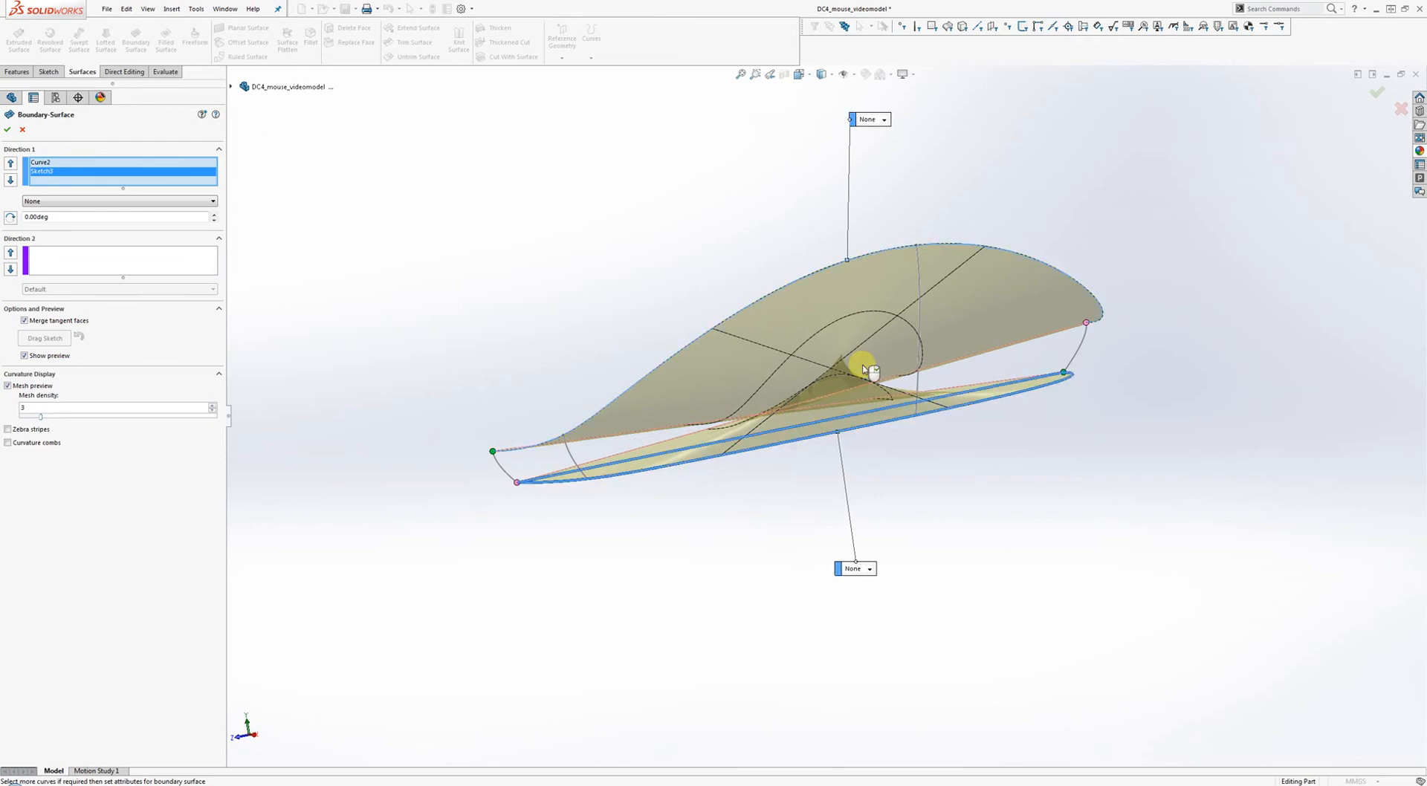
right_click(68, 172)
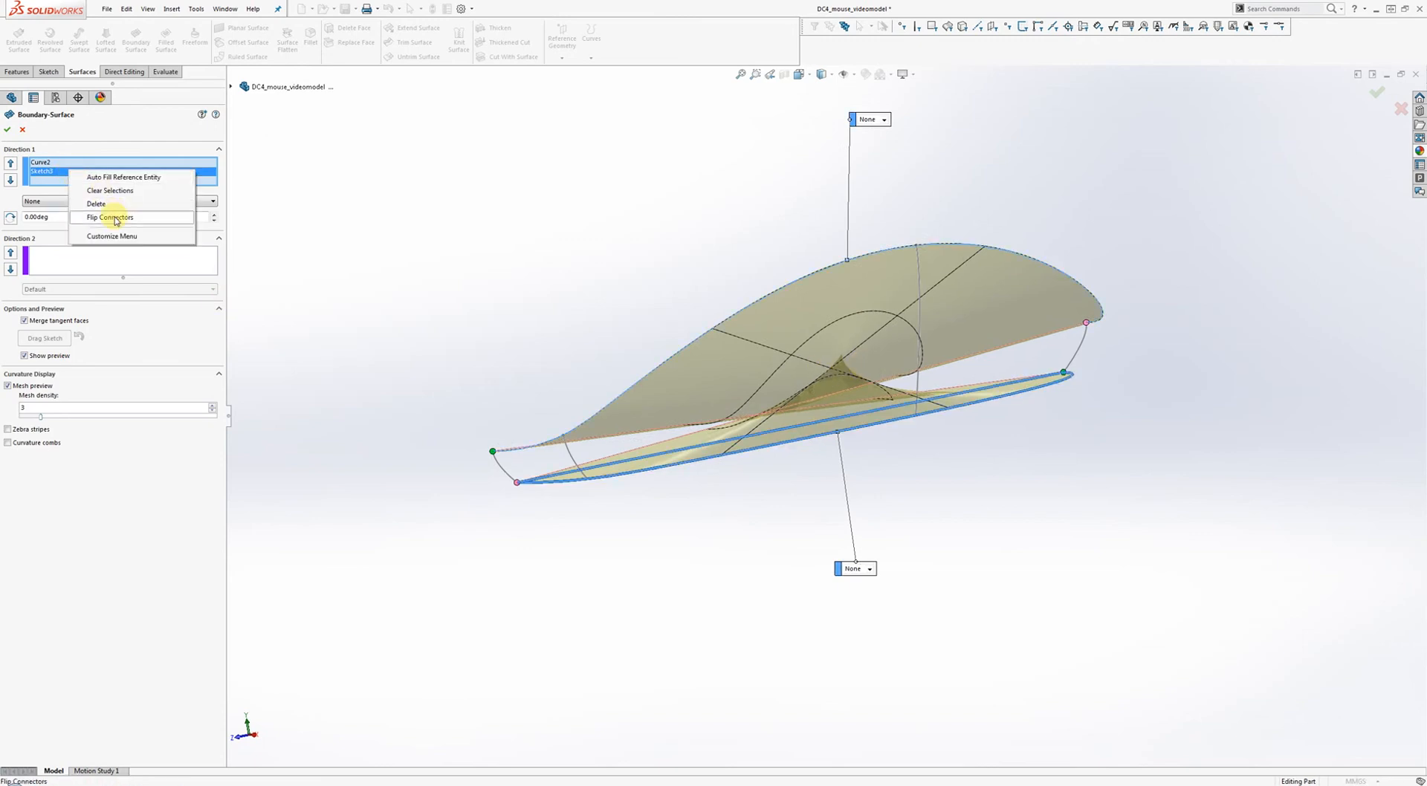
click(104, 219)
mouse_move(647, 235)
middle_down()
mouse_move(698, 255)
mouse_move(644, 259)
middle_up()
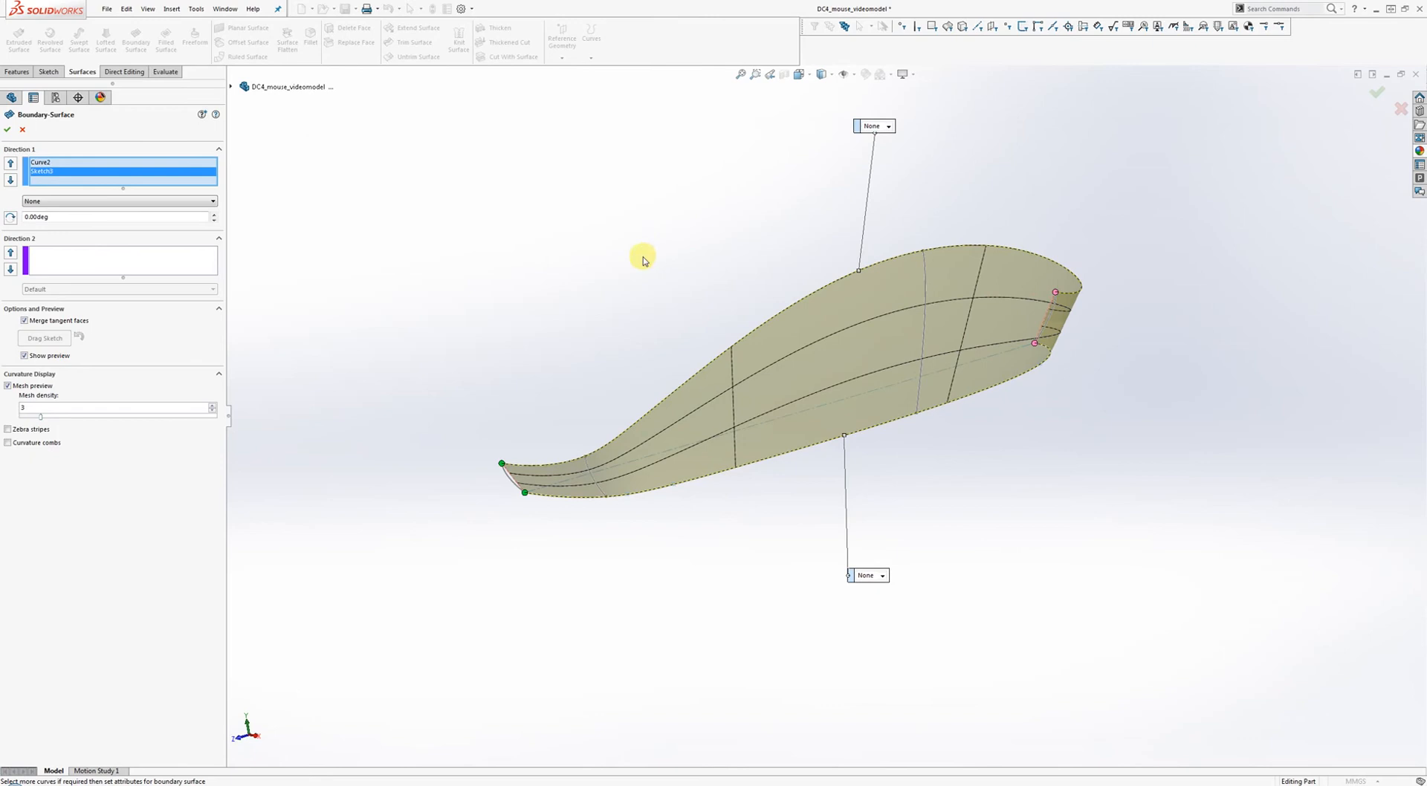
click(134, 262)
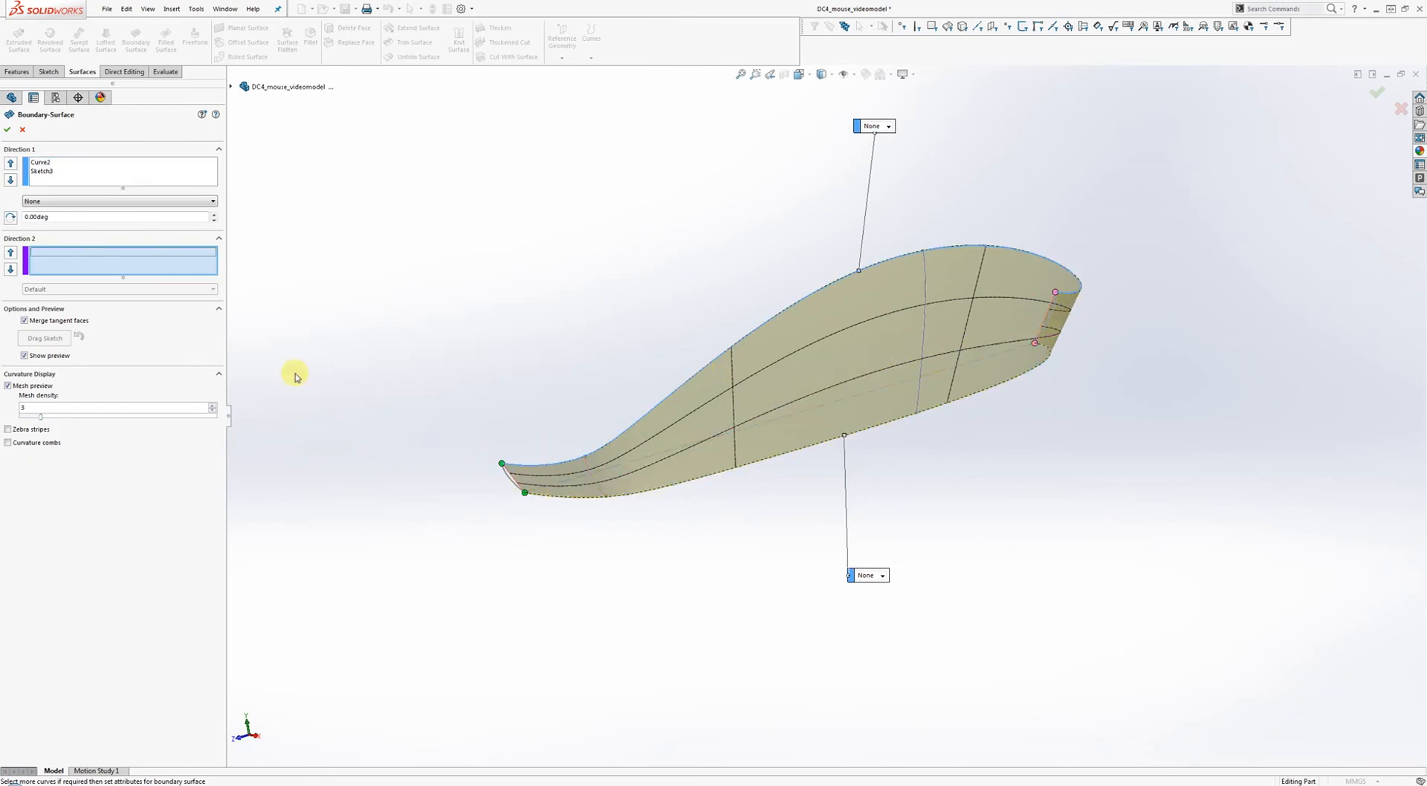
click(507, 482)
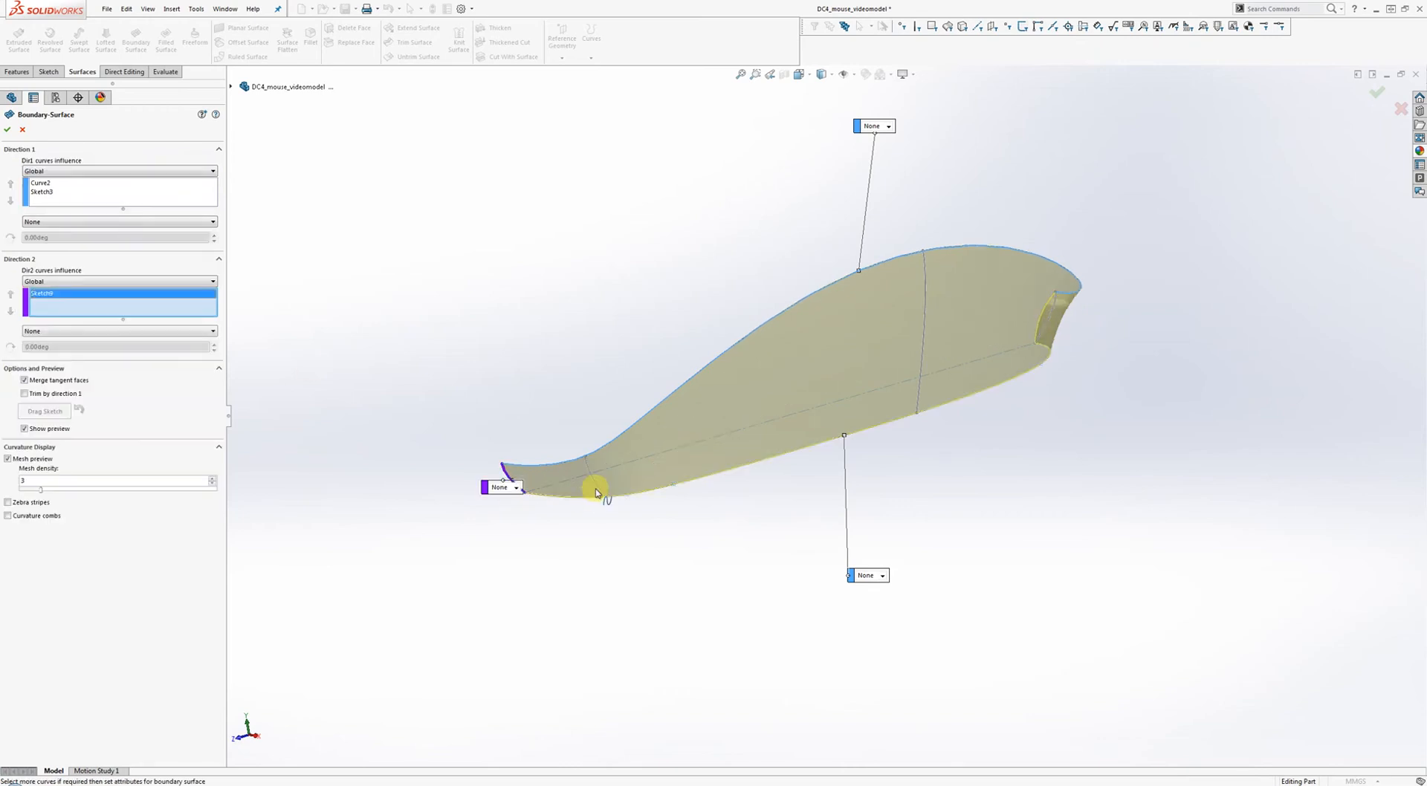
Add Sketch12, Sketch11 and the rear end Sketch10 as Direction 2 sections of the boundary surface.
click(592, 480)
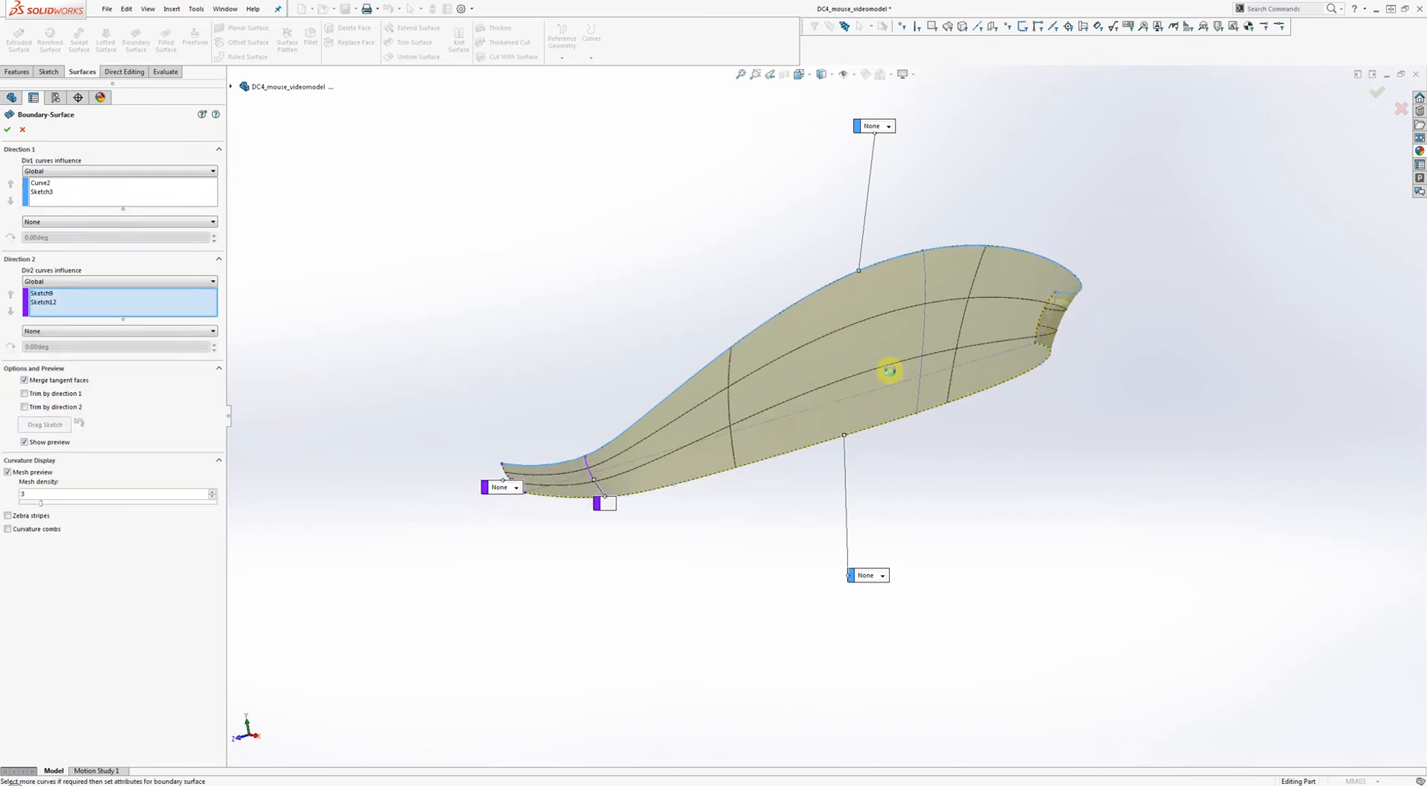
click(925, 336)
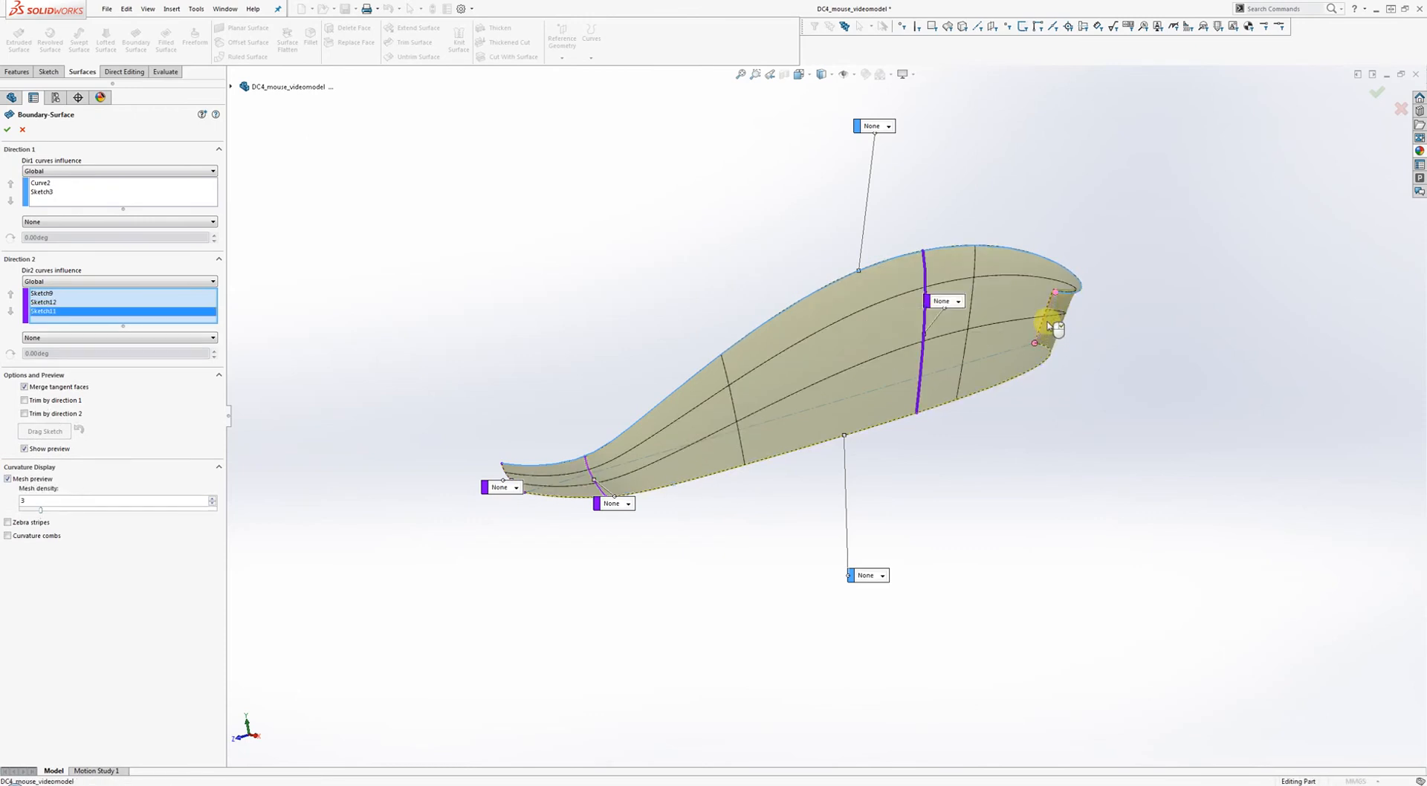
click(1048, 329)
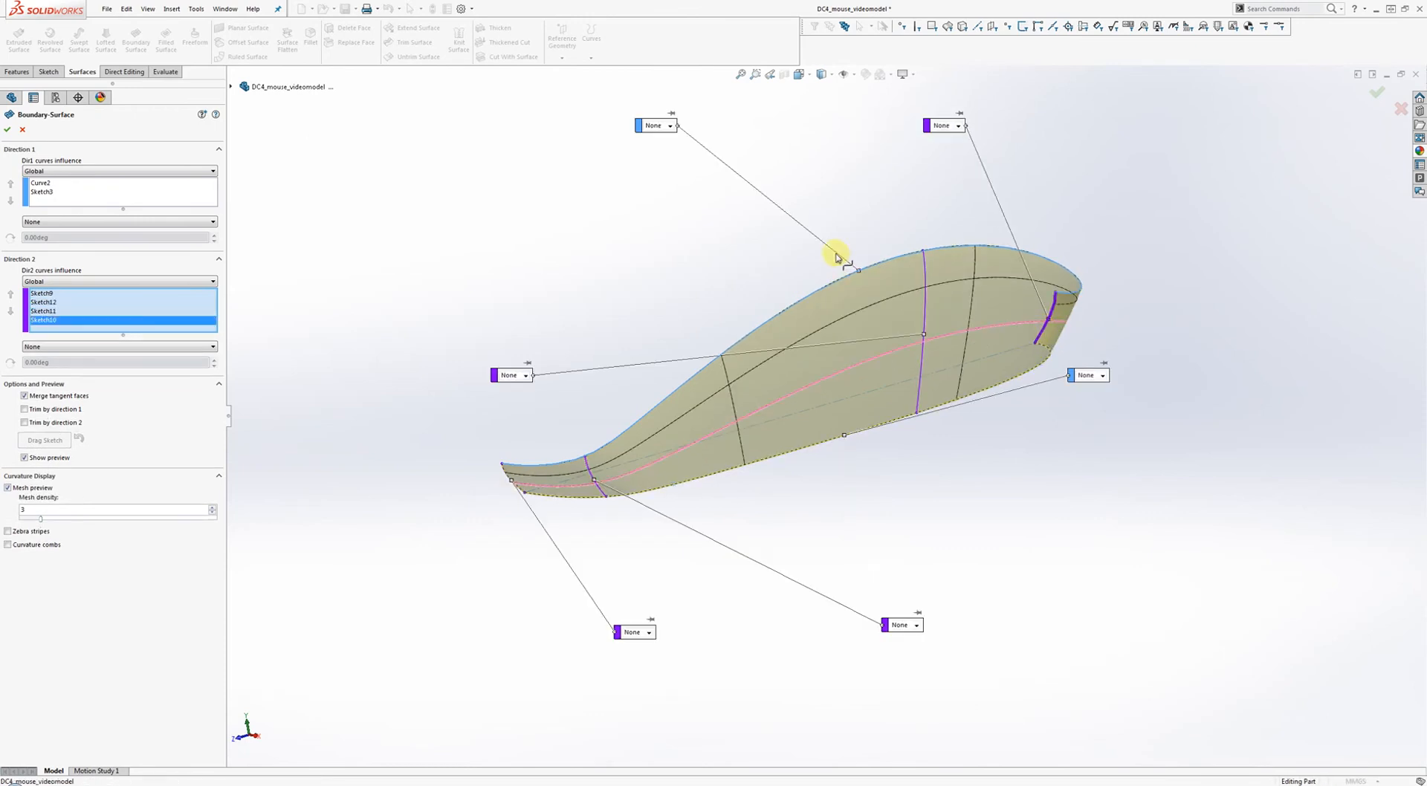
key(Delete)
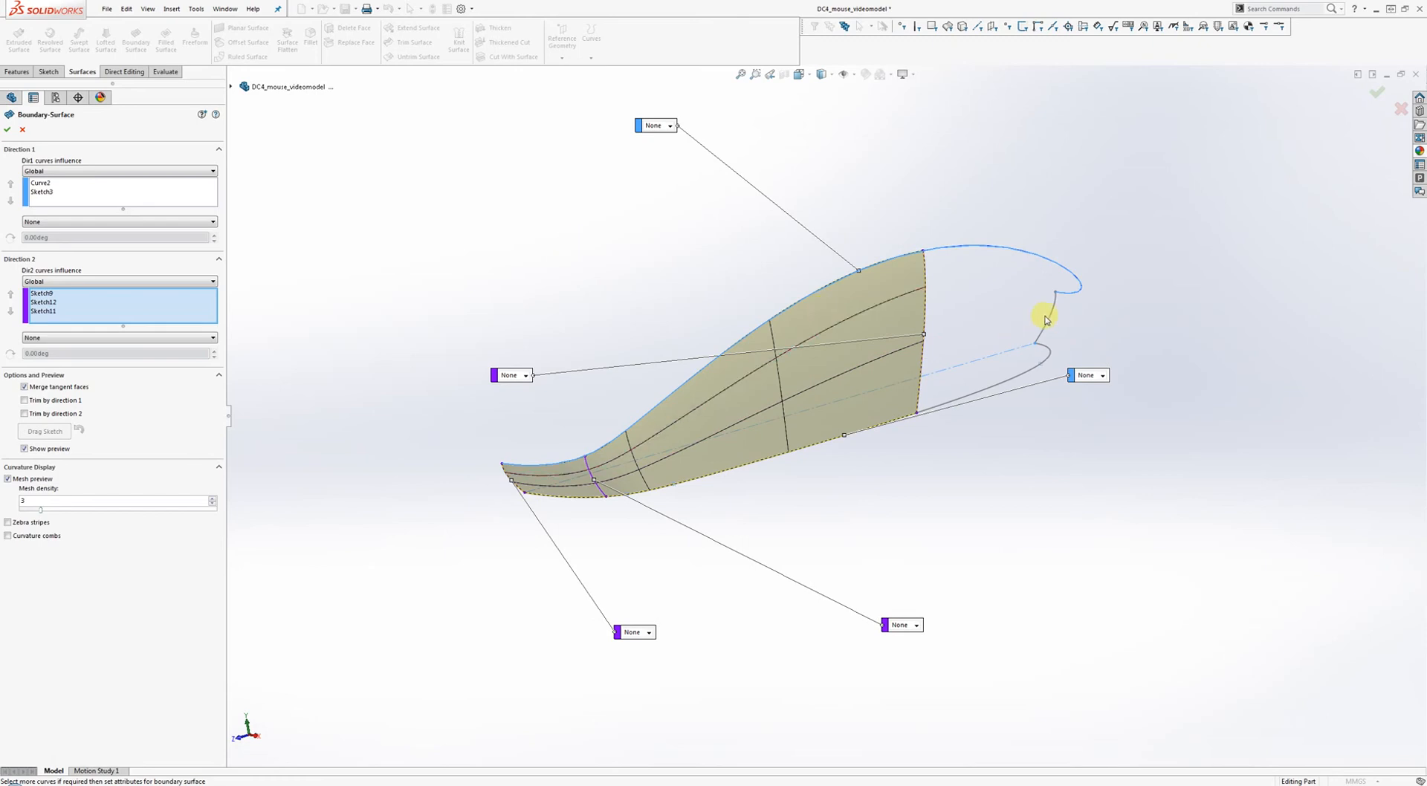
click(1051, 317)
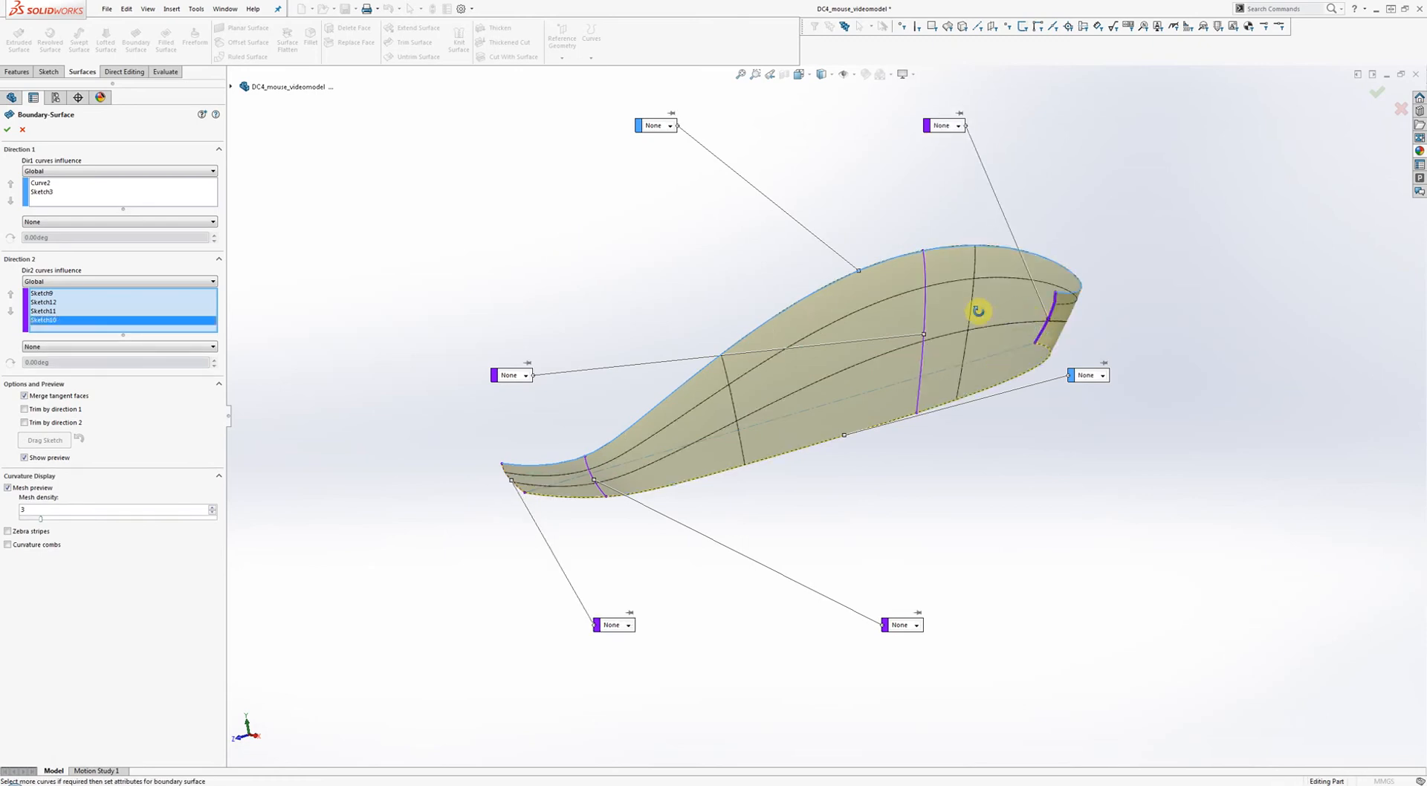
middle_drag(978, 309, 933, 320)
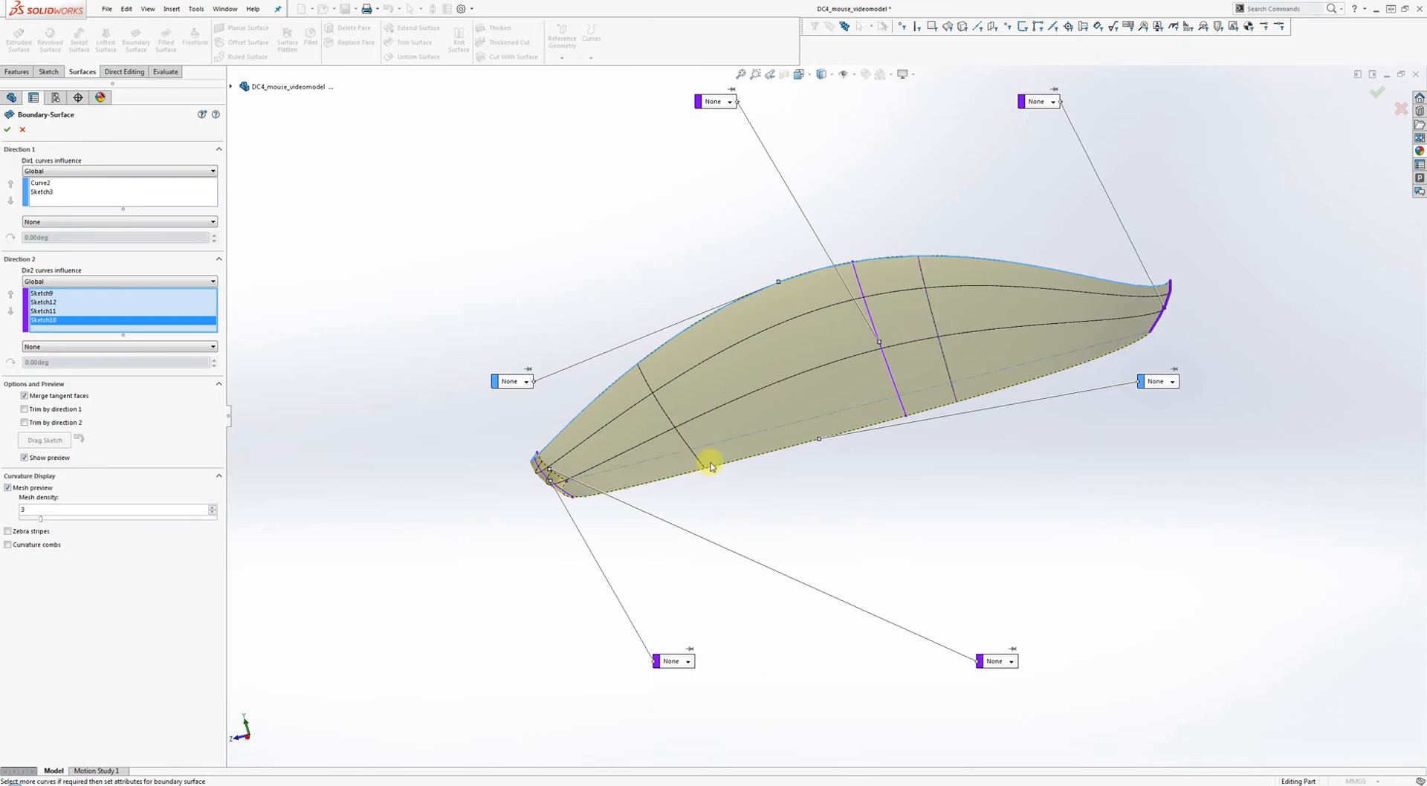
drag(1033, 168, 1191, 246)
middle_drag(1175, 278, 1160, 398)
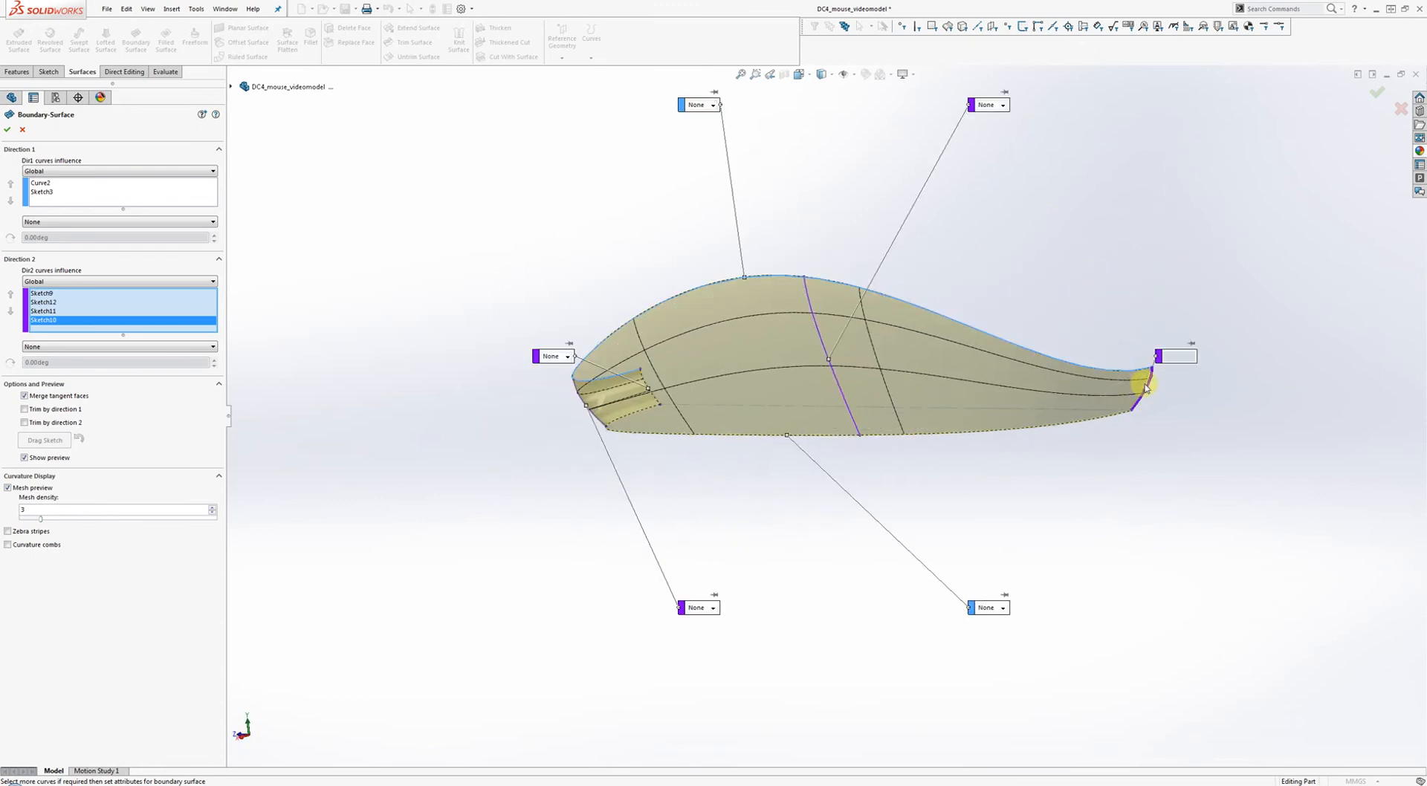
Set Sketch10's end condition to Normal To Profile, inspect the preview, then cancel the surface.
click(1191, 359)
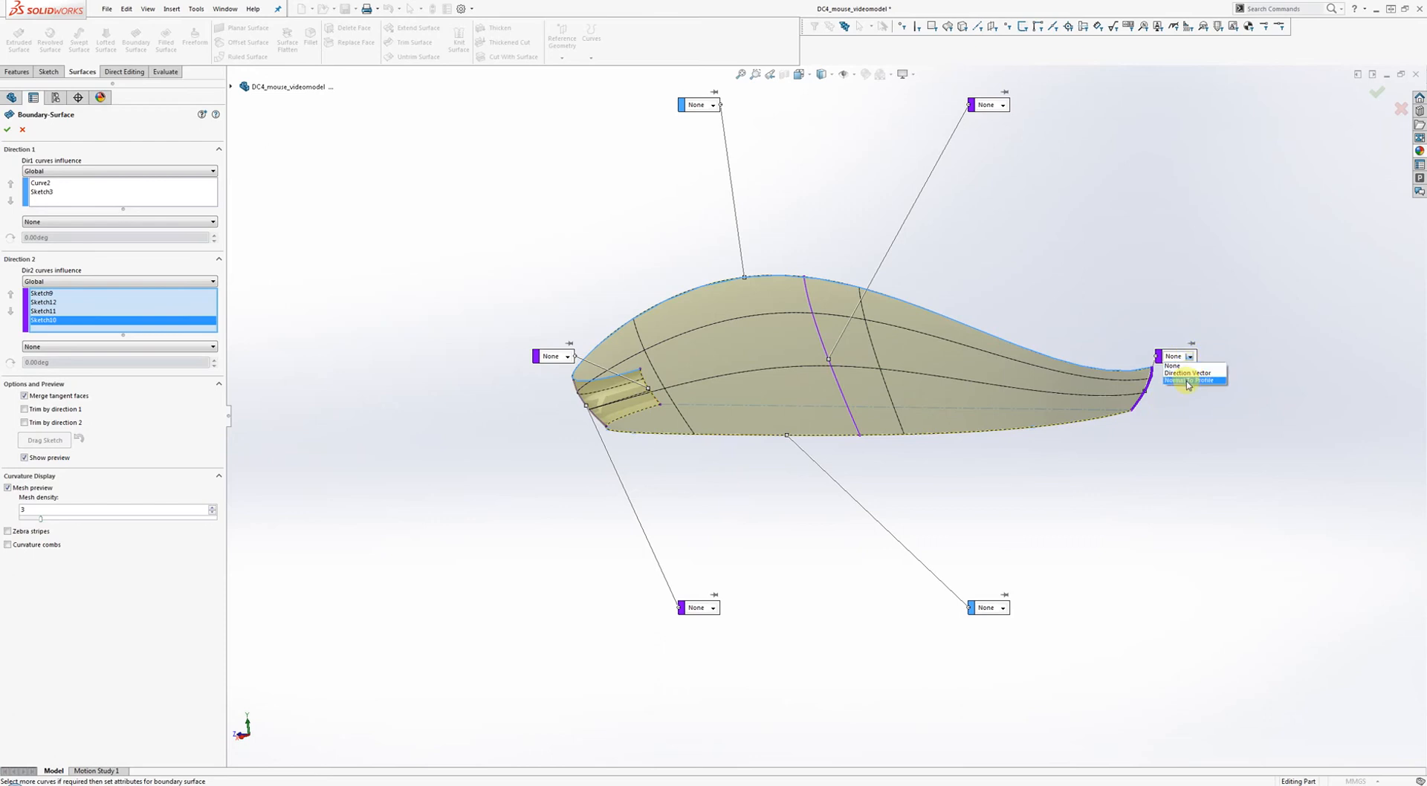
click(1183, 382)
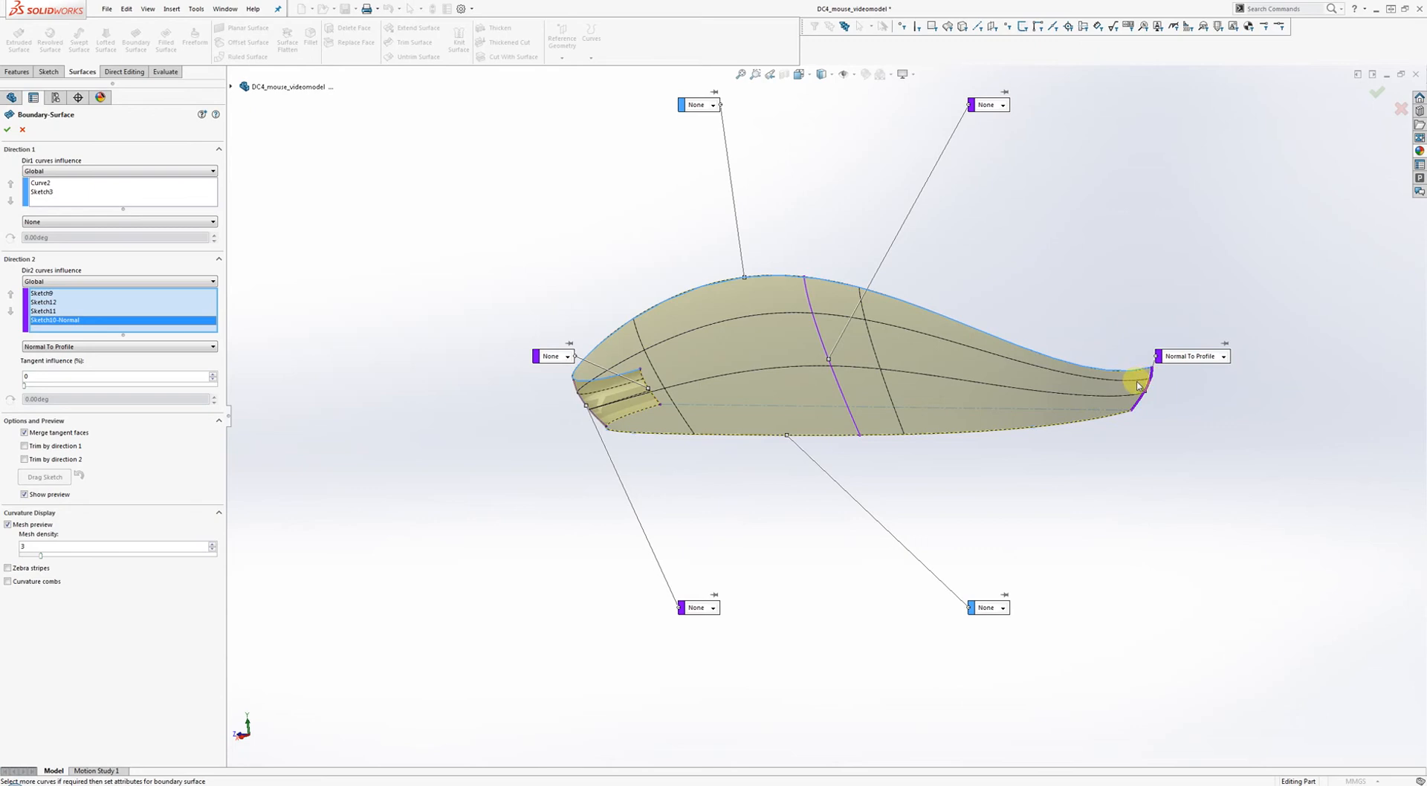
scroll(1135, 383, down, 3)
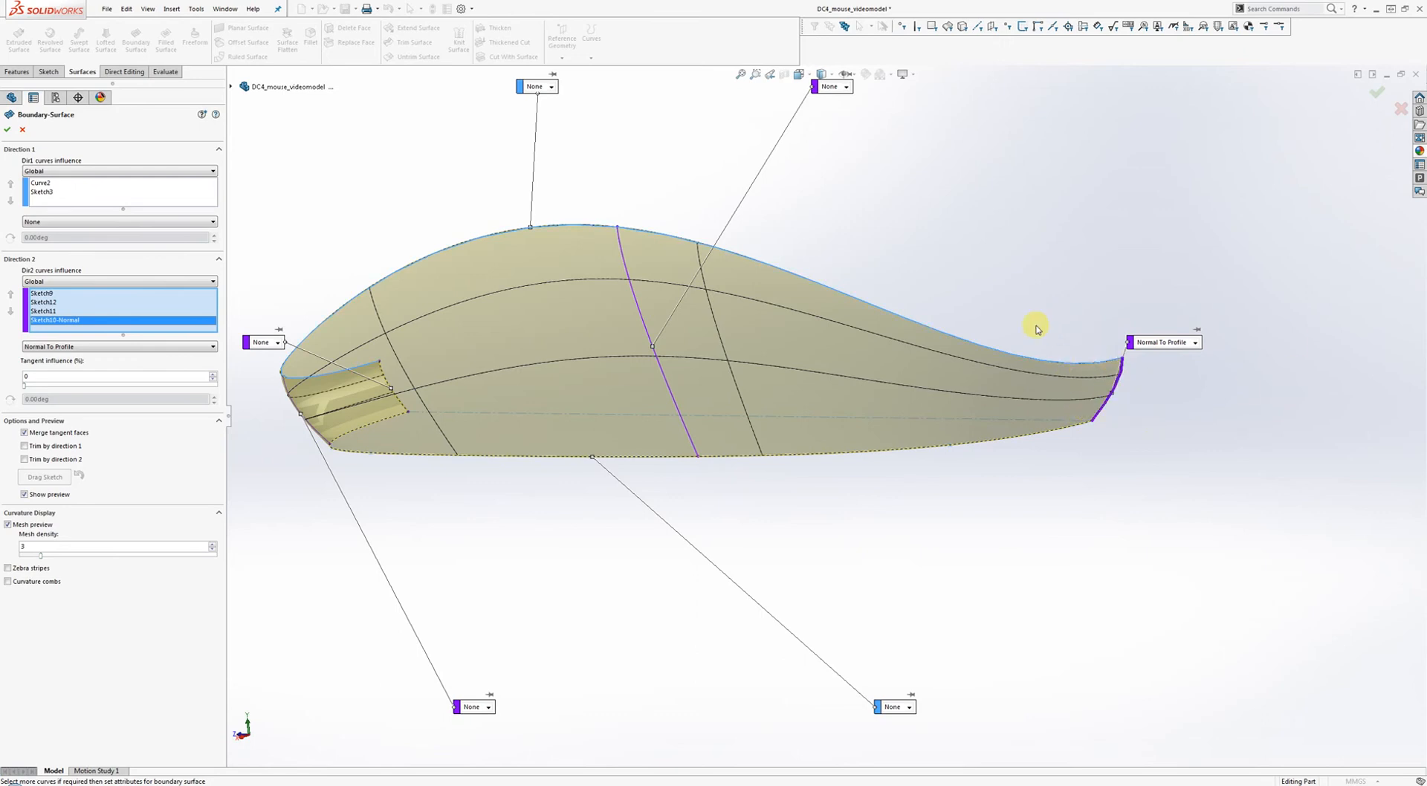
middle_drag(1037, 329, 934, 334)
scroll(1068, 364, down, 2)
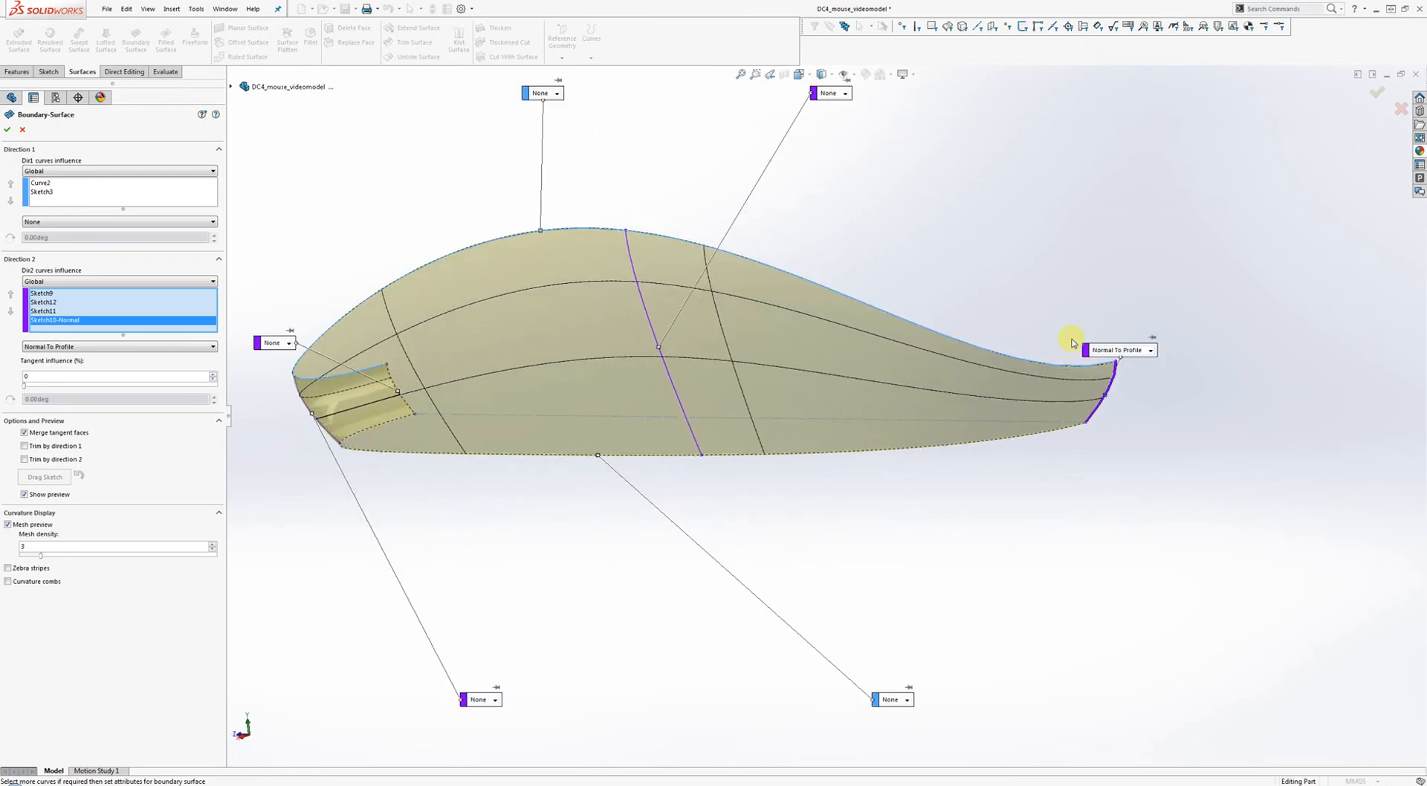
scroll(1072, 343, up, 2)
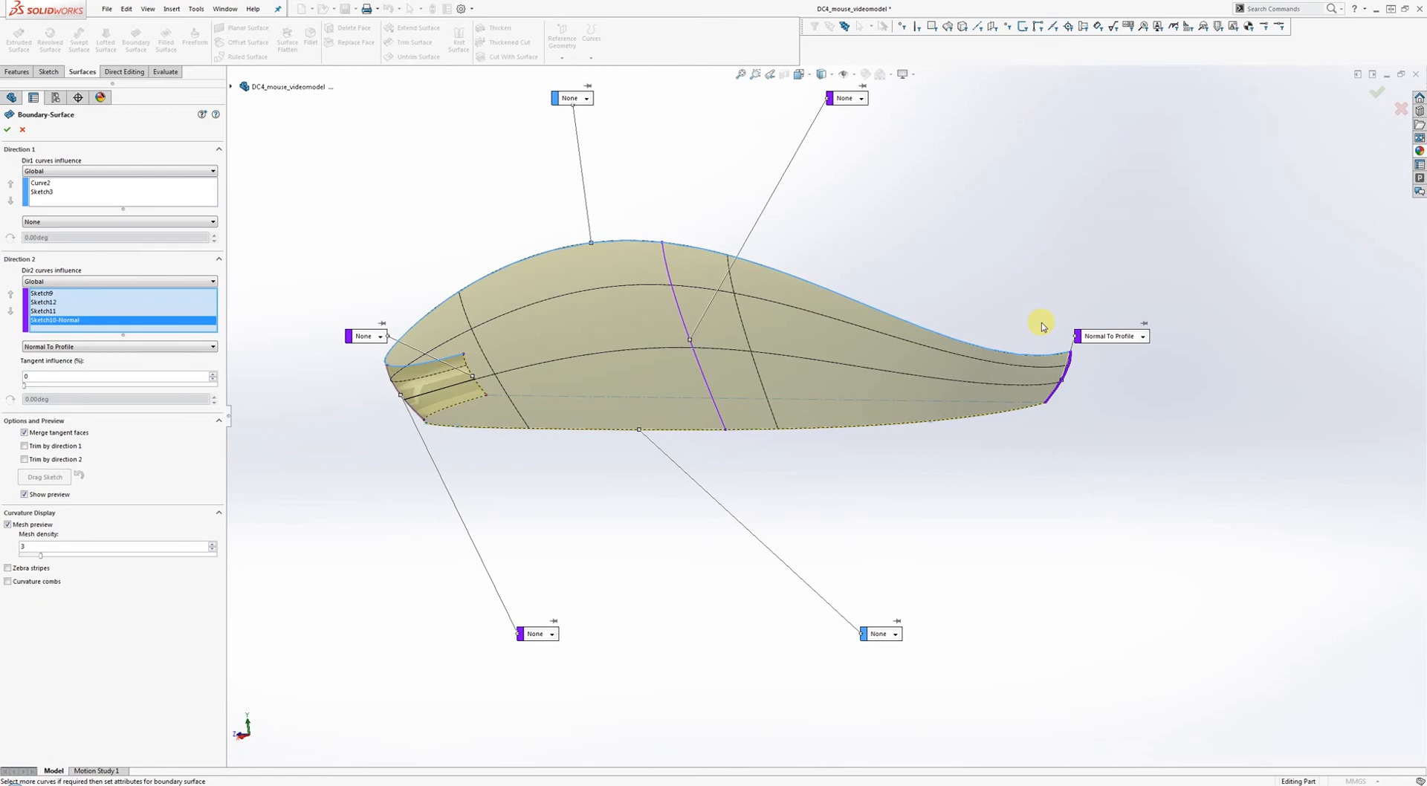
middle_drag(1042, 327, 1085, 377)
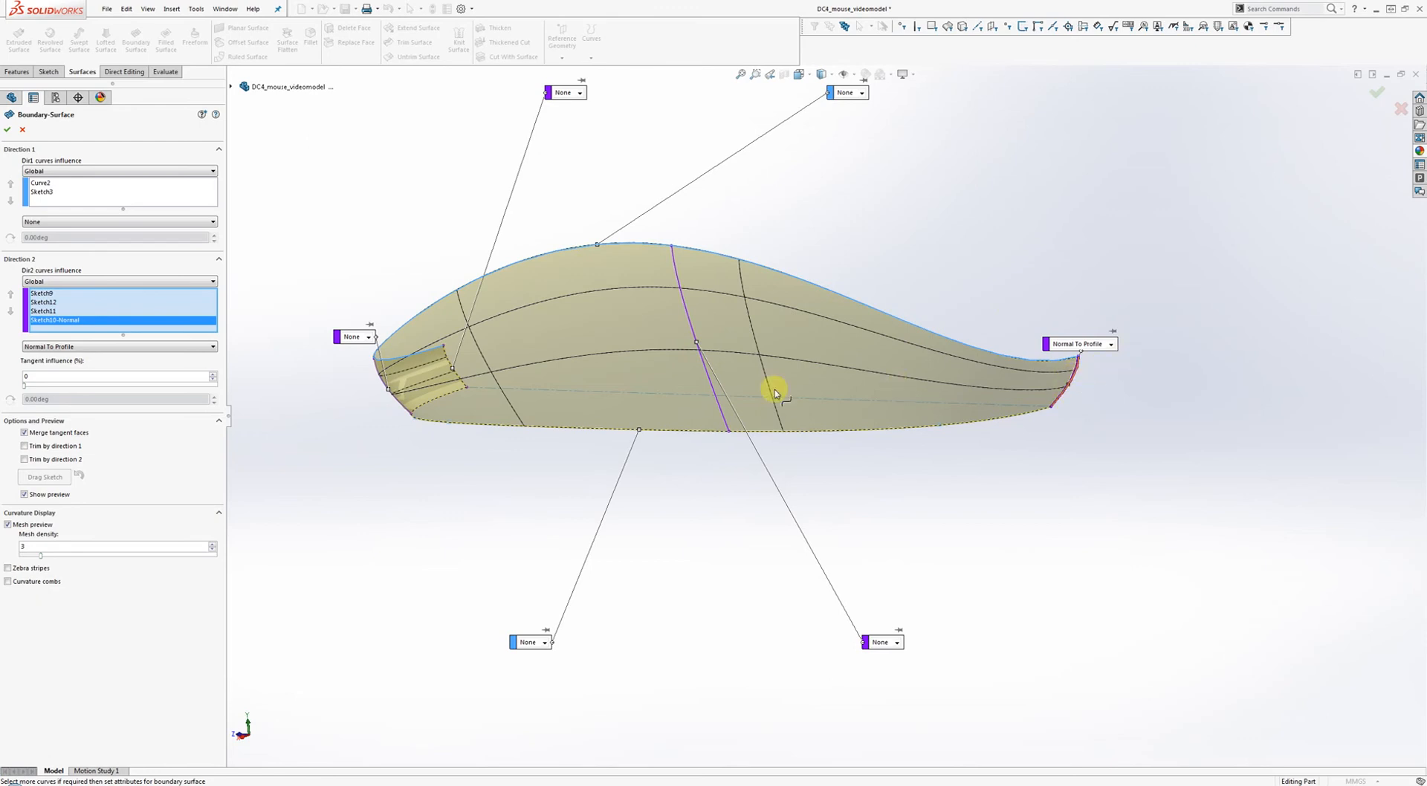
middle_drag(914, 376, 876, 351)
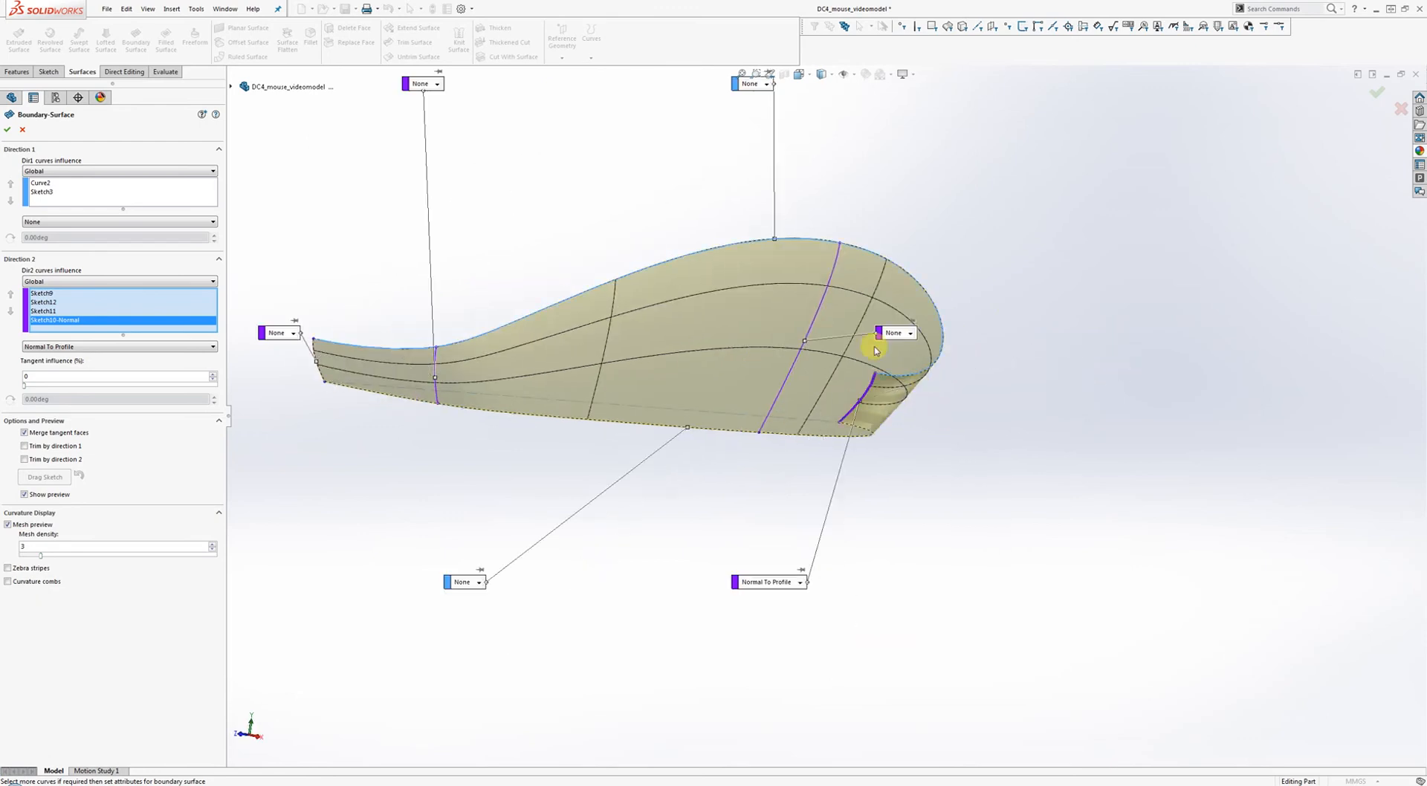
click(23, 132)
Extrude a reversed surface patch from the front end sketch as Surface-Extrude1.
mouse_move(885, 217)
middle_down()
mouse_move(952, 248)
mouse_move(901, 280)
mouse_move(920, 256)
mouse_move(903, 245)
middle_up()
click(19, 37)
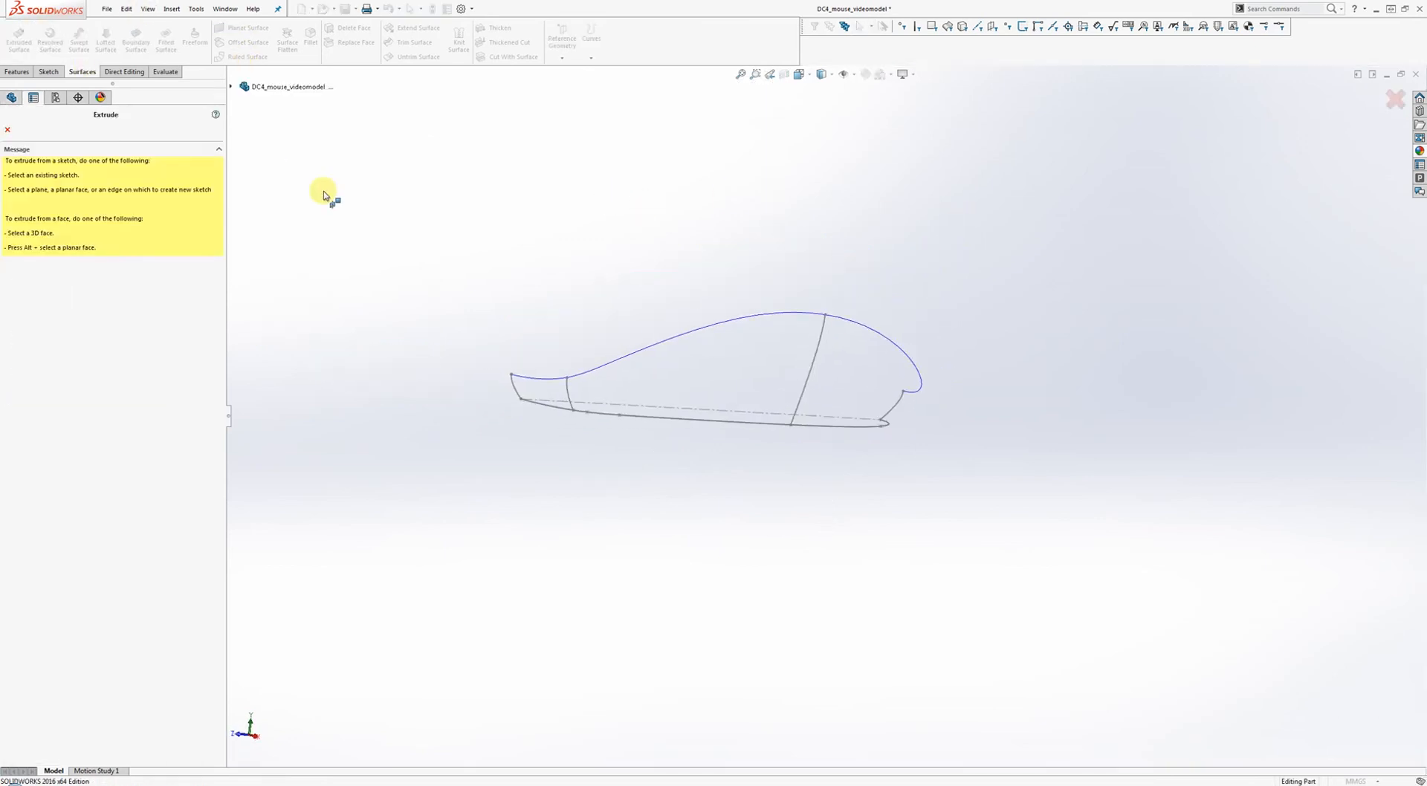
click(511, 386)
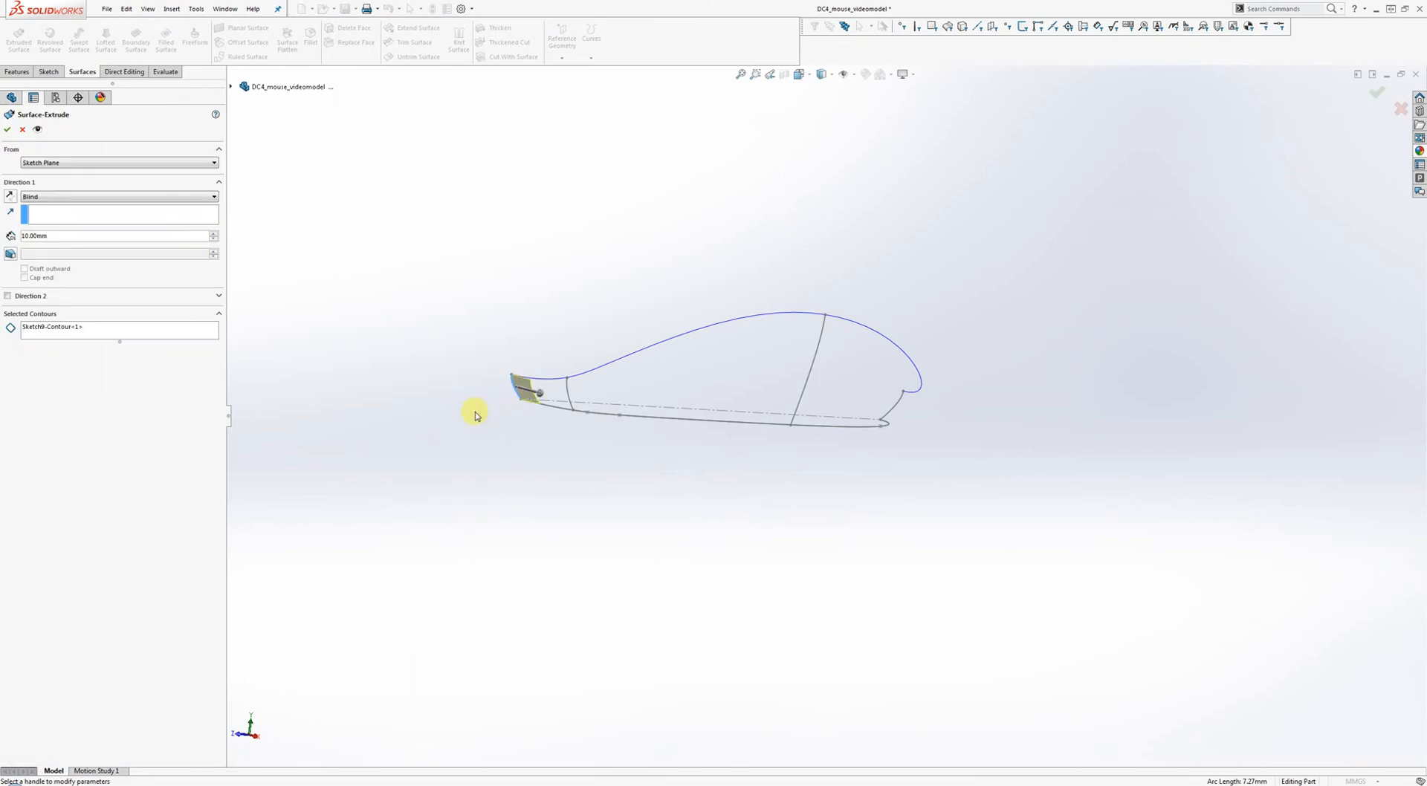
middle_drag(471, 414, 512, 414)
scroll(587, 394, down, 4)
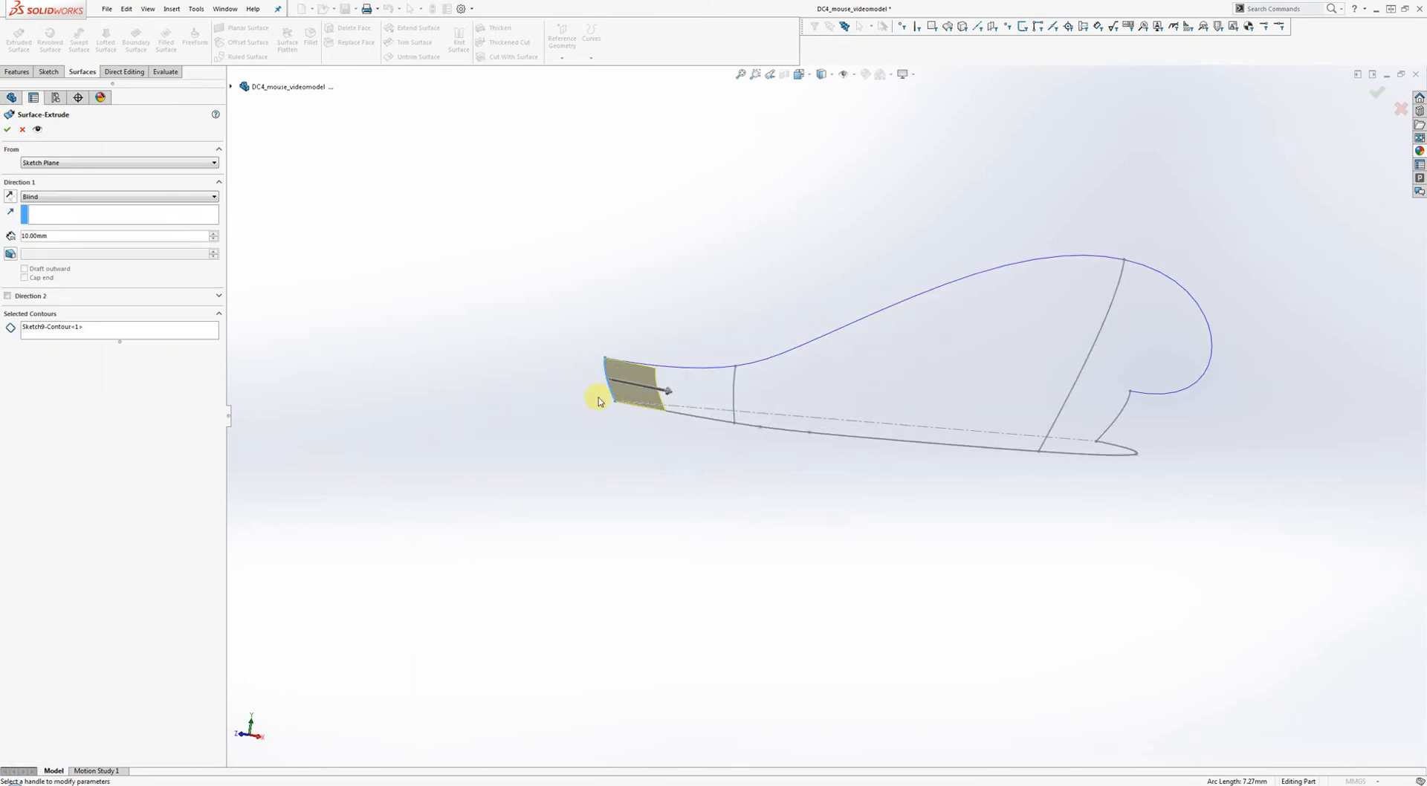
click(10, 194)
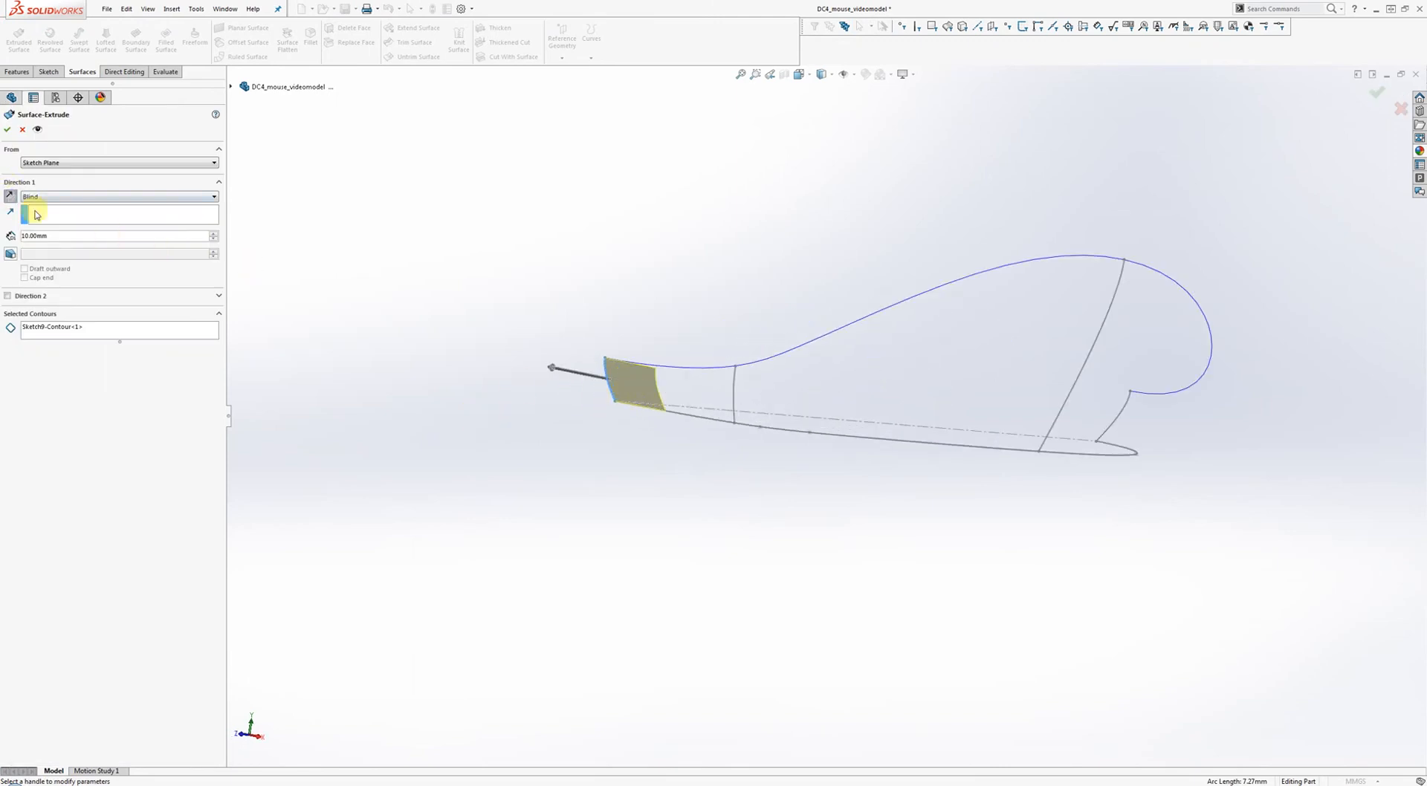
middle_drag(564, 271, 551, 284)
right_click(550, 280)
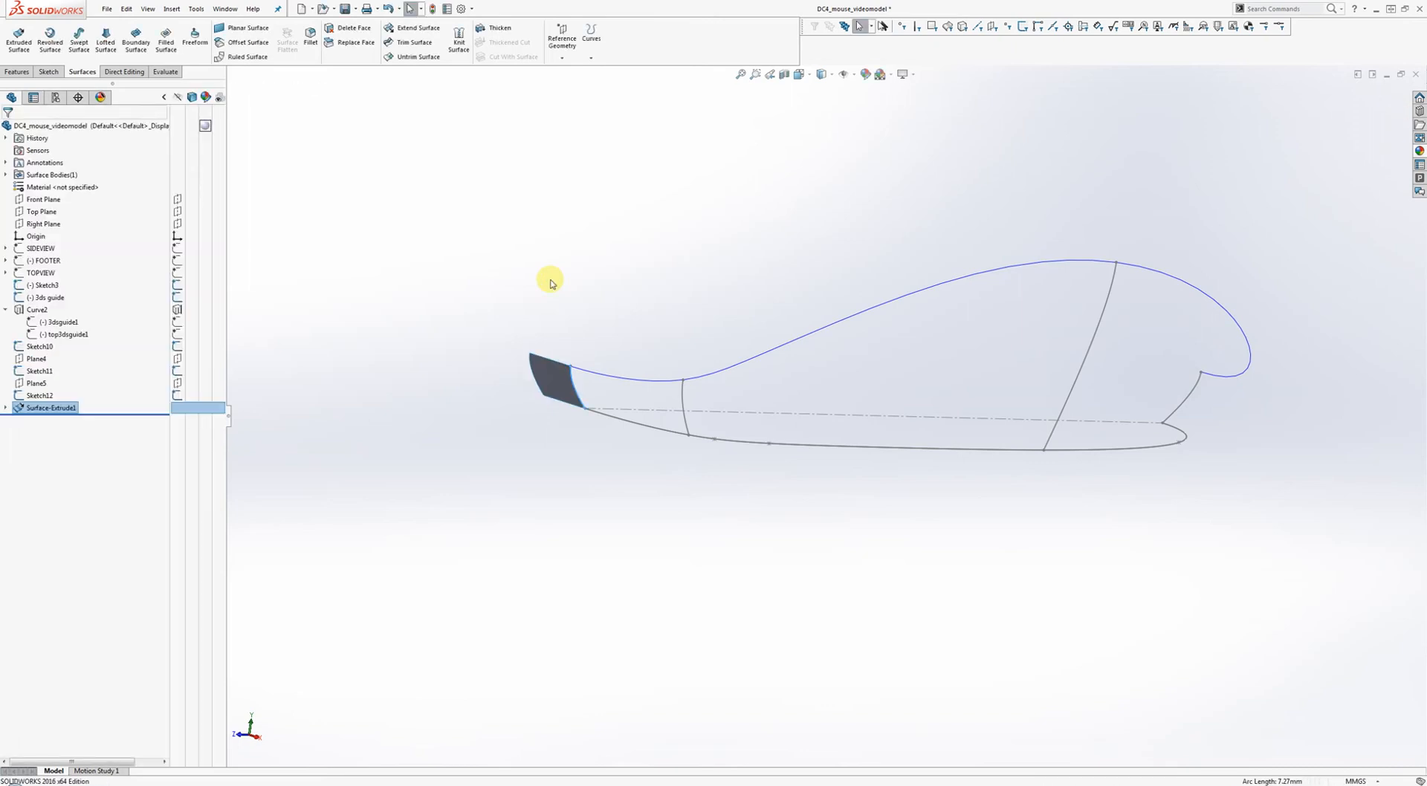
Extrude a reversed surface patch from the rear end Sketch10 as Surface-Extrude2.
click(19, 37)
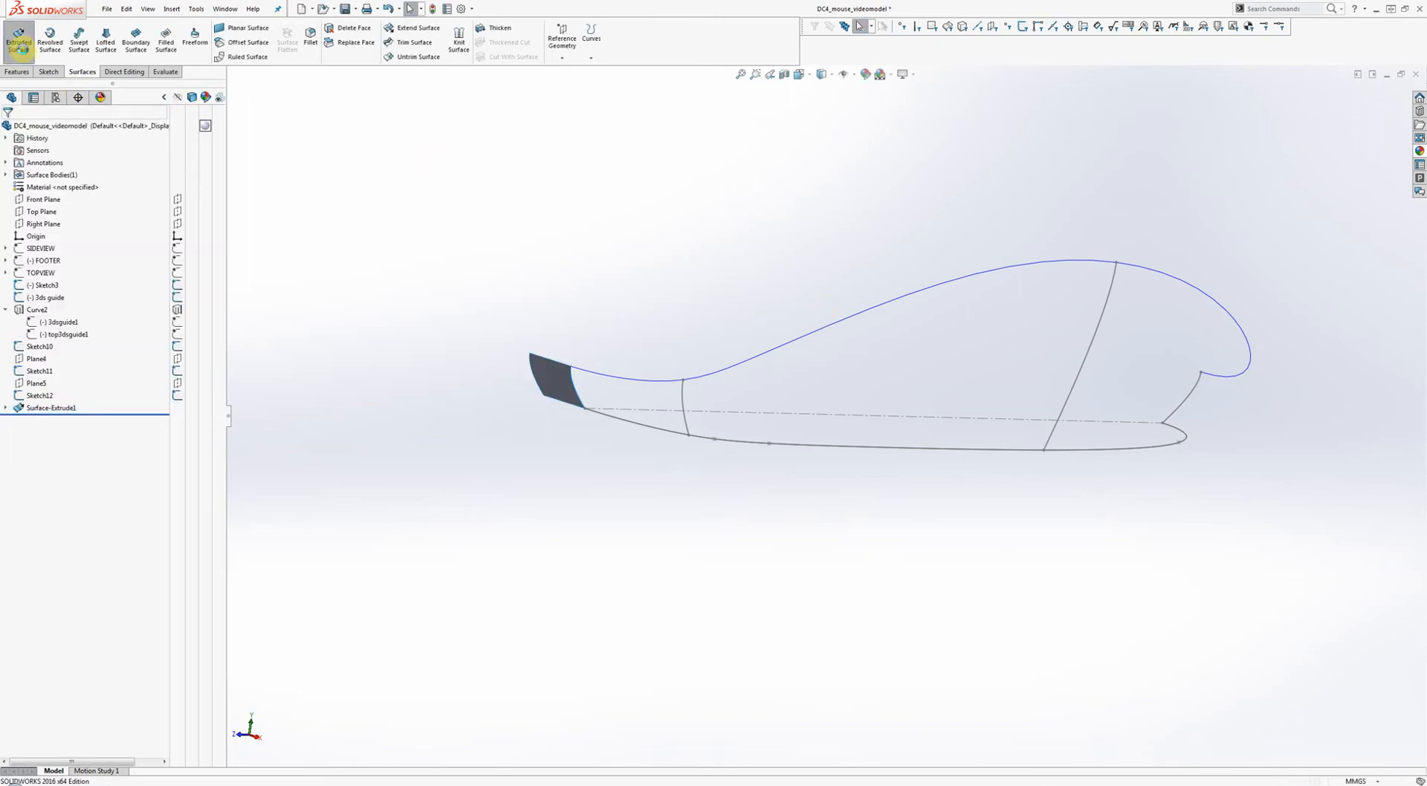
click(1191, 394)
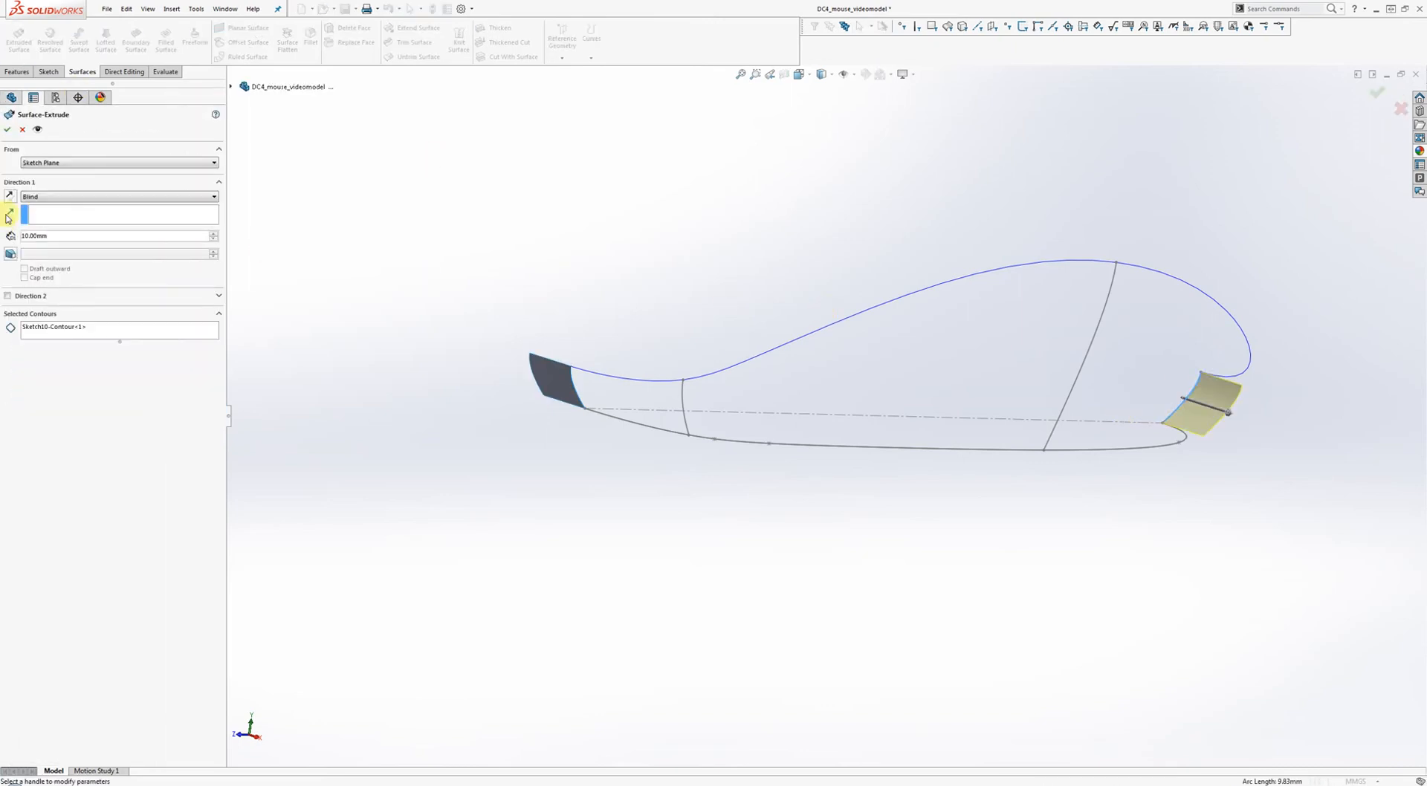
click(11, 196)
key(Return)
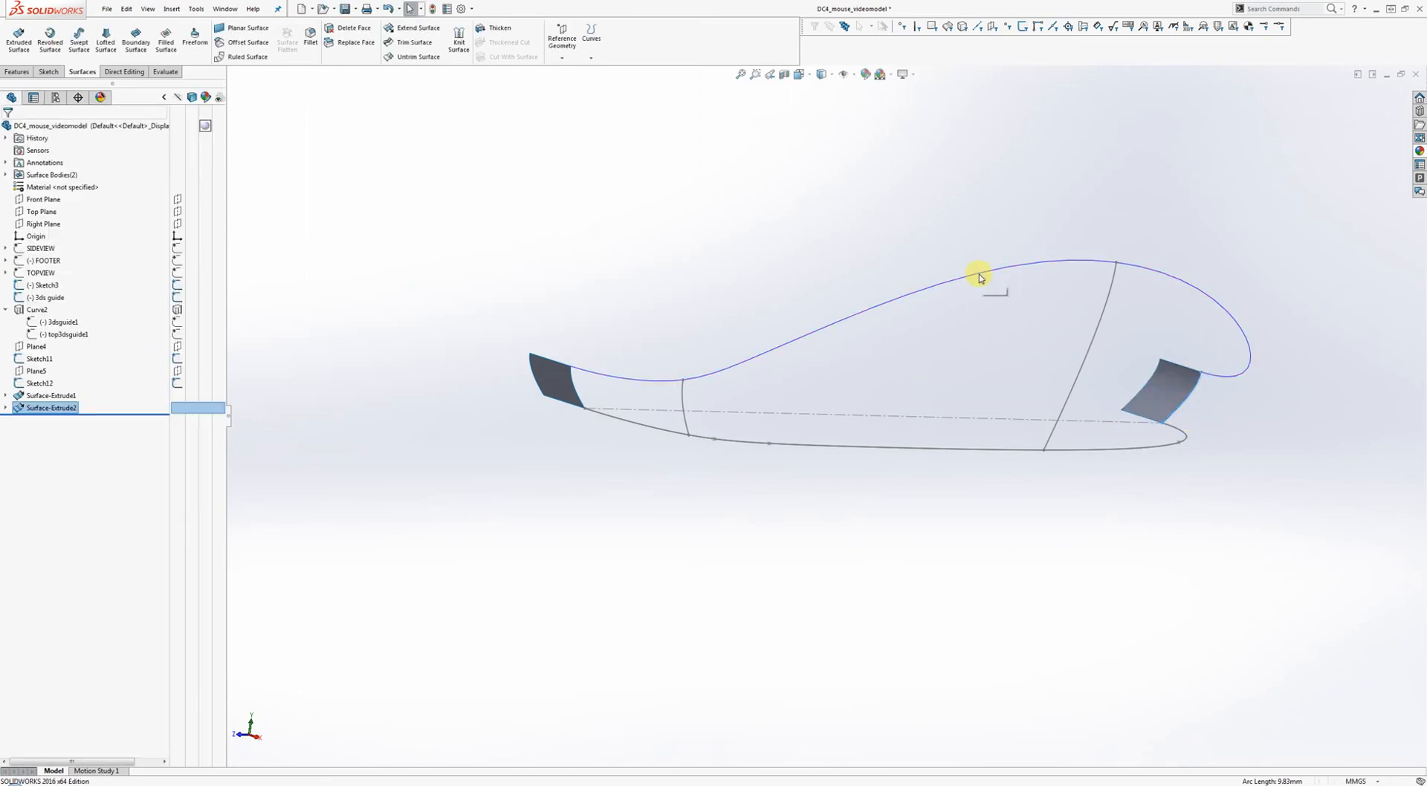
Orbit to inspect both end patches and open the Reference Geometry menu.
middle_drag(1087, 252, 955, 245)
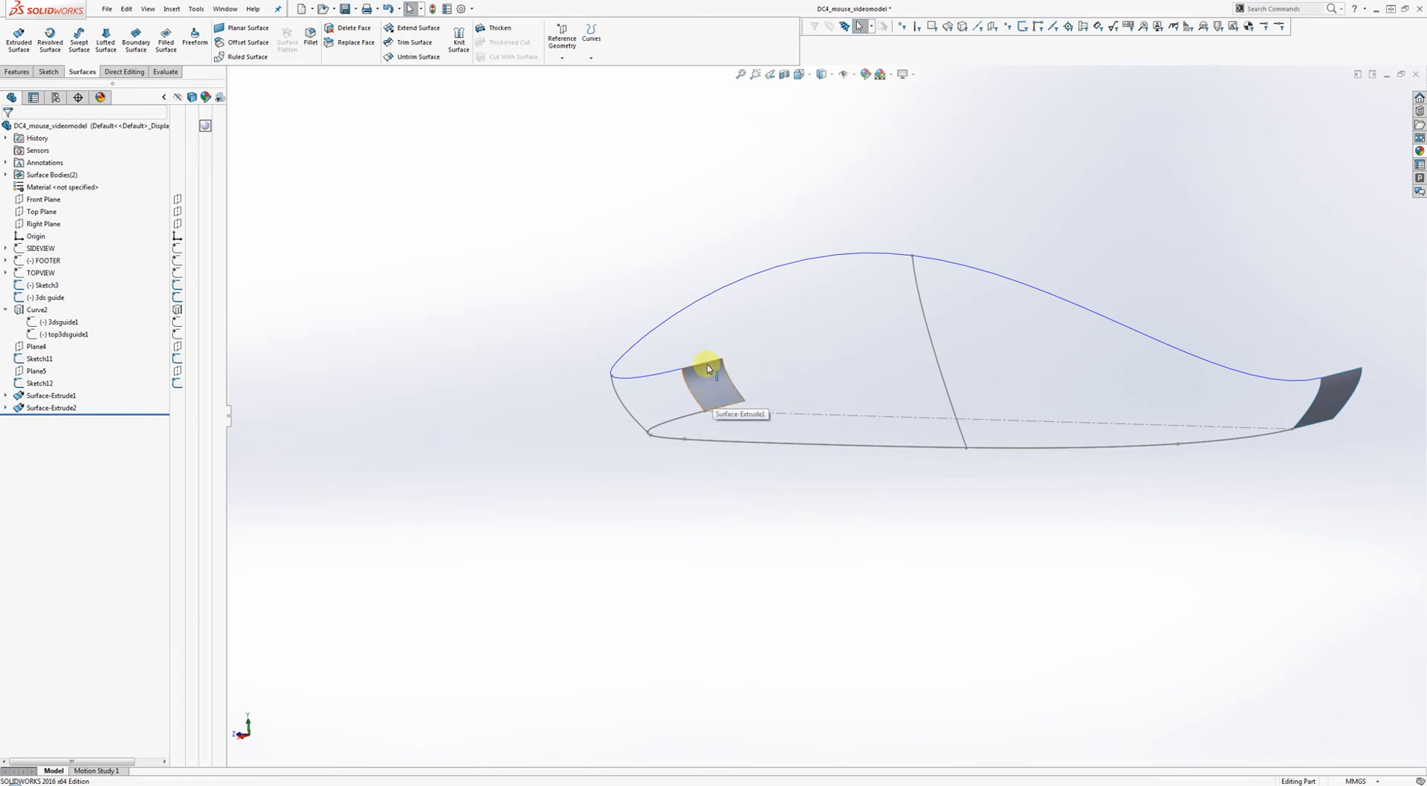
middle_drag(720, 372, 648, 469)
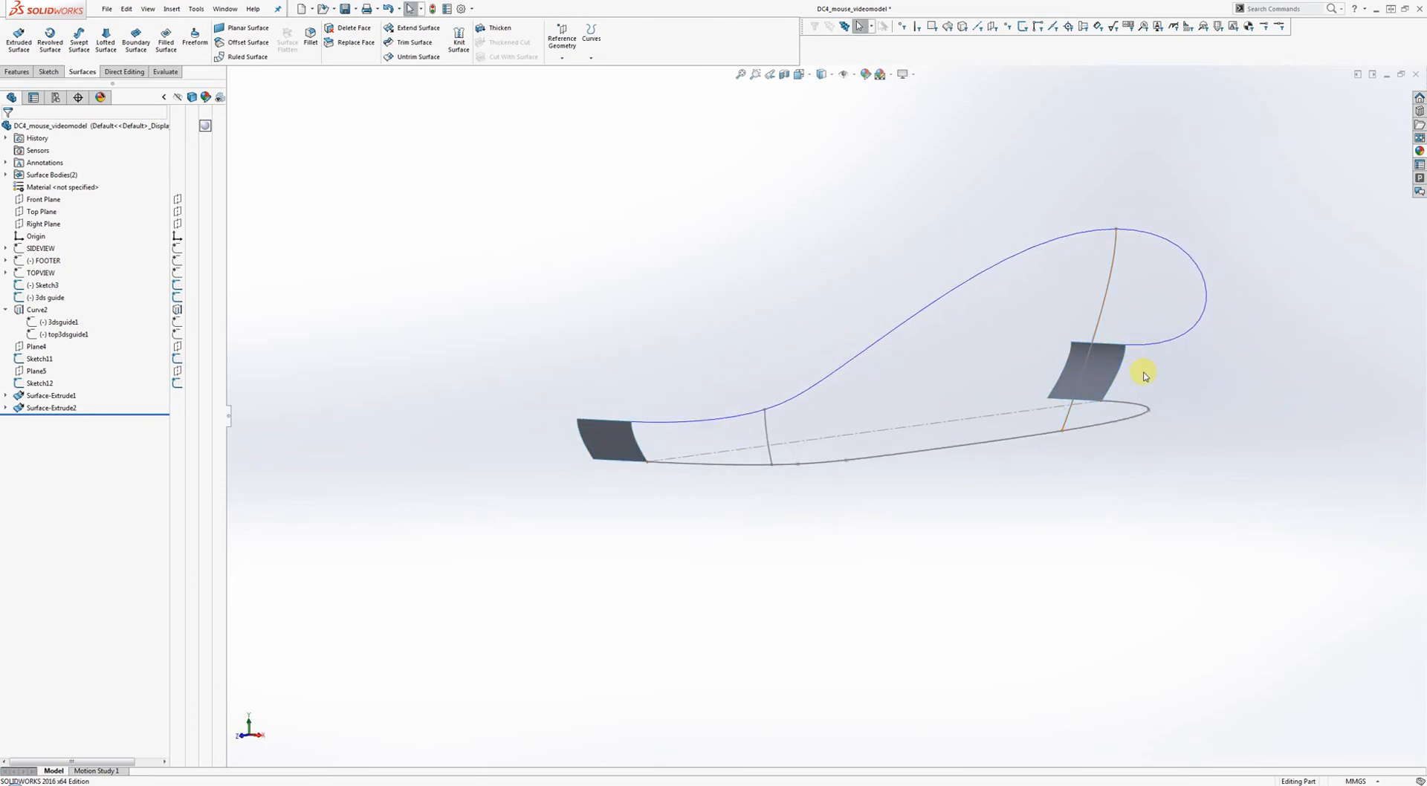
middle_drag(1148, 374, 1000, 427)
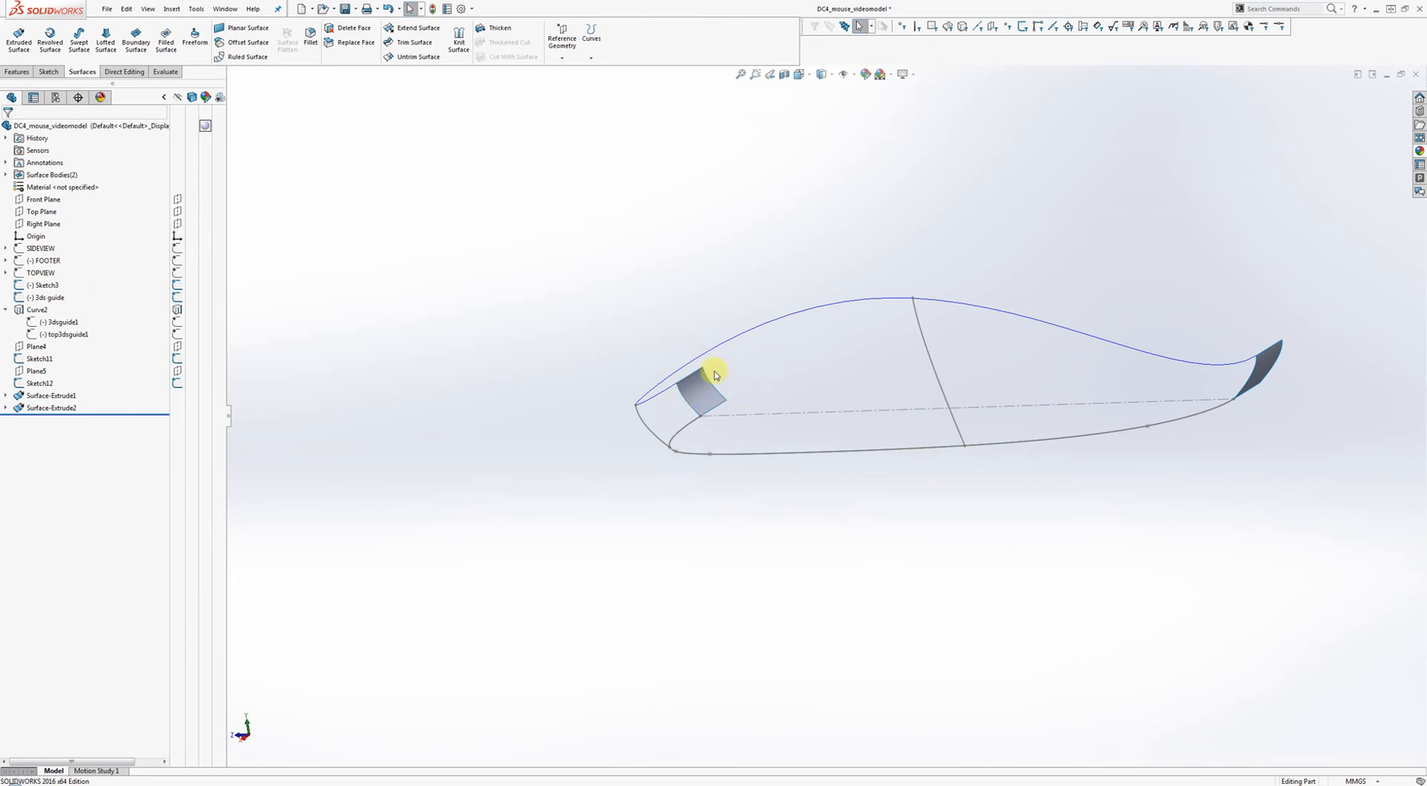
middle_drag(796, 344, 933, 350)
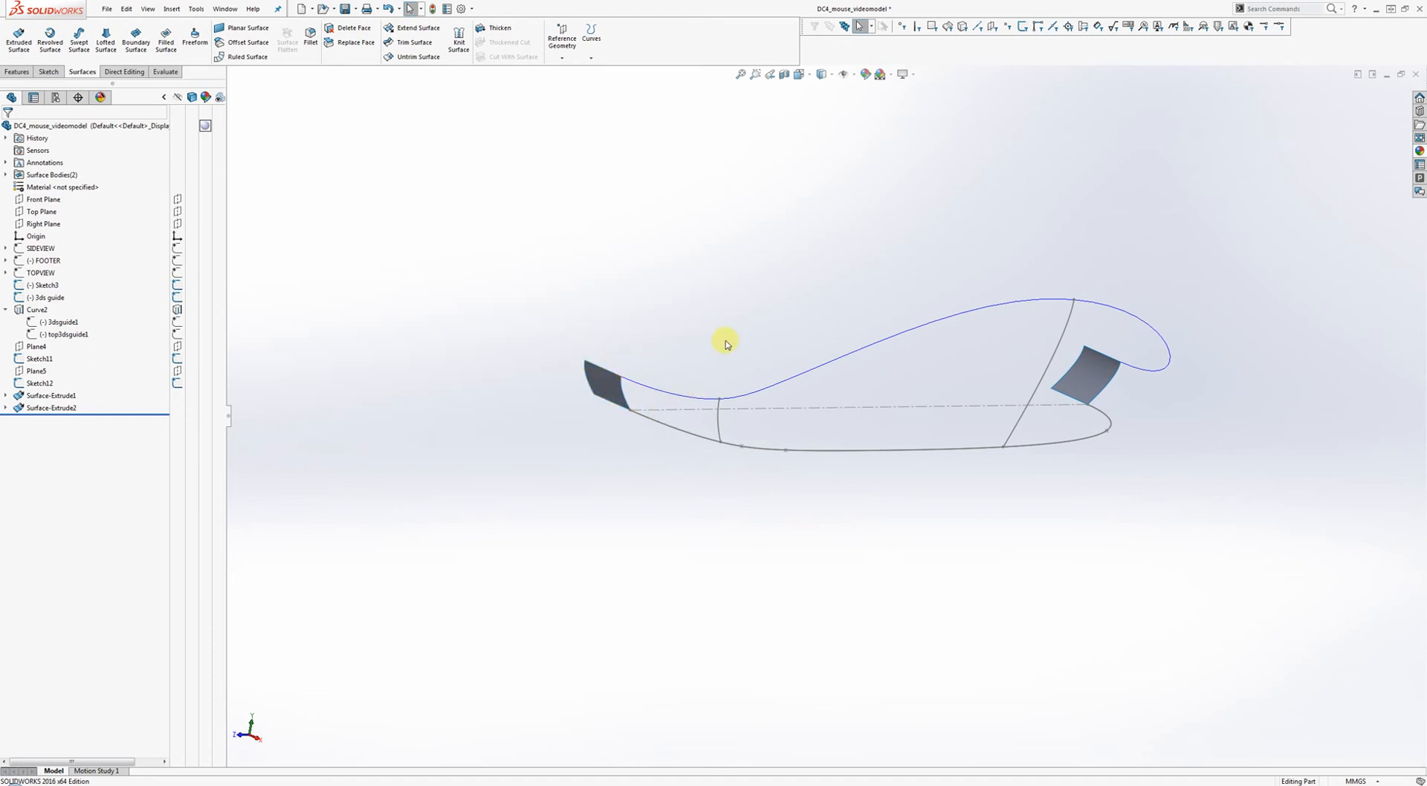
middle_drag(726, 343, 815, 344)
middle_drag(822, 297, 777, 290)
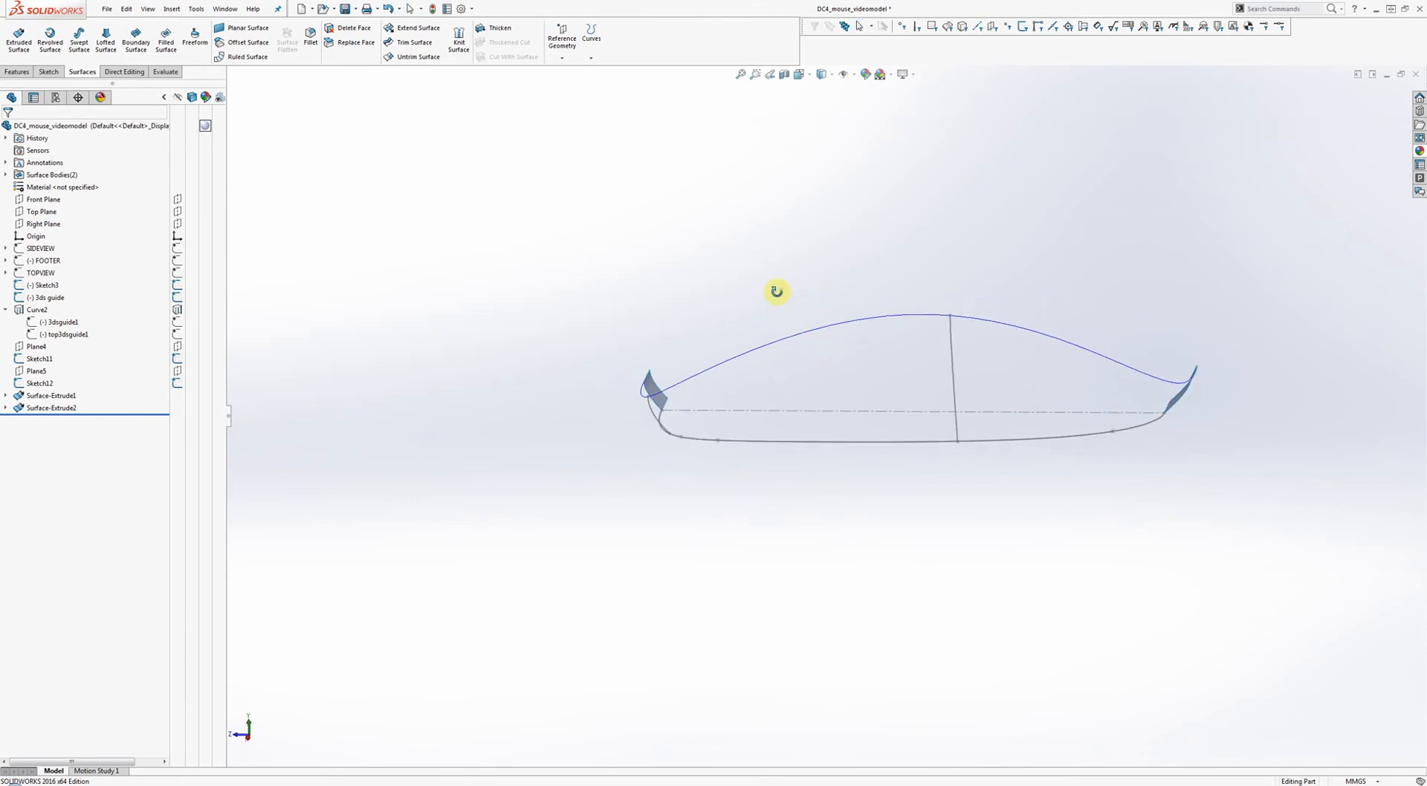
key(Escape)
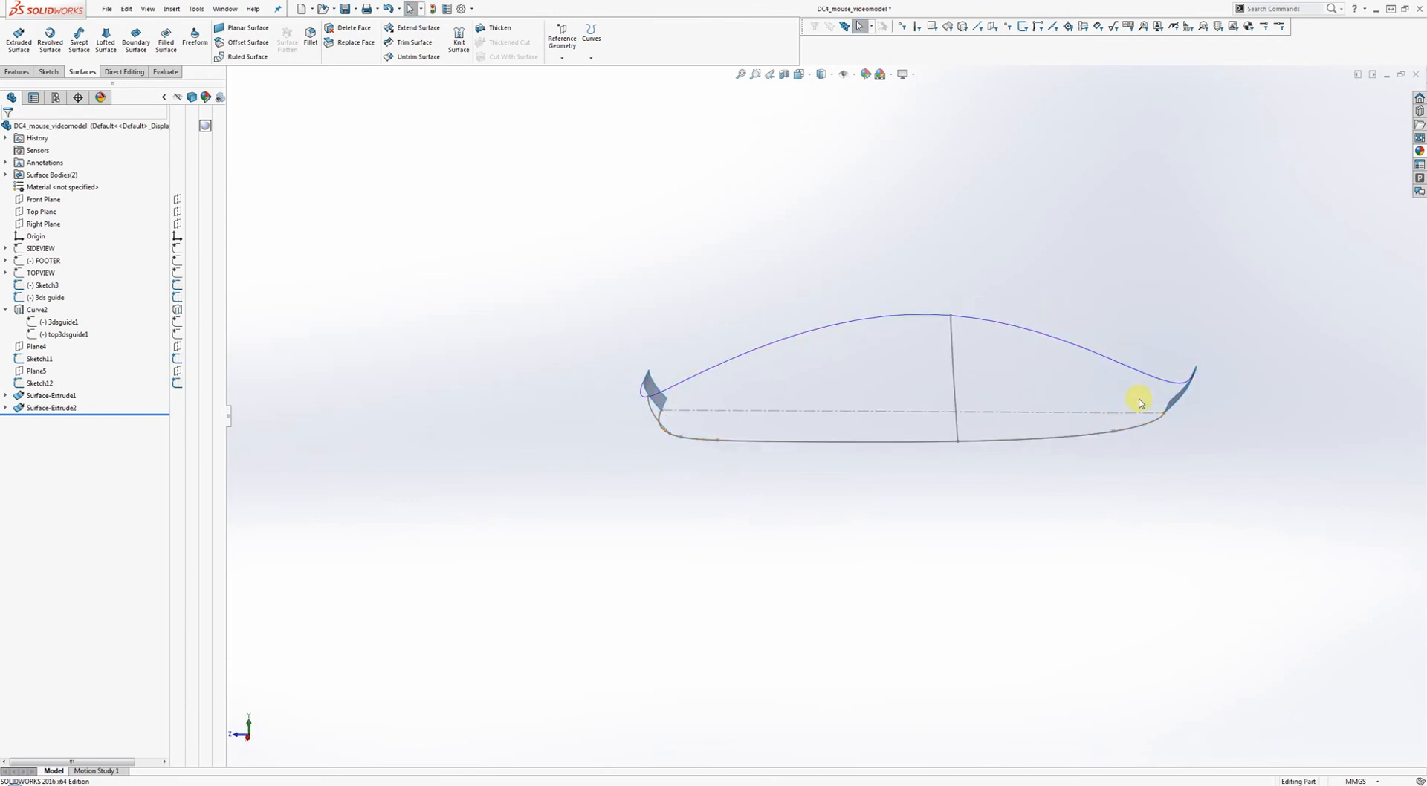
click(563, 63)
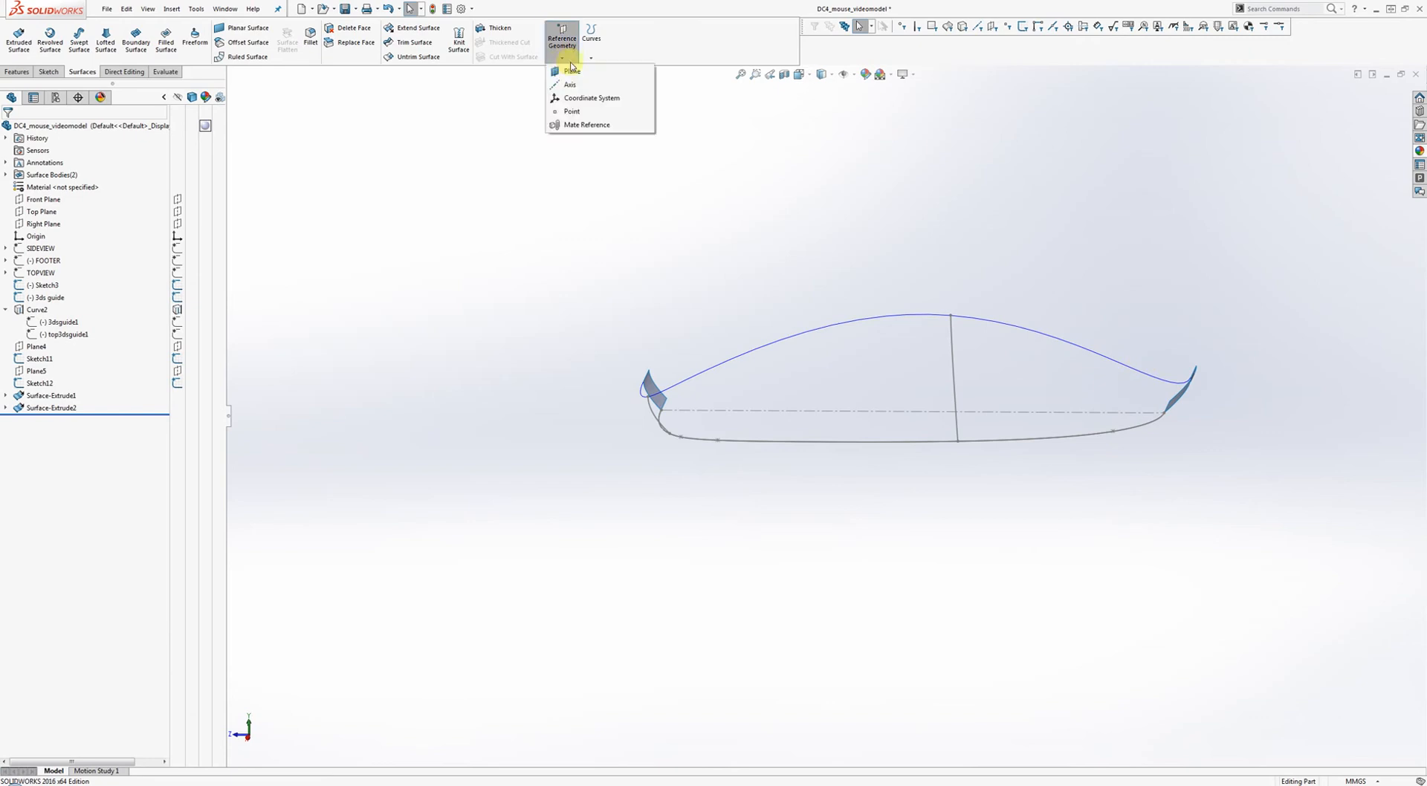
Create Plane6 perpendicular to Spline1 through Point13 and start Sketch13 on it.
click(573, 72)
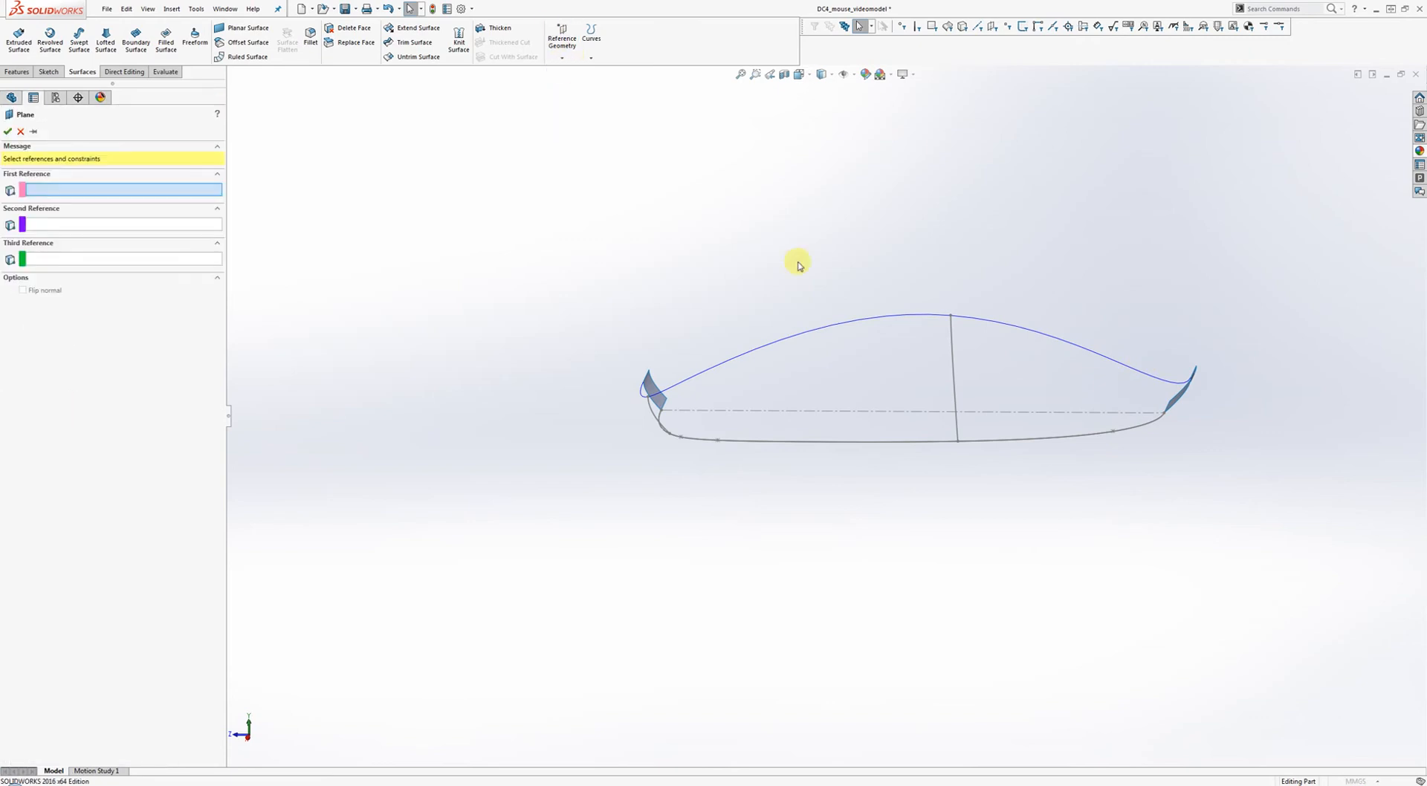
click(1138, 429)
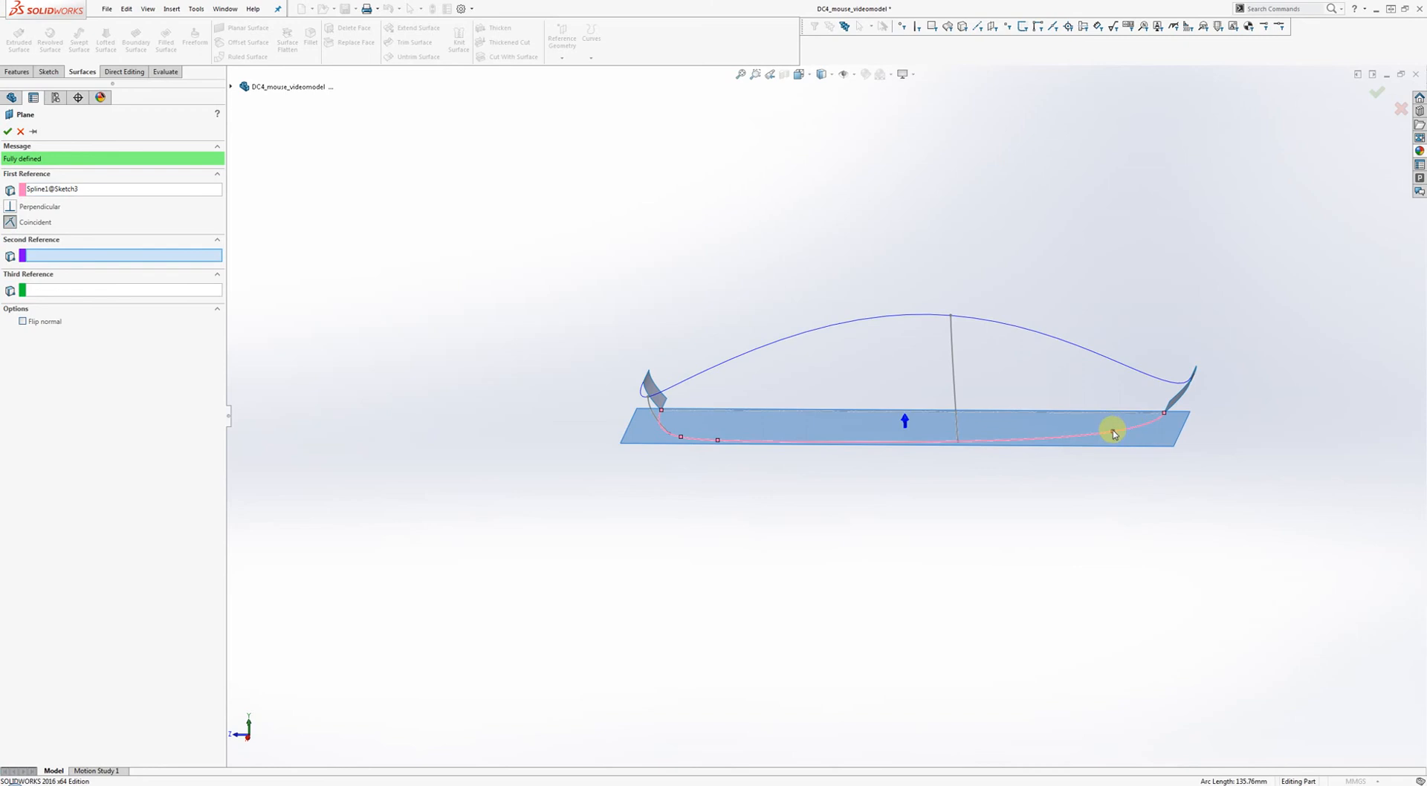
click(1114, 432)
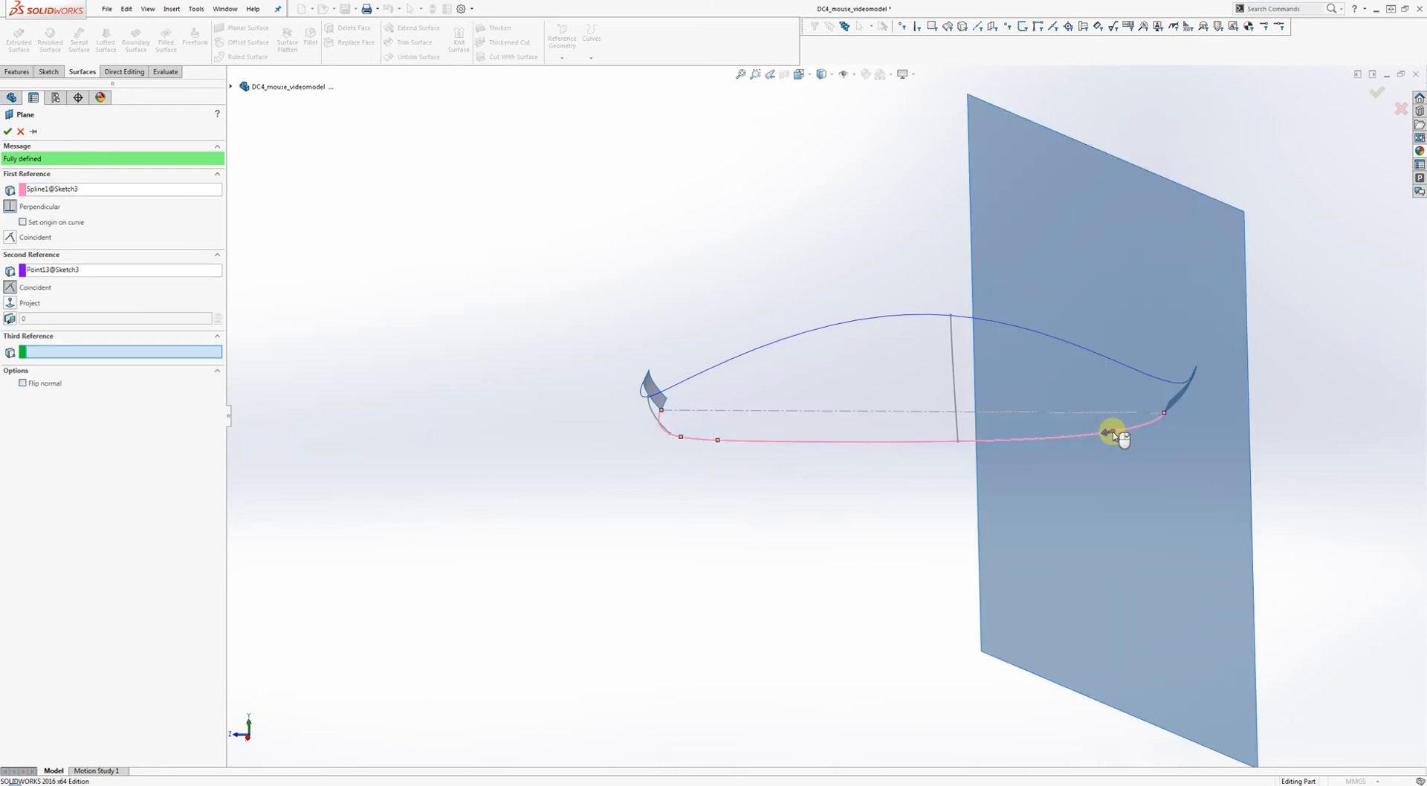
right_click(1113, 433)
middle_drag(1121, 415, 1159, 292)
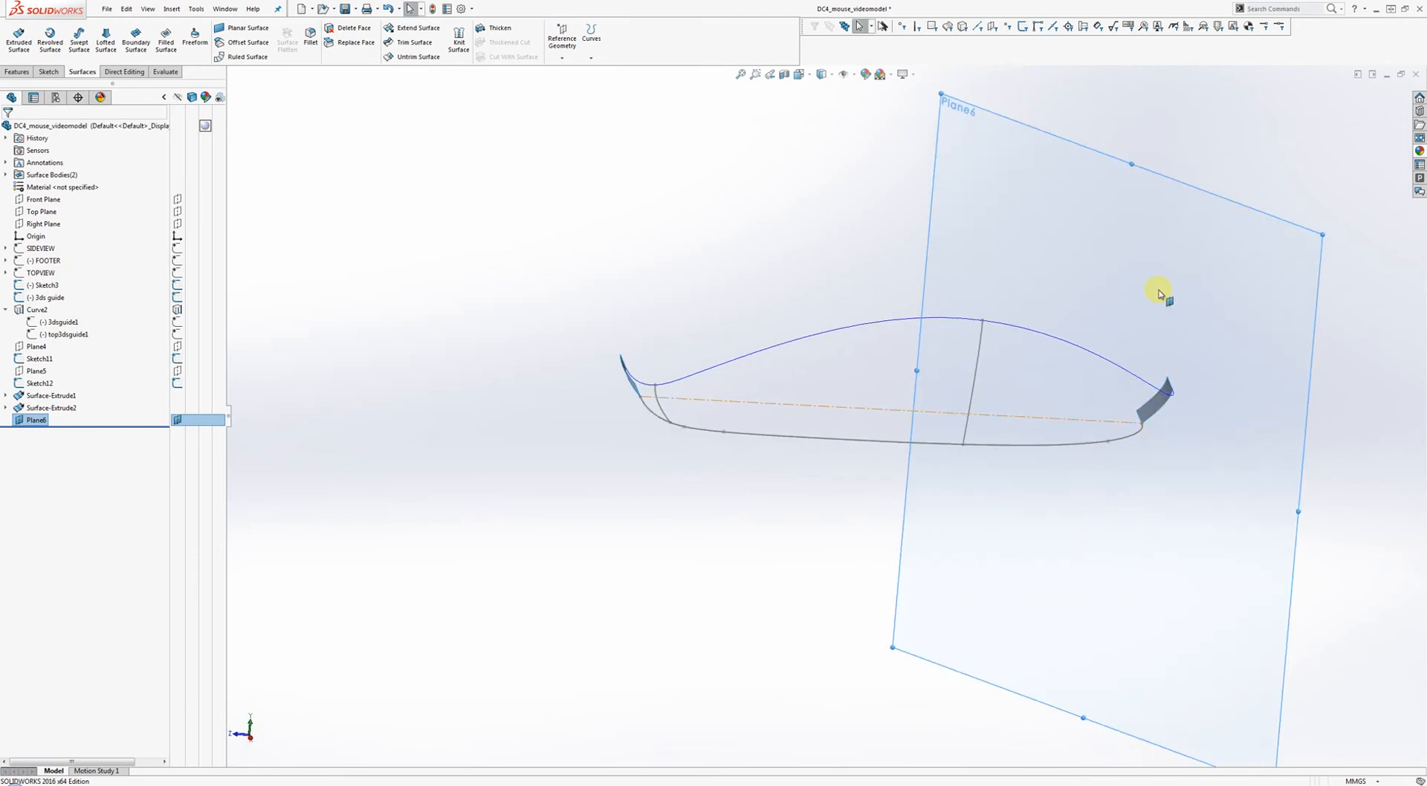
right_click(1160, 293)
click(1180, 272)
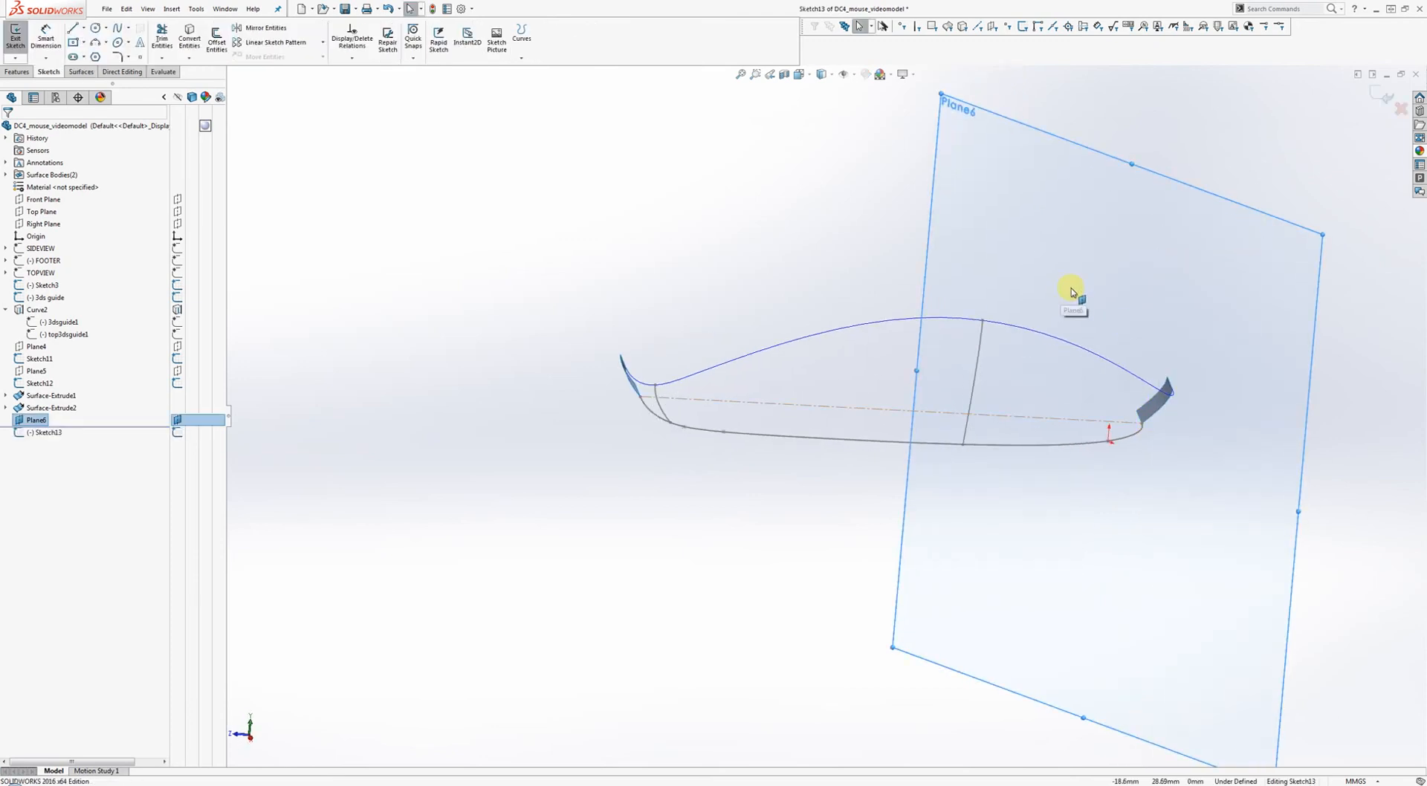
Draw a two-point spline from the lower outline up toward the top curve.
right_drag(1071, 292, 1117, 289)
click(1128, 379)
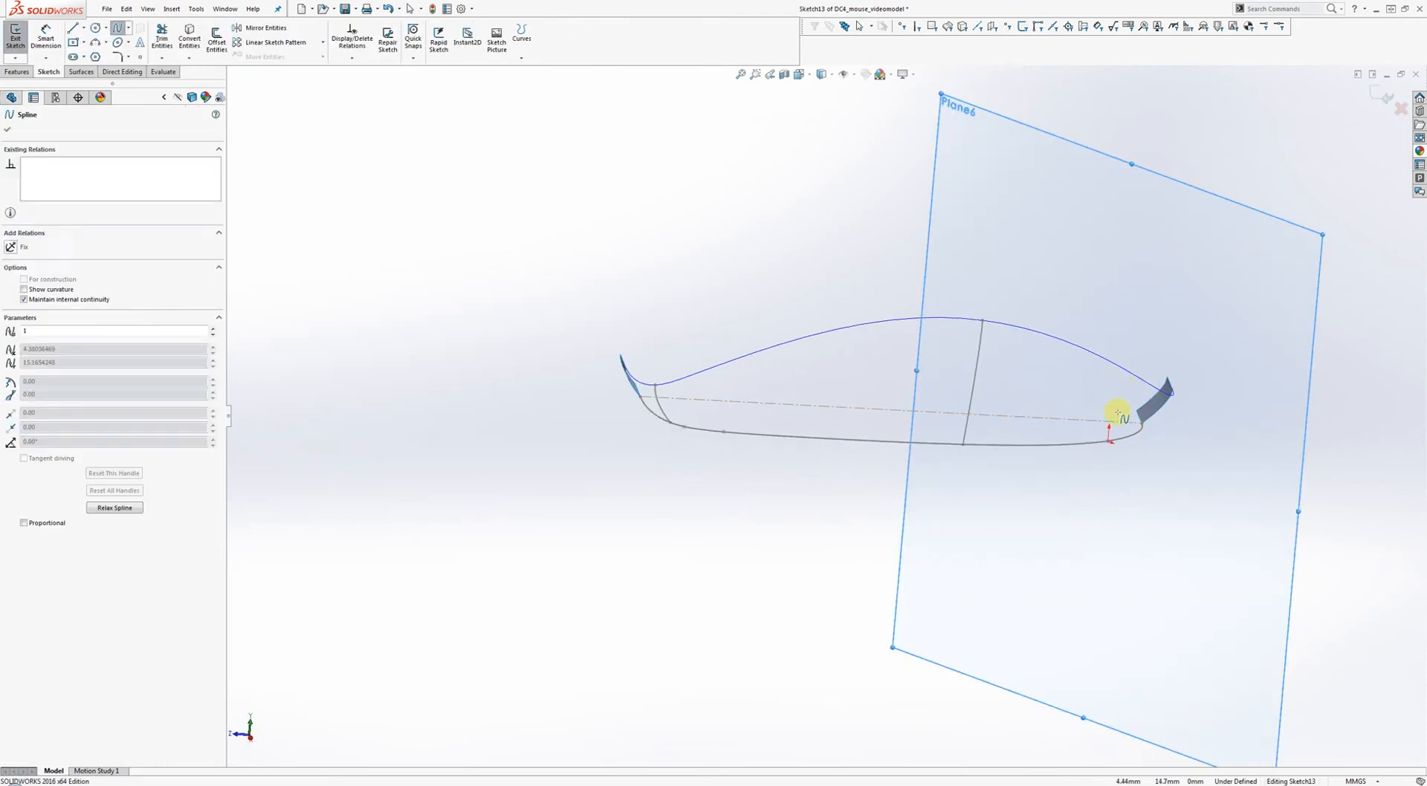
click(1094, 440)
right_click(1137, 459)
click(1163, 468)
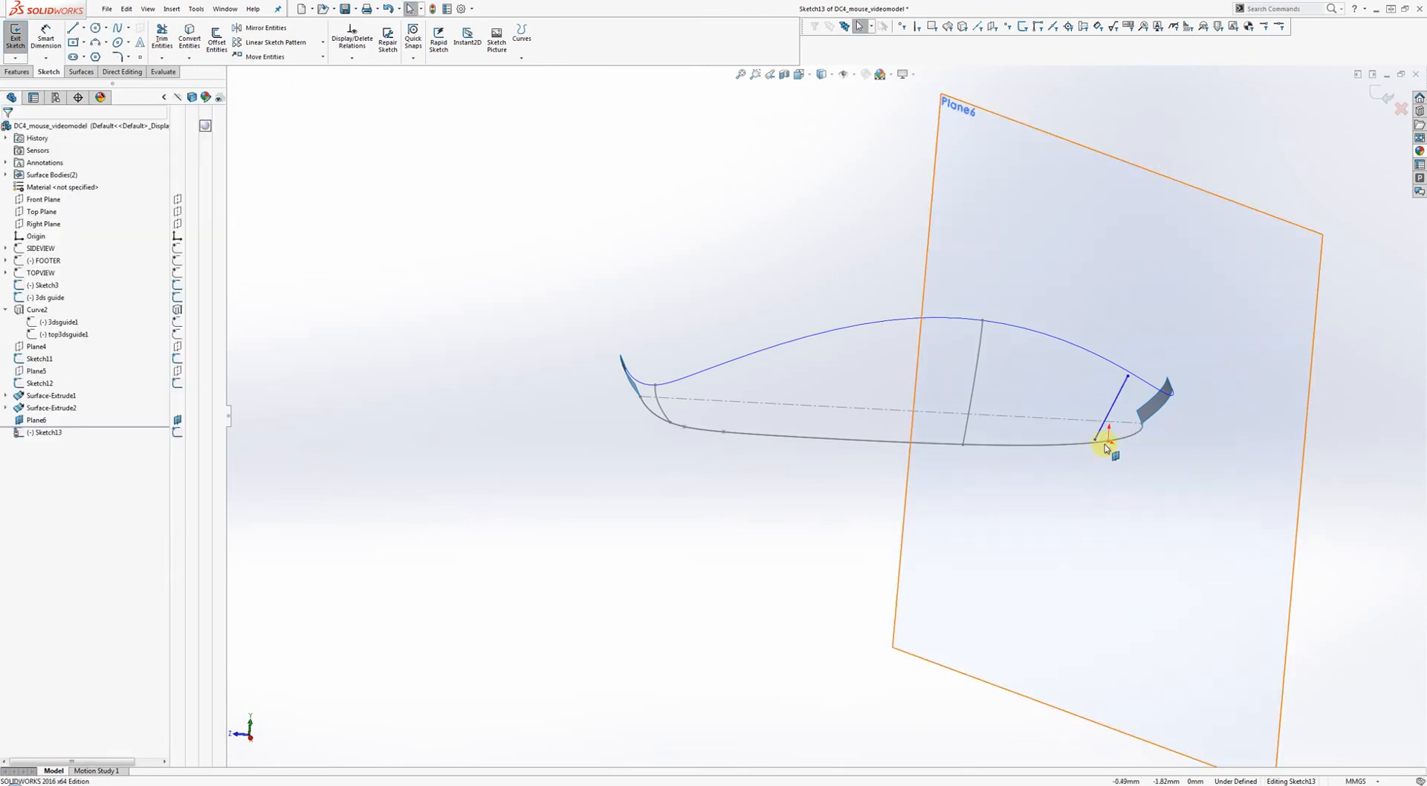
Attach the spline's endpoints to the lower outline and top curve with Pierce and Coincident relations.
click(1095, 440)
ctrl+click(1077, 445)
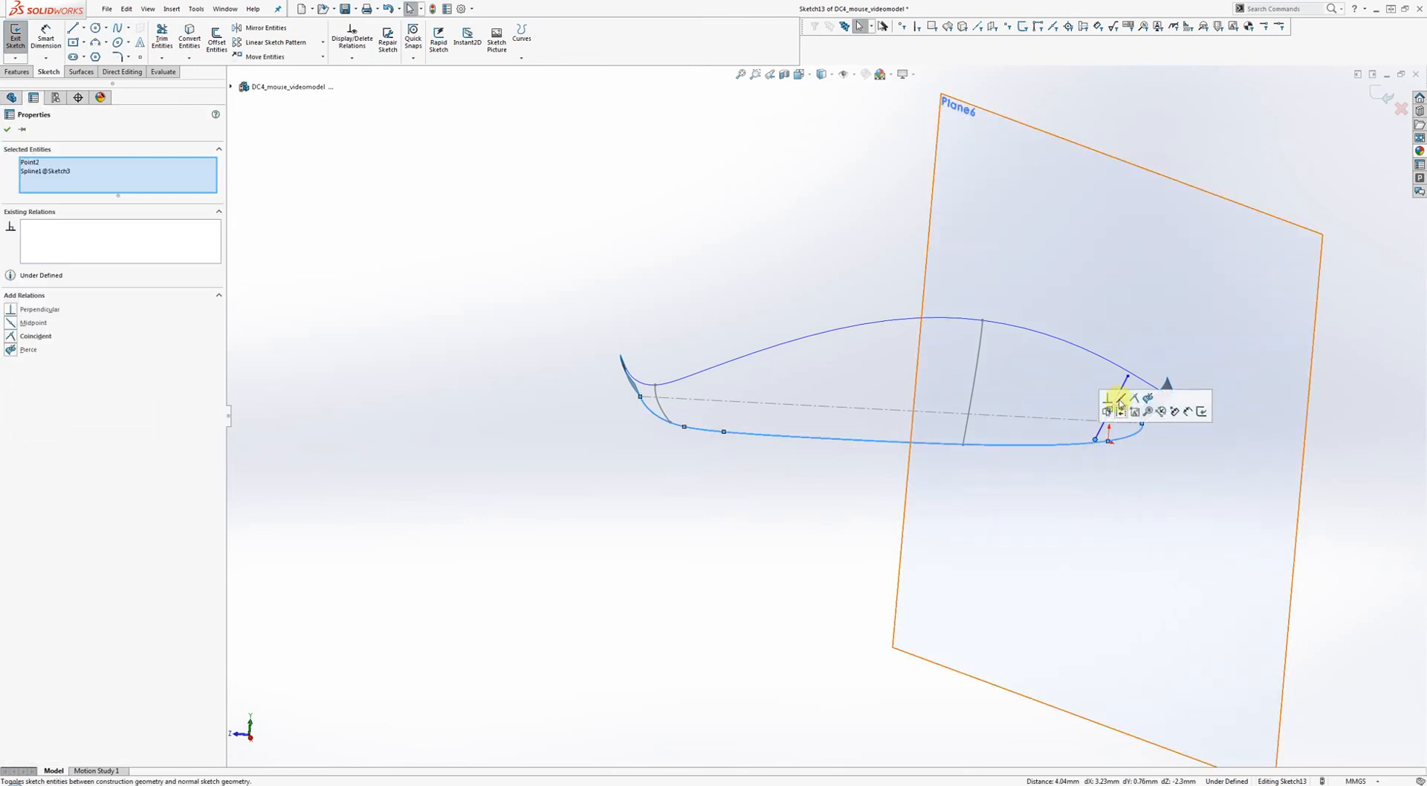
click(1150, 399)
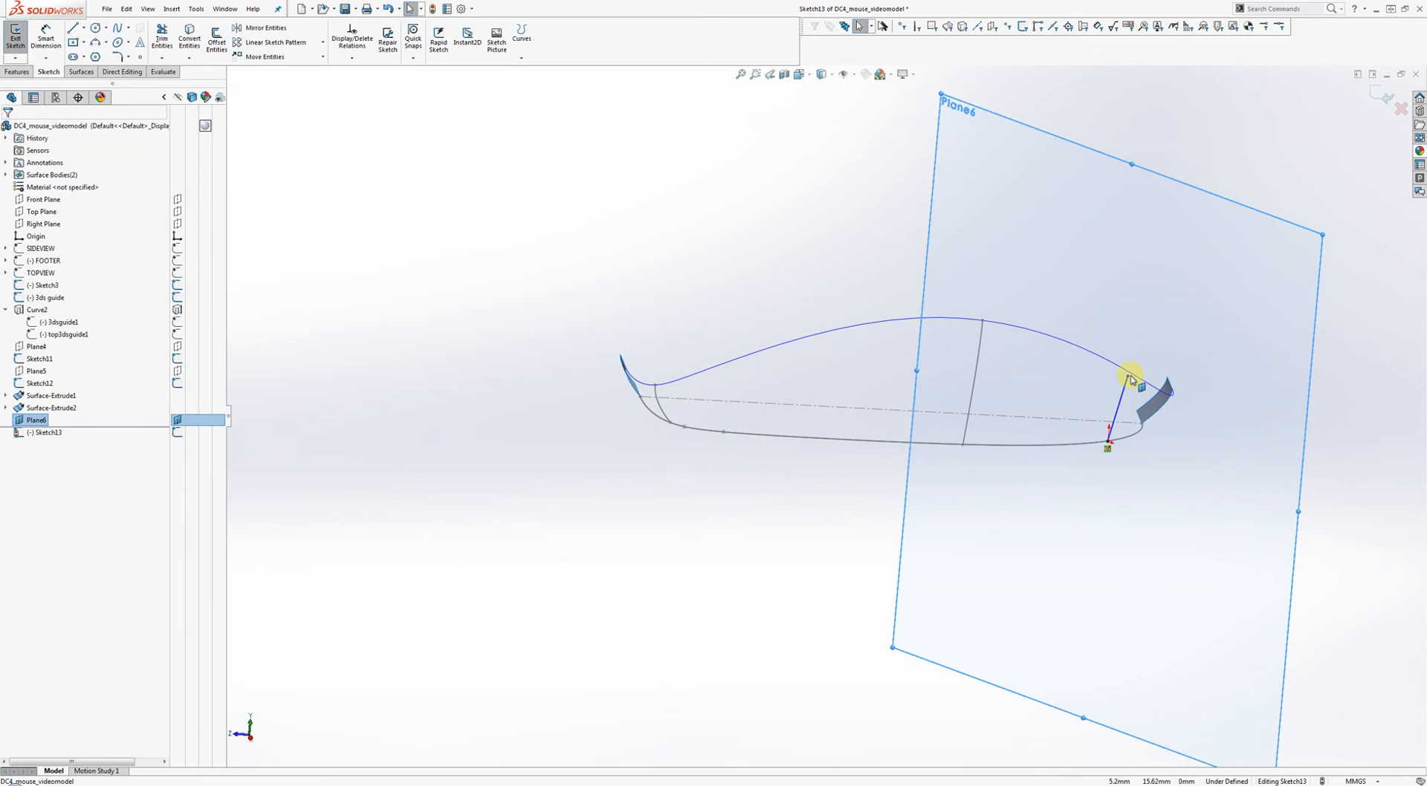
click(1128, 379)
ctrl+click(1154, 401)
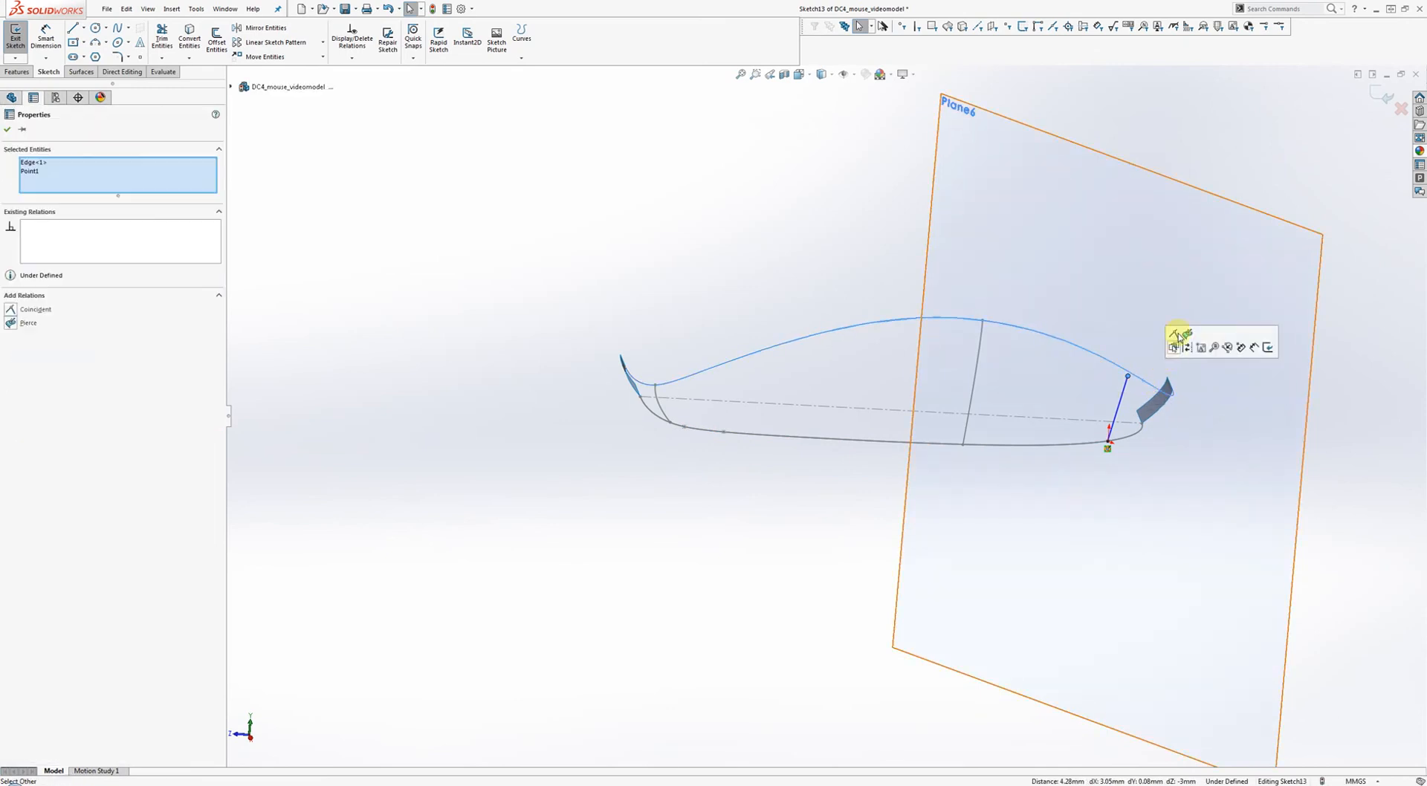
click(1172, 344)
Make the spline's end tangent handle Vertical and shorten it to reshape the curve.
middle_drag(1130, 357, 898, 319)
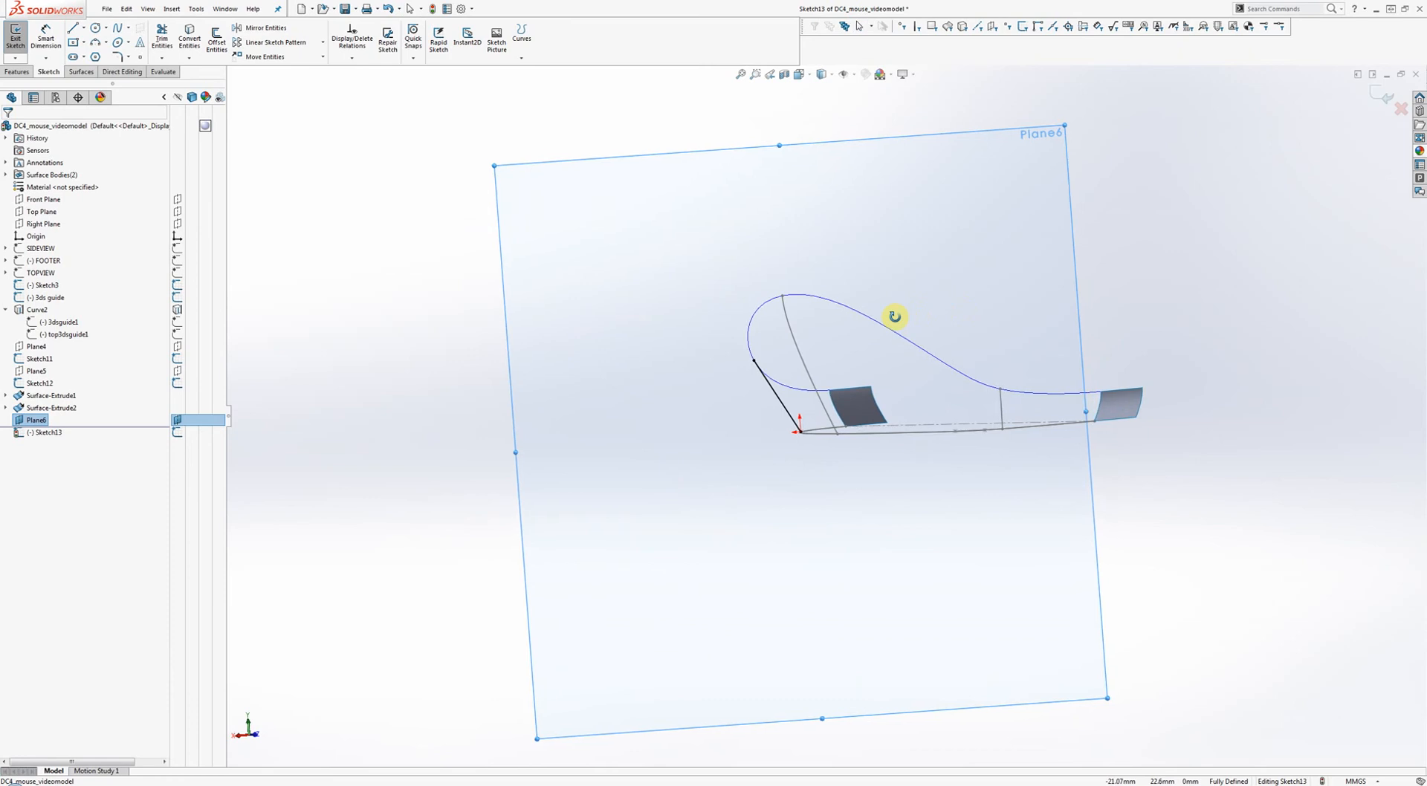
click(778, 398)
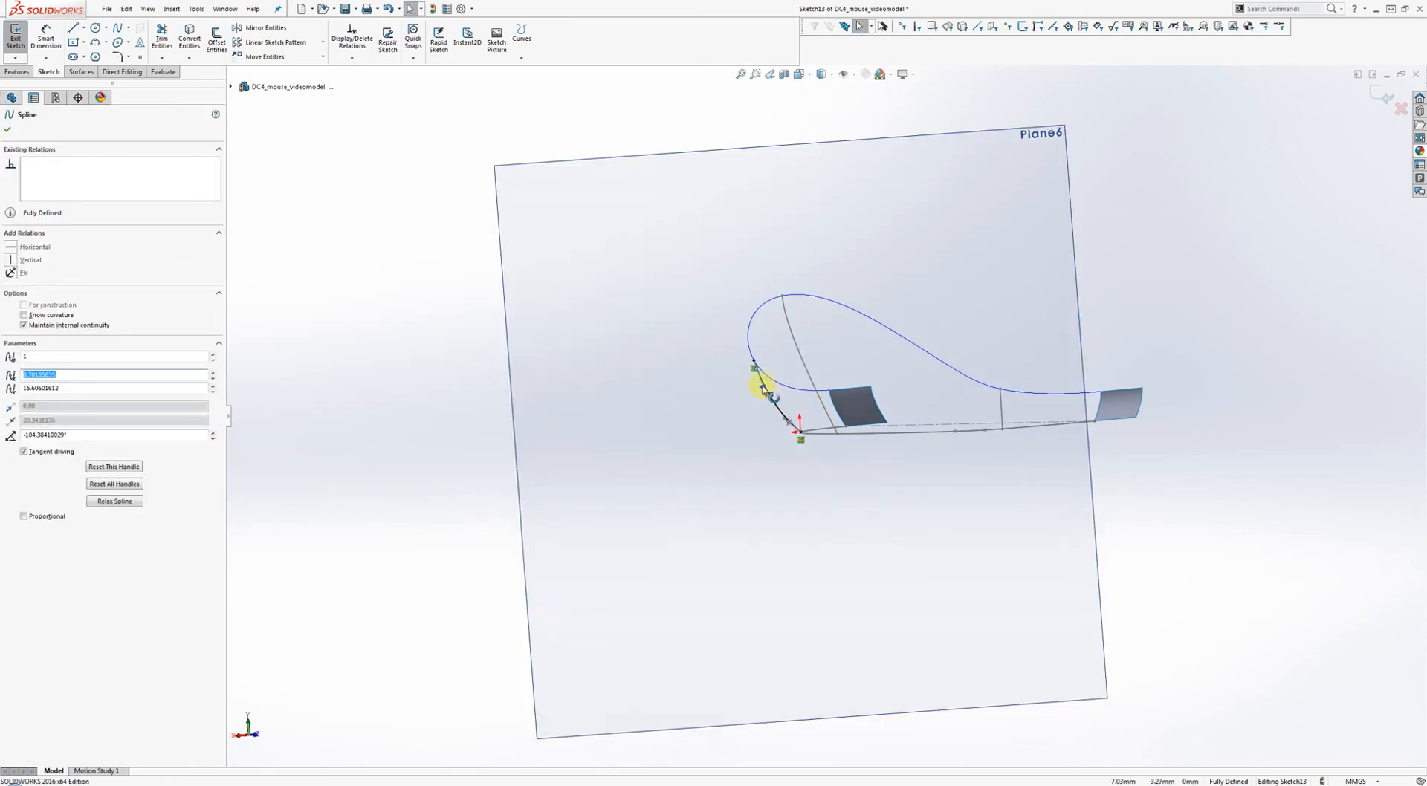
right_click(763, 388)
click(770, 358)
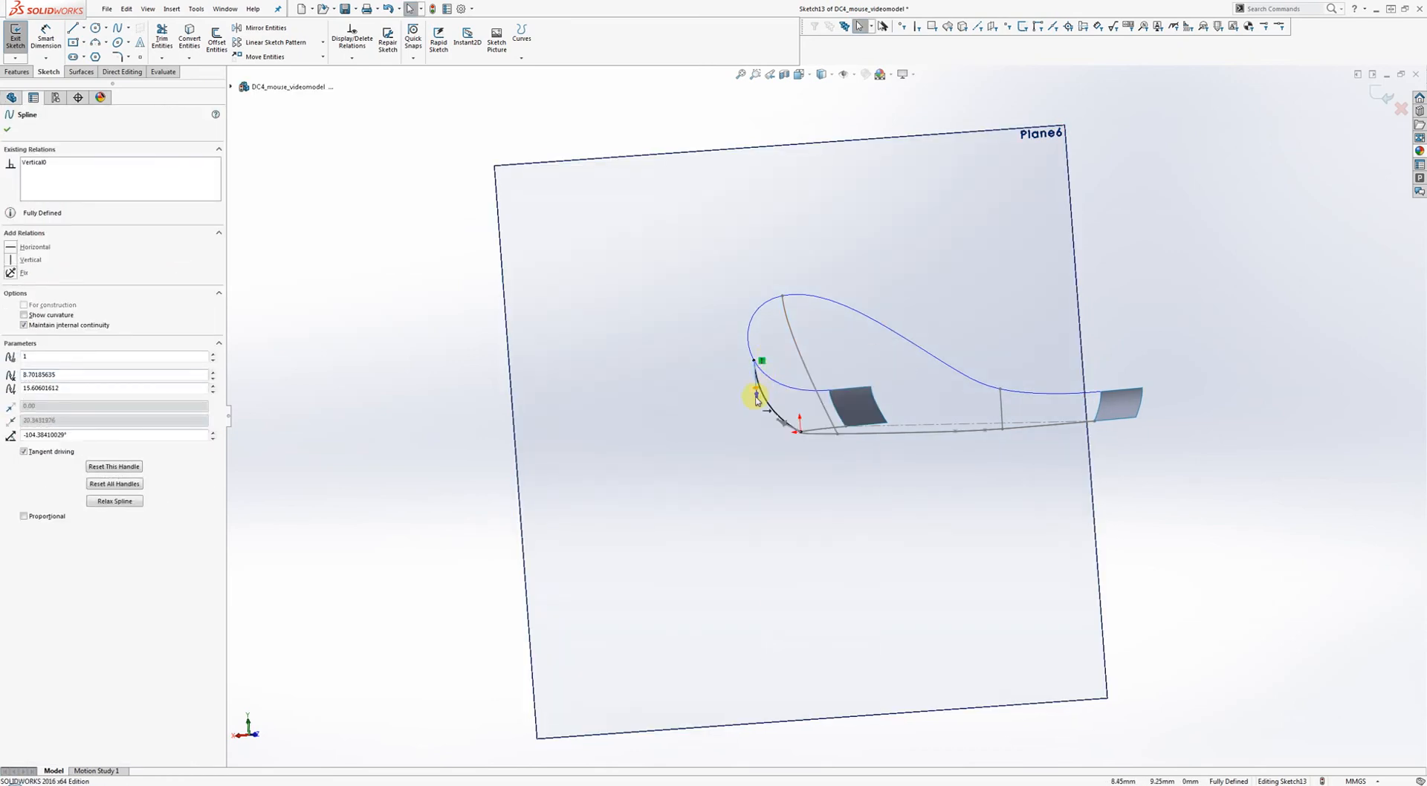
drag(755, 402, 756, 383)
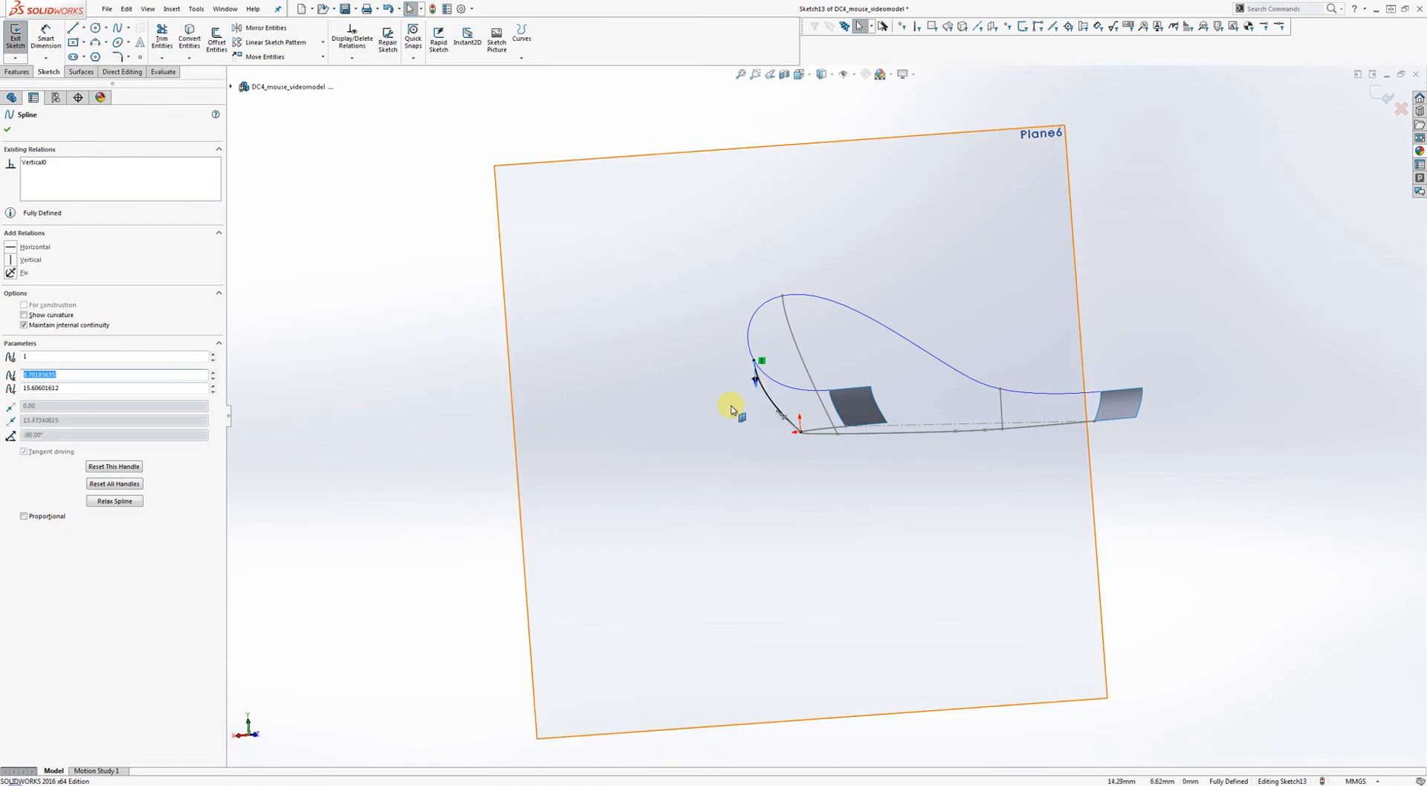
click(732, 409)
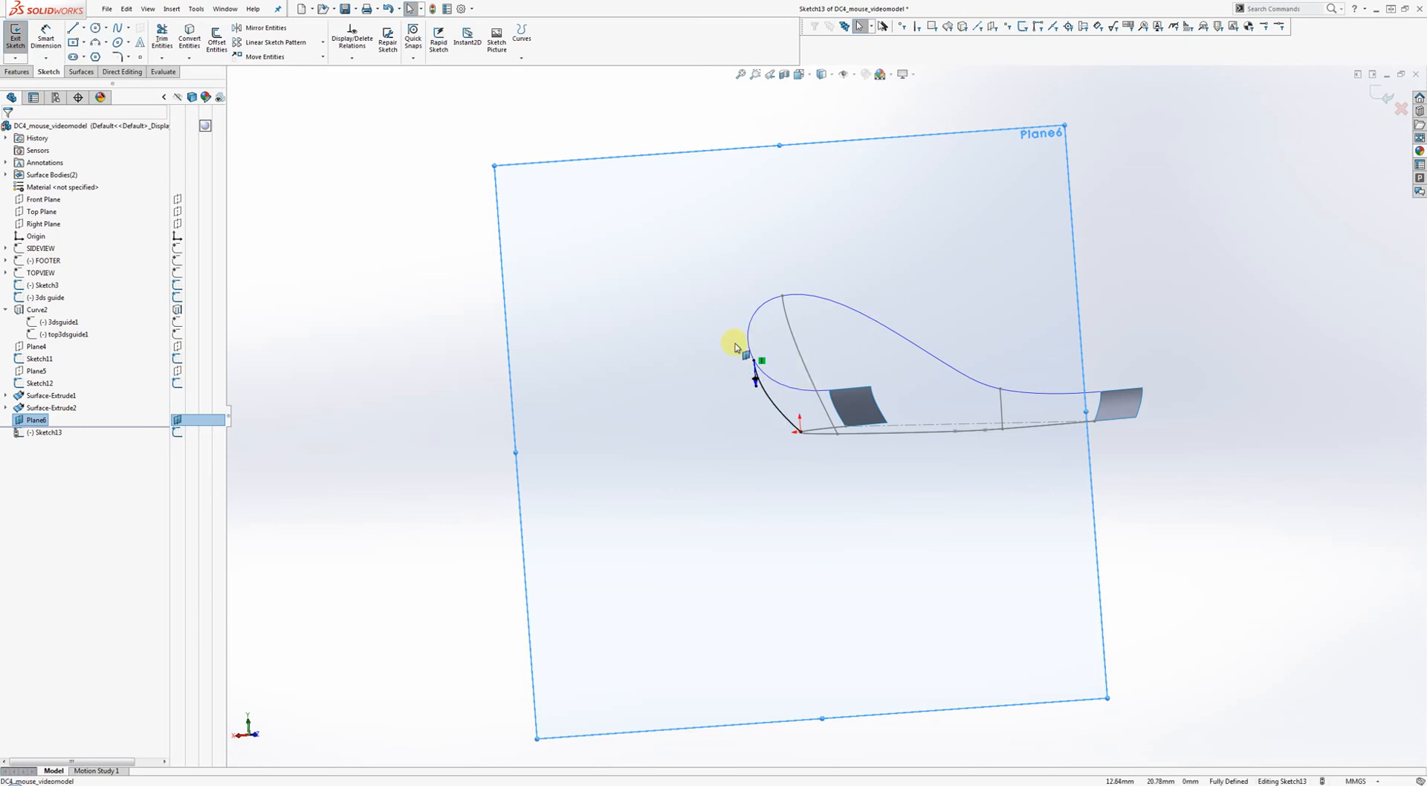
Exit the sketch and hide Plane6.
mouse_move(804, 360)
middle_down()
mouse_move(933, 369)
mouse_move(1220, 198)
middle_up()
click(1377, 100)
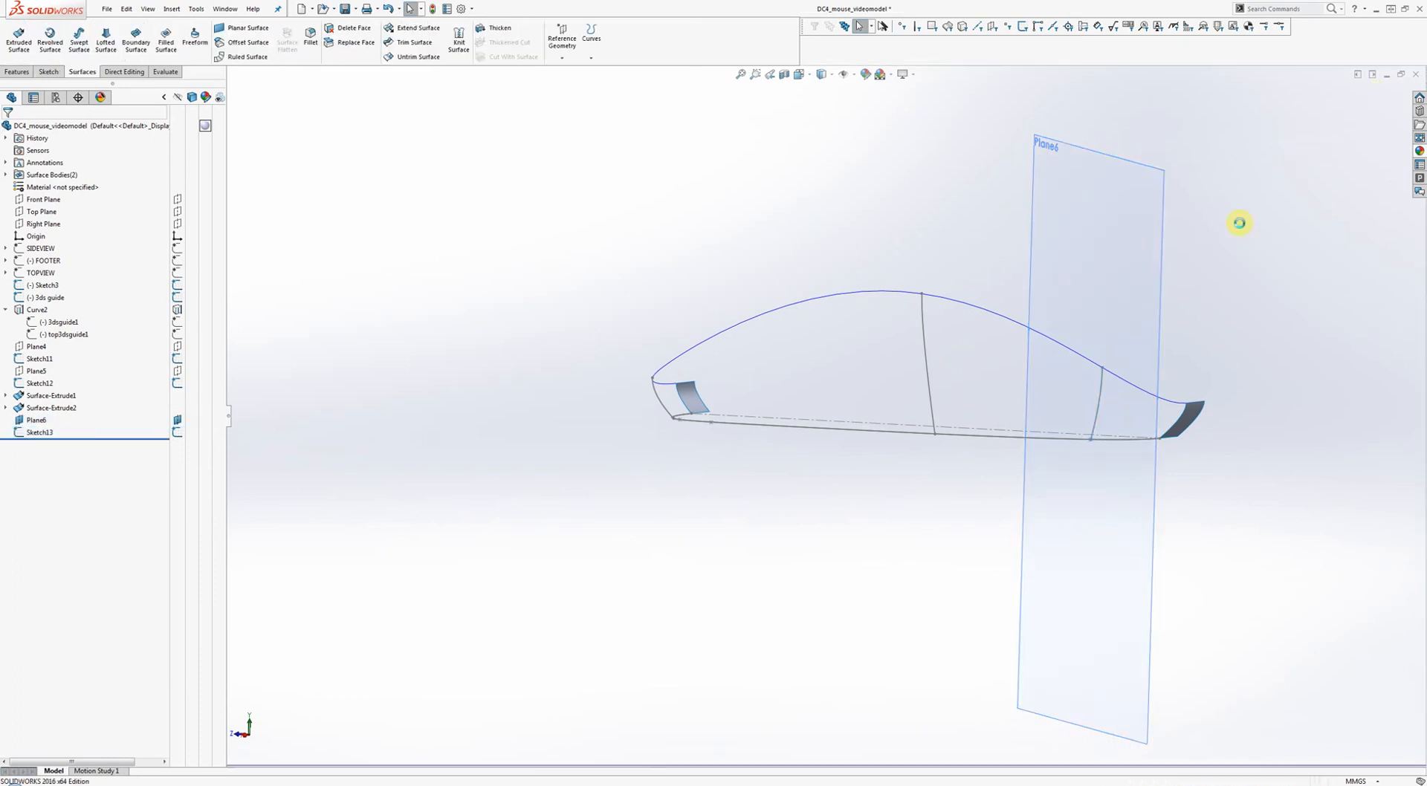
right_click(1150, 256)
click(1181, 239)
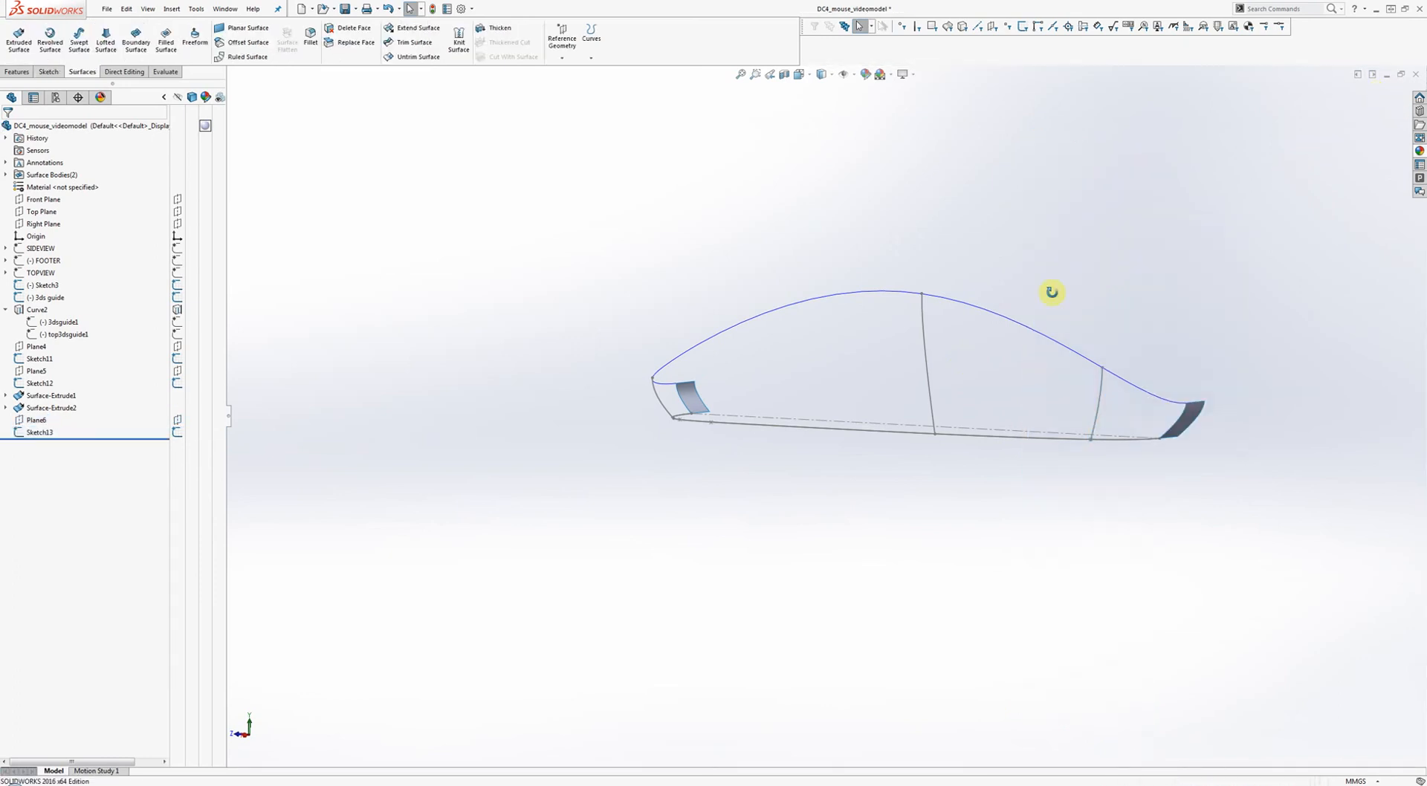
middle_drag(1051, 293, 1166, 309)
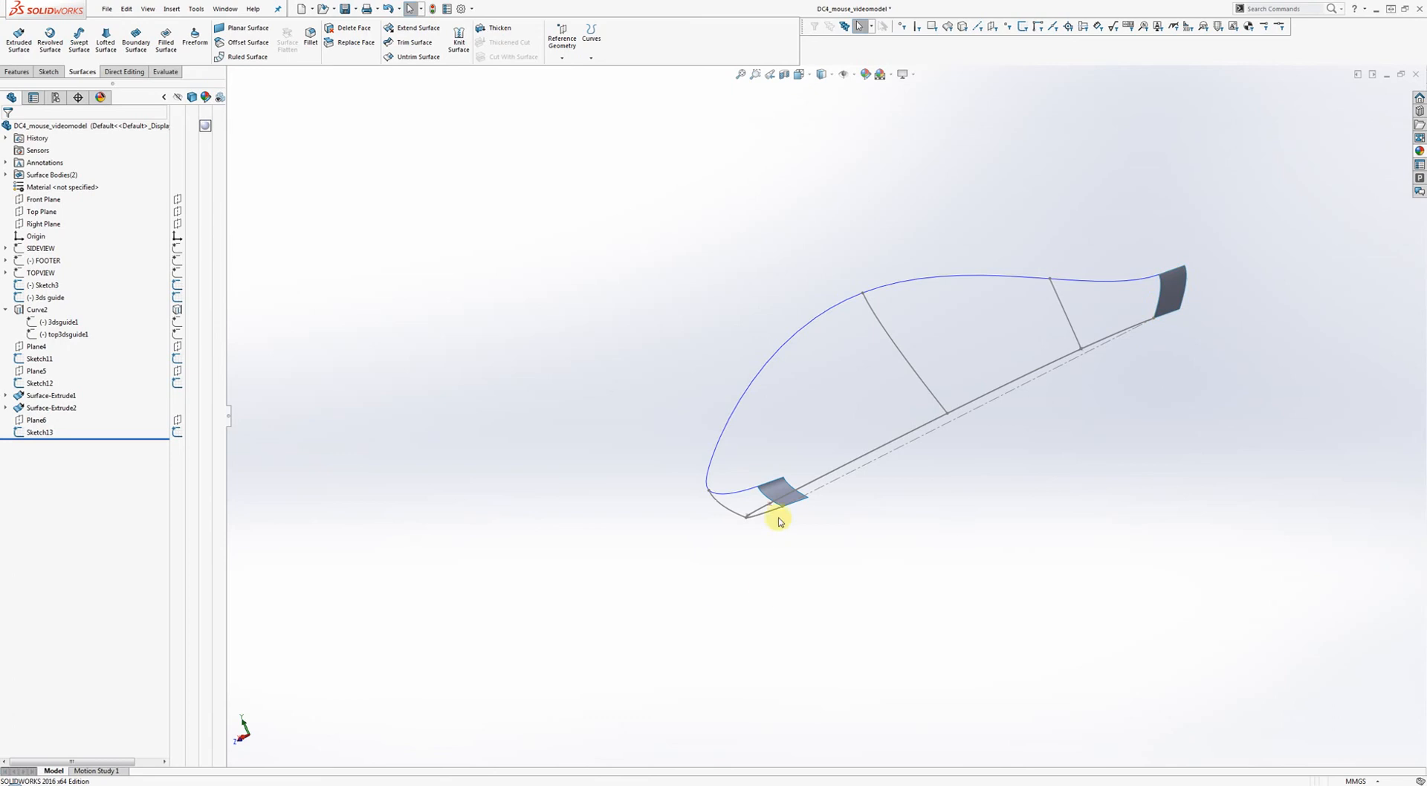
middle_drag(867, 423, 946, 417)
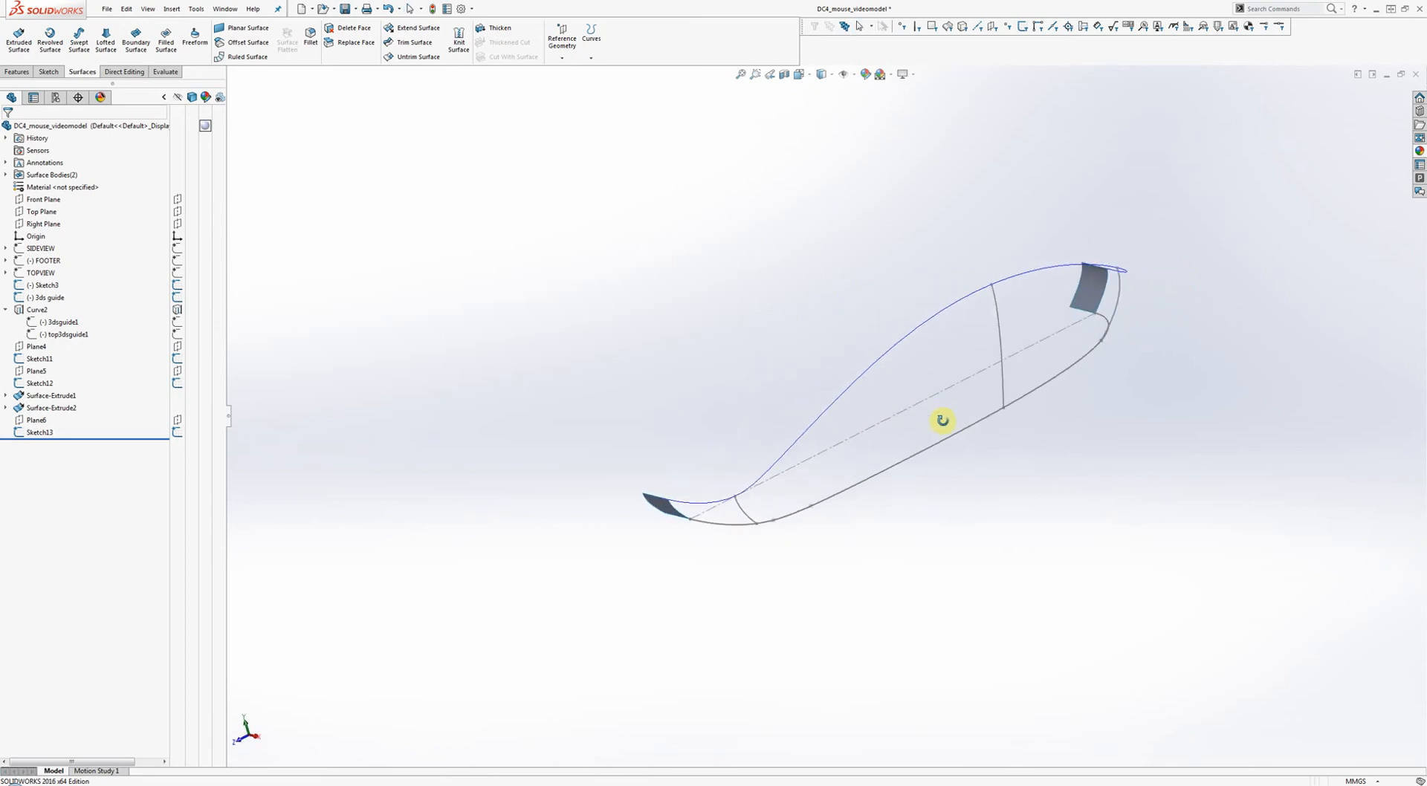
Pick Edge<1>, Sketch12, Sketch11, Sketch13 and Edge<2> as Direction 1 boundary profiles, then activate Direction 2.
click(137, 46)
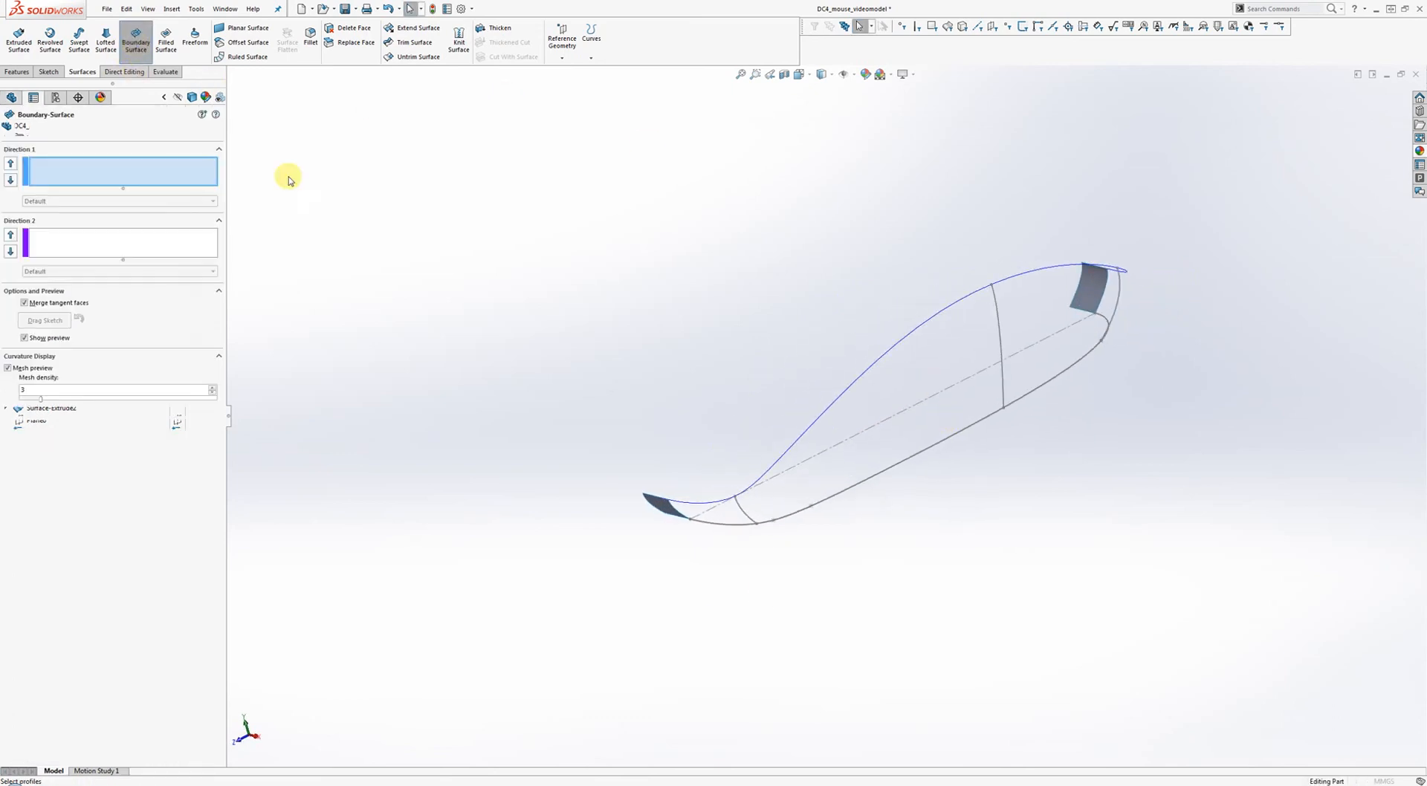
click(677, 513)
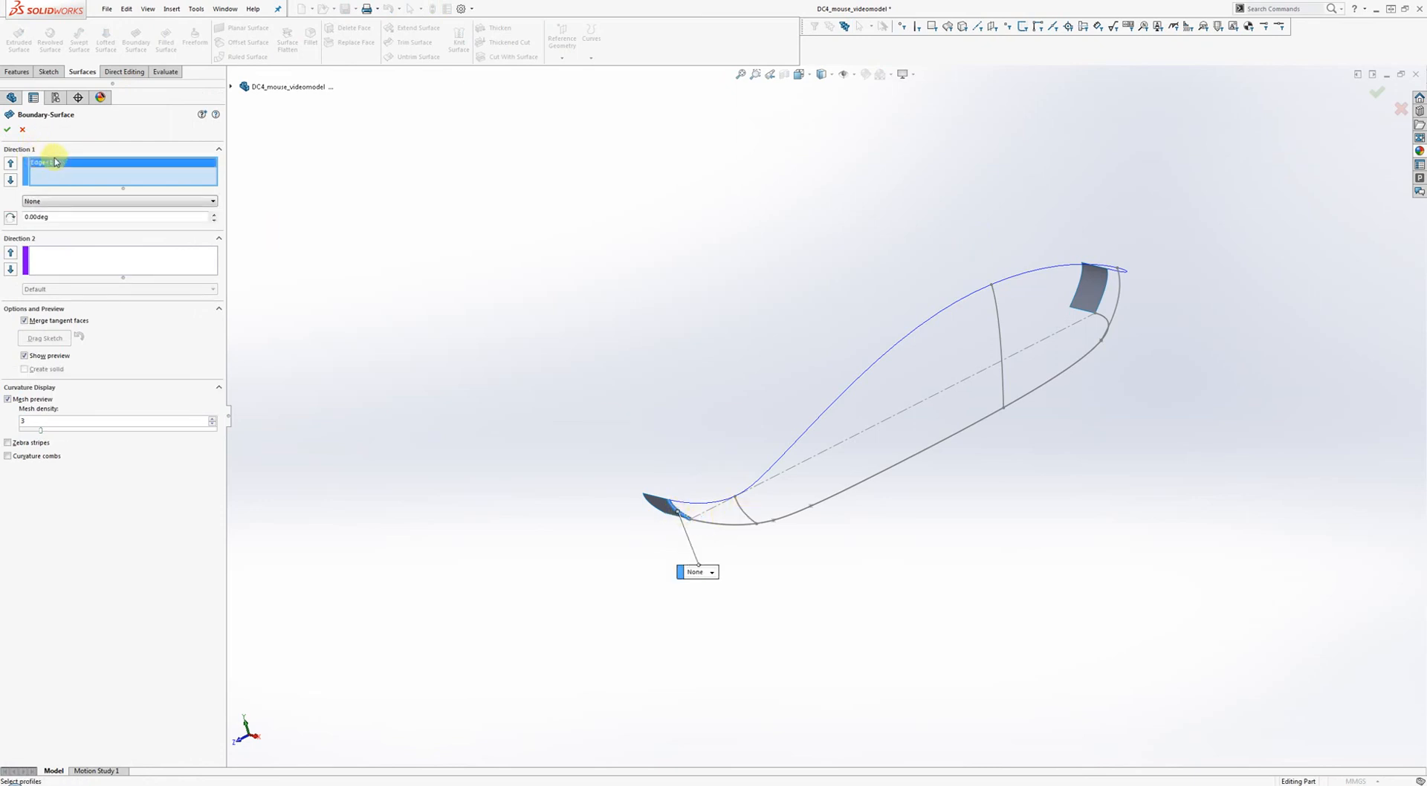
scroll(658, 505, down, 3)
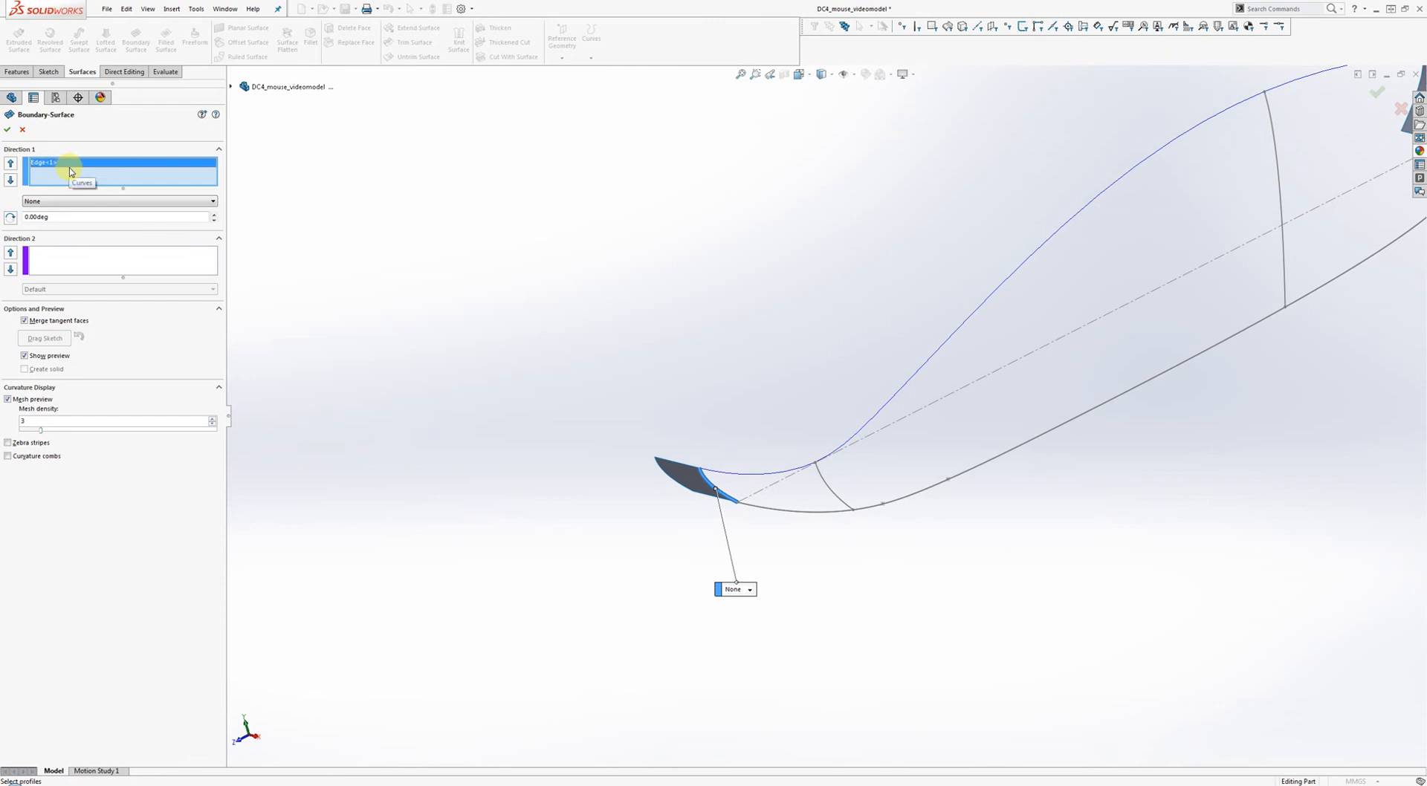
click(828, 491)
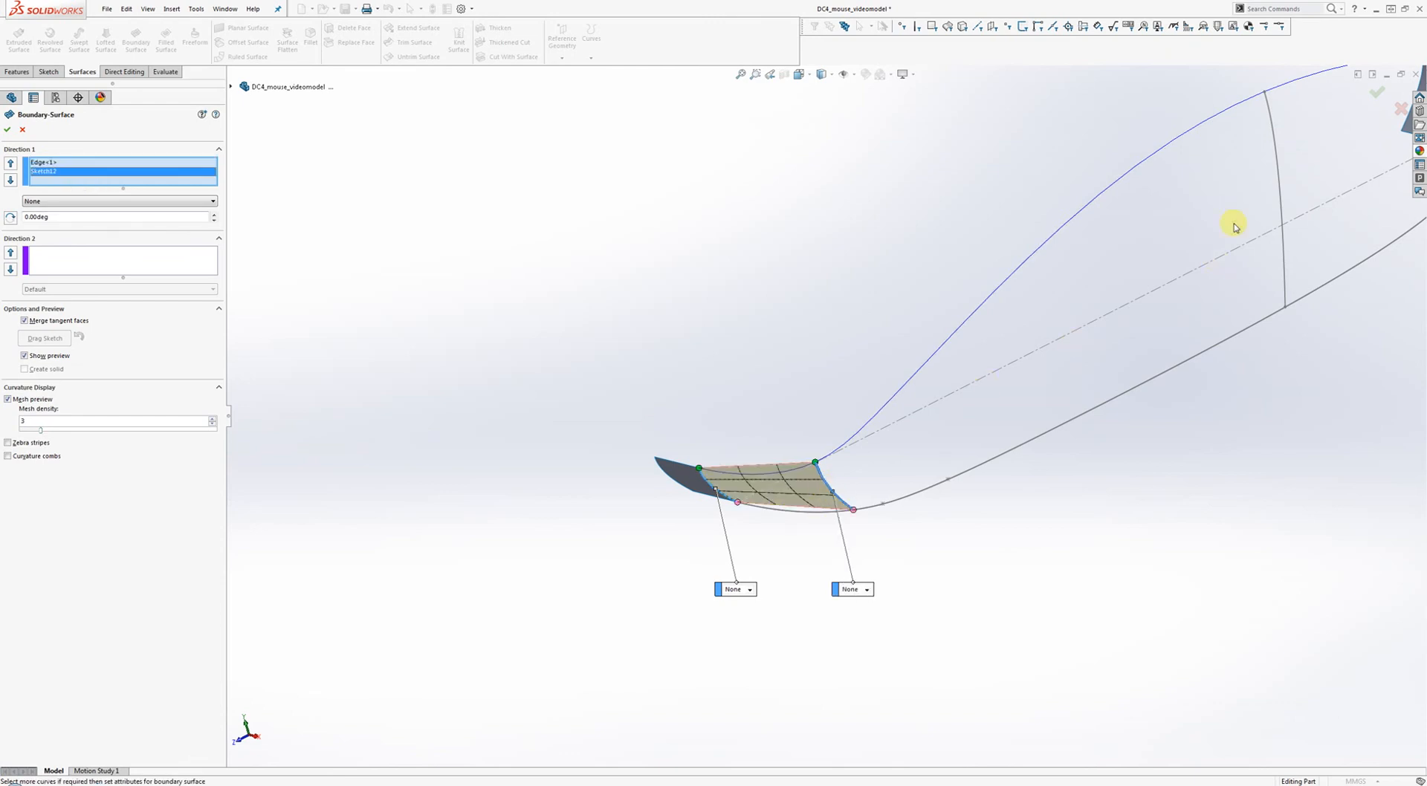
click(1280, 183)
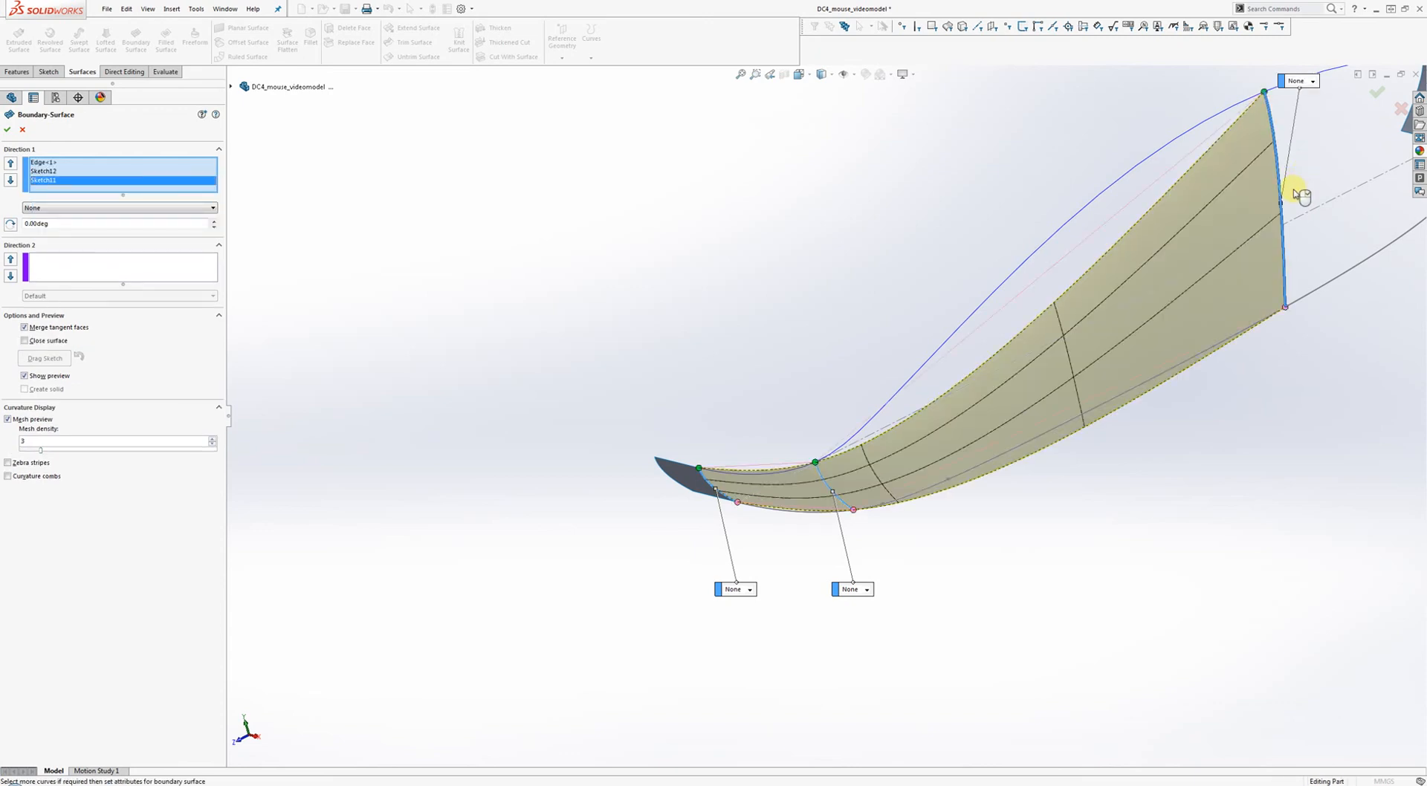
mouse_move(1303, 185)
middle_down()
mouse_move(1098, 277)
mouse_move(1163, 271)
mouse_move(1059, 272)
middle_up()
click(1154, 264)
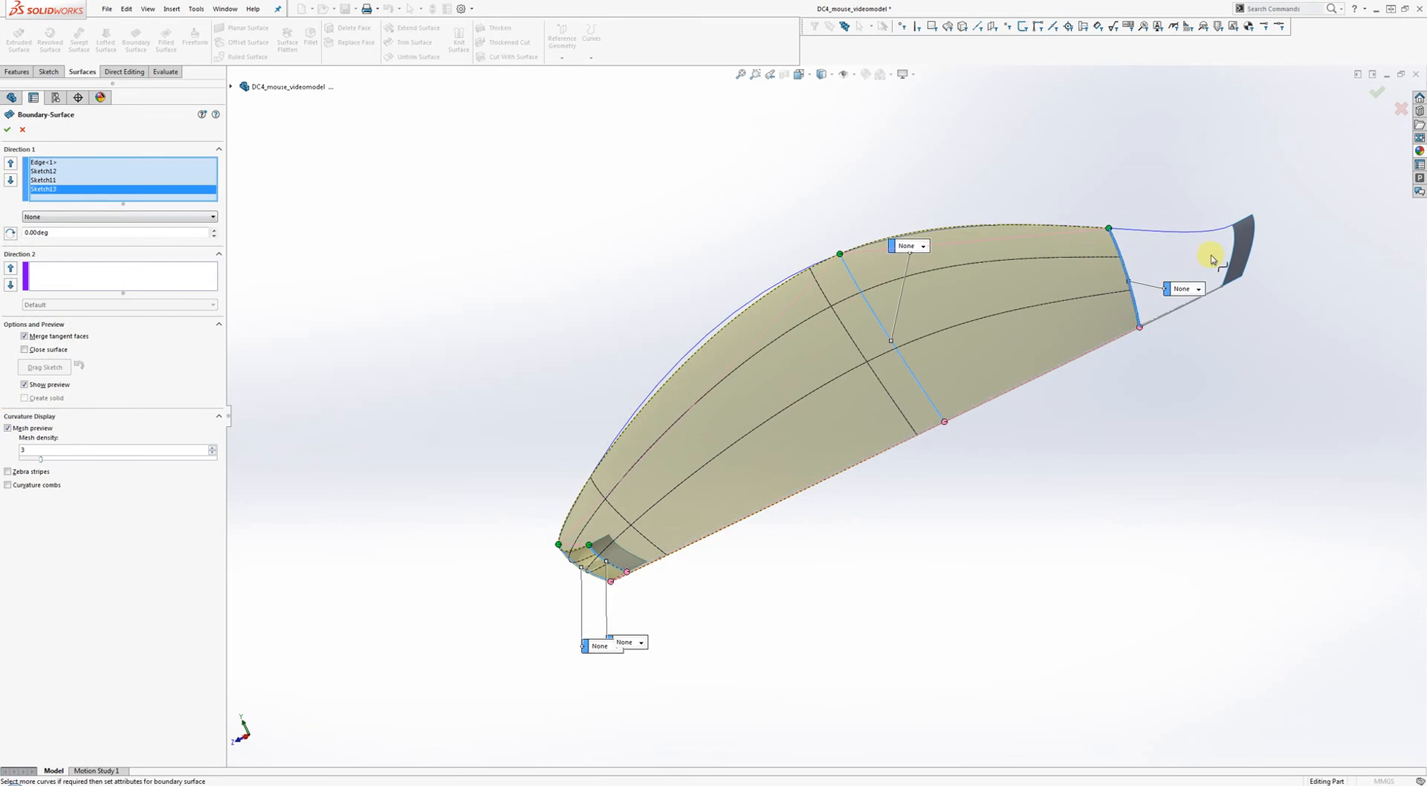
click(1235, 247)
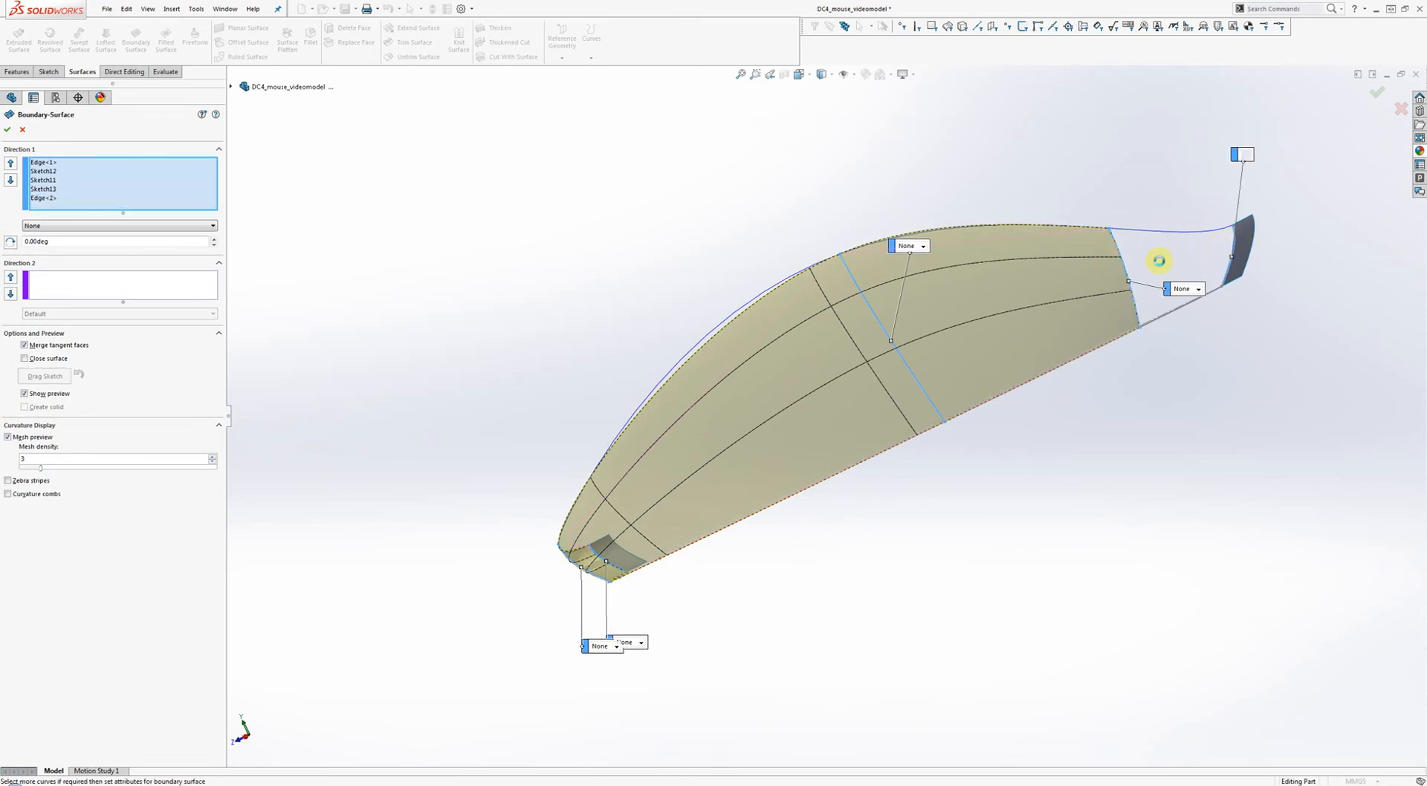
click(75, 286)
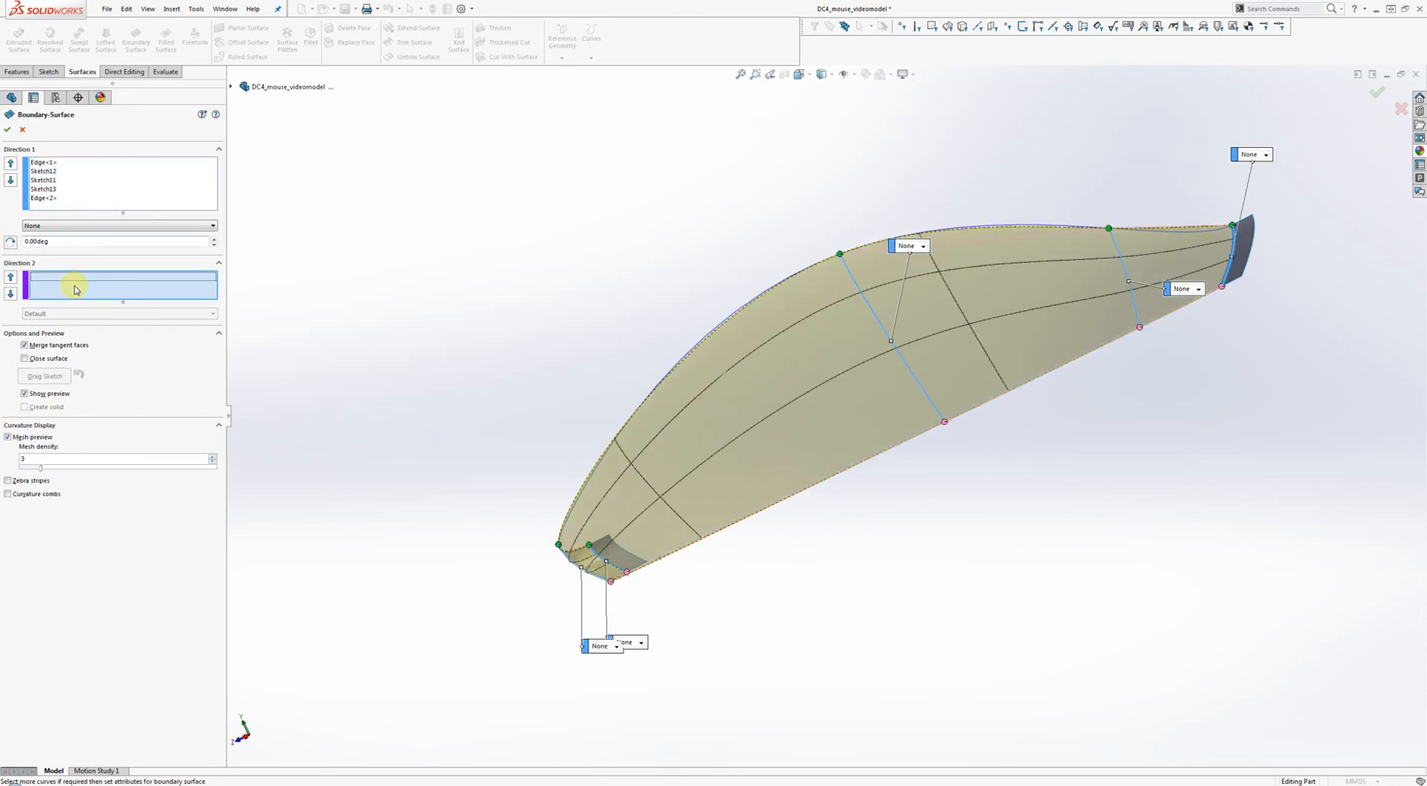
click(744, 310)
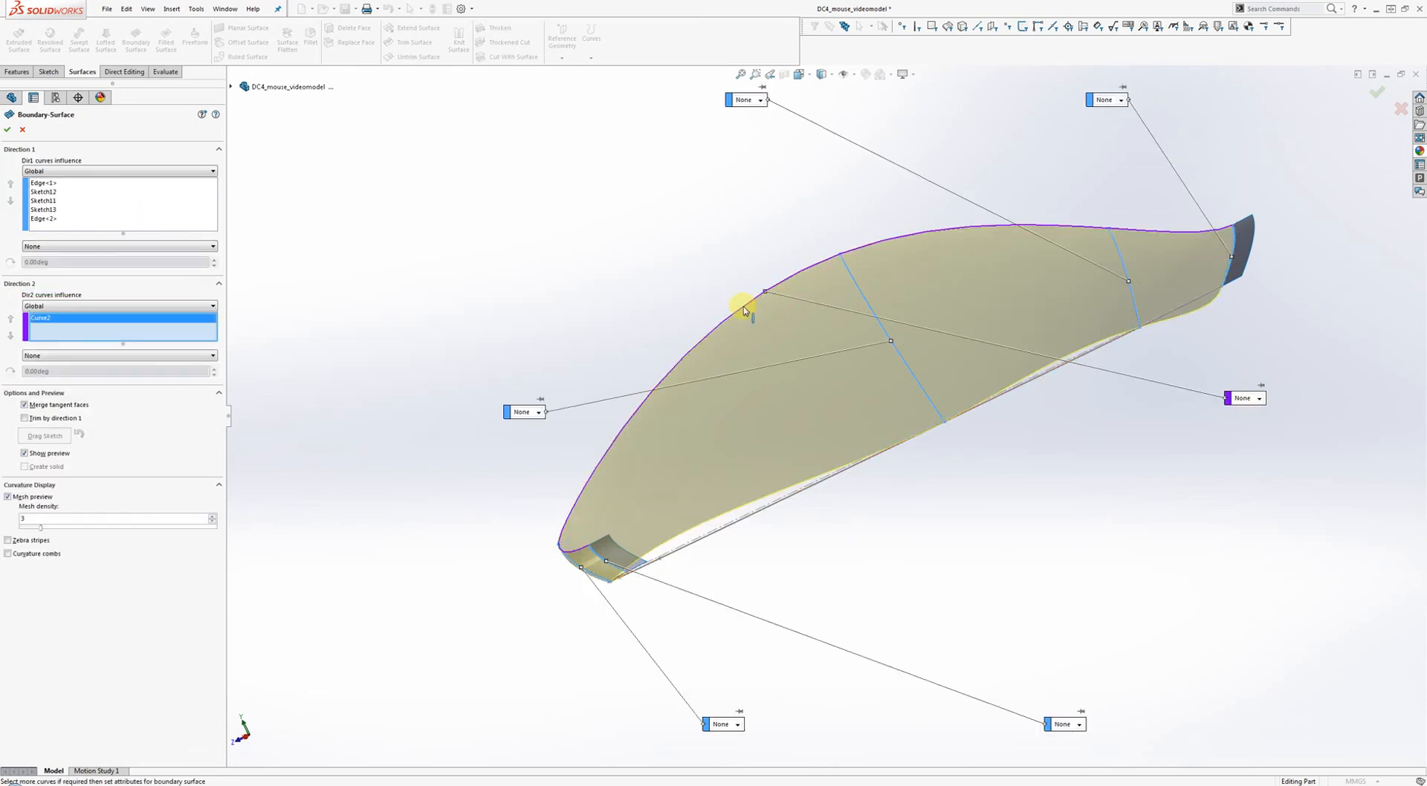
mouse_move(790, 541)
middle_down()
mouse_move(822, 570)
mouse_move(796, 526)
middle_up()
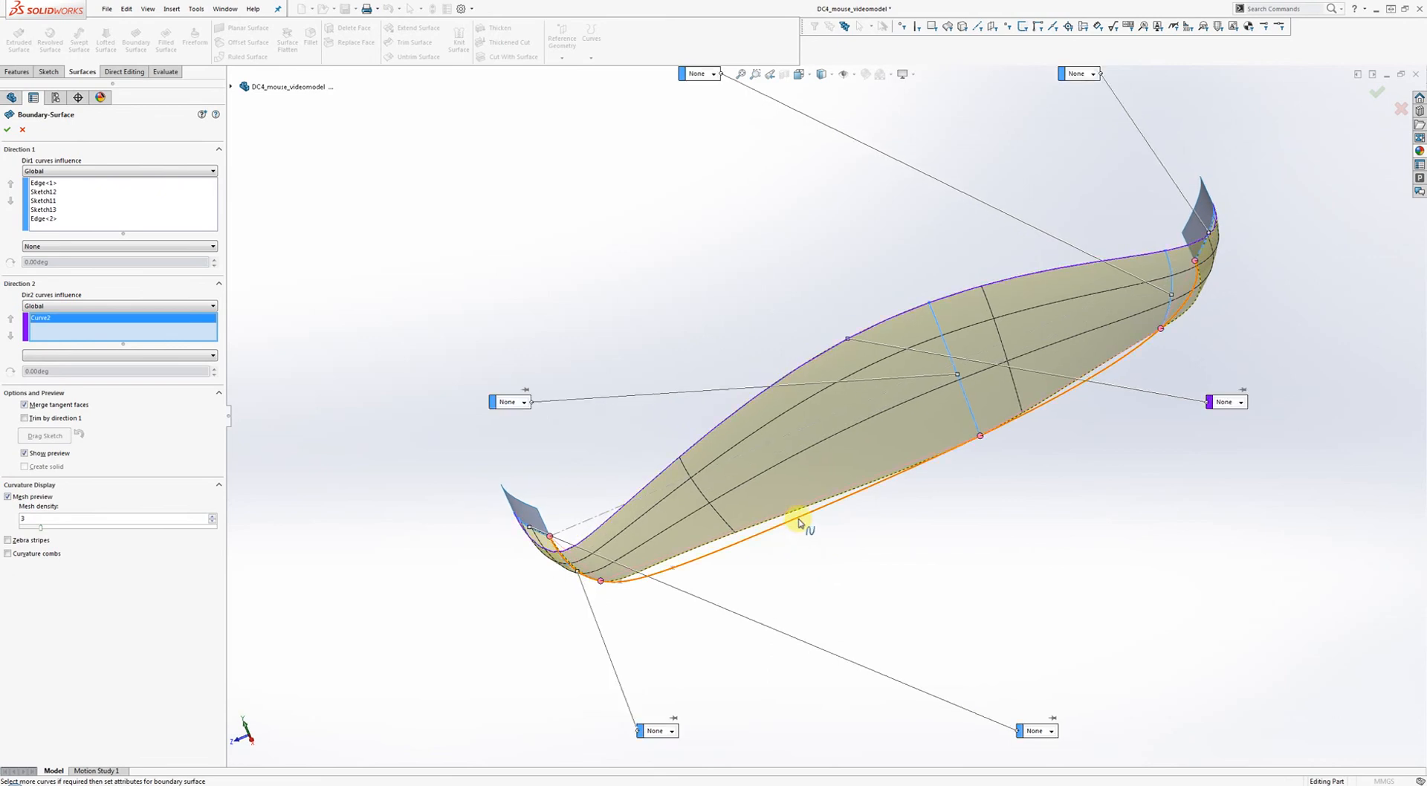
click(813, 529)
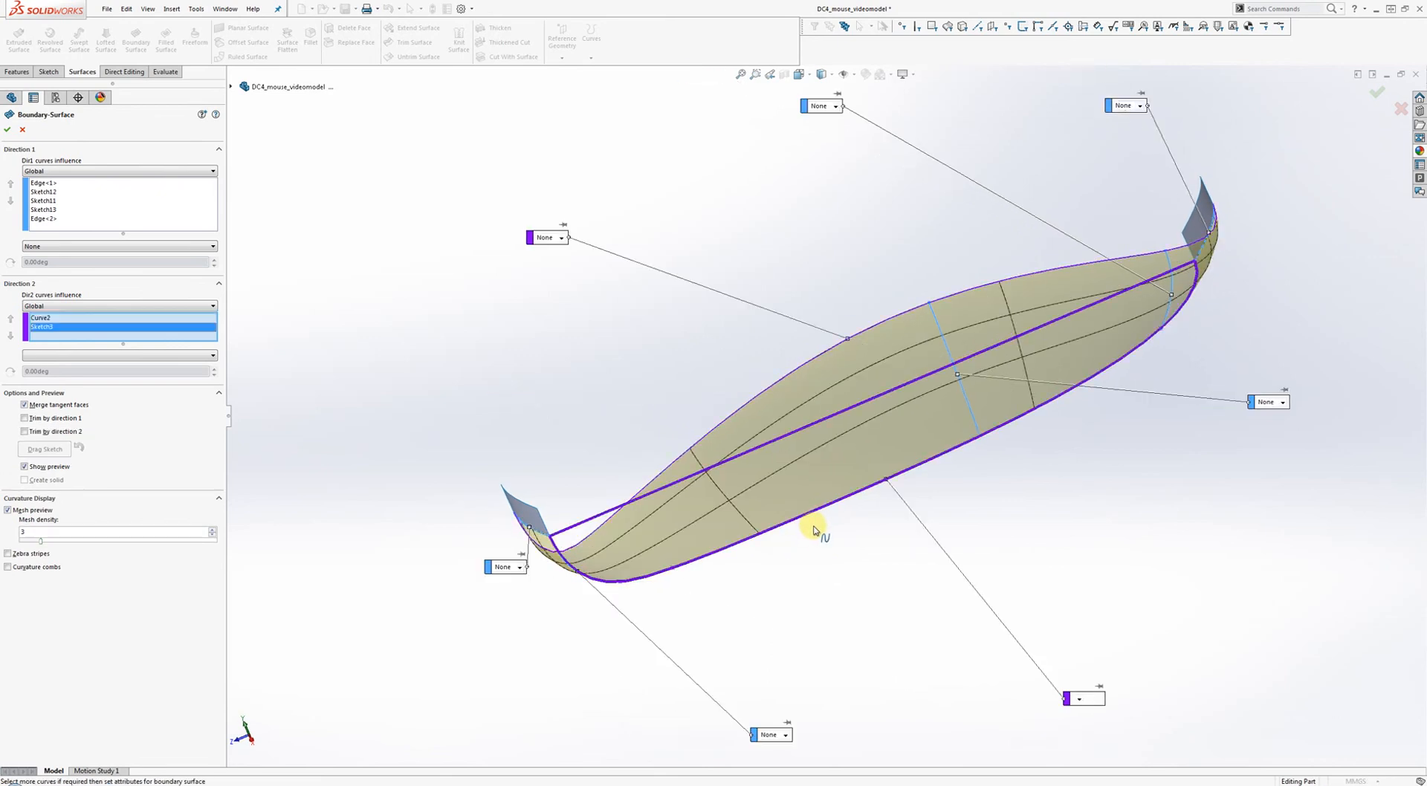
middle_drag(835, 522, 535, 592)
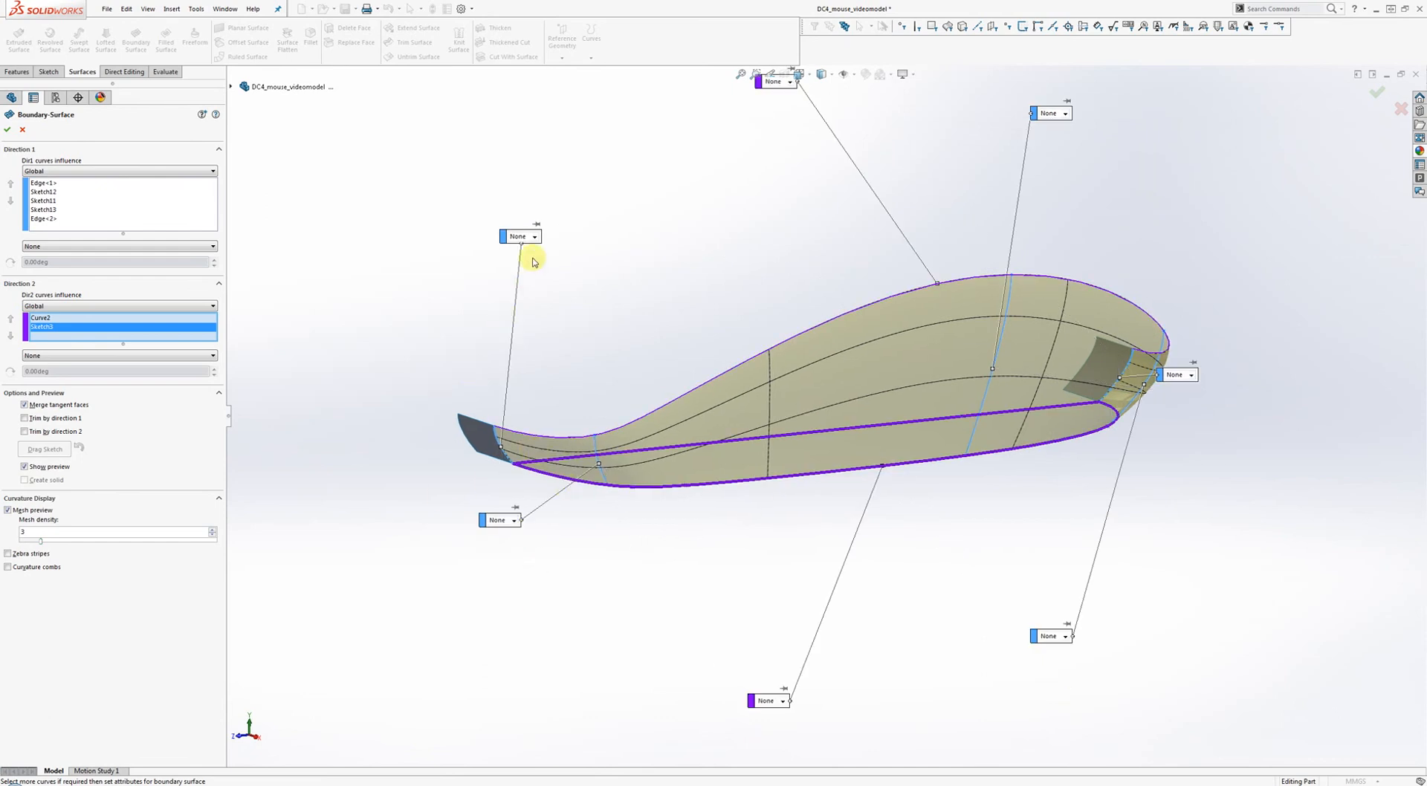
middle_drag(1121, 375, 1044, 430)
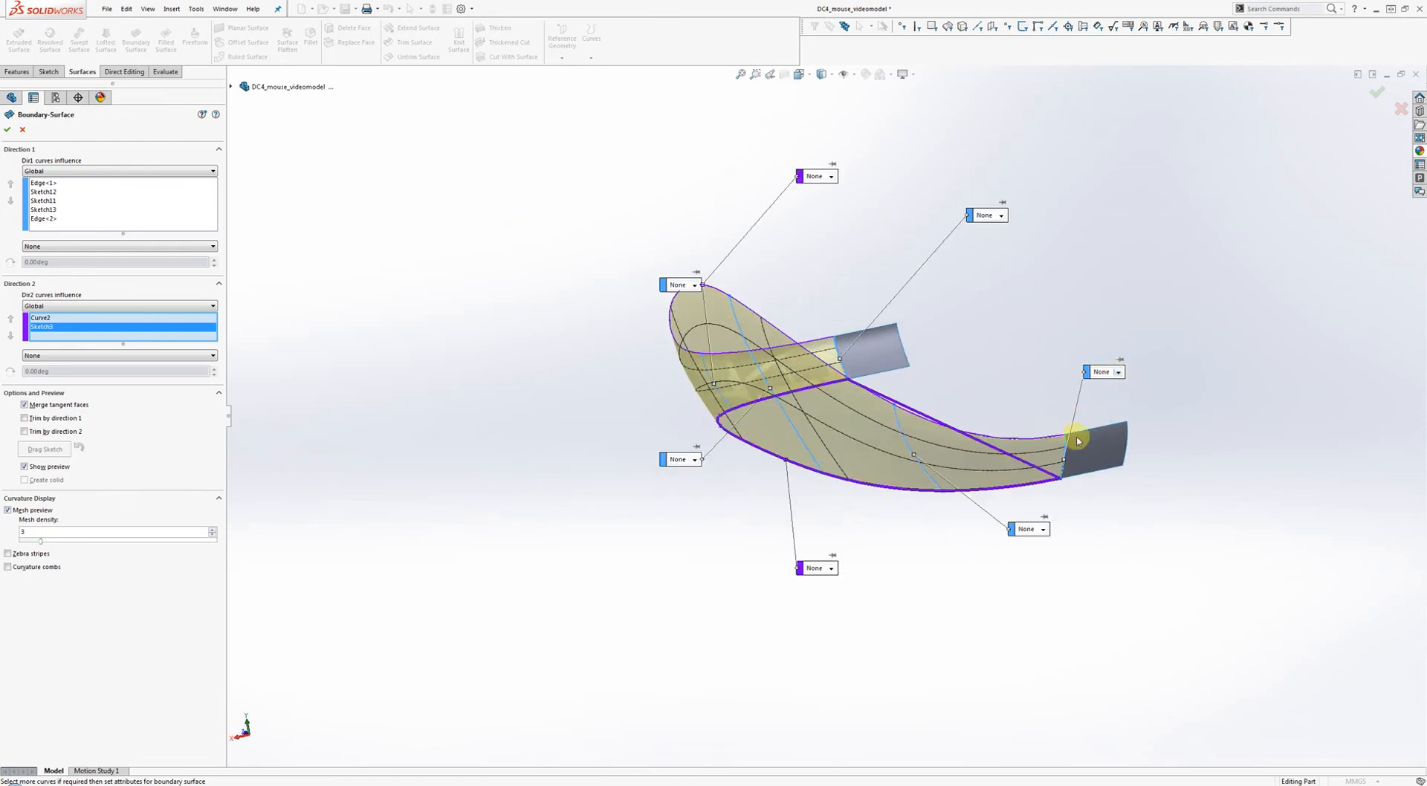
Set the rear end-patch edge to Curvature To Face and dismiss the curvature warning.
click(1119, 373)
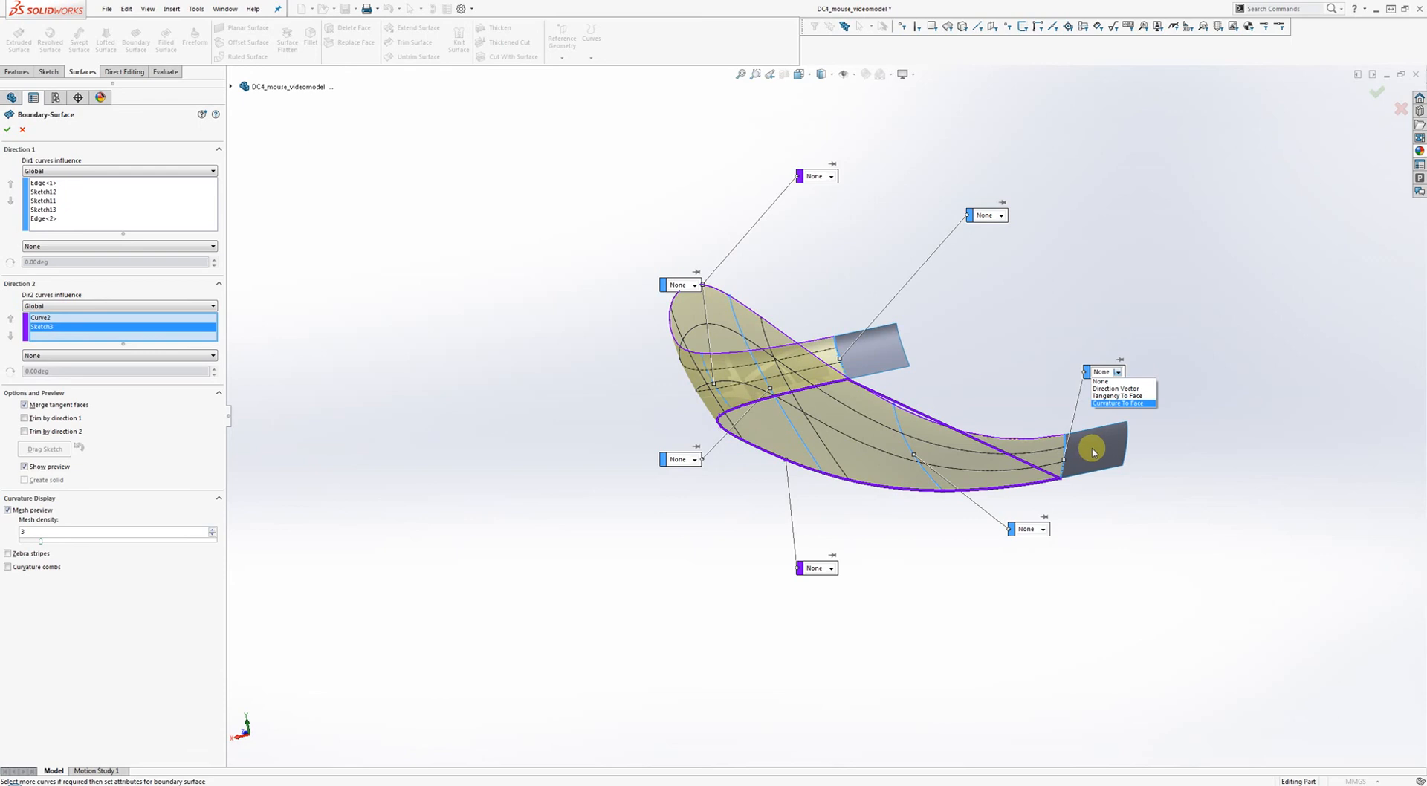
click(1108, 405)
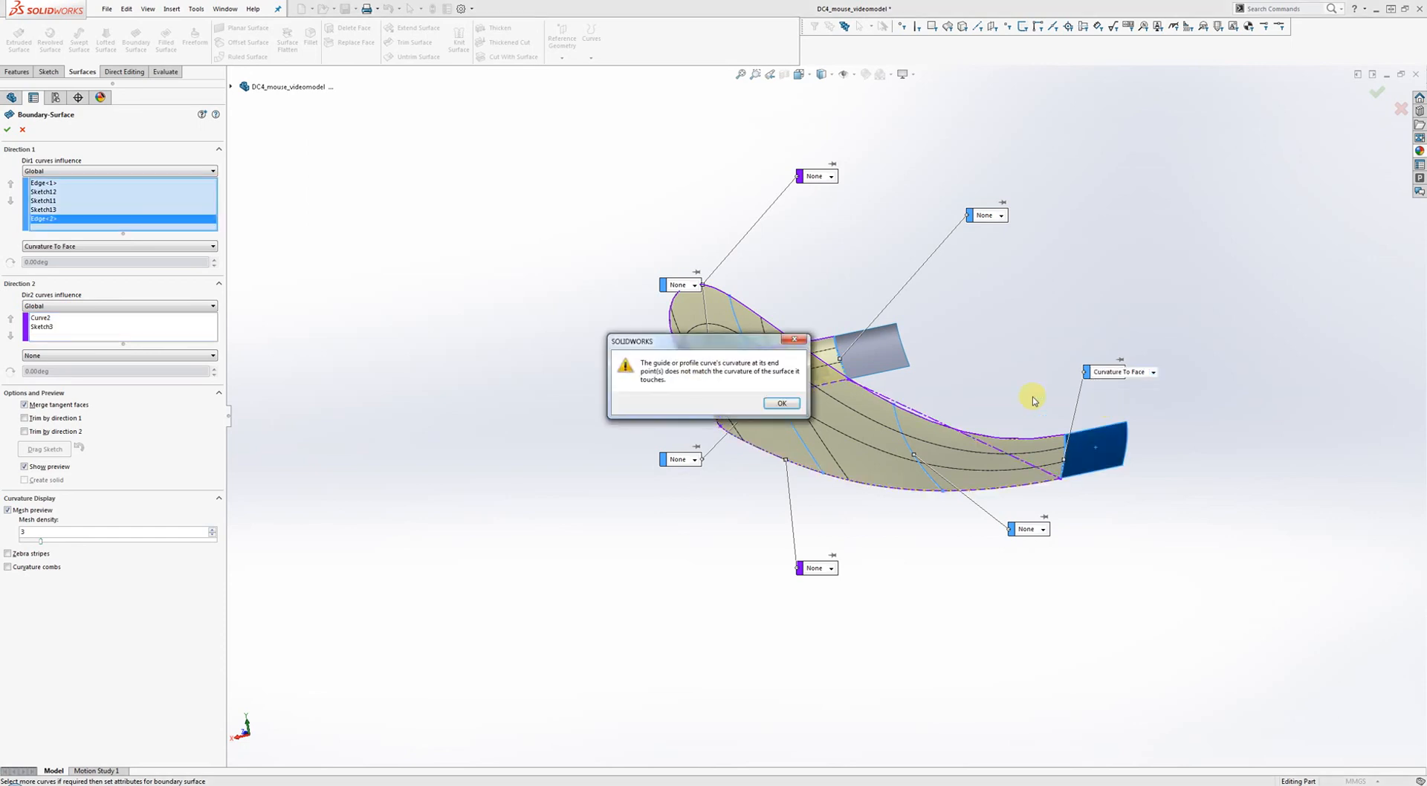
drag(708, 351, 524, 366)
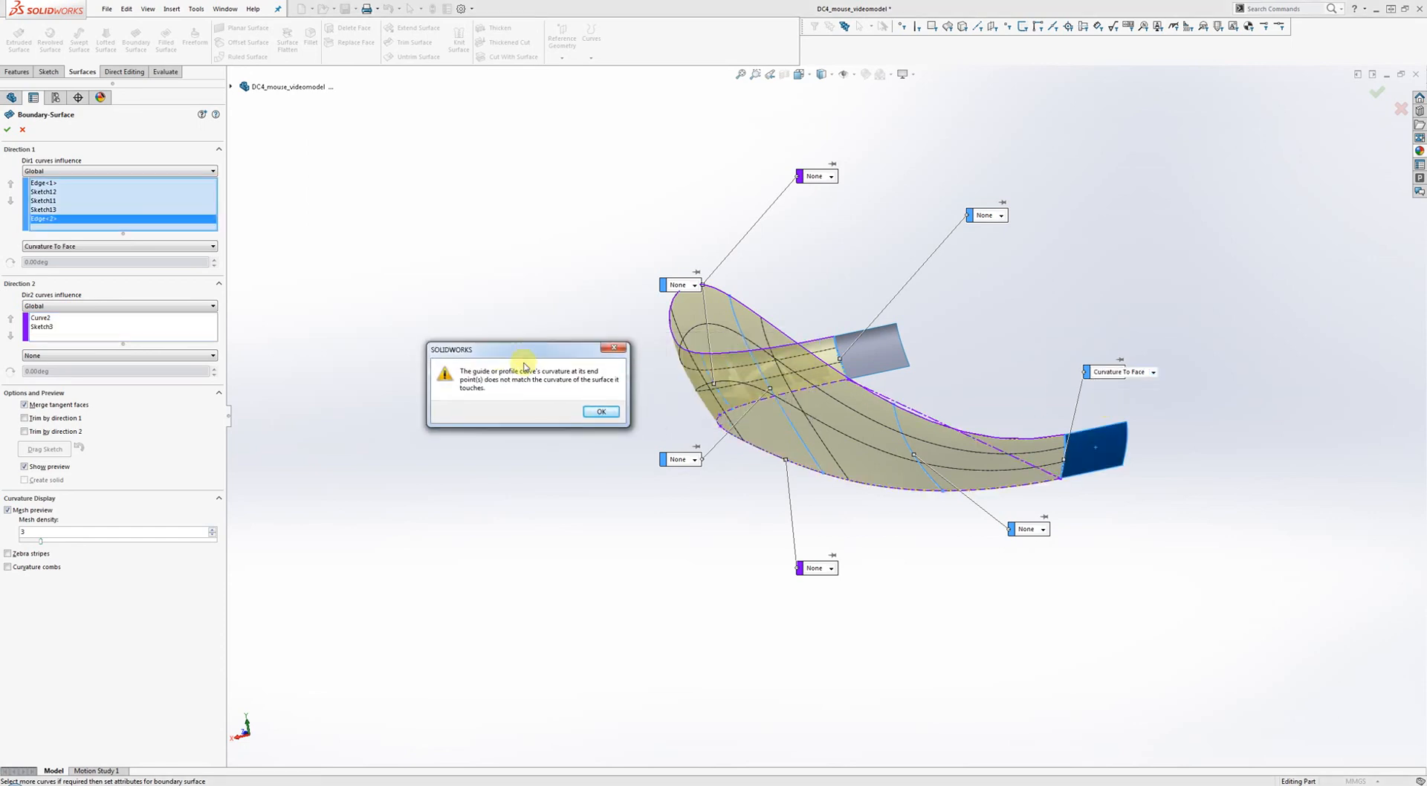
click(599, 412)
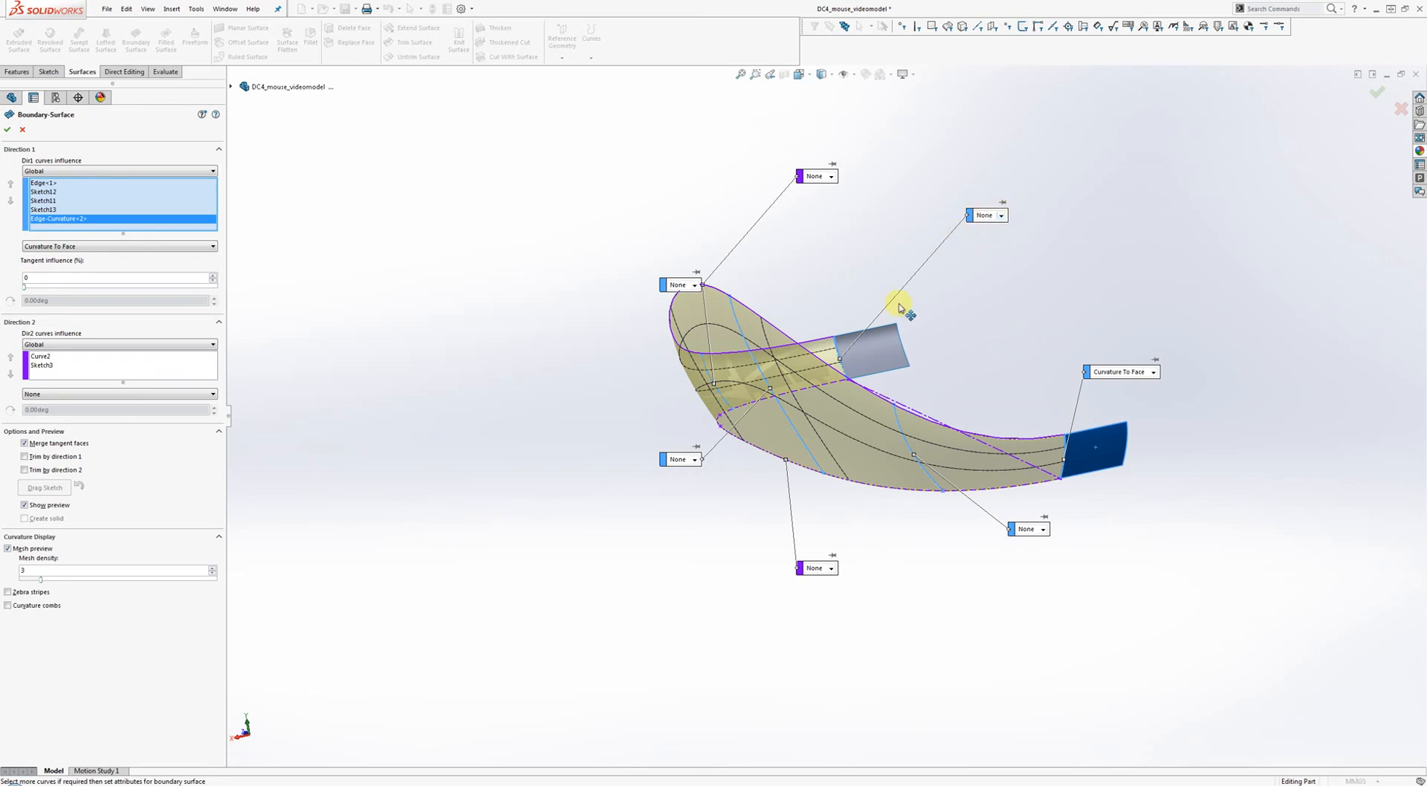
Set the front end-patch edge to Curvature To Face, dismiss the warning, and check both ends.
click(1001, 217)
click(995, 254)
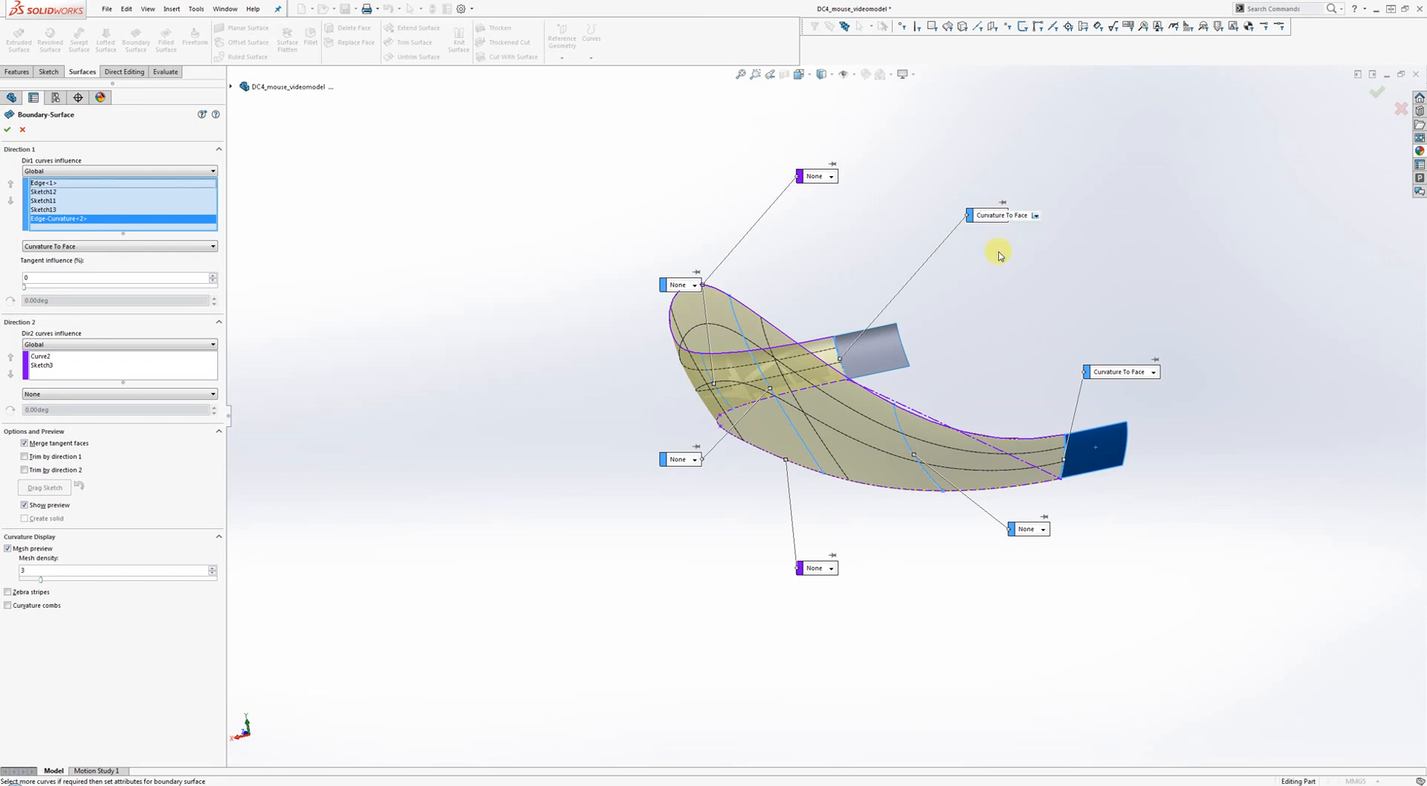
click(777, 401)
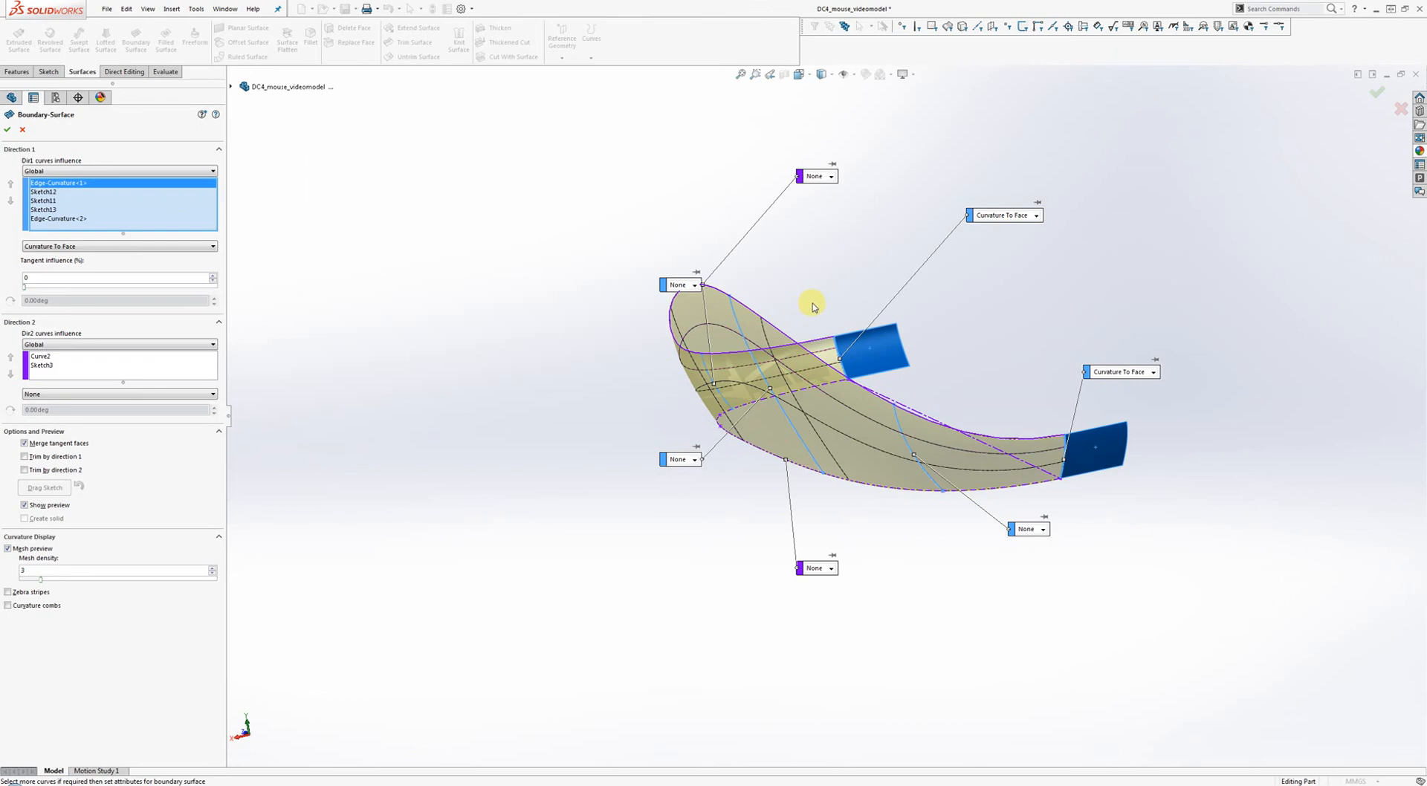
middle_drag(807, 288, 835, 302)
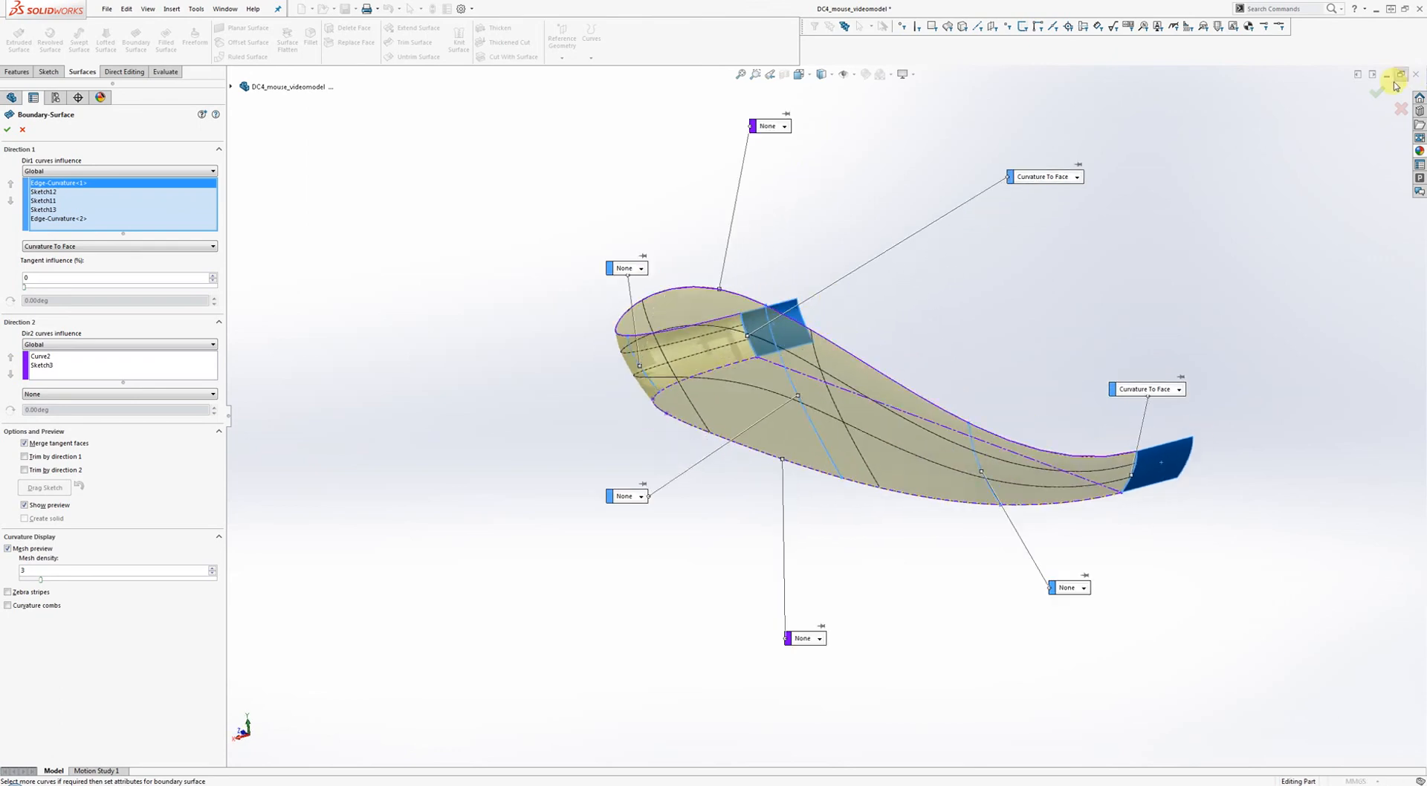
Accept the boundary surface to create Boundary-Surface1 and inspect it.
click(1377, 96)
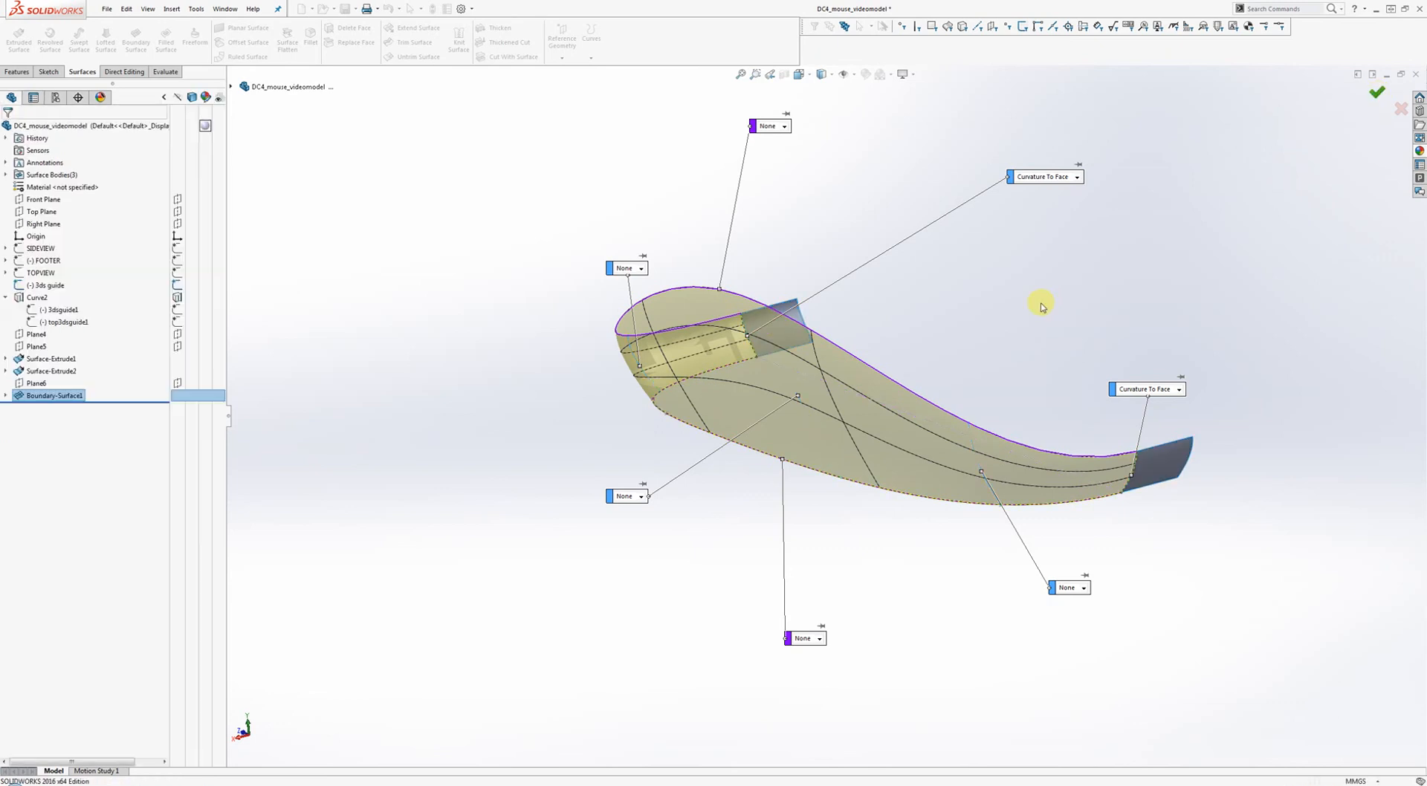
middle_drag(1038, 305, 1025, 350)
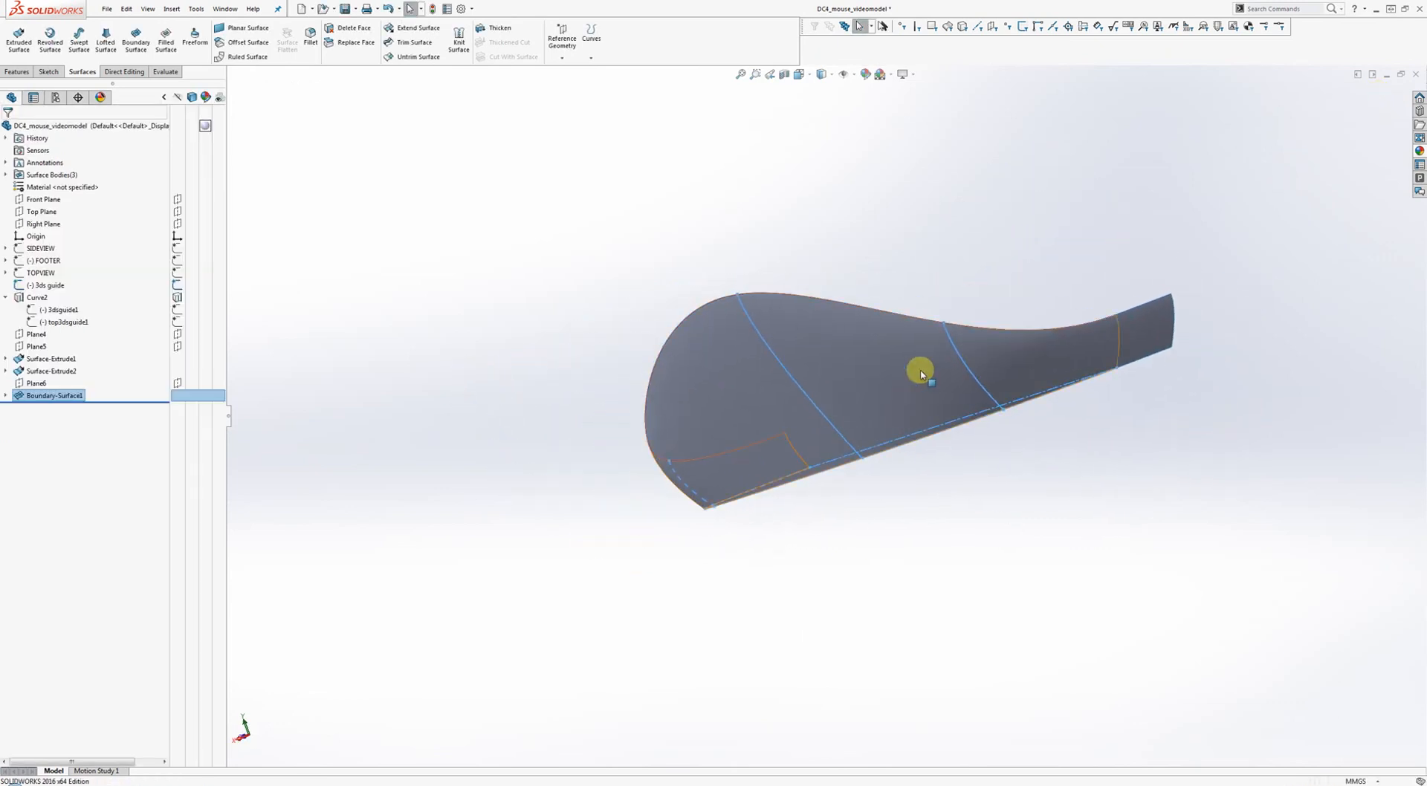
middle_drag(920, 370, 869, 464)
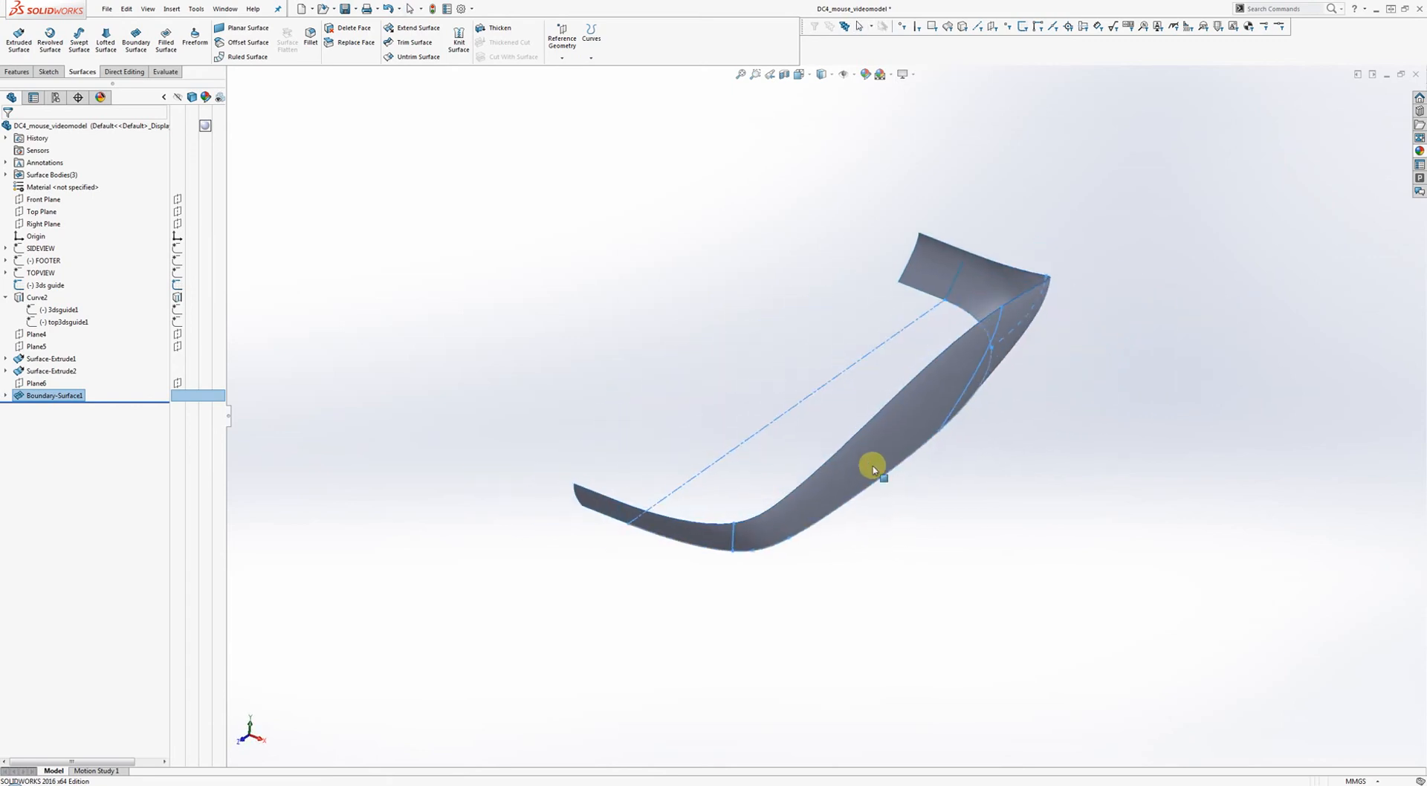
click(935, 278)
ctrl+click(589, 511)
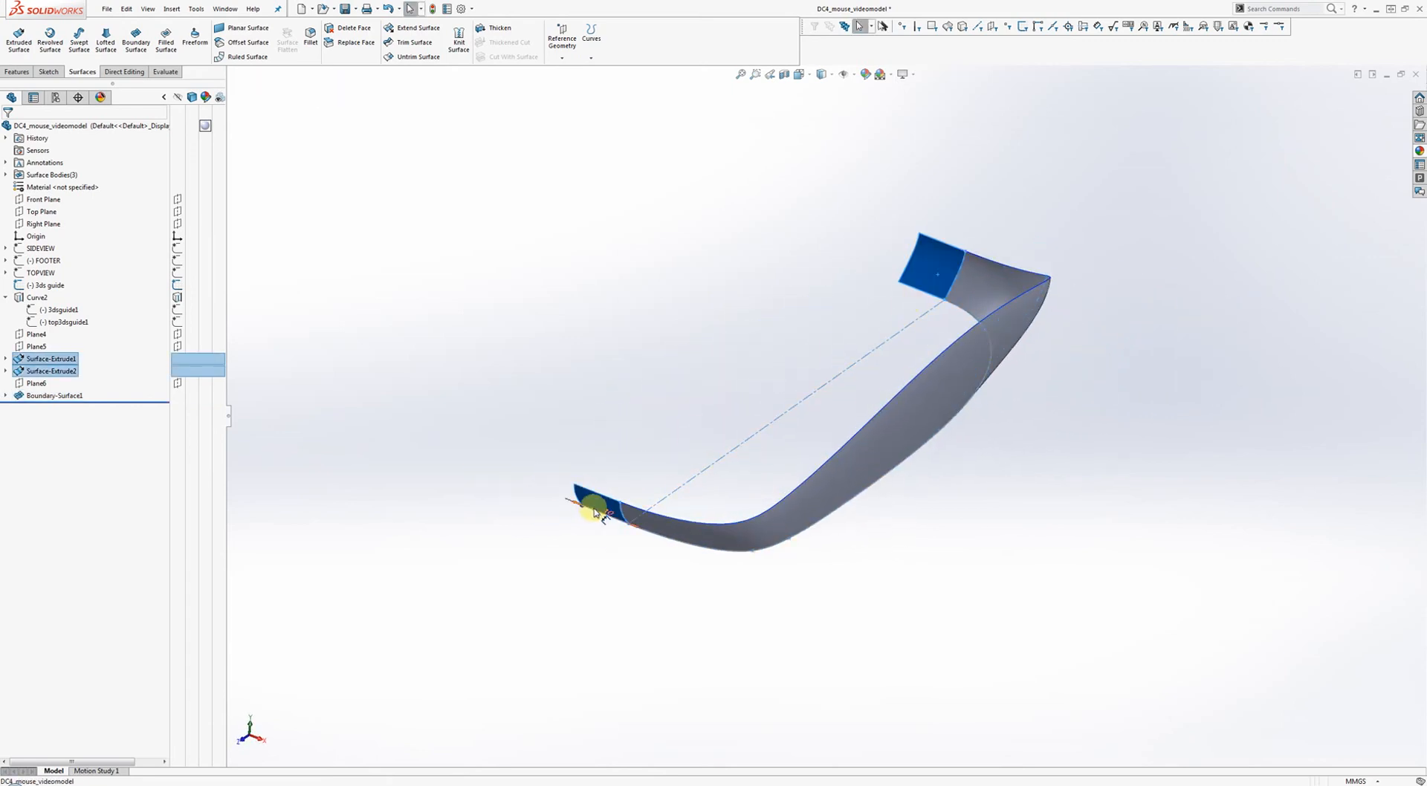
middle_drag(641, 434, 678, 370)
click(774, 342)
mouse_move(775, 342)
middle_down()
mouse_move(730, 349)
mouse_move(768, 354)
middle_up()
Hide both extruded end surface bodies, leaving only the mouse top shell visible.
click(863, 318)
right_click(863, 317)
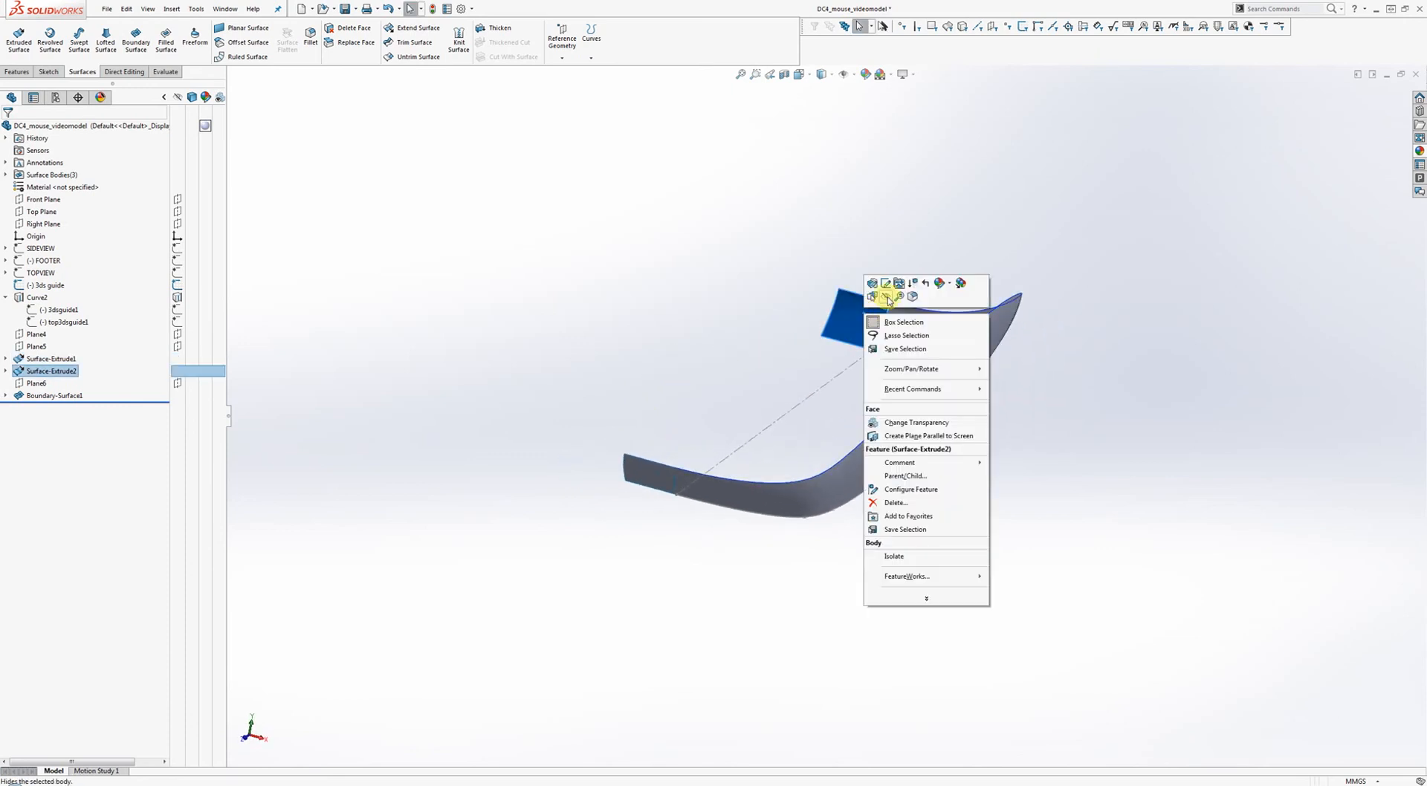
click(887, 297)
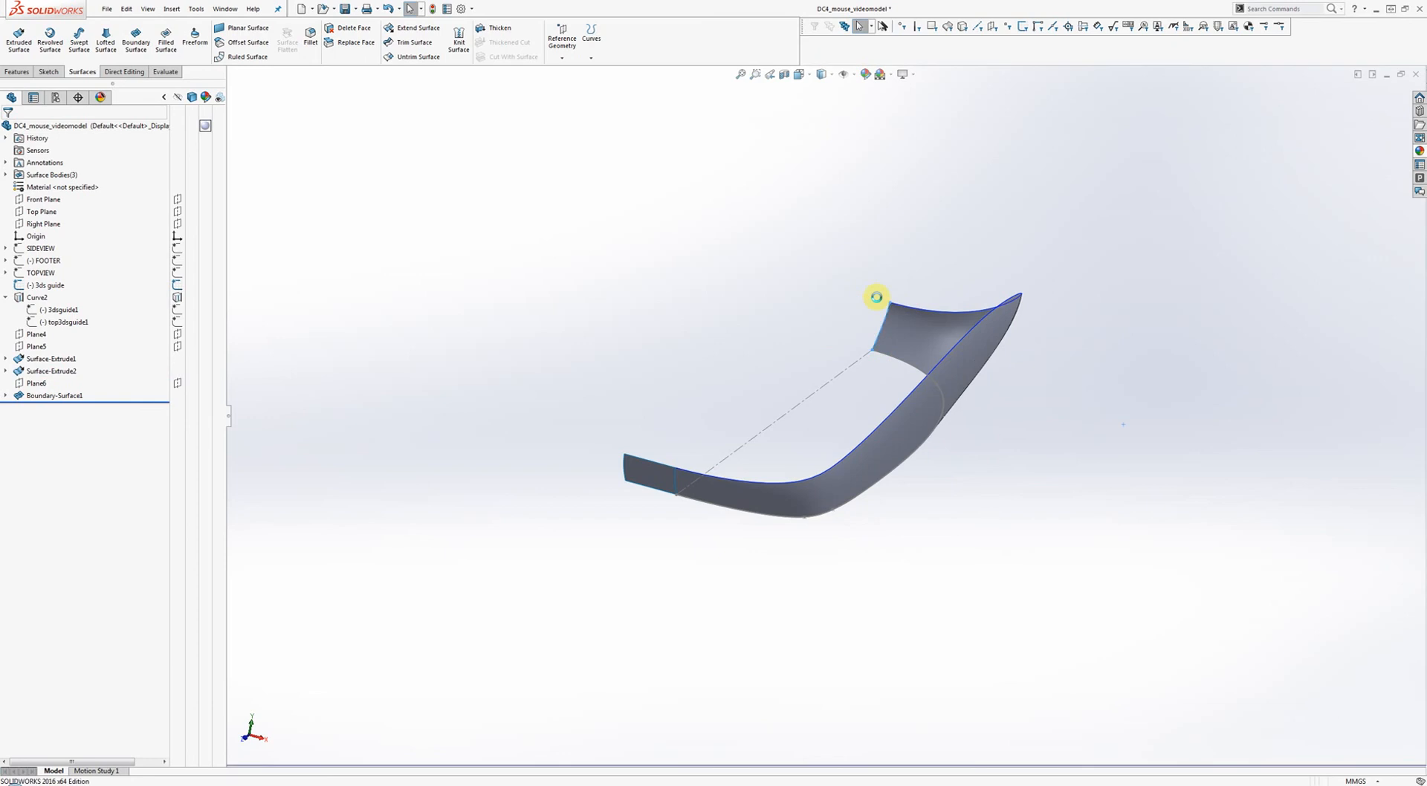
right_click(642, 474)
click(665, 453)
middle_drag(723, 385, 696, 369)
middle_drag(596, 316, 487, 202)
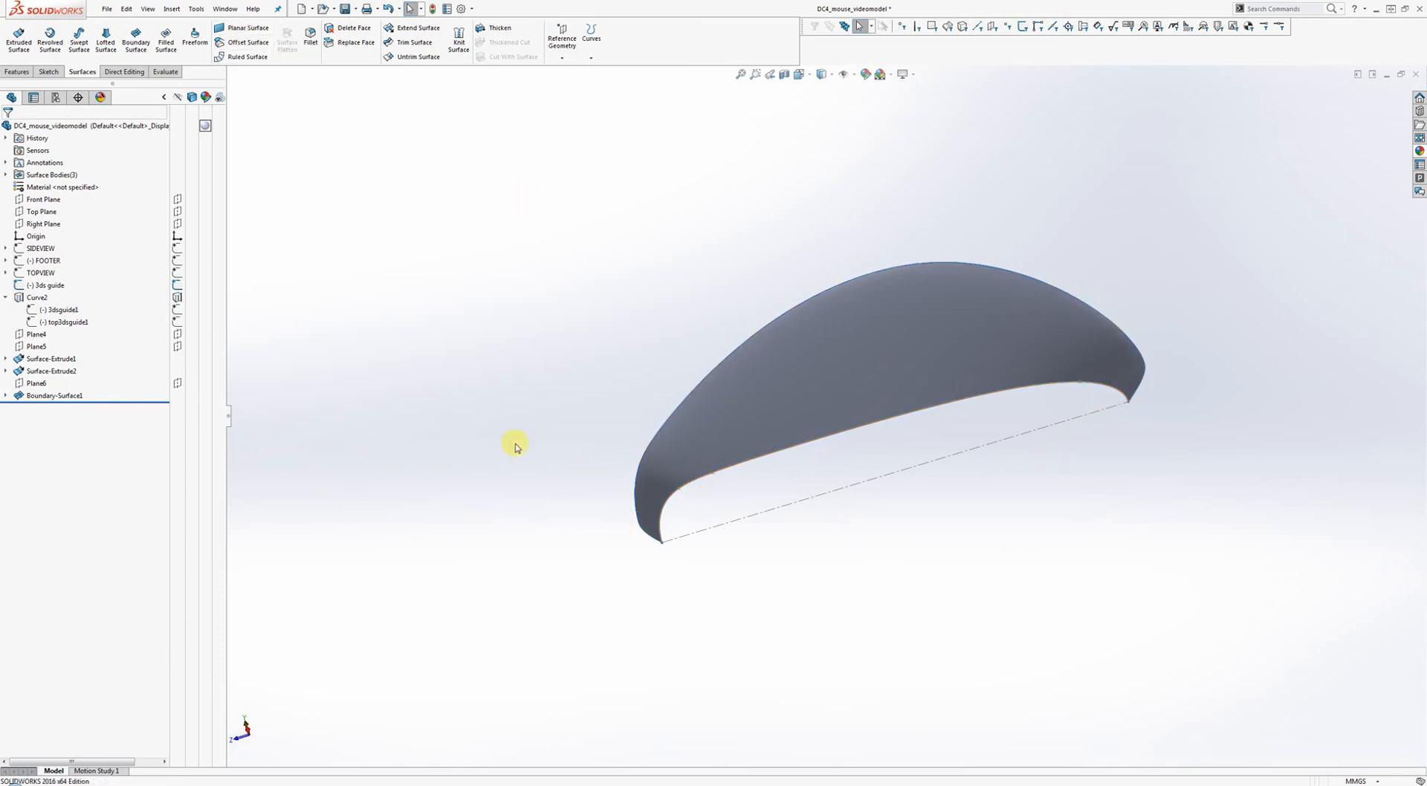
middle_drag(533, 373, 573, 532)
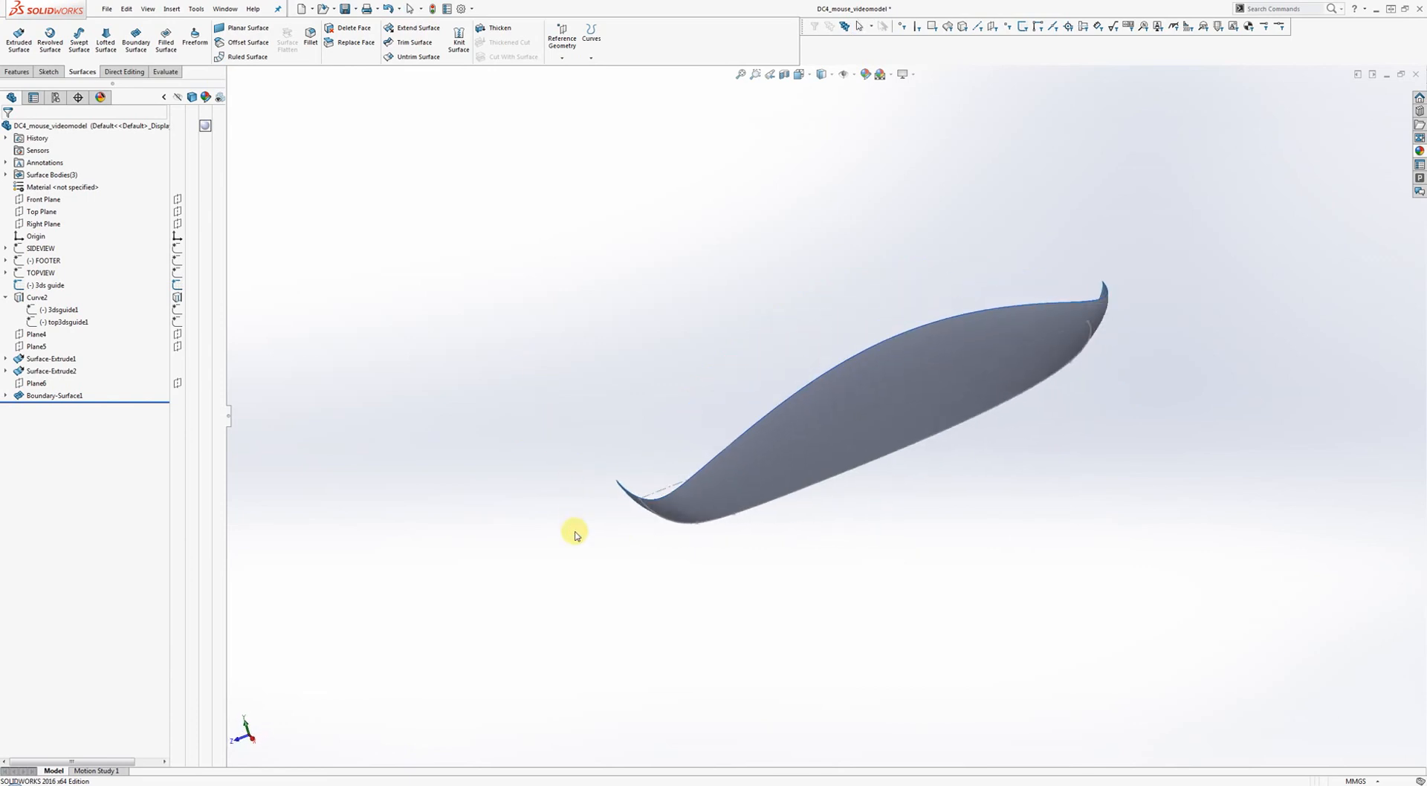
middle_drag(518, 336, 523, 267)
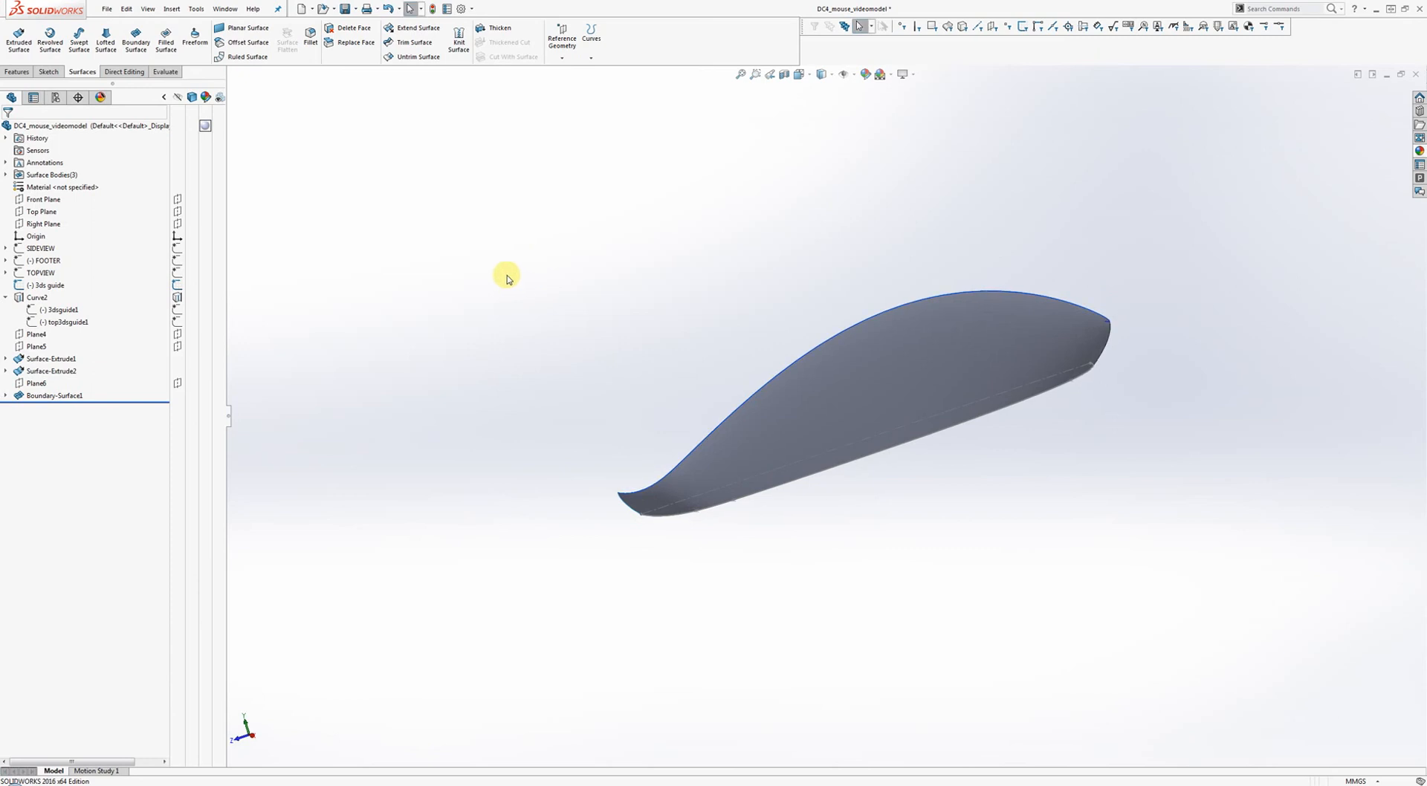
Show the SIDEVIEW reference photo and view the model from the Right side.
click(177, 252)
mouse_move(442, 268)
middle_down()
mouse_move(416, 276)
mouse_move(439, 296)
middle_up()
key(space)
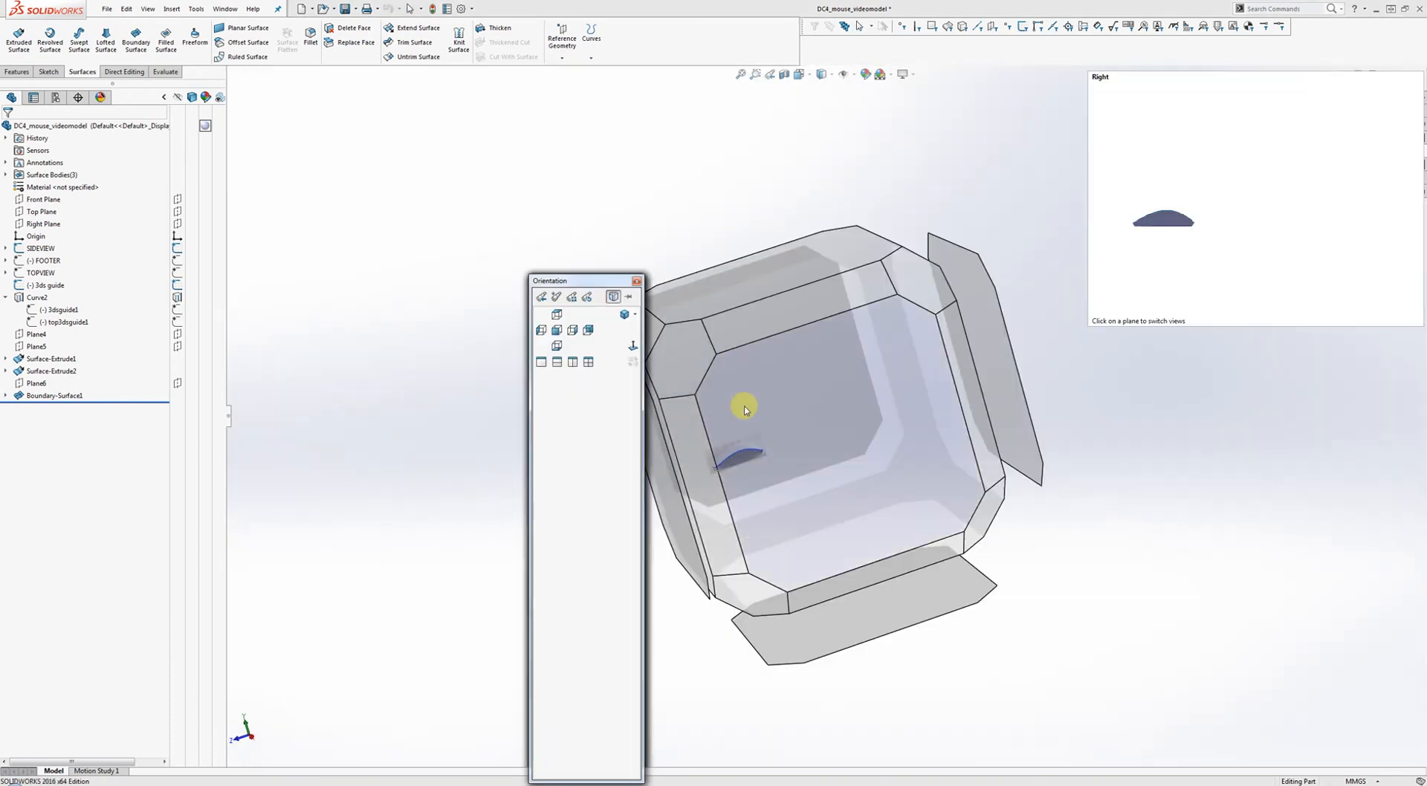
click(745, 409)
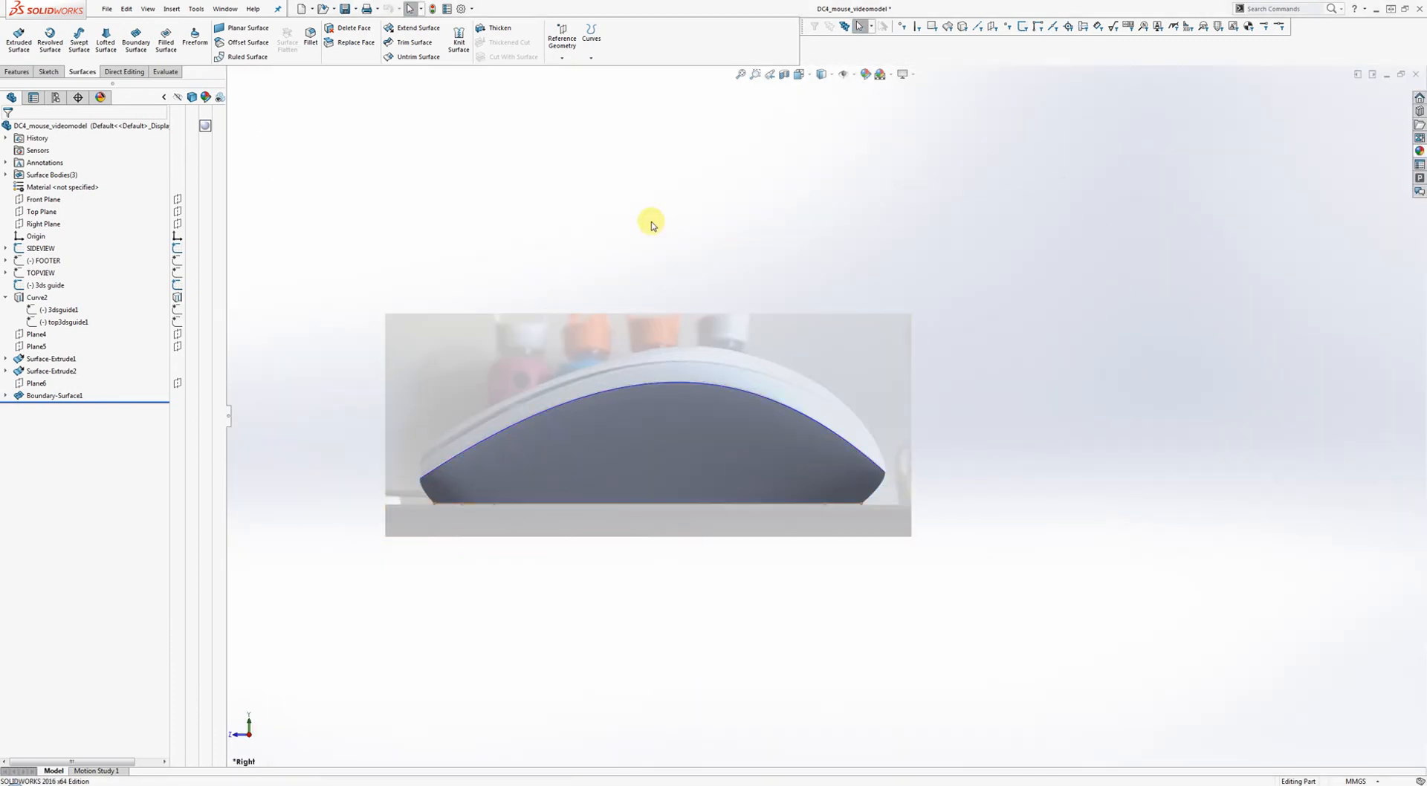
mouse_move(601, 272)
middle_down()
mouse_move(634, 280)
mouse_move(627, 391)
middle_up()
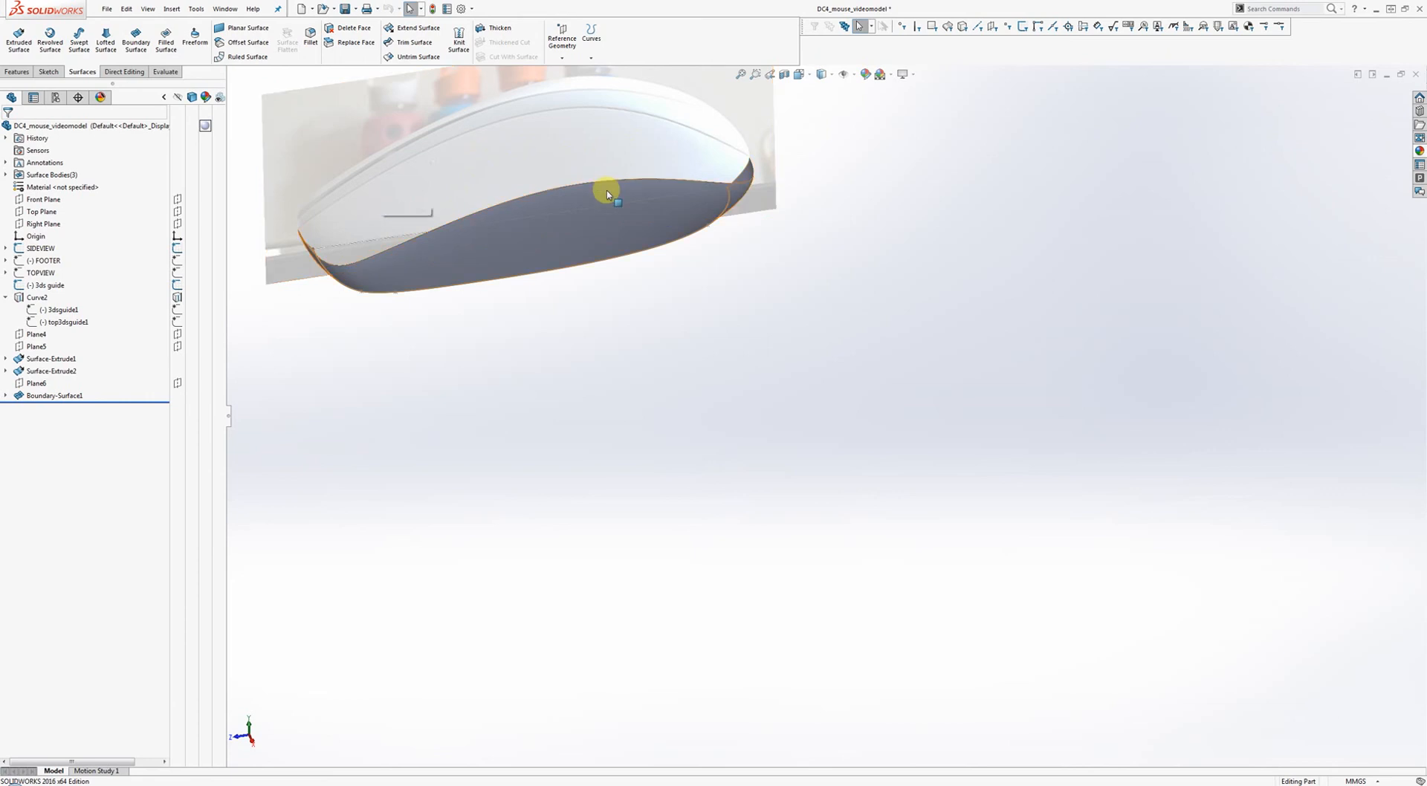
key(space)
click(836, 437)
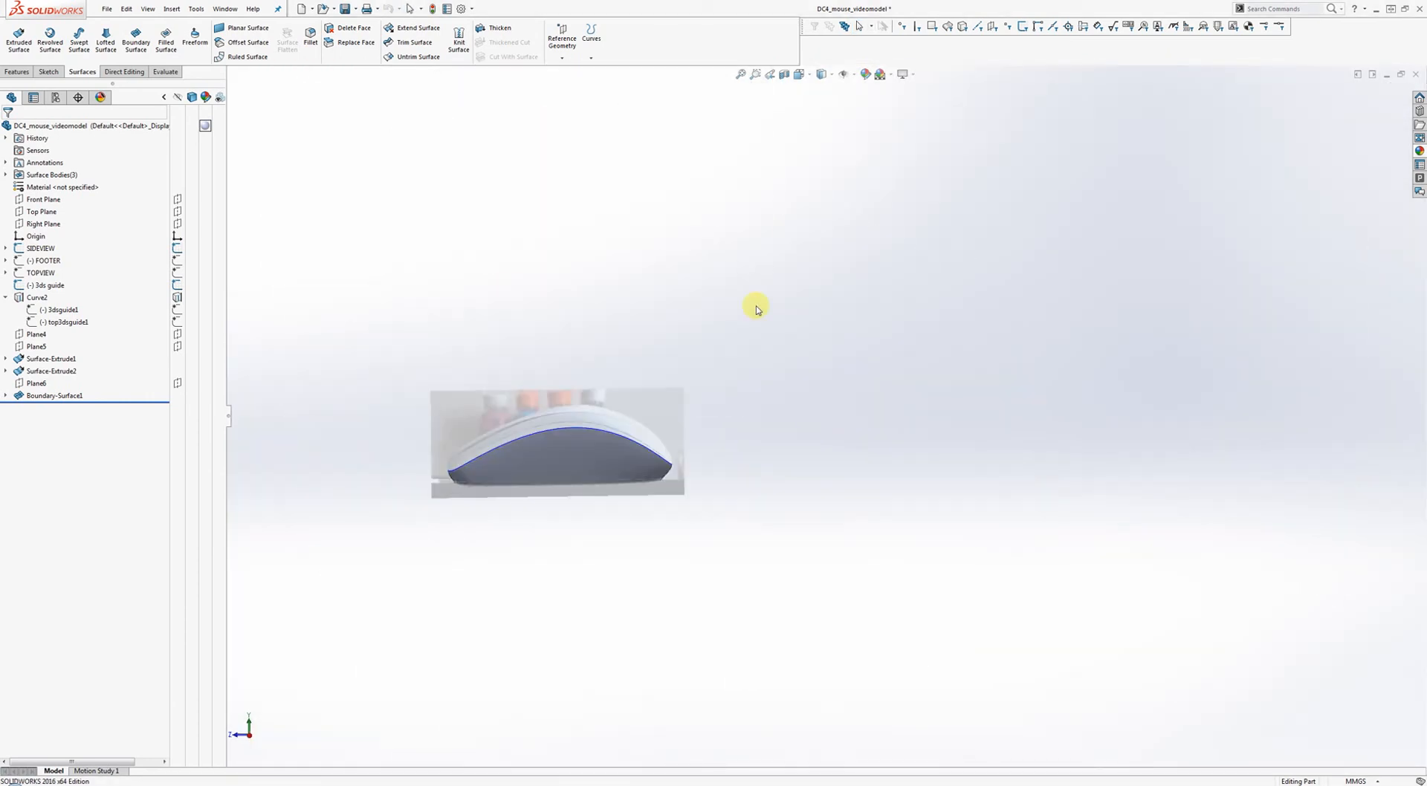
Orbit and zoom around the shell to compare its profile against the reference photo.
middle_drag(645, 365, 864, 363)
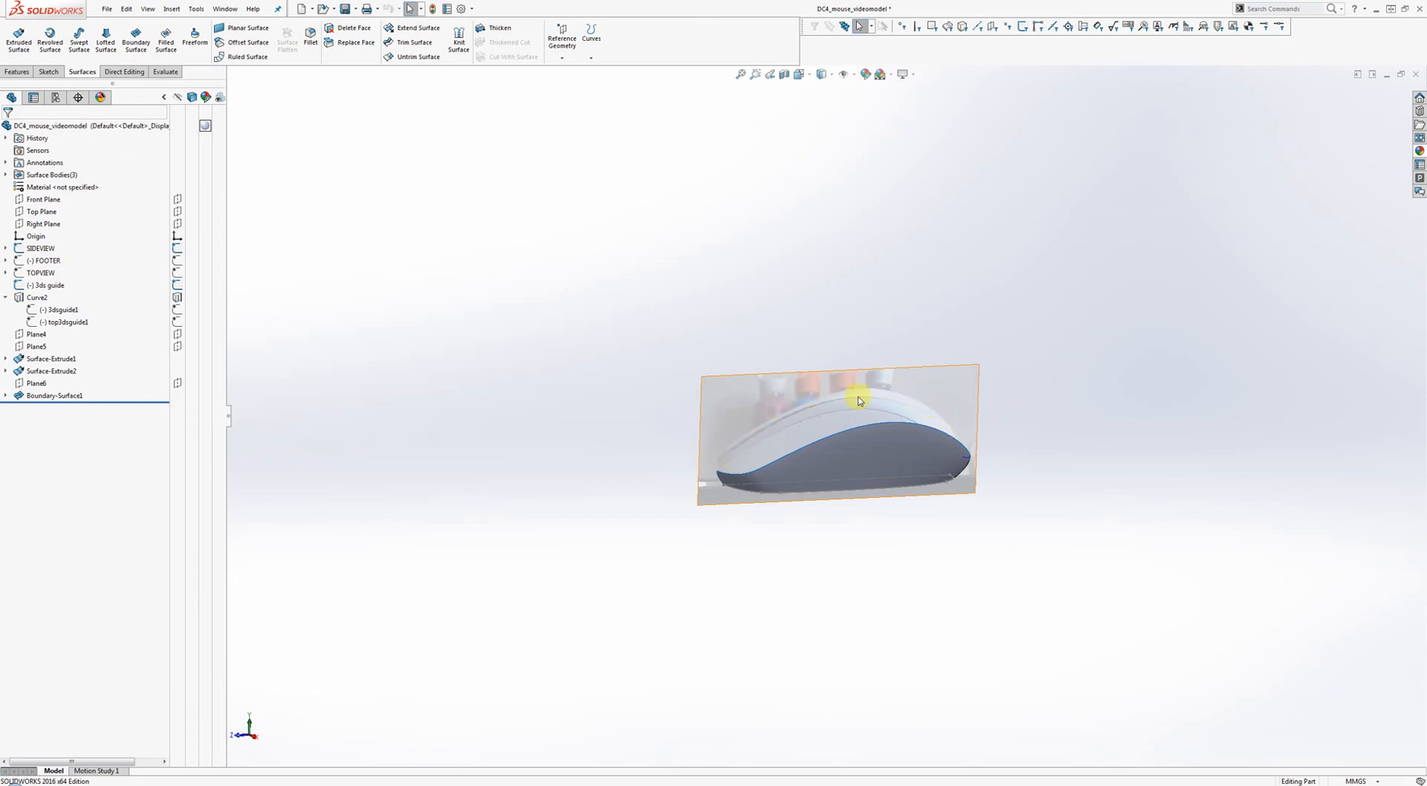
middle_drag(813, 405, 816, 423)
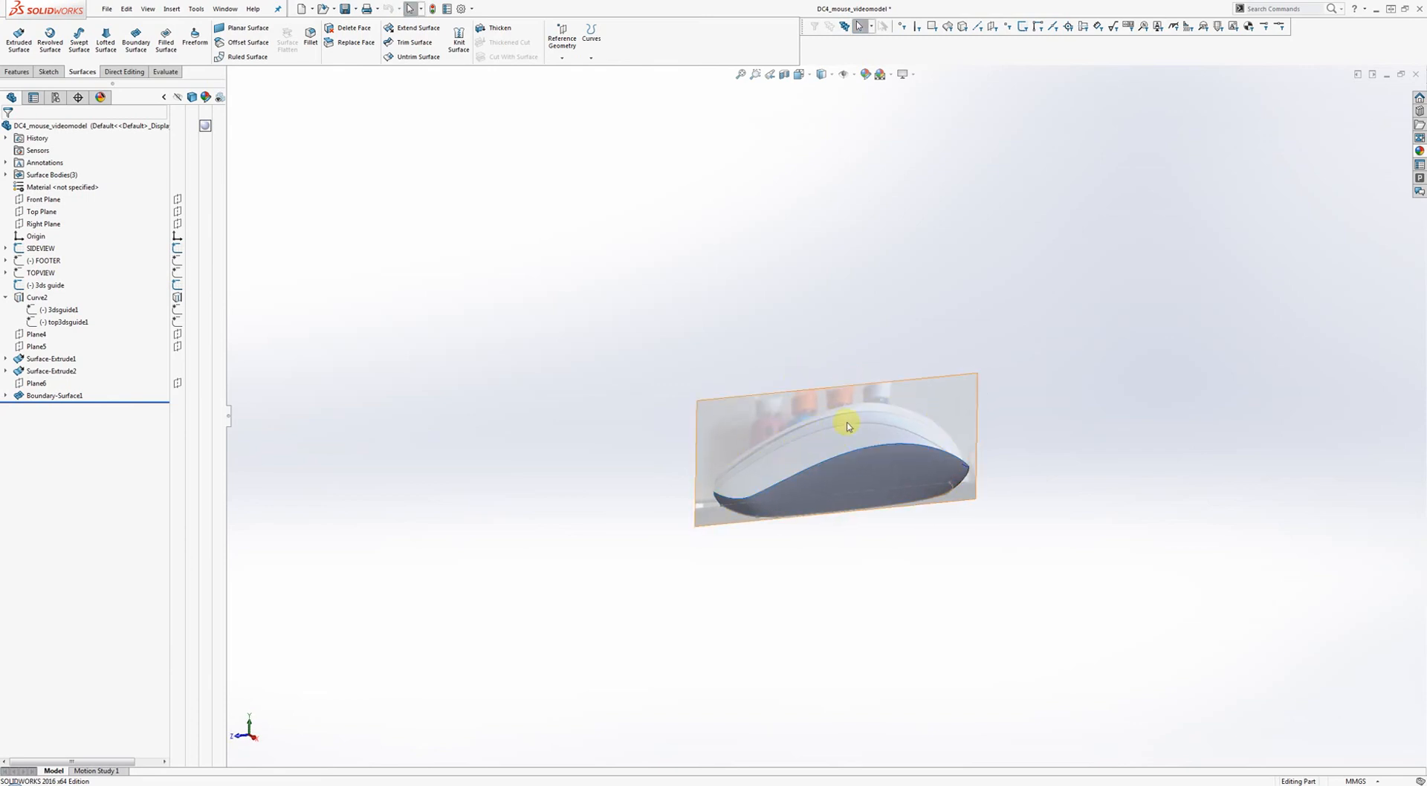
scroll(847, 413, down, 2)
scroll(859, 392, up, 2)
mouse_move(796, 367)
middle_down()
mouse_move(788, 306)
mouse_move(809, 359)
mouse_move(783, 446)
mouse_move(783, 382)
mouse_move(793, 389)
middle_up()
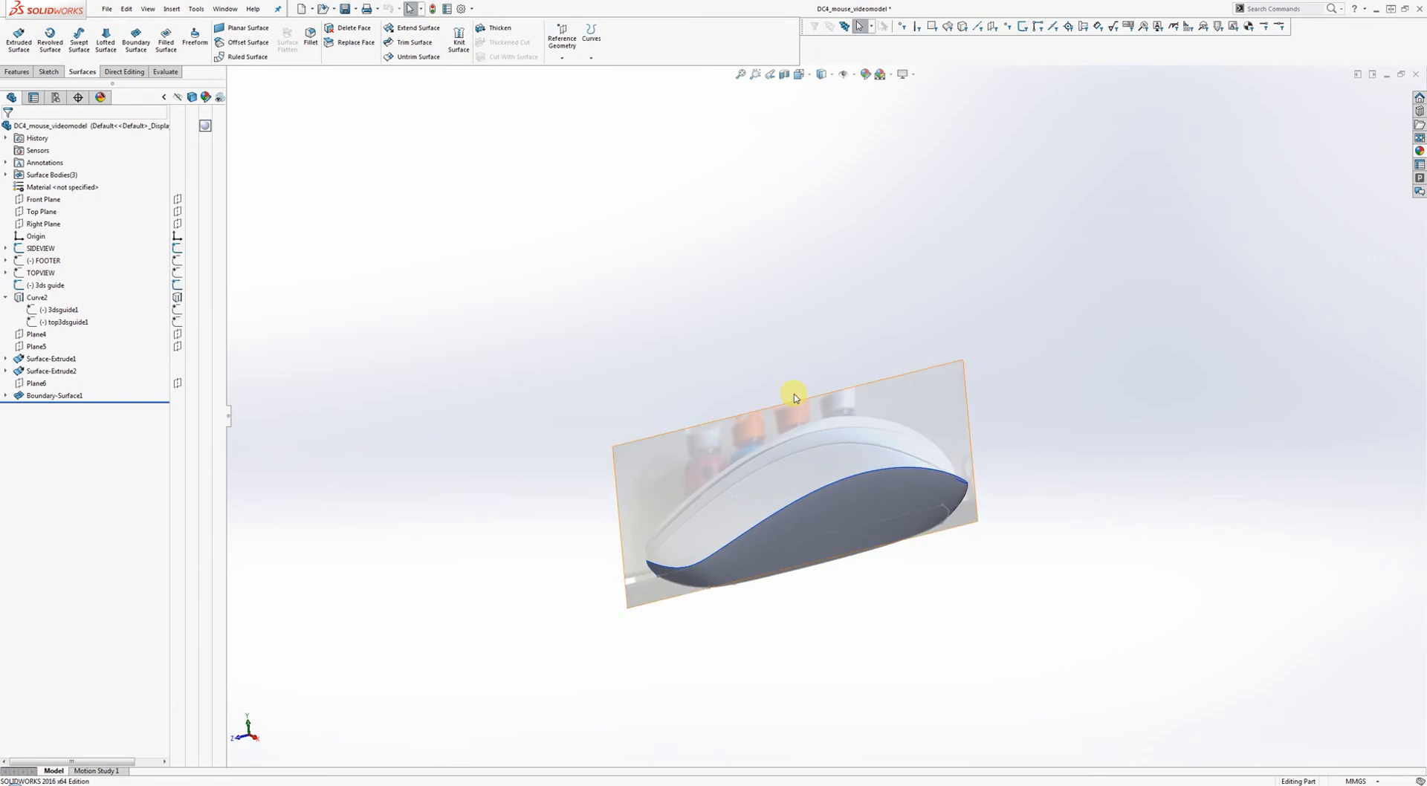
scroll(847, 476, down, 2)
middle_drag(850, 461, 807, 371)
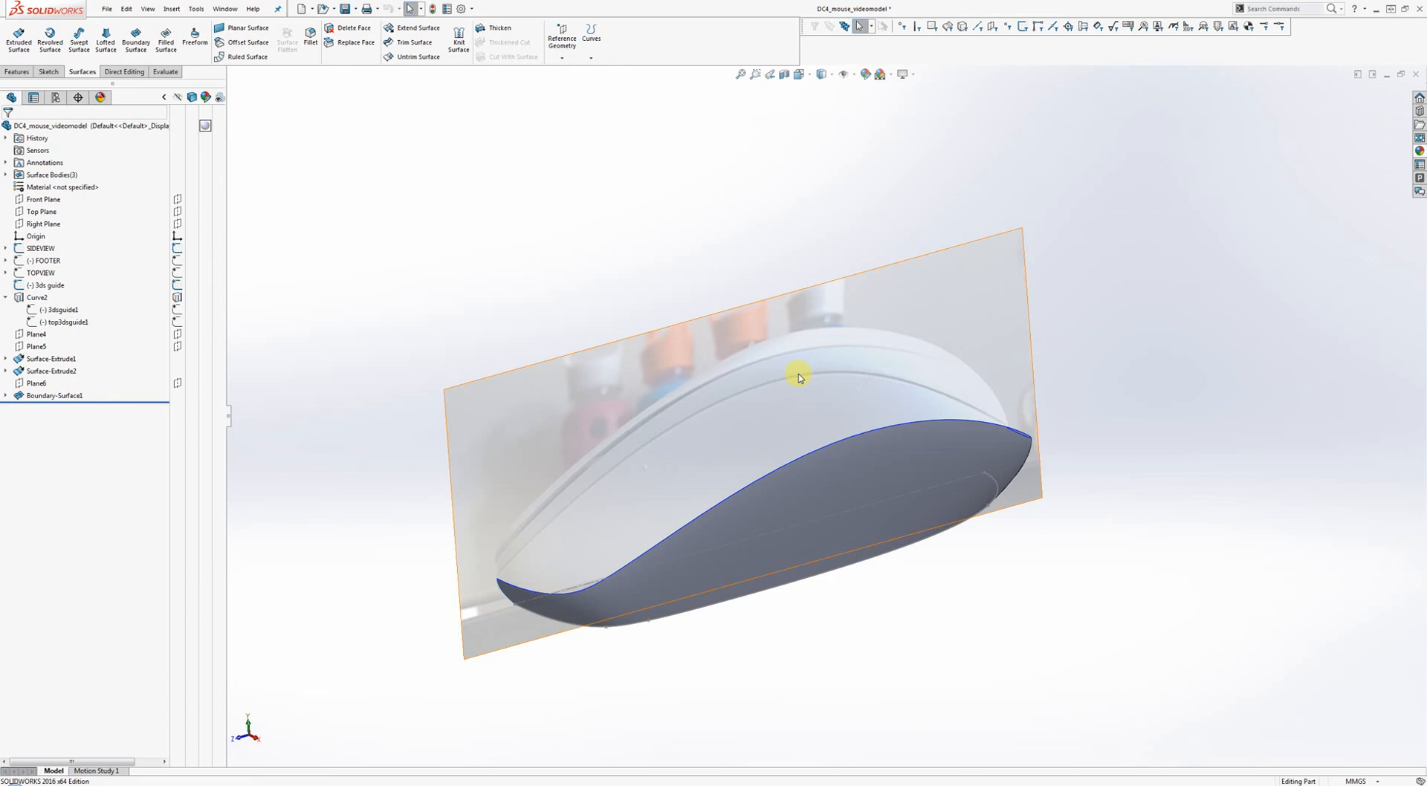
mouse_move(798, 377)
middle_down()
mouse_move(832, 433)
mouse_move(806, 414)
mouse_move(796, 350)
middle_up()
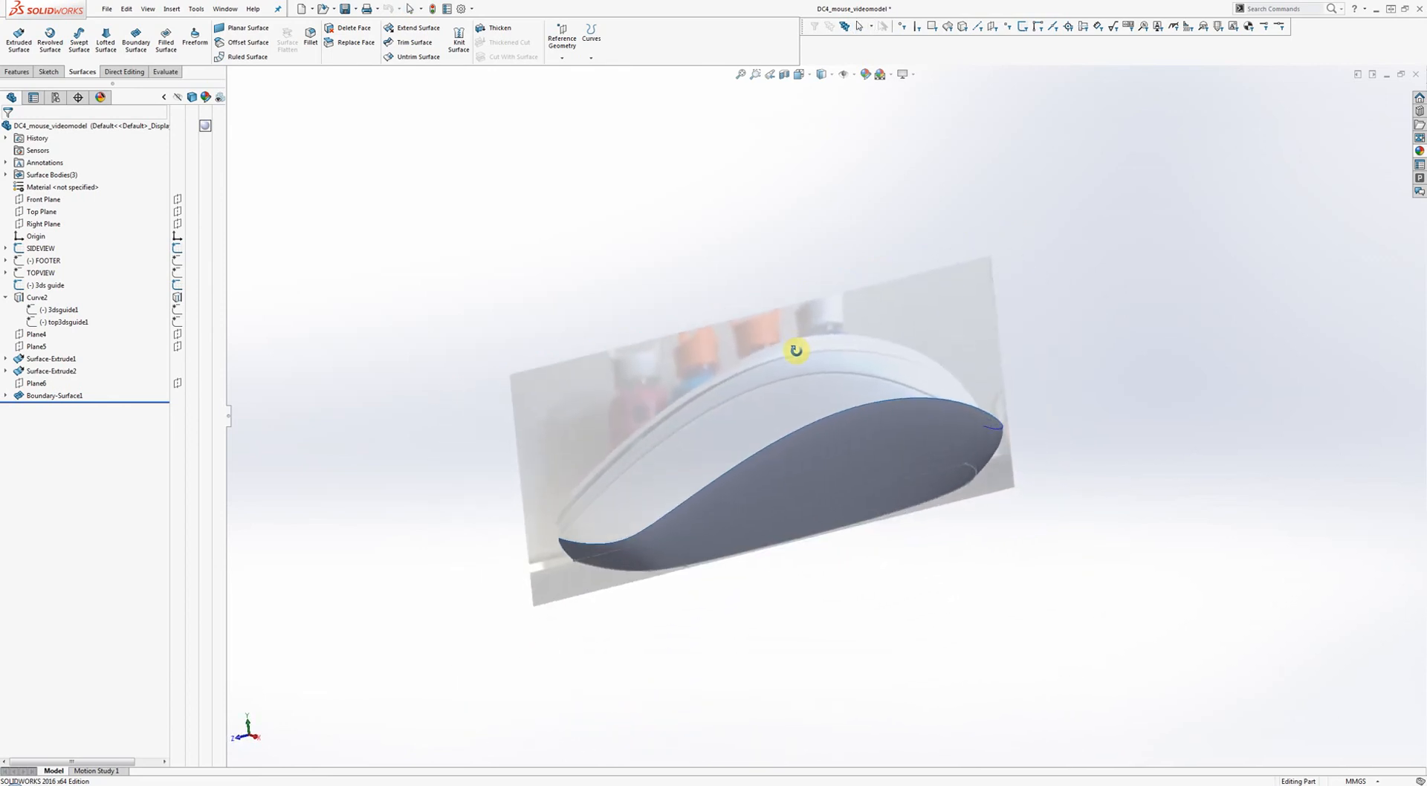
scroll(796, 350, down, 1)
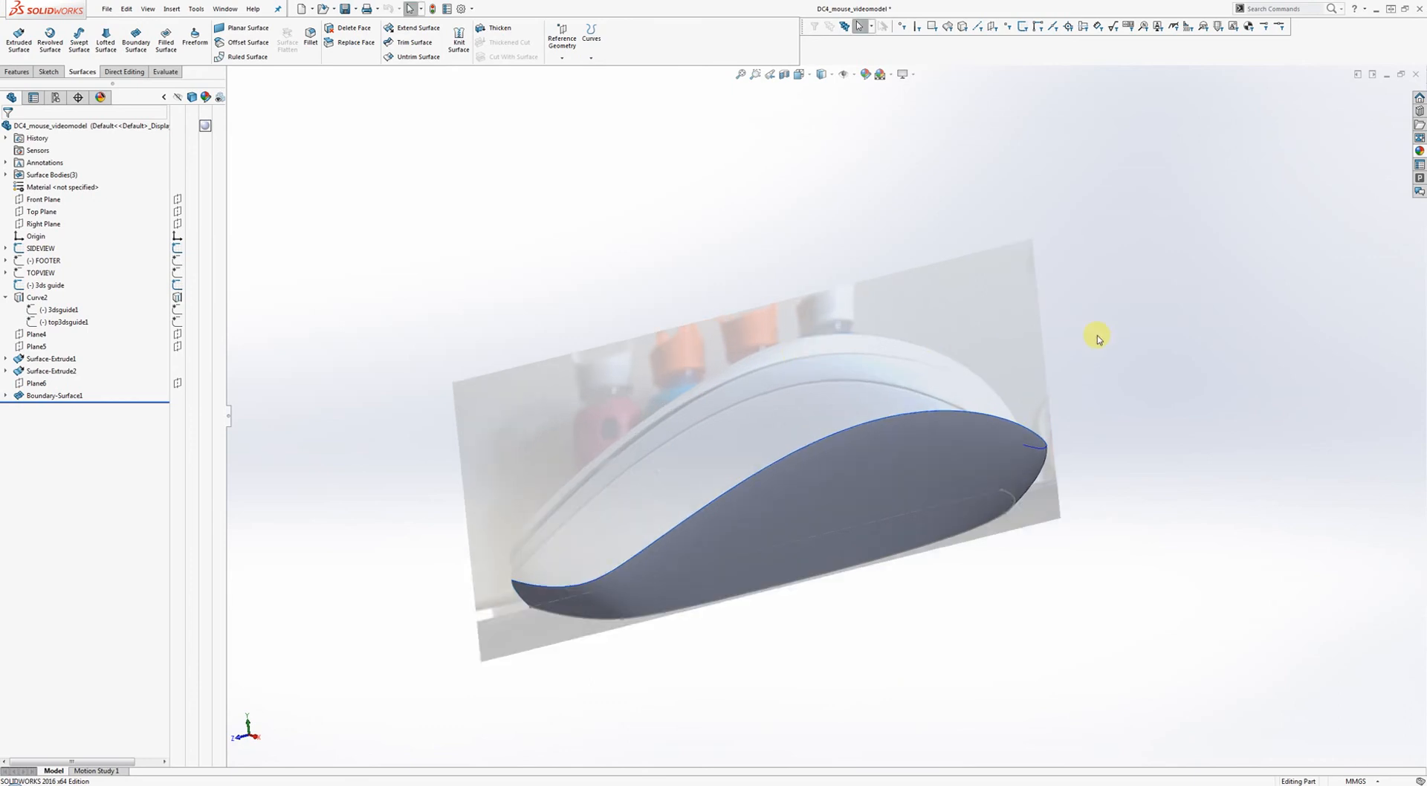